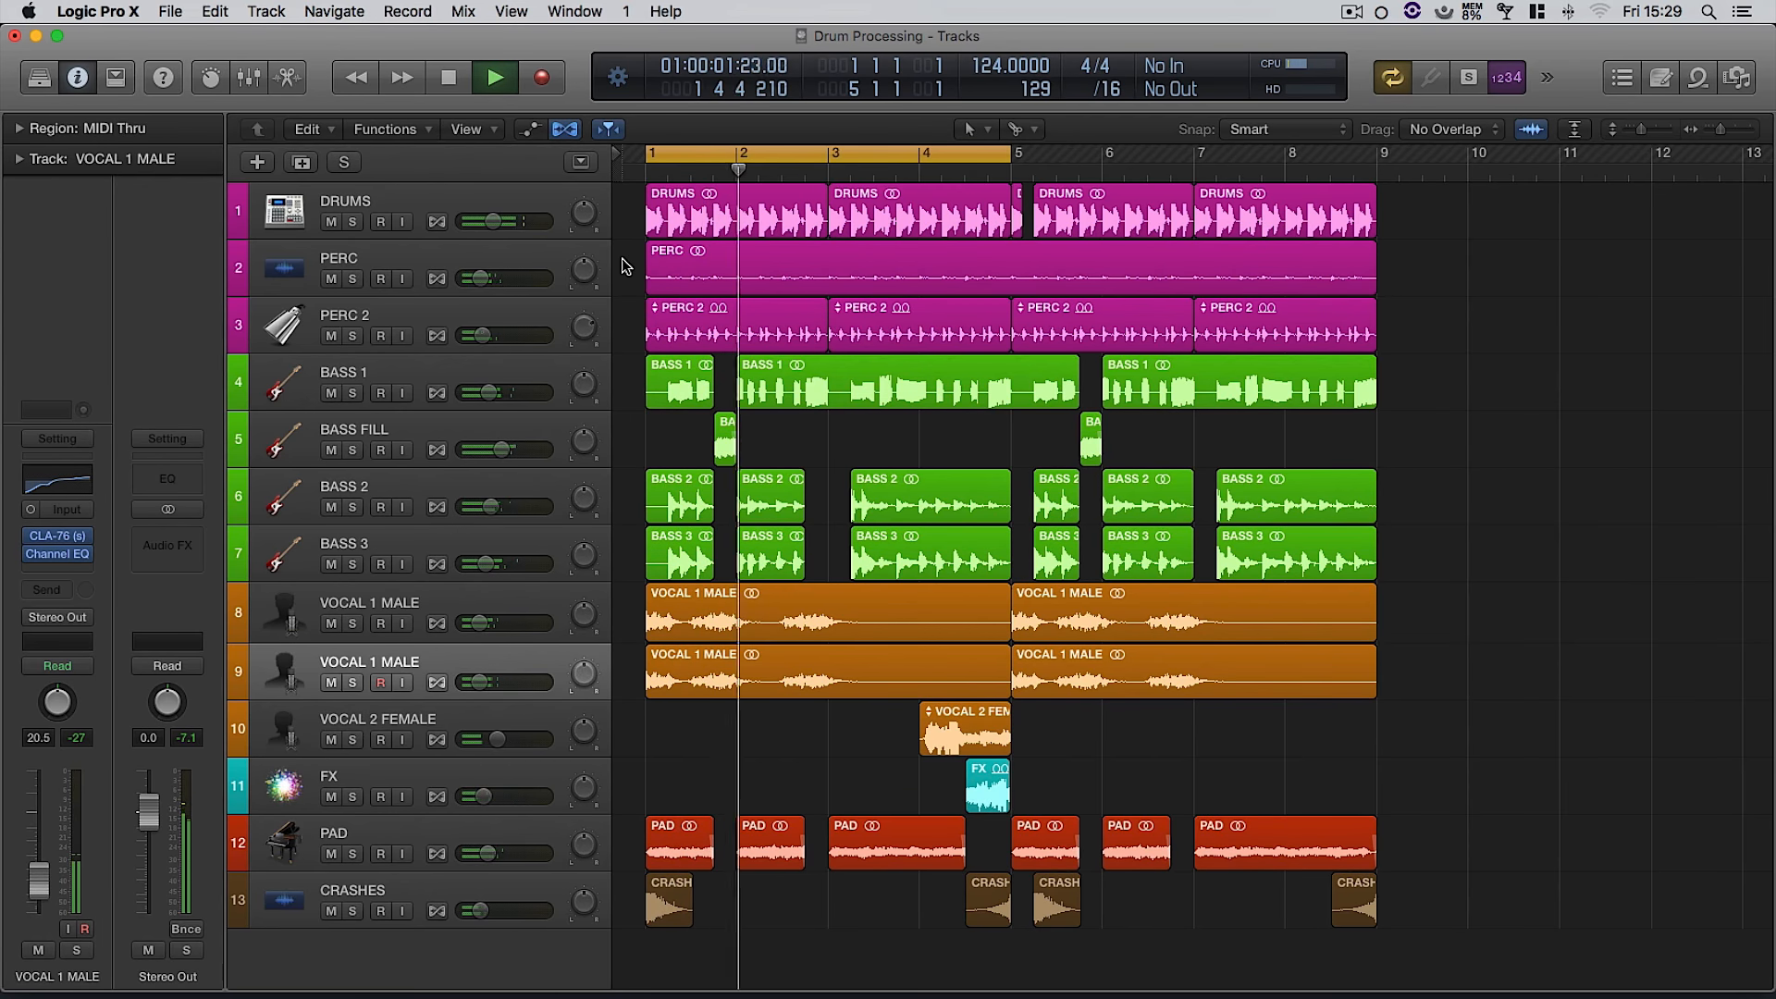
- Stop playback and add a send to Bus 1 on the DRUMS track's channel strip
key(space)
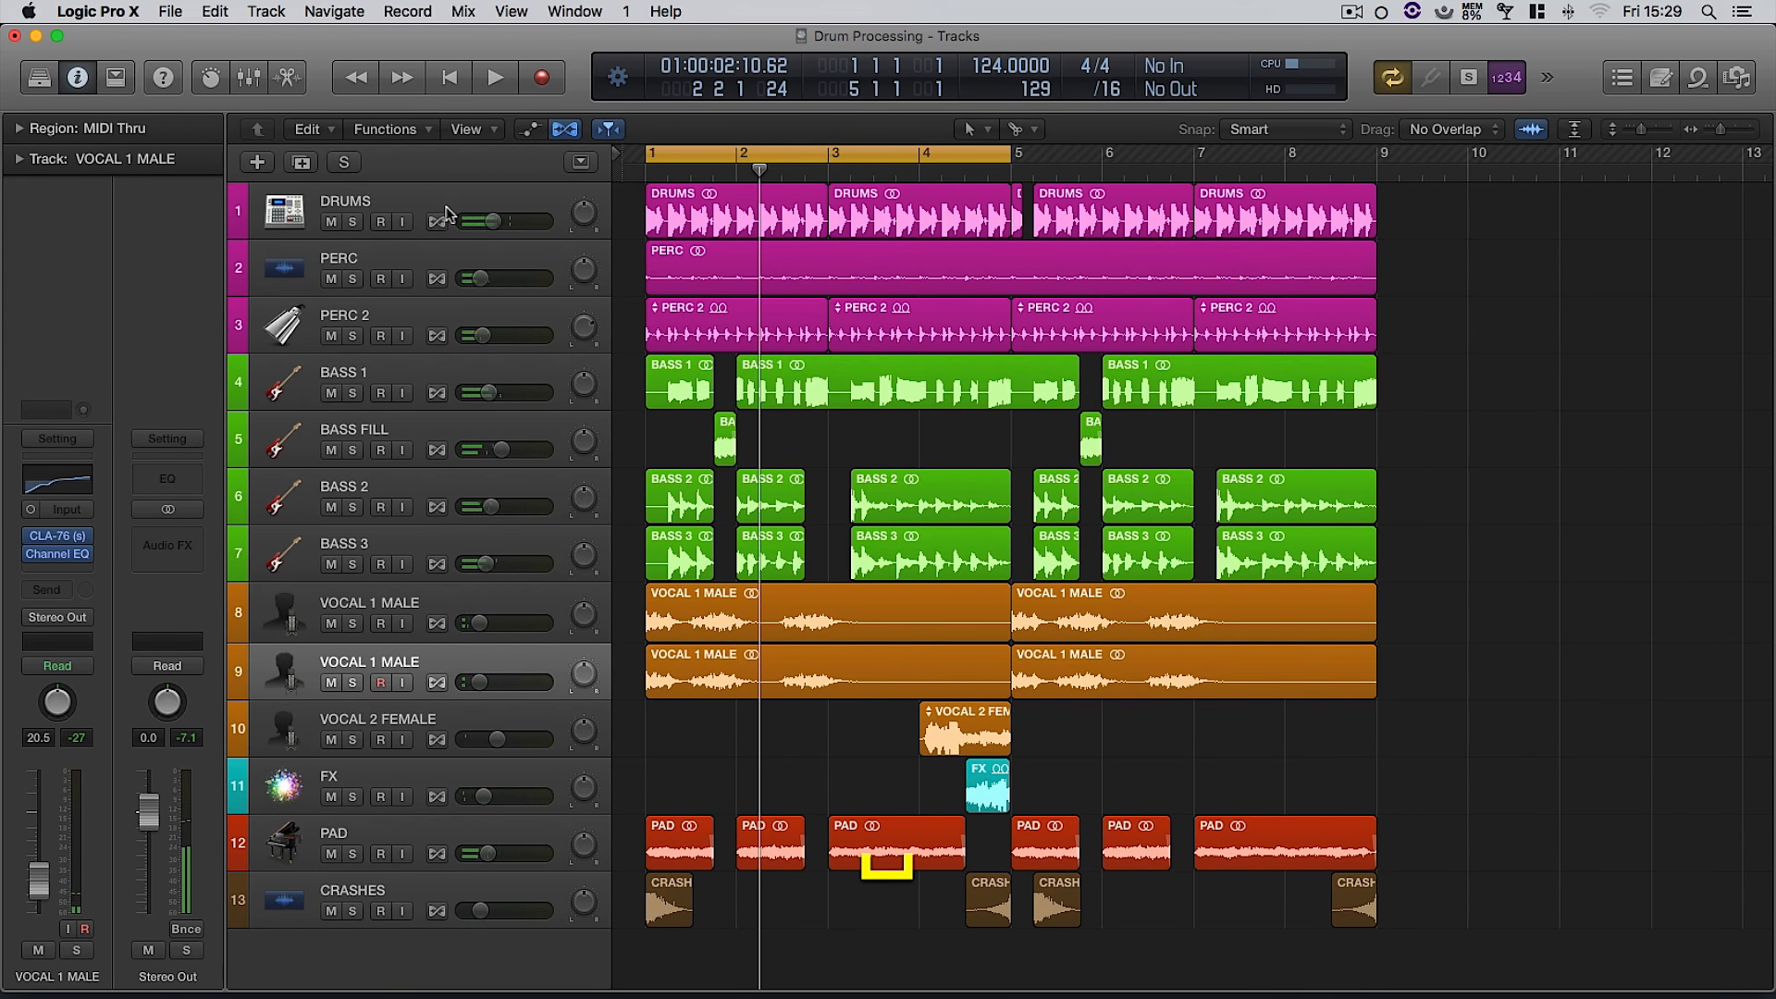
click(447, 209)
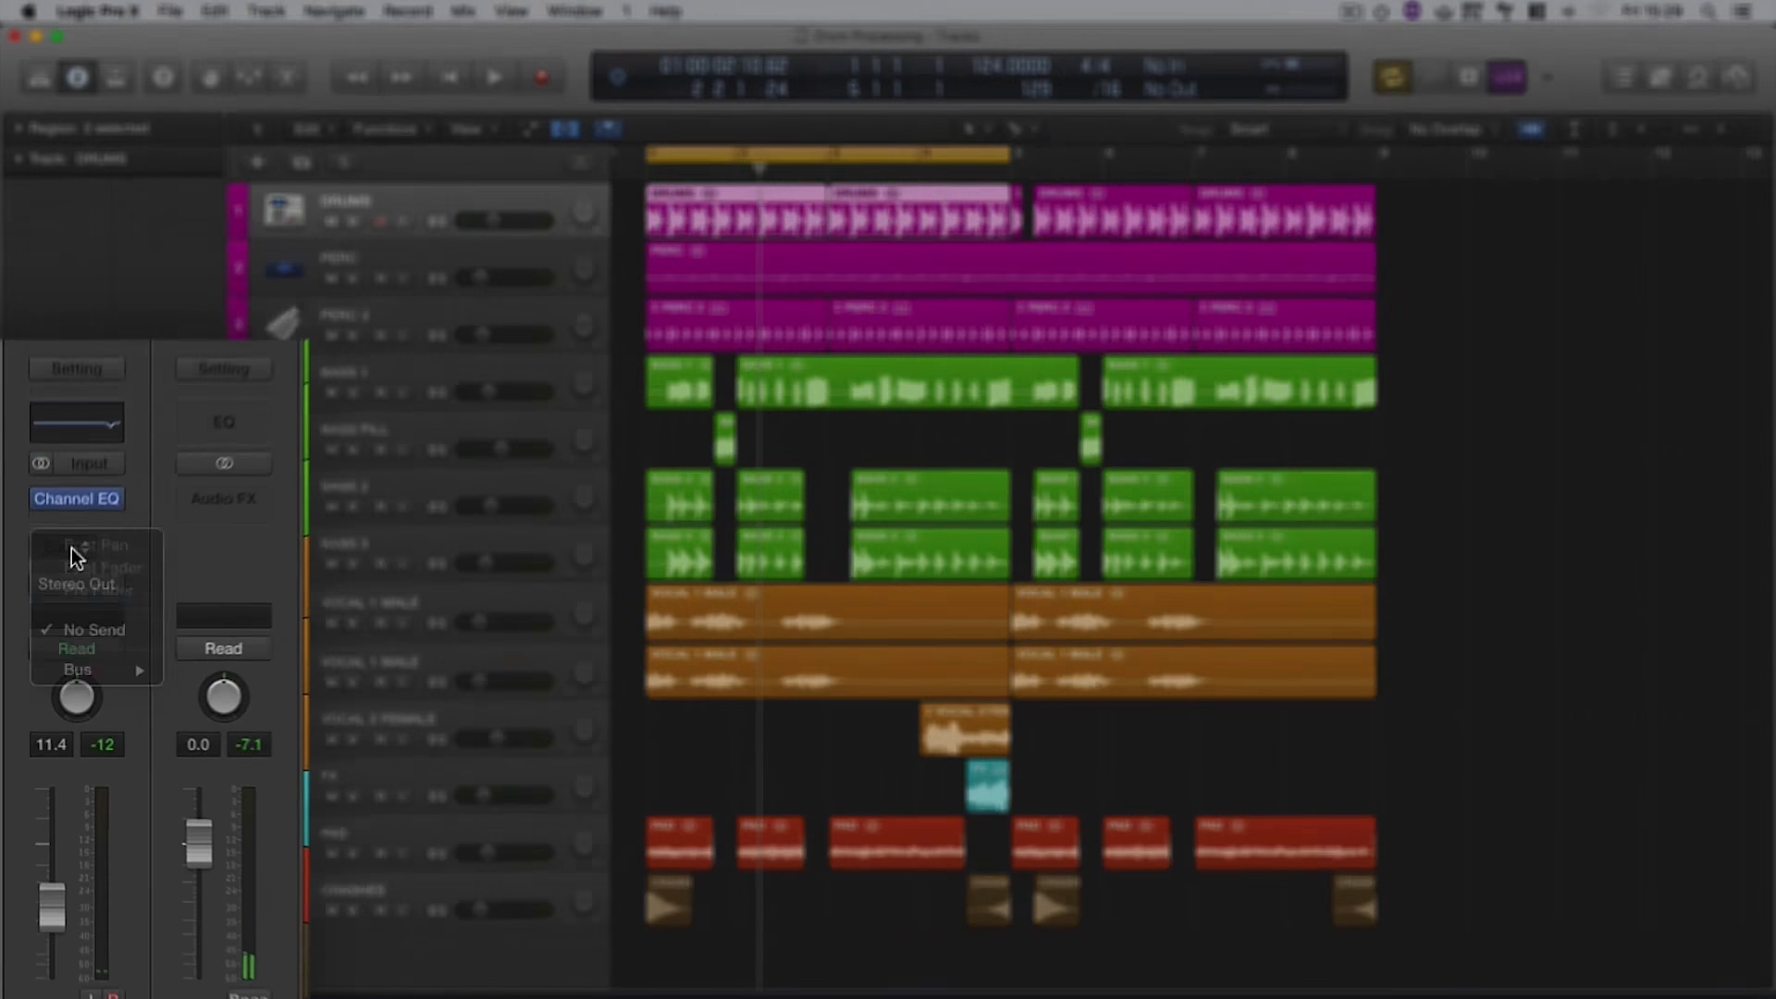
click(51, 590)
mouse_move(66, 680)
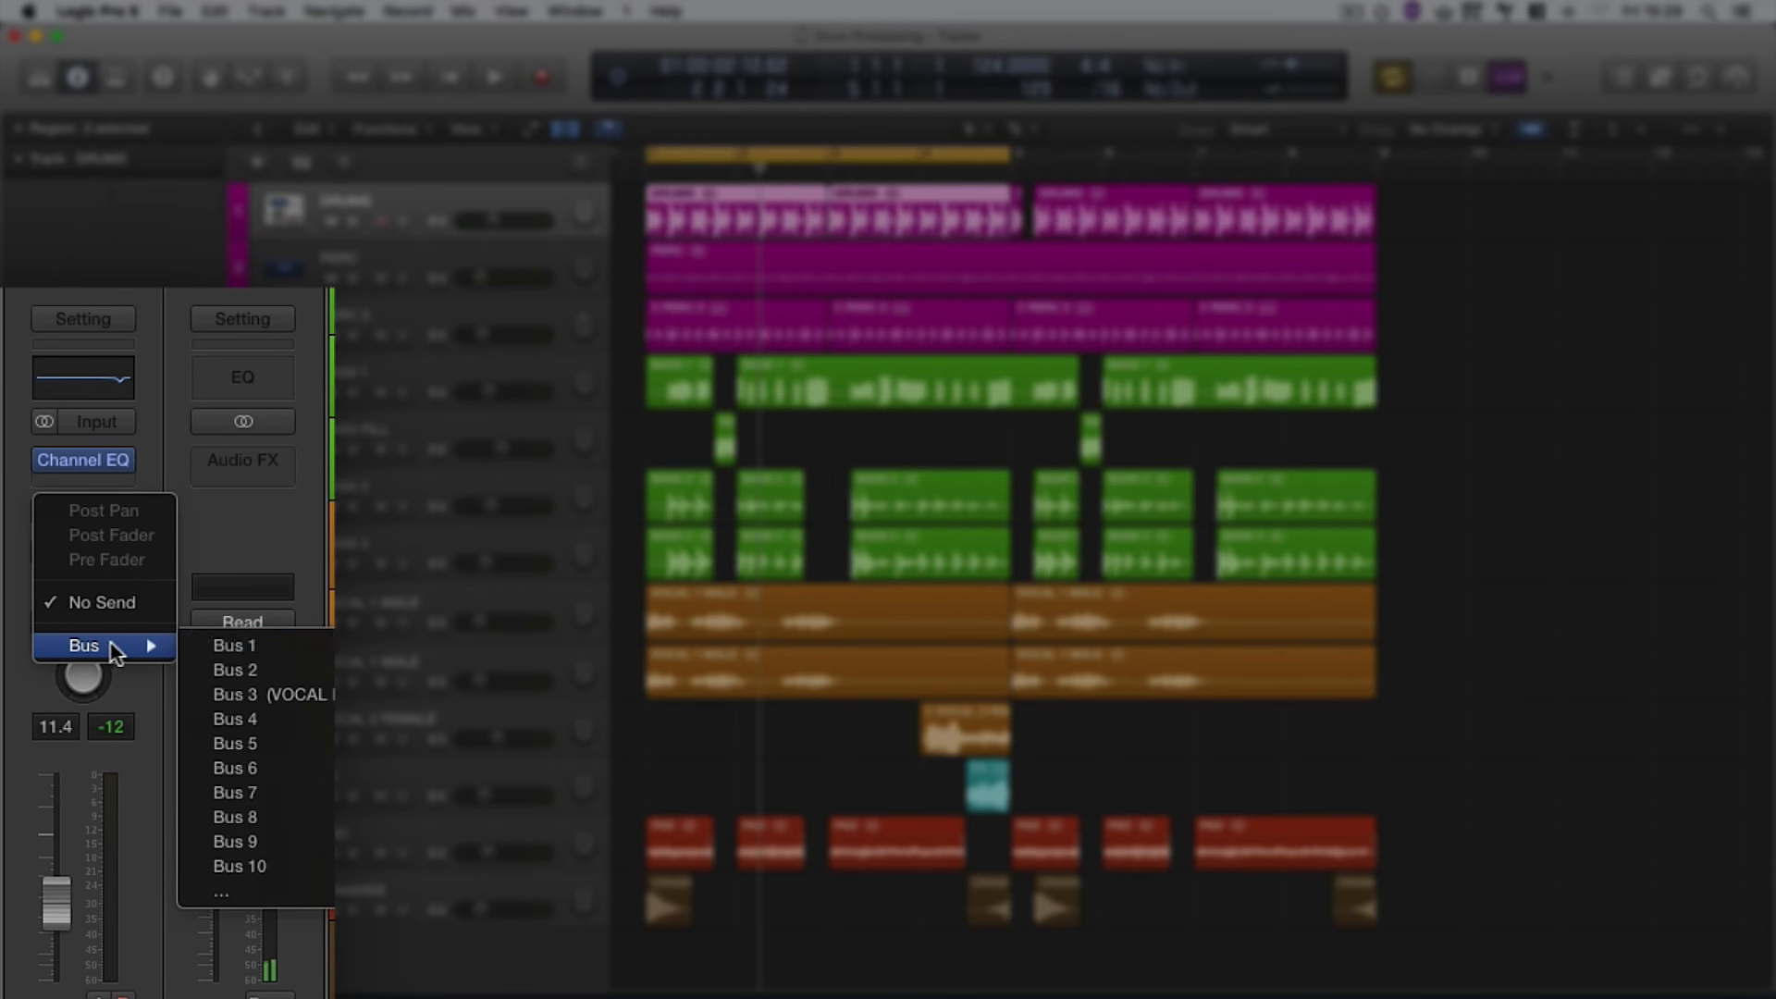
click(244, 646)
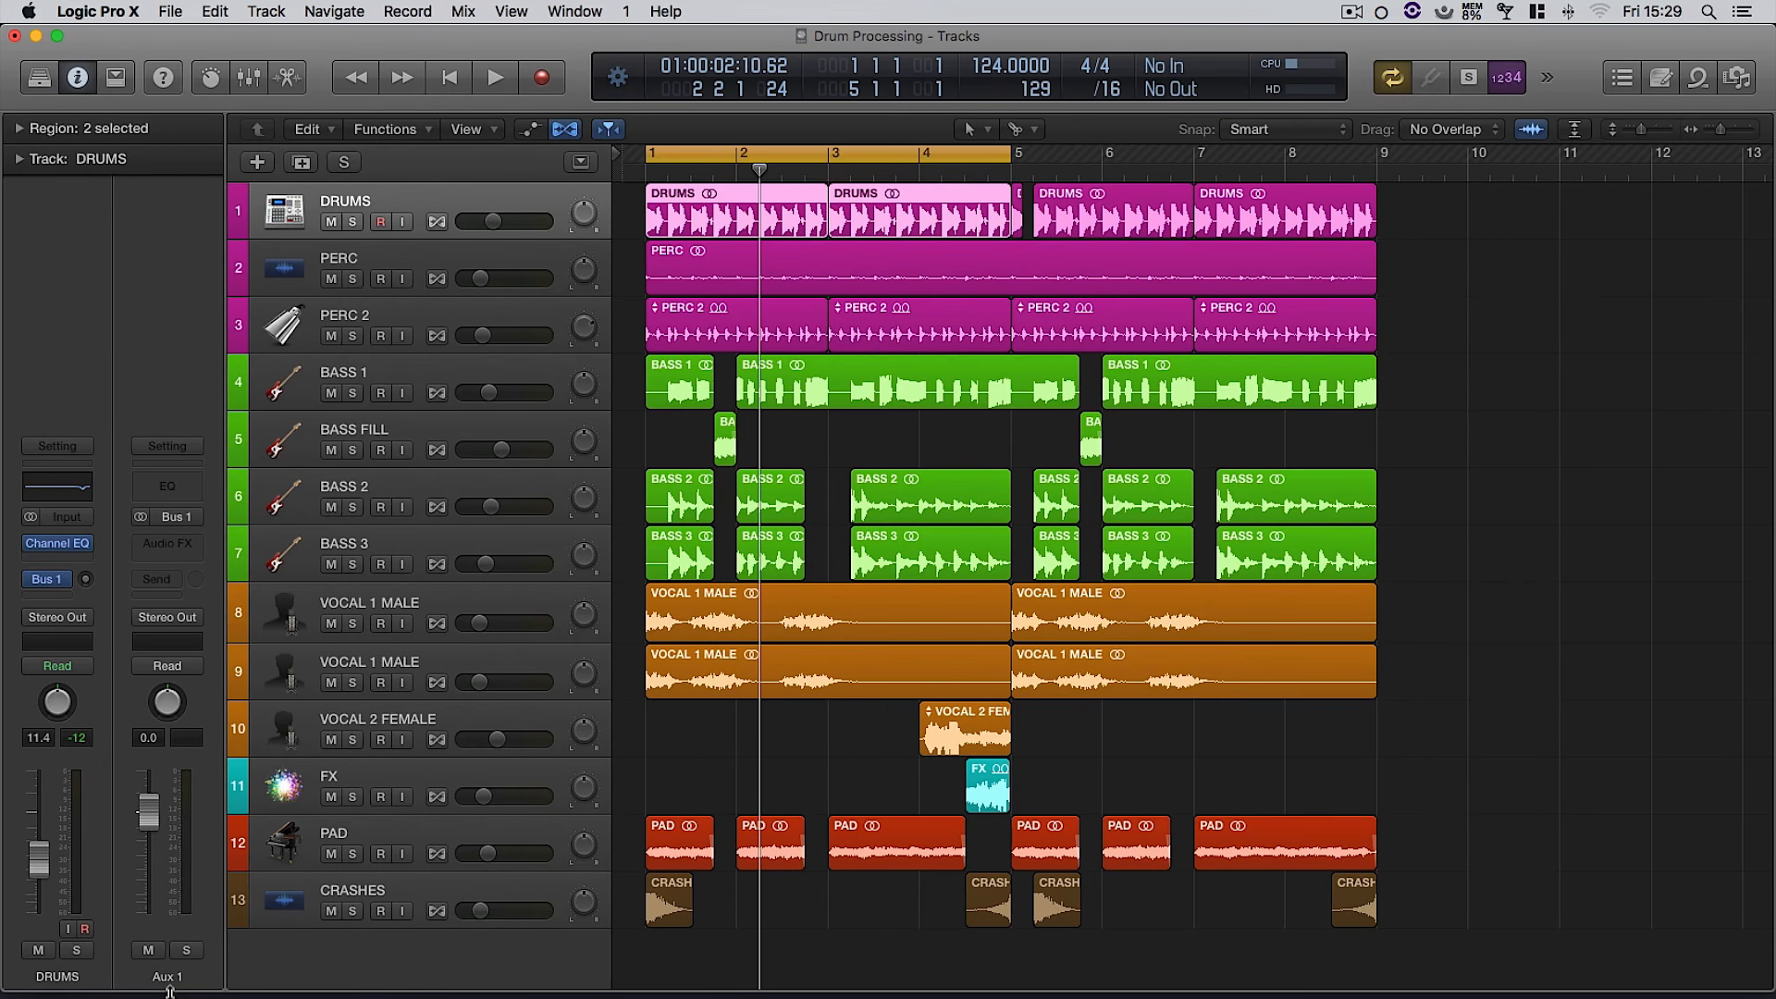
- Rename the new aux channel as DRUM PARA and set its automation mode to Read
double_click(167, 977)
text(DRUM PARA)
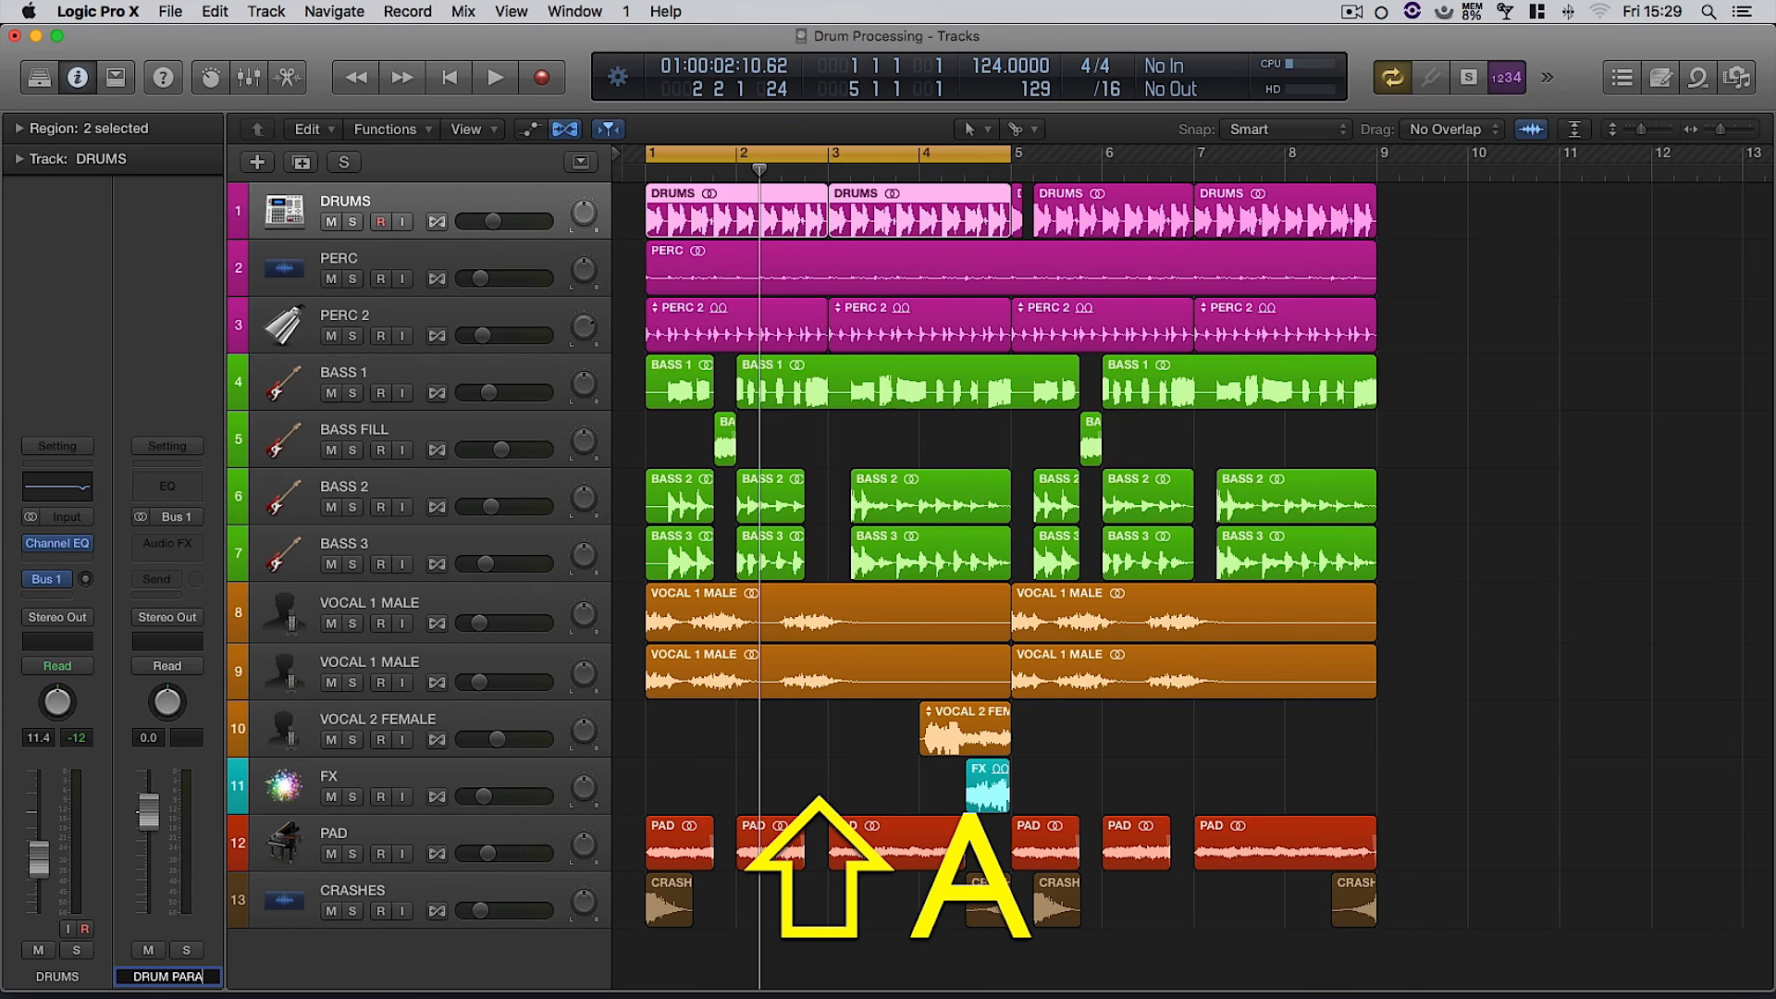
key(shift+Return)
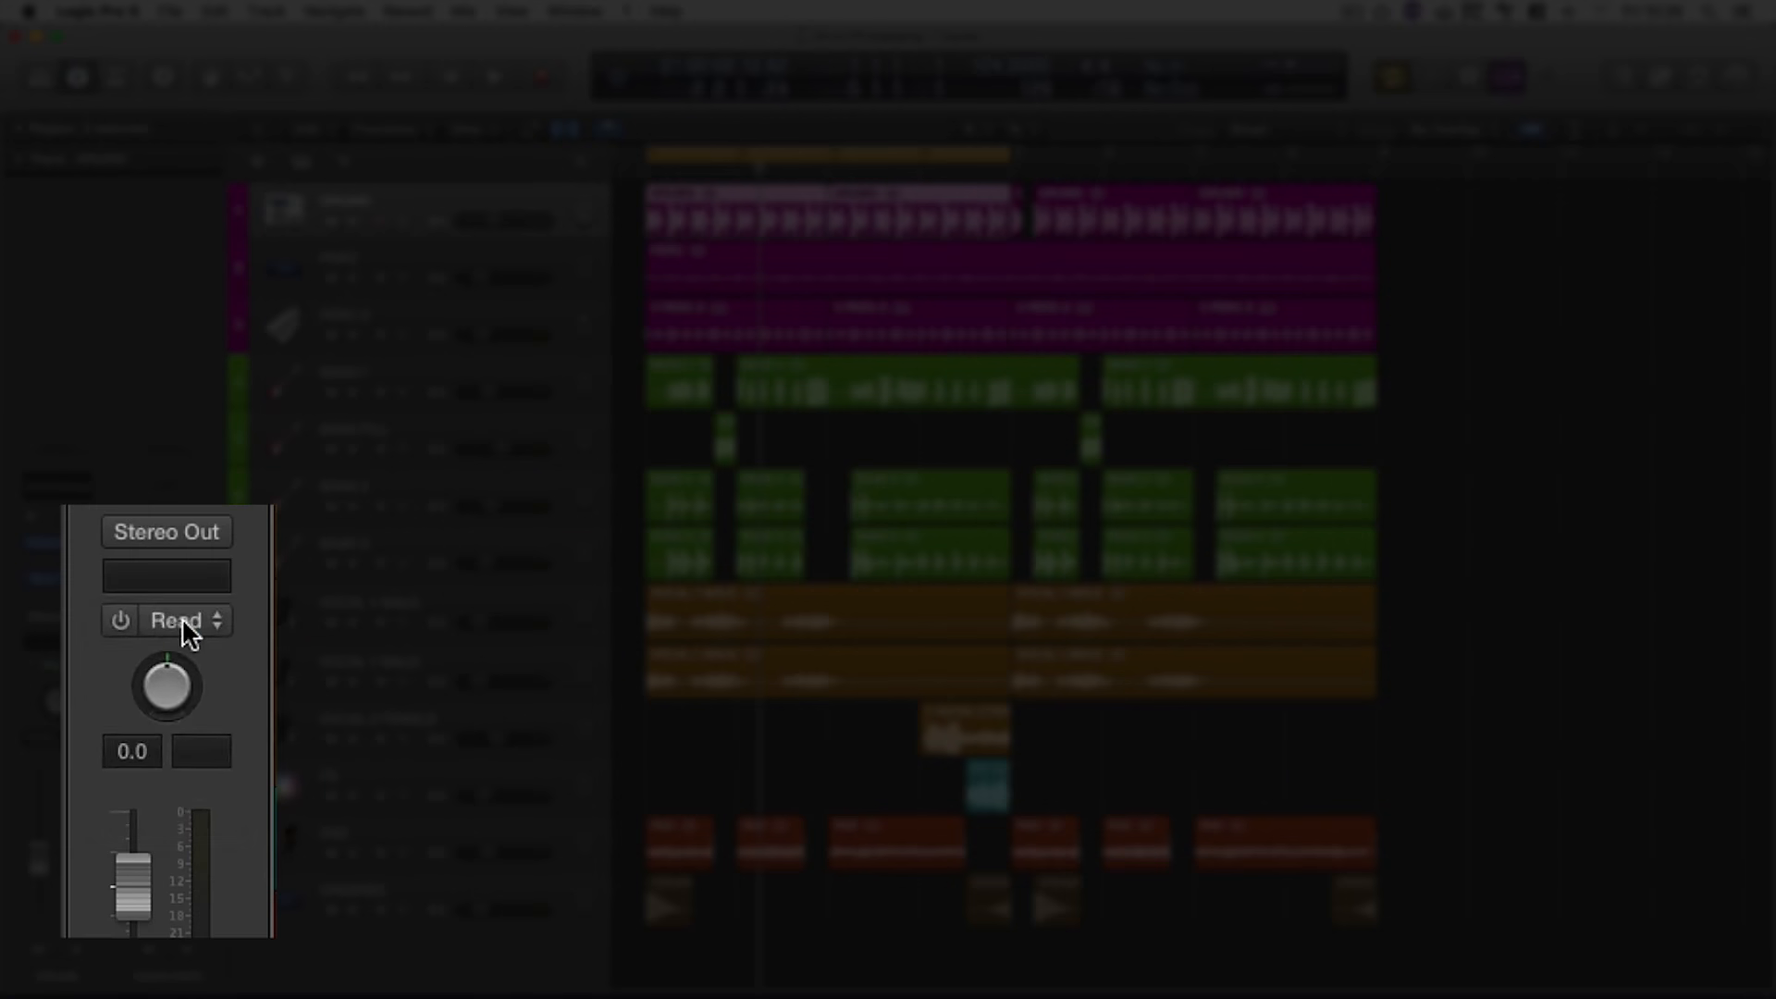
click(177, 665)
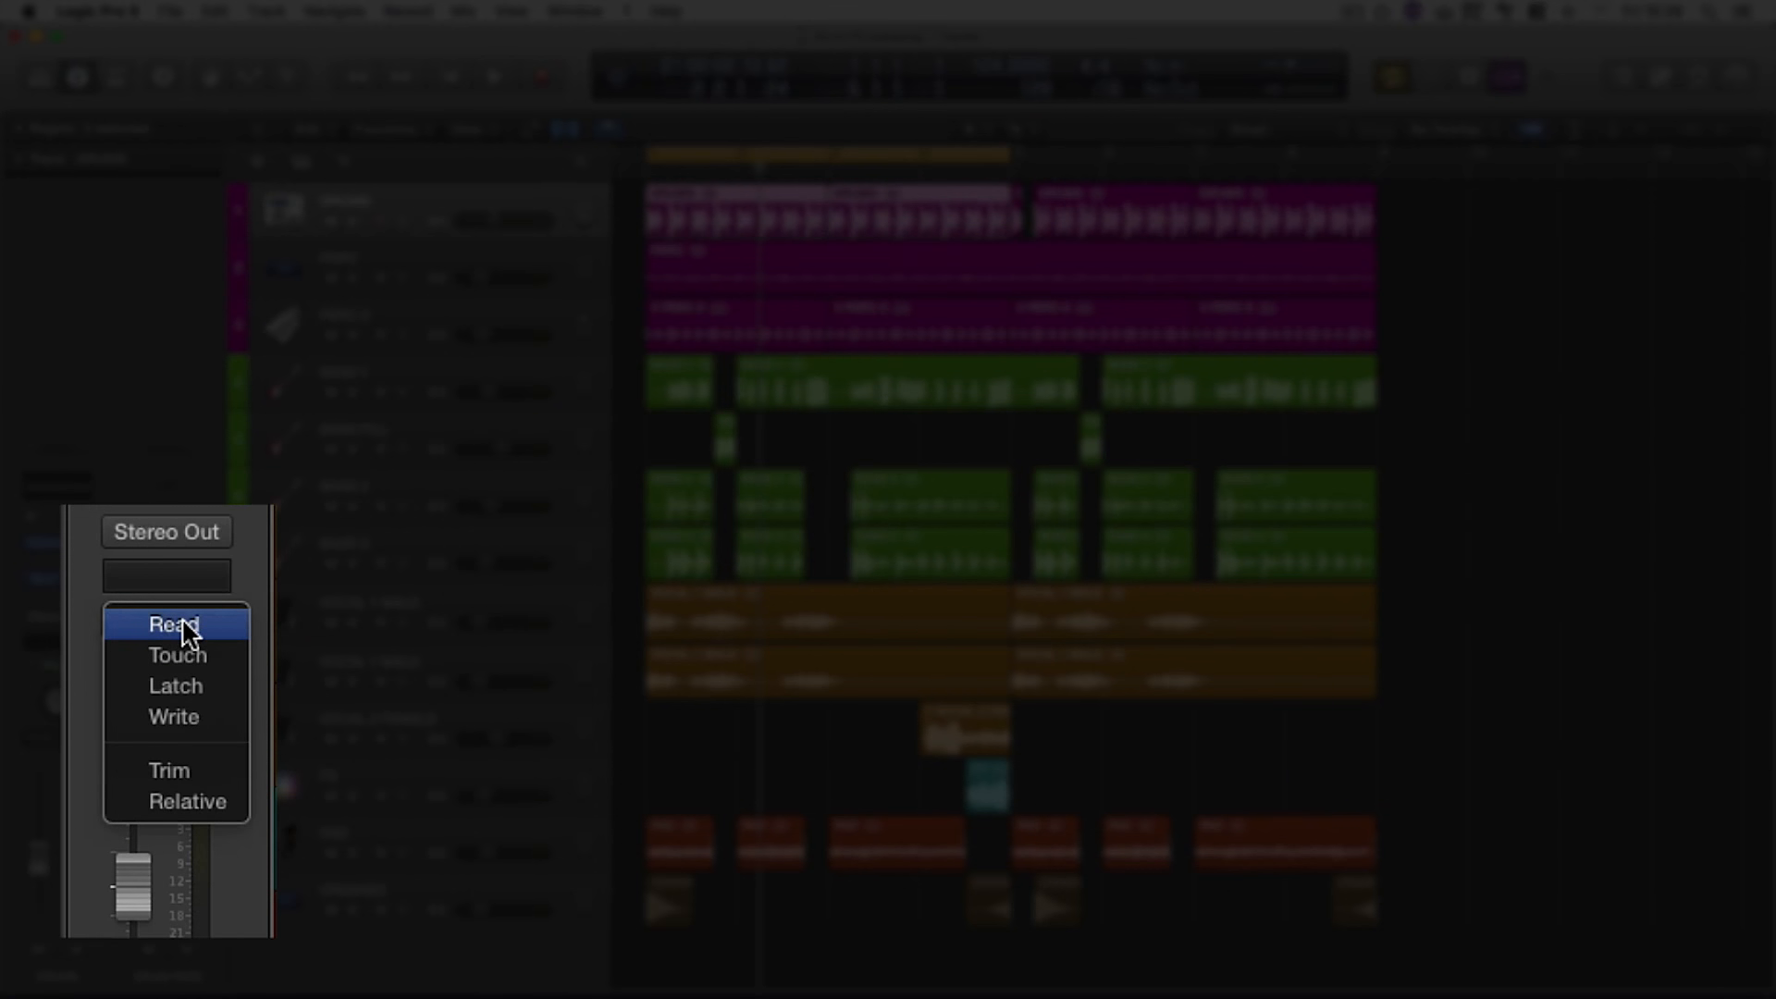
click(177, 666)
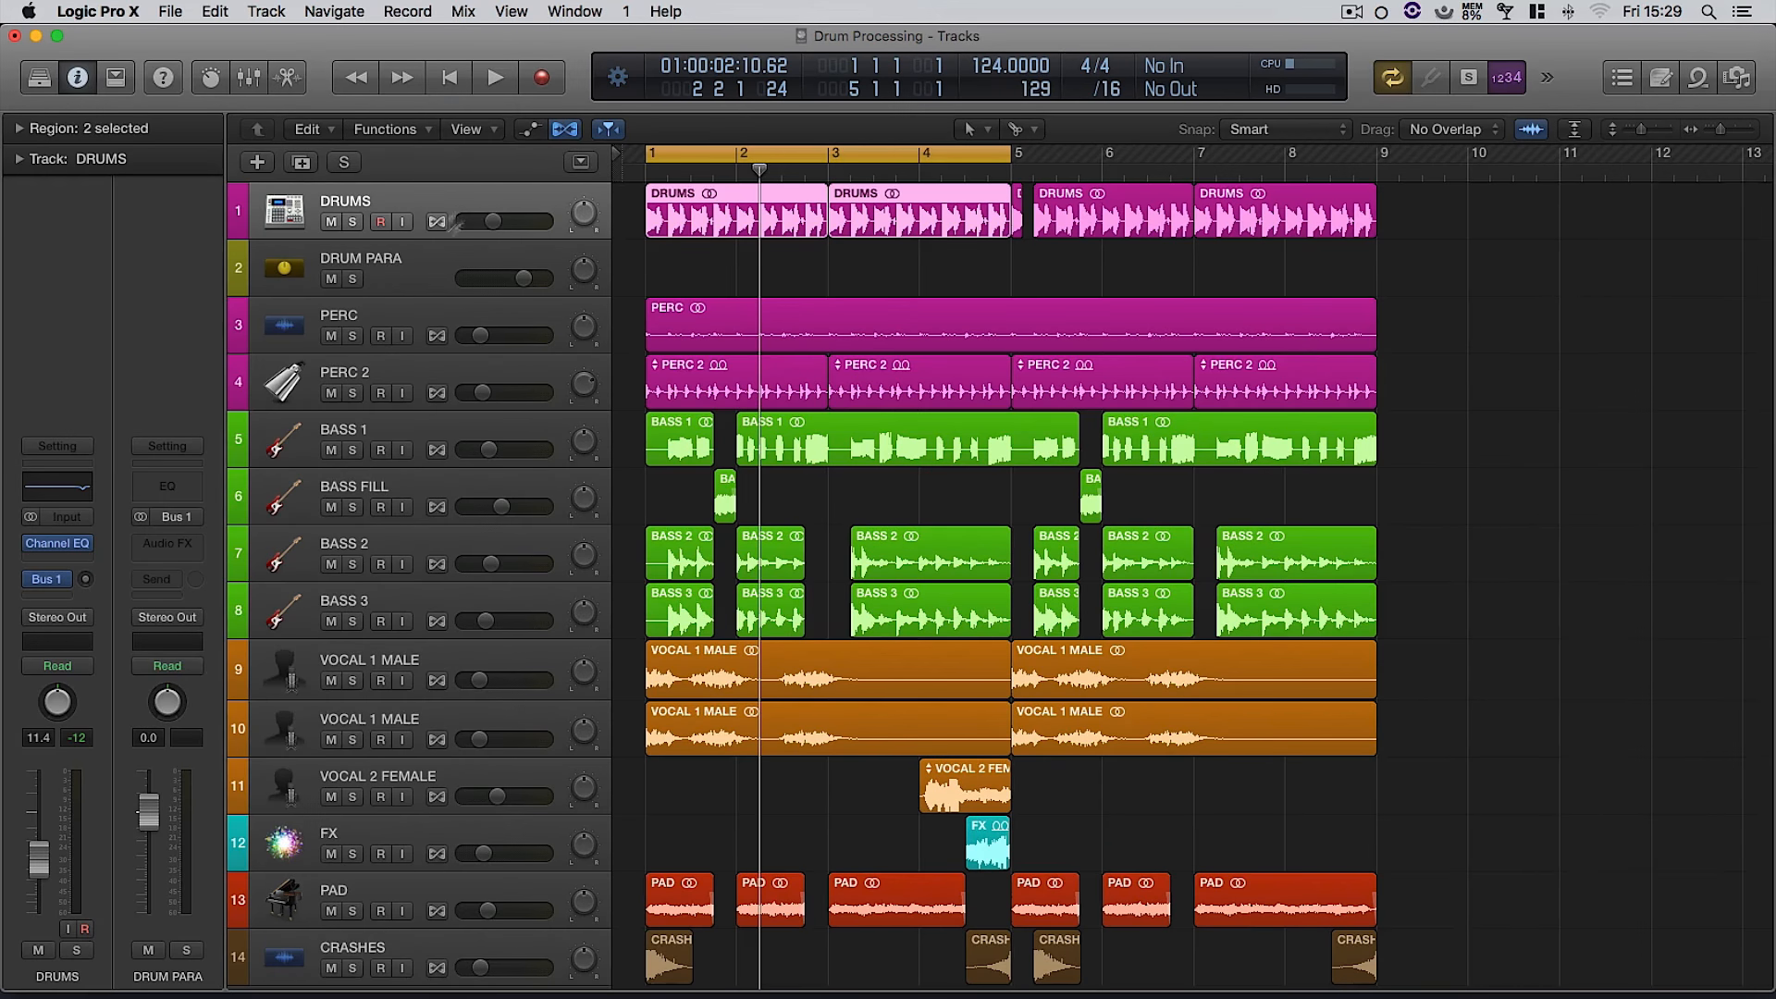
- Insert the FabFilter FF Saturn plug-in on the DRUM PARA channel
click(429, 275)
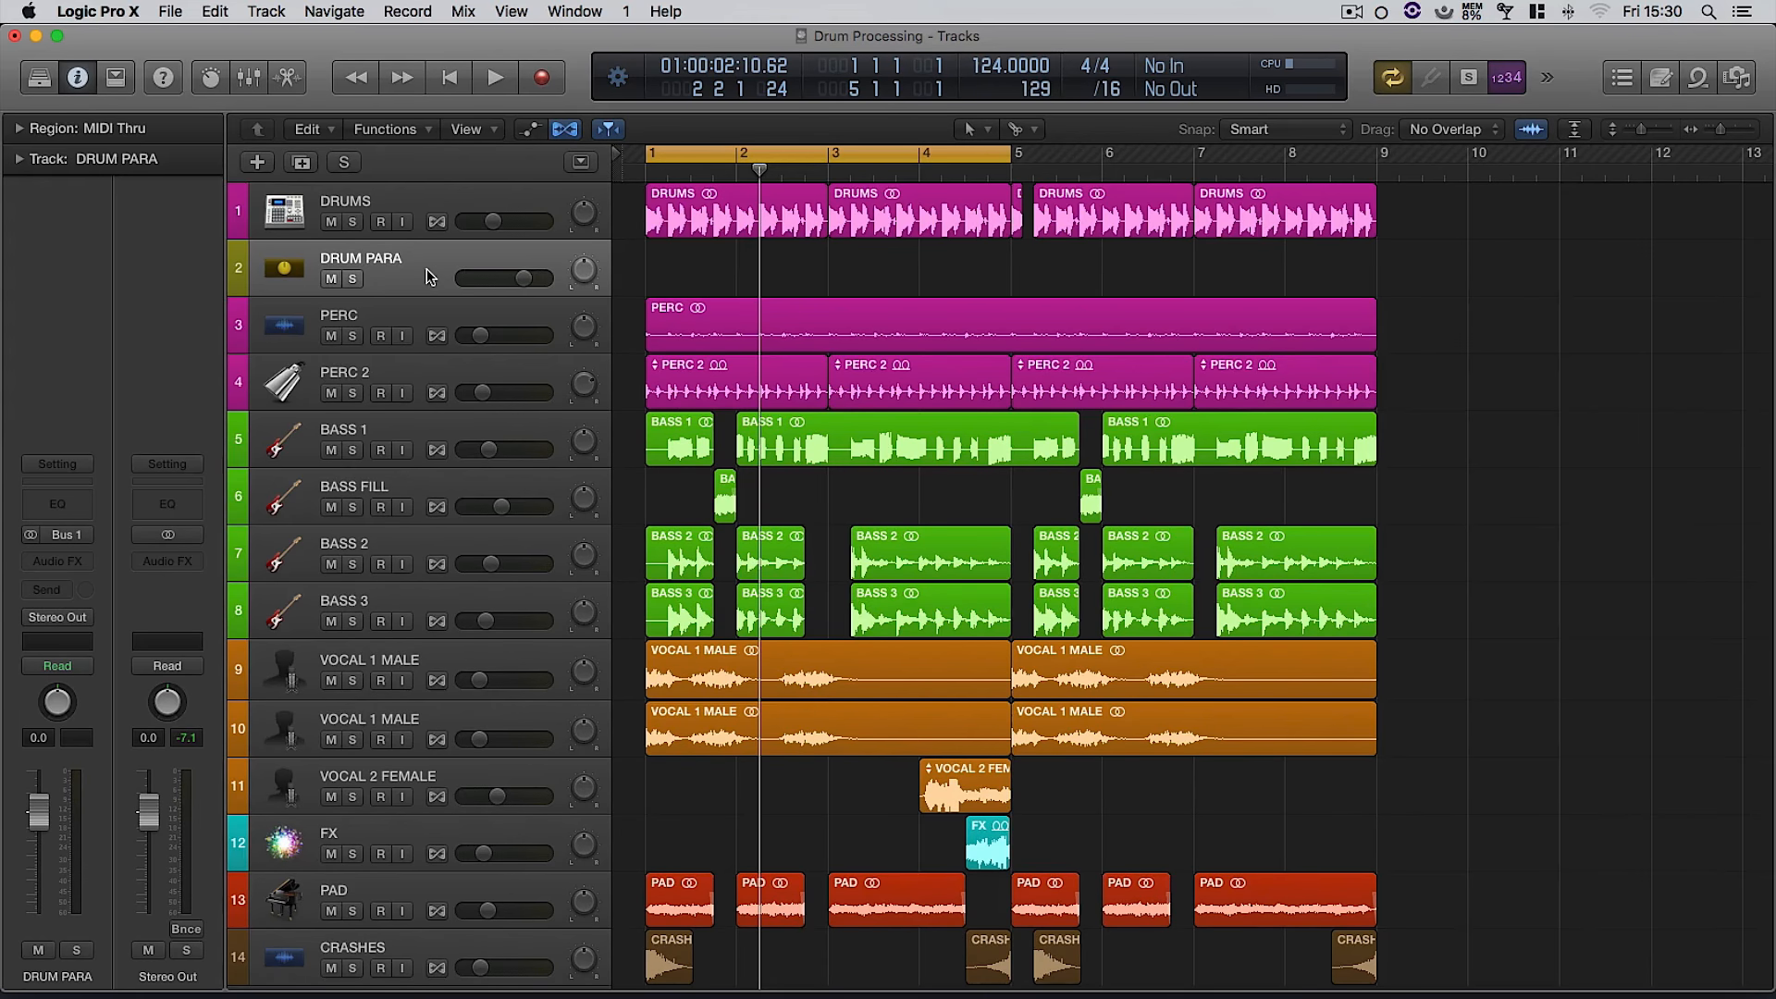
click(58, 564)
mouse_move(88, 819)
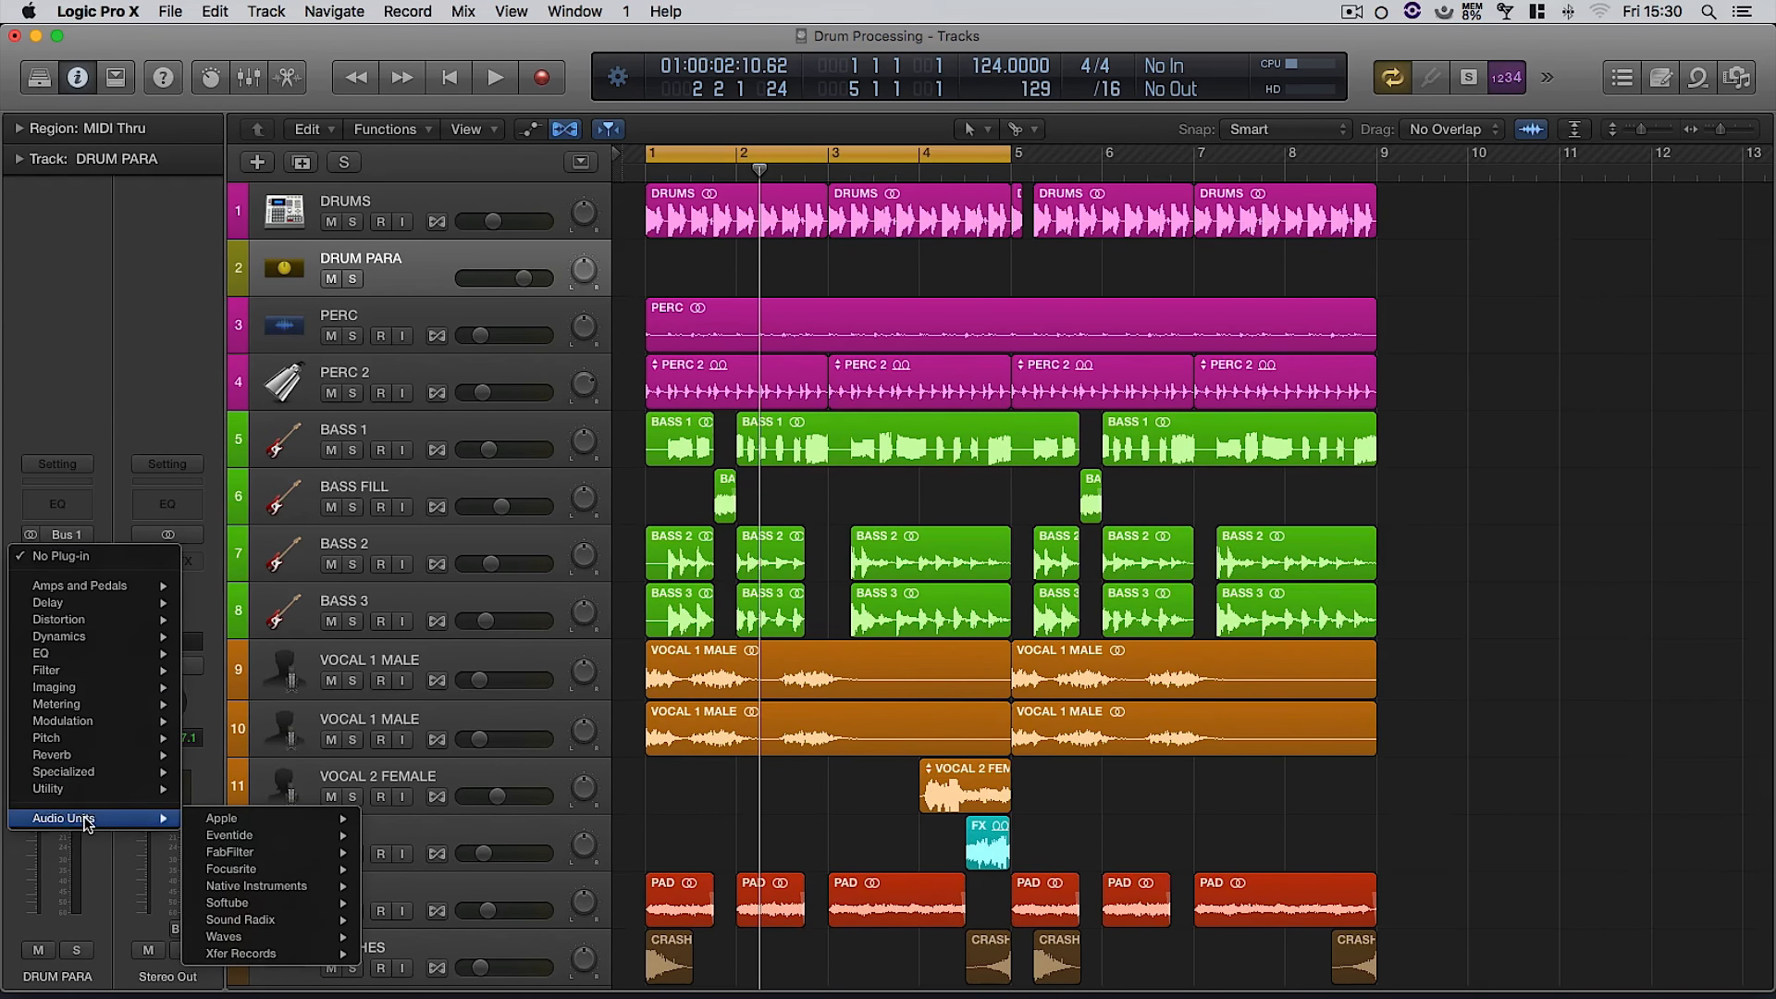
mouse_move(246, 851)
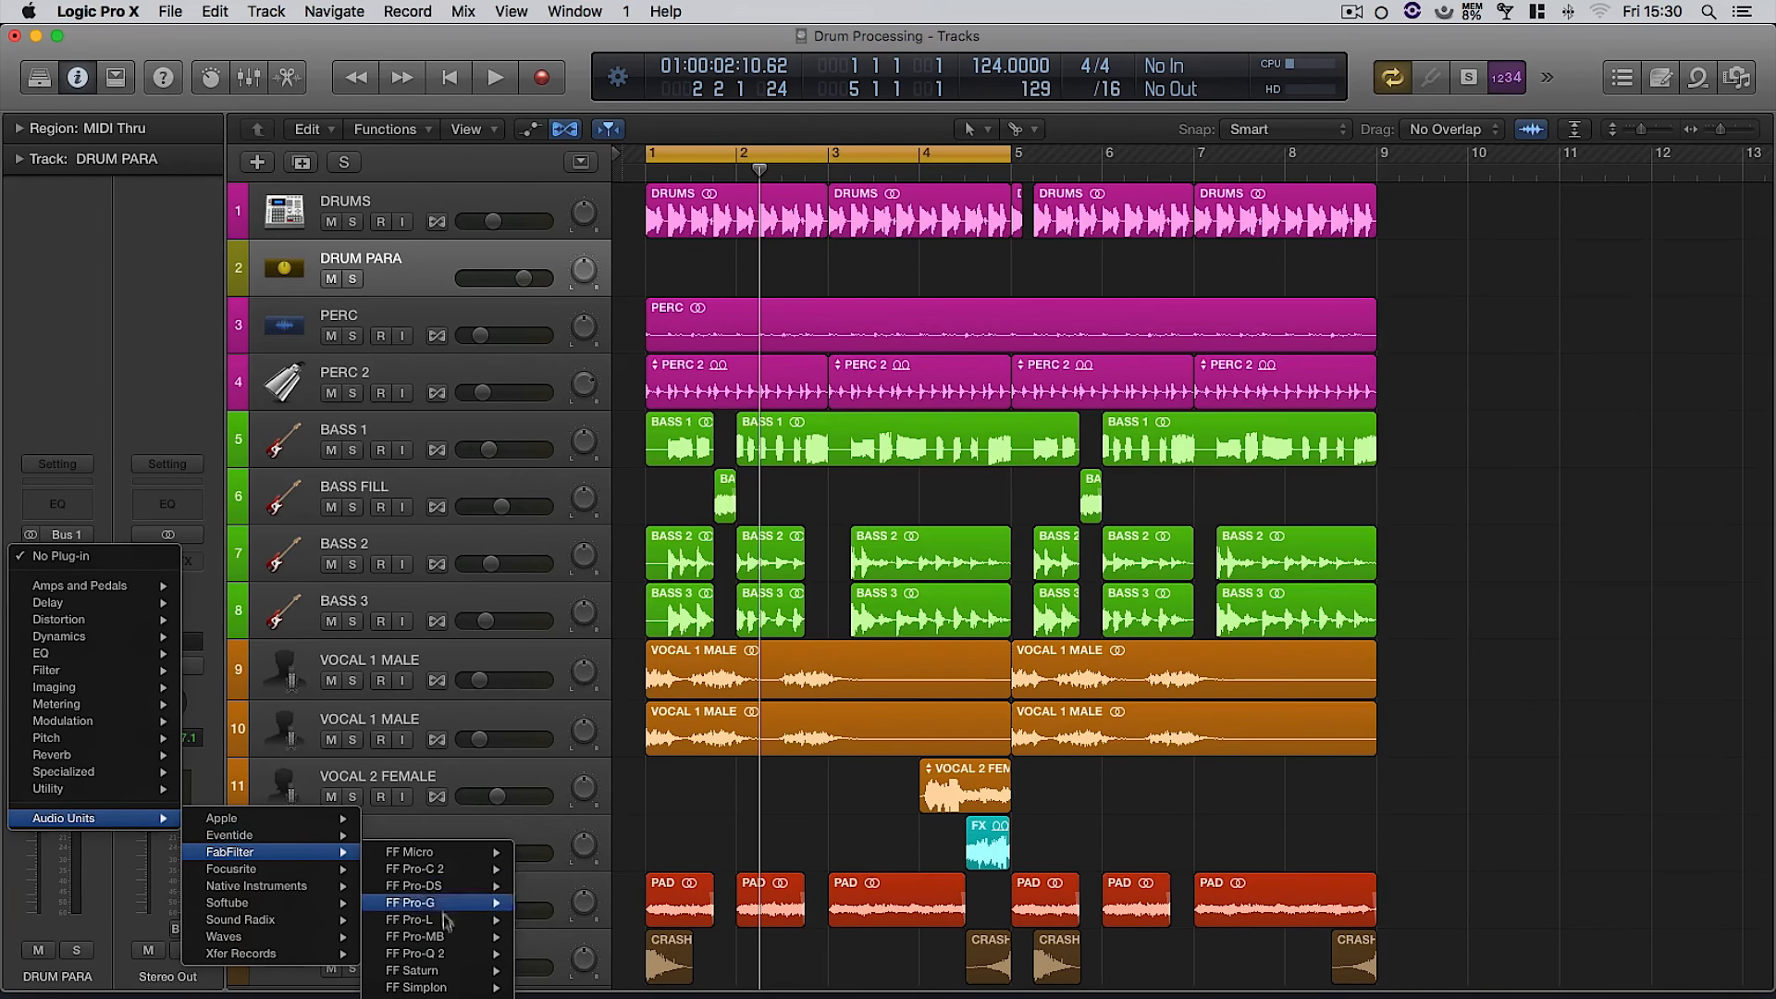
mouse_move(444, 969)
click(556, 969)
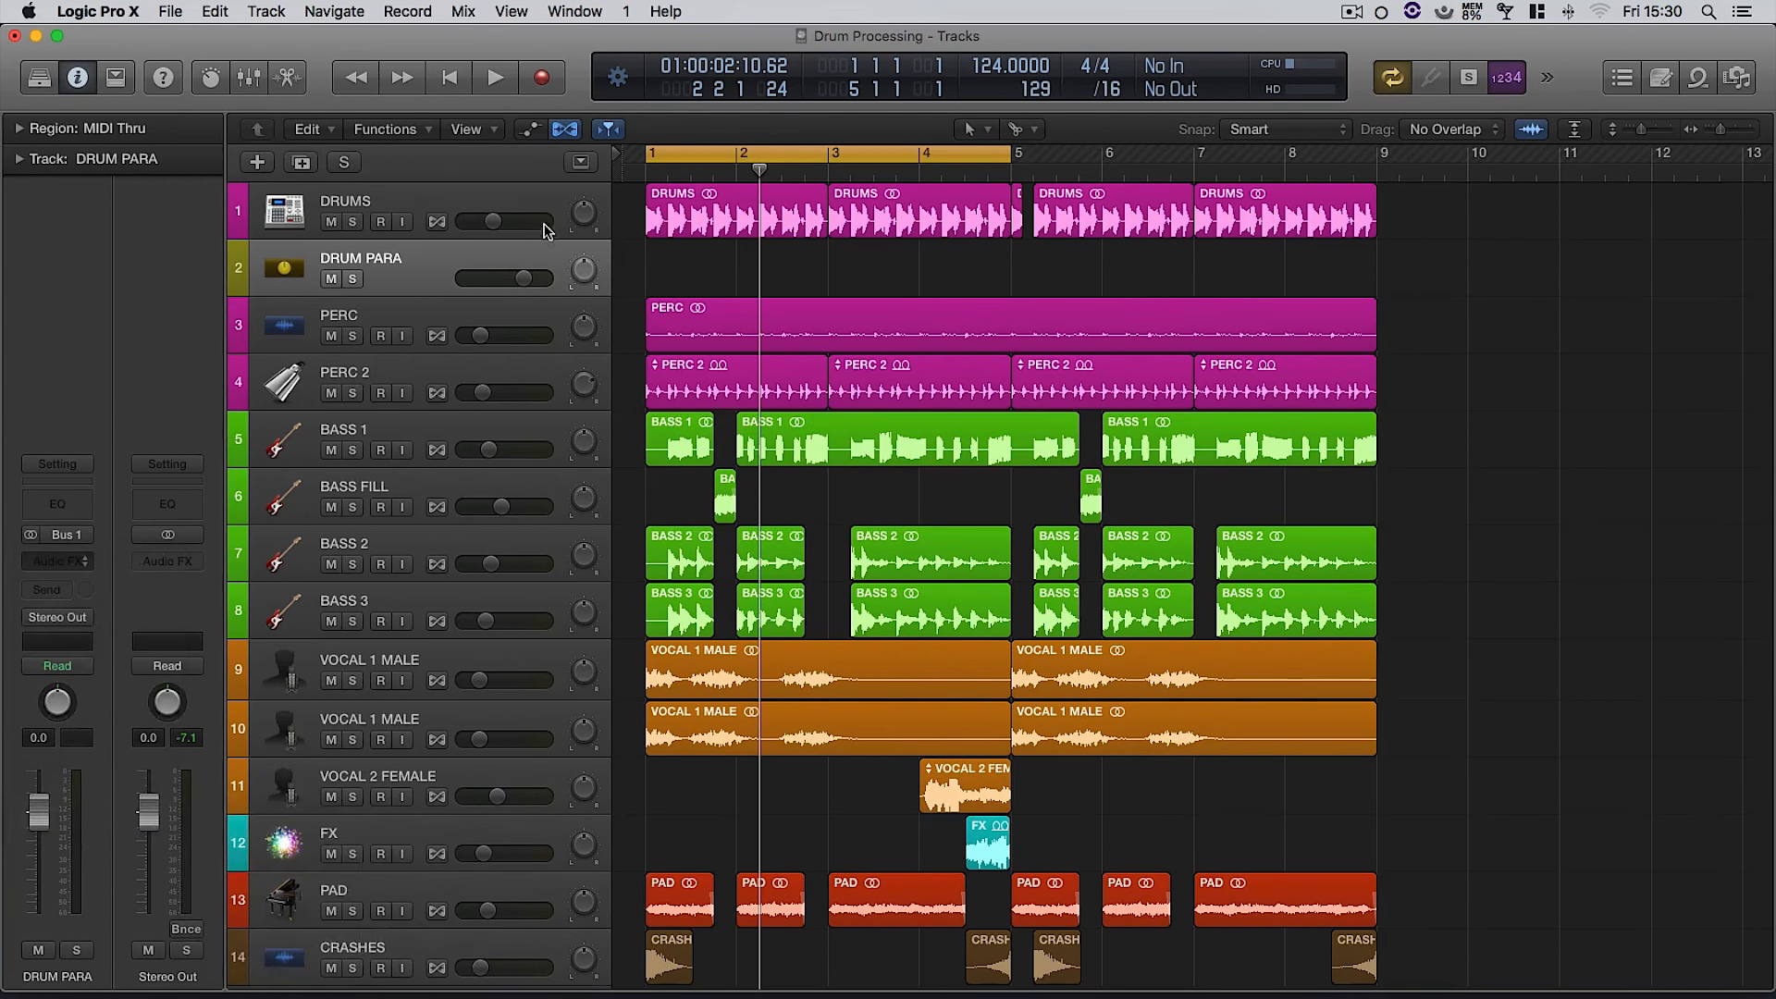
drag(541, 129, 613, 138)
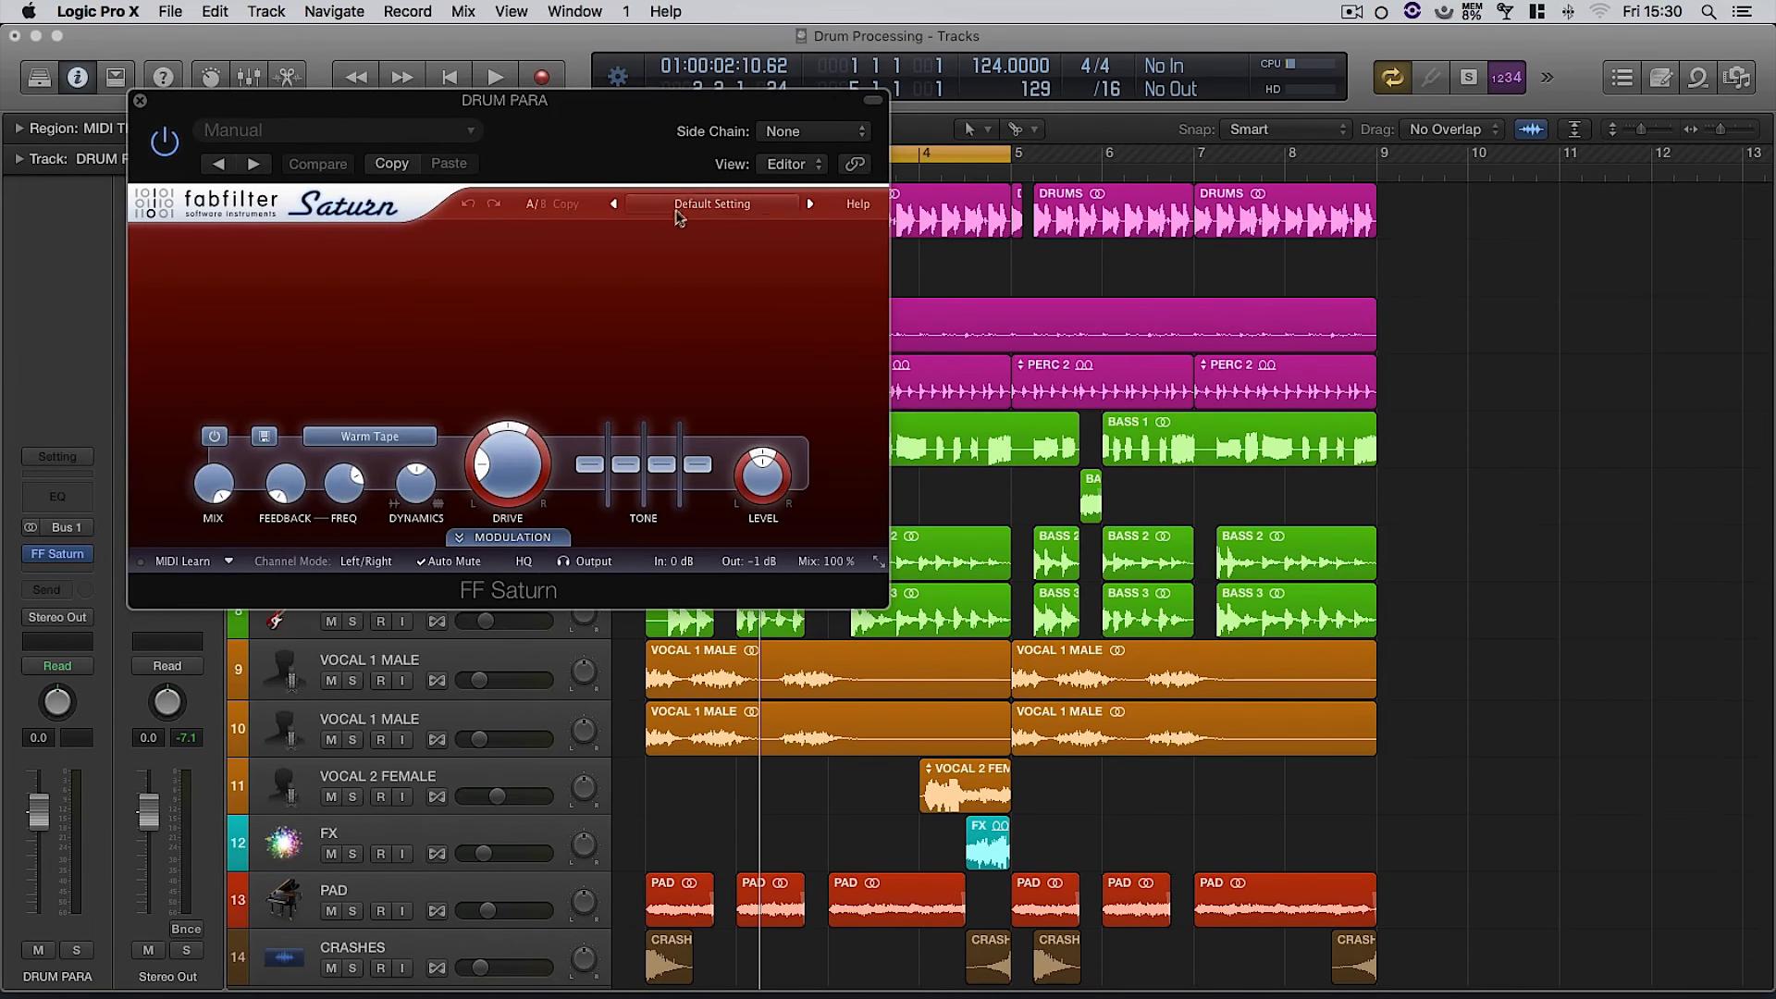
- Load the Tape Transients bM preset from Saturn's Drums category
click(700, 211)
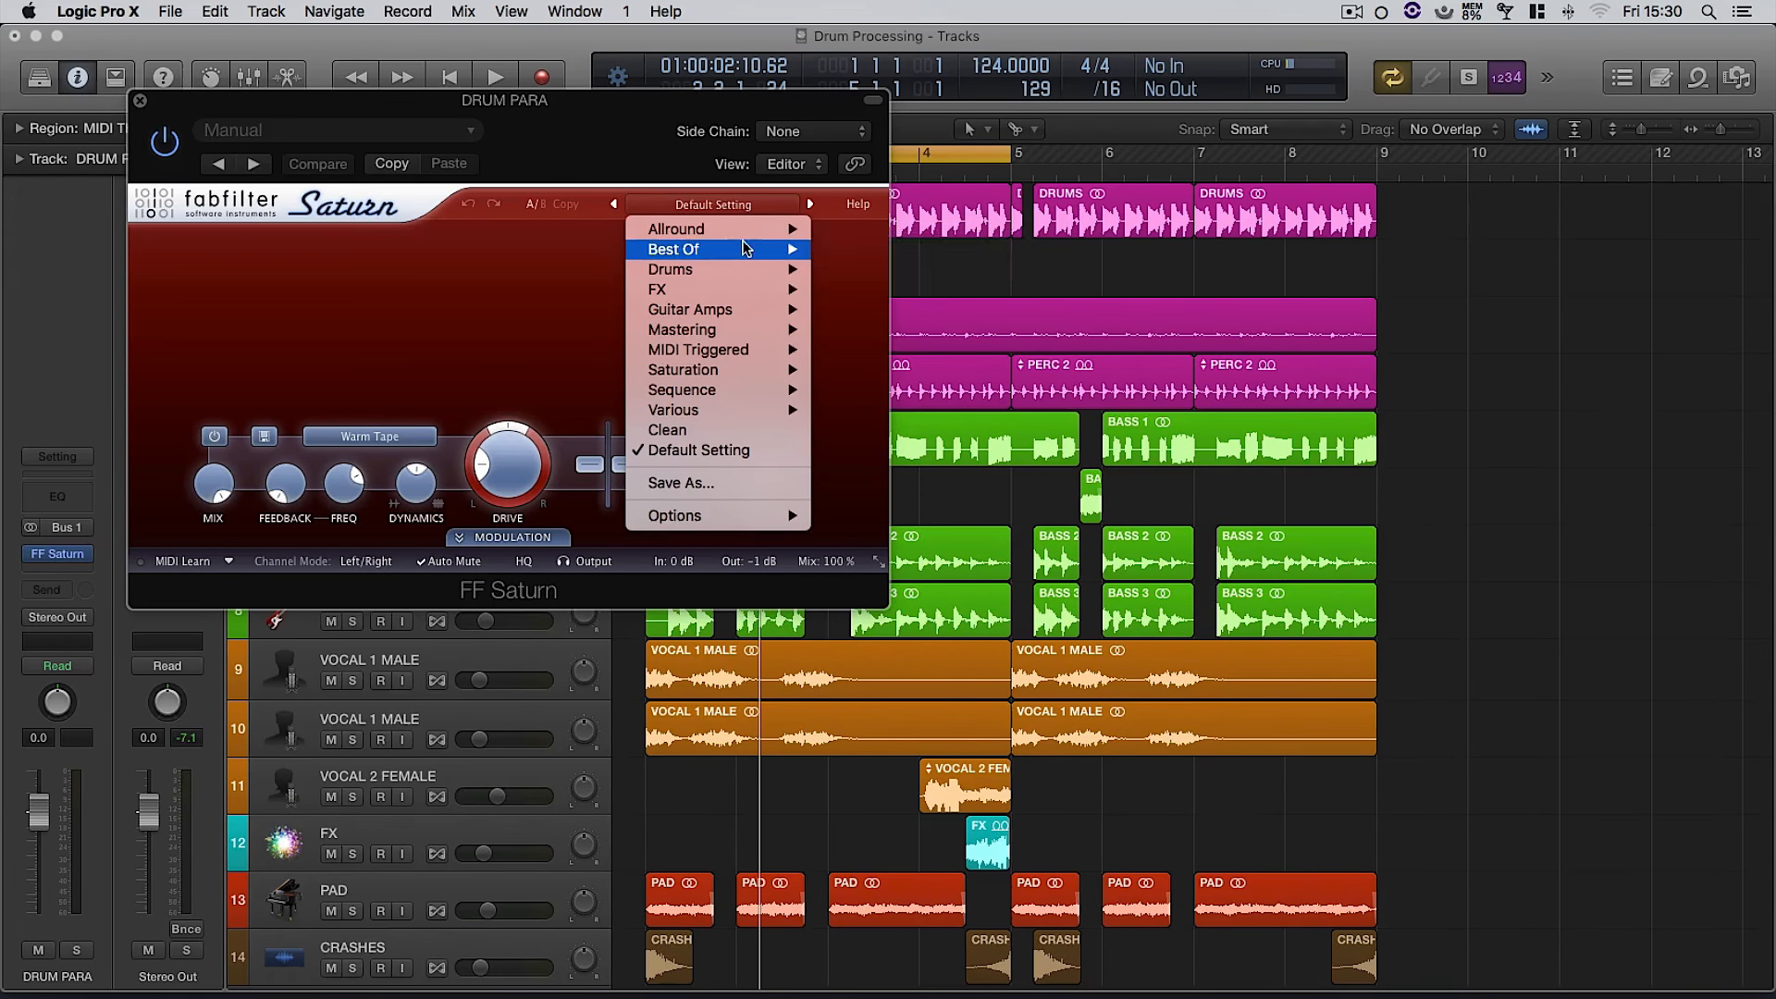
mouse_move(726, 291)
mouse_move(751, 229)
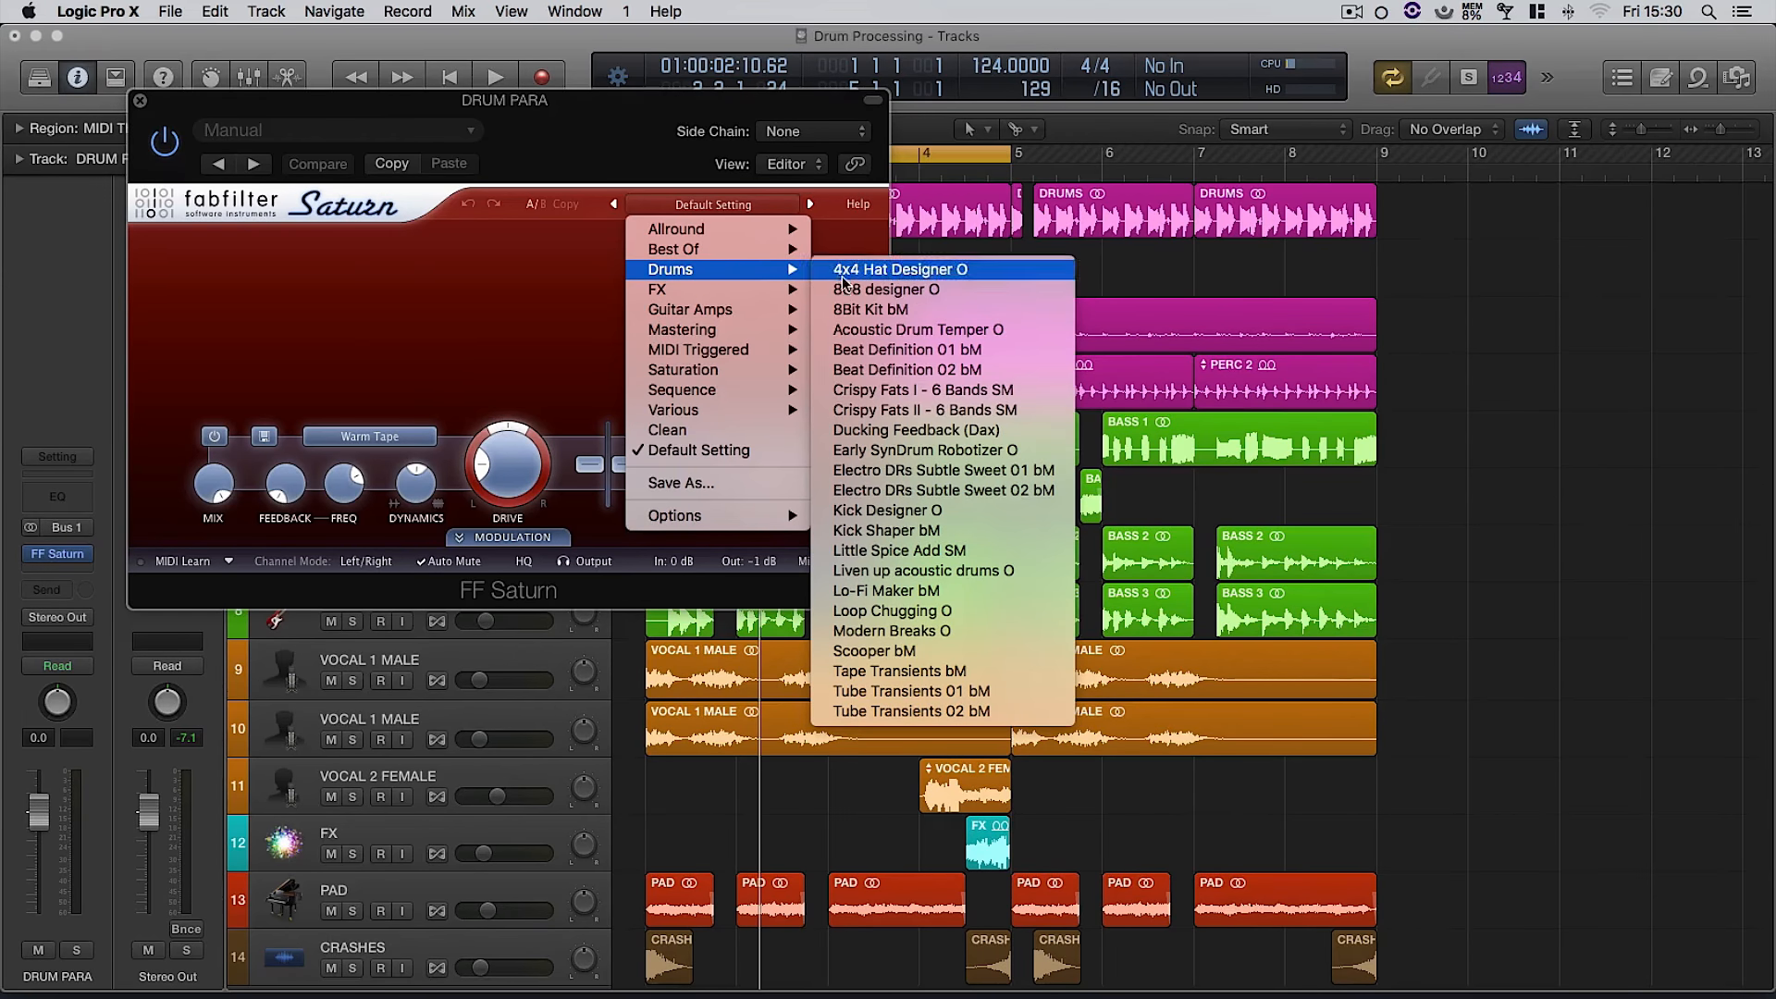
click(962, 672)
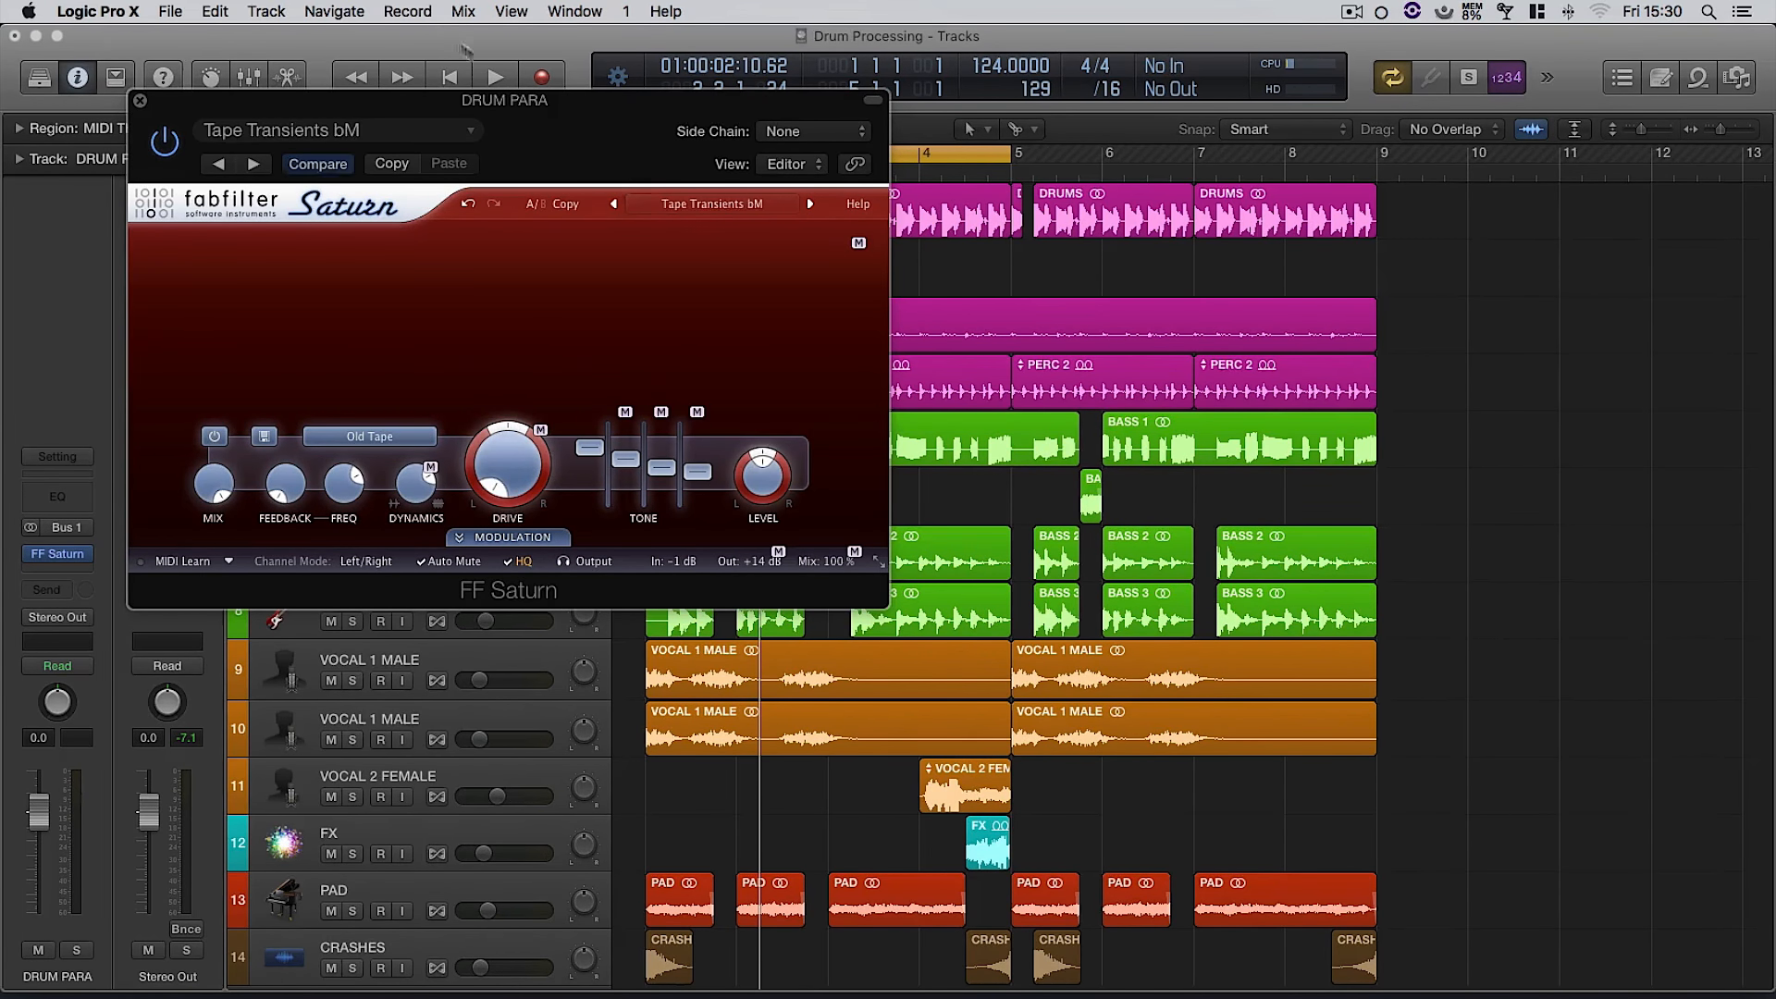
- Raise Saturn's Band 1 Treble and the adjacent highest tone slider slightly, and close the plug-in window
drag(549, 126, 584, 129)
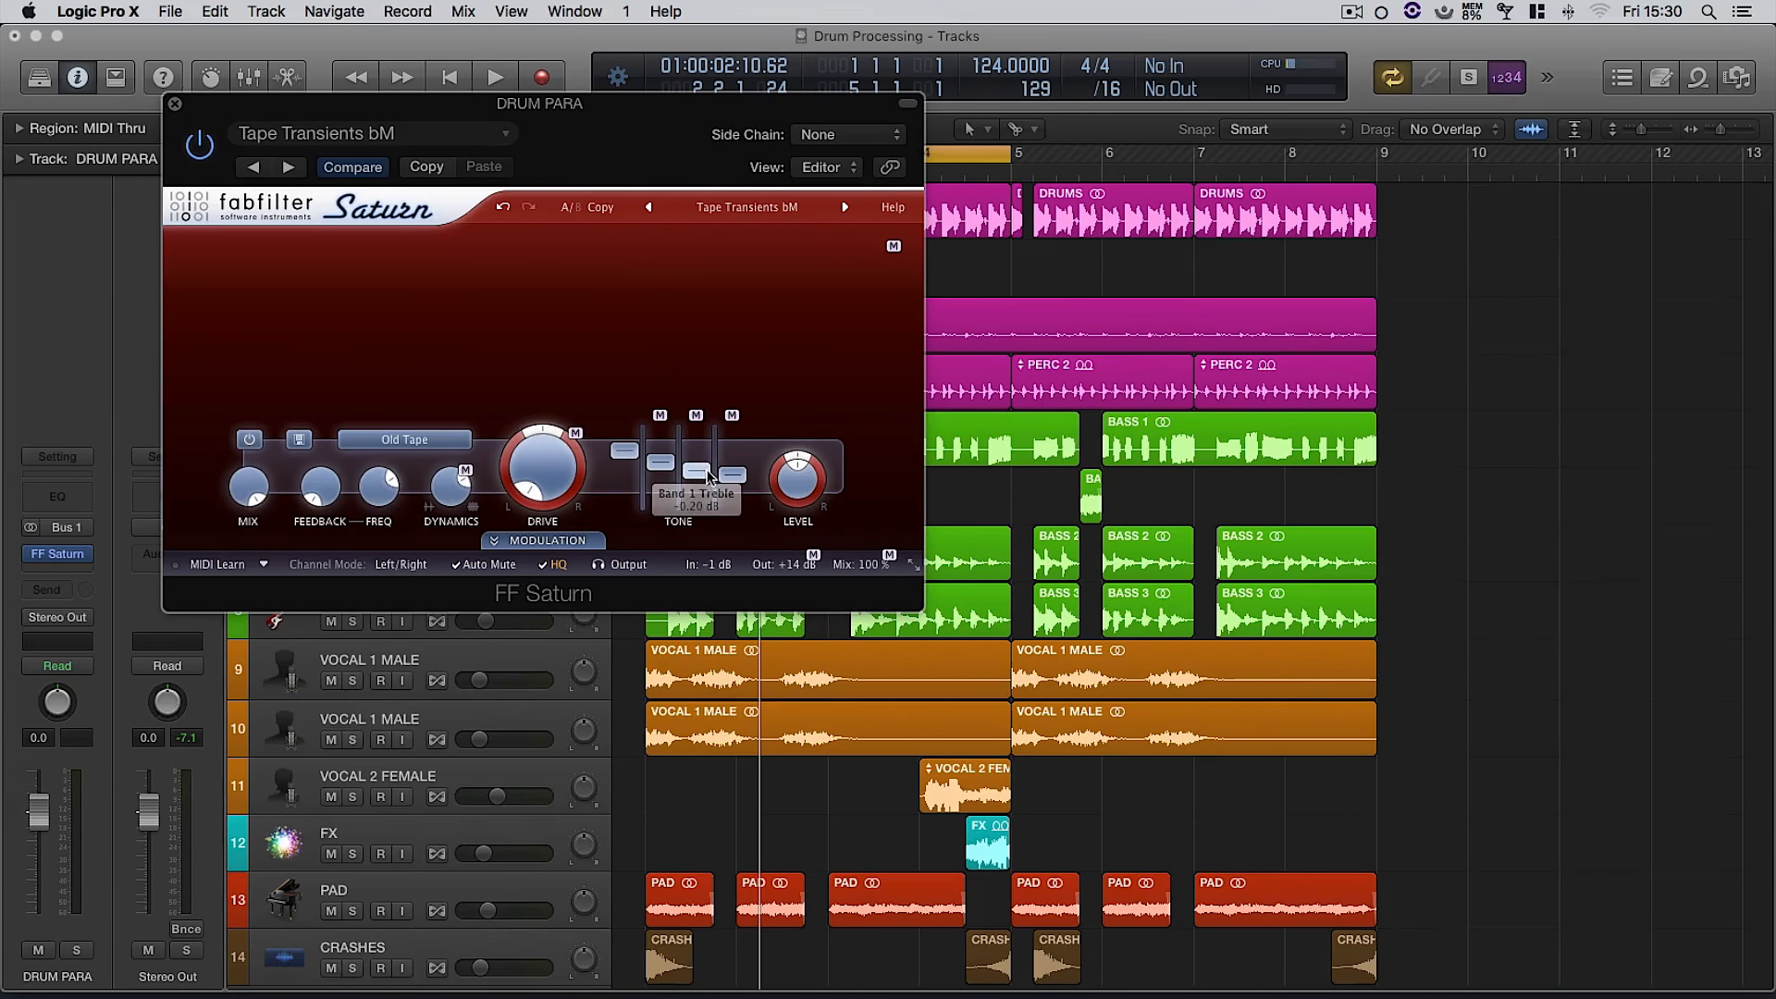
drag(697, 472, 731, 460)
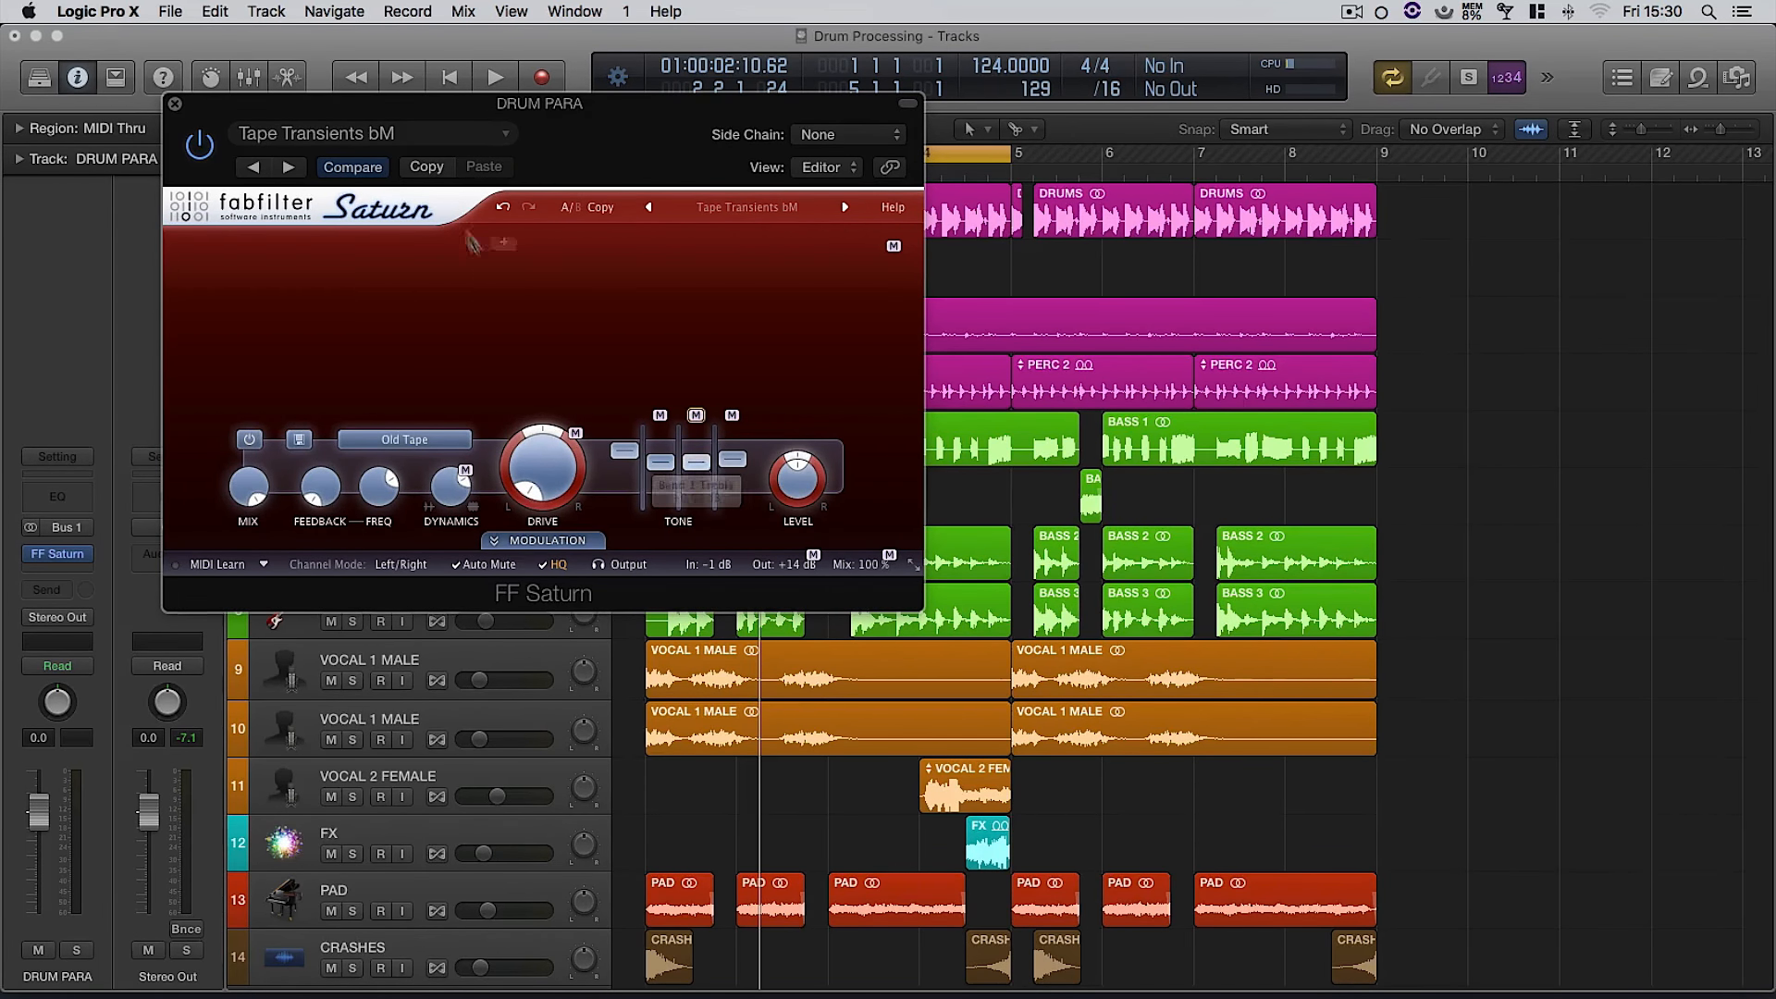
drag(566, 141, 569, 140)
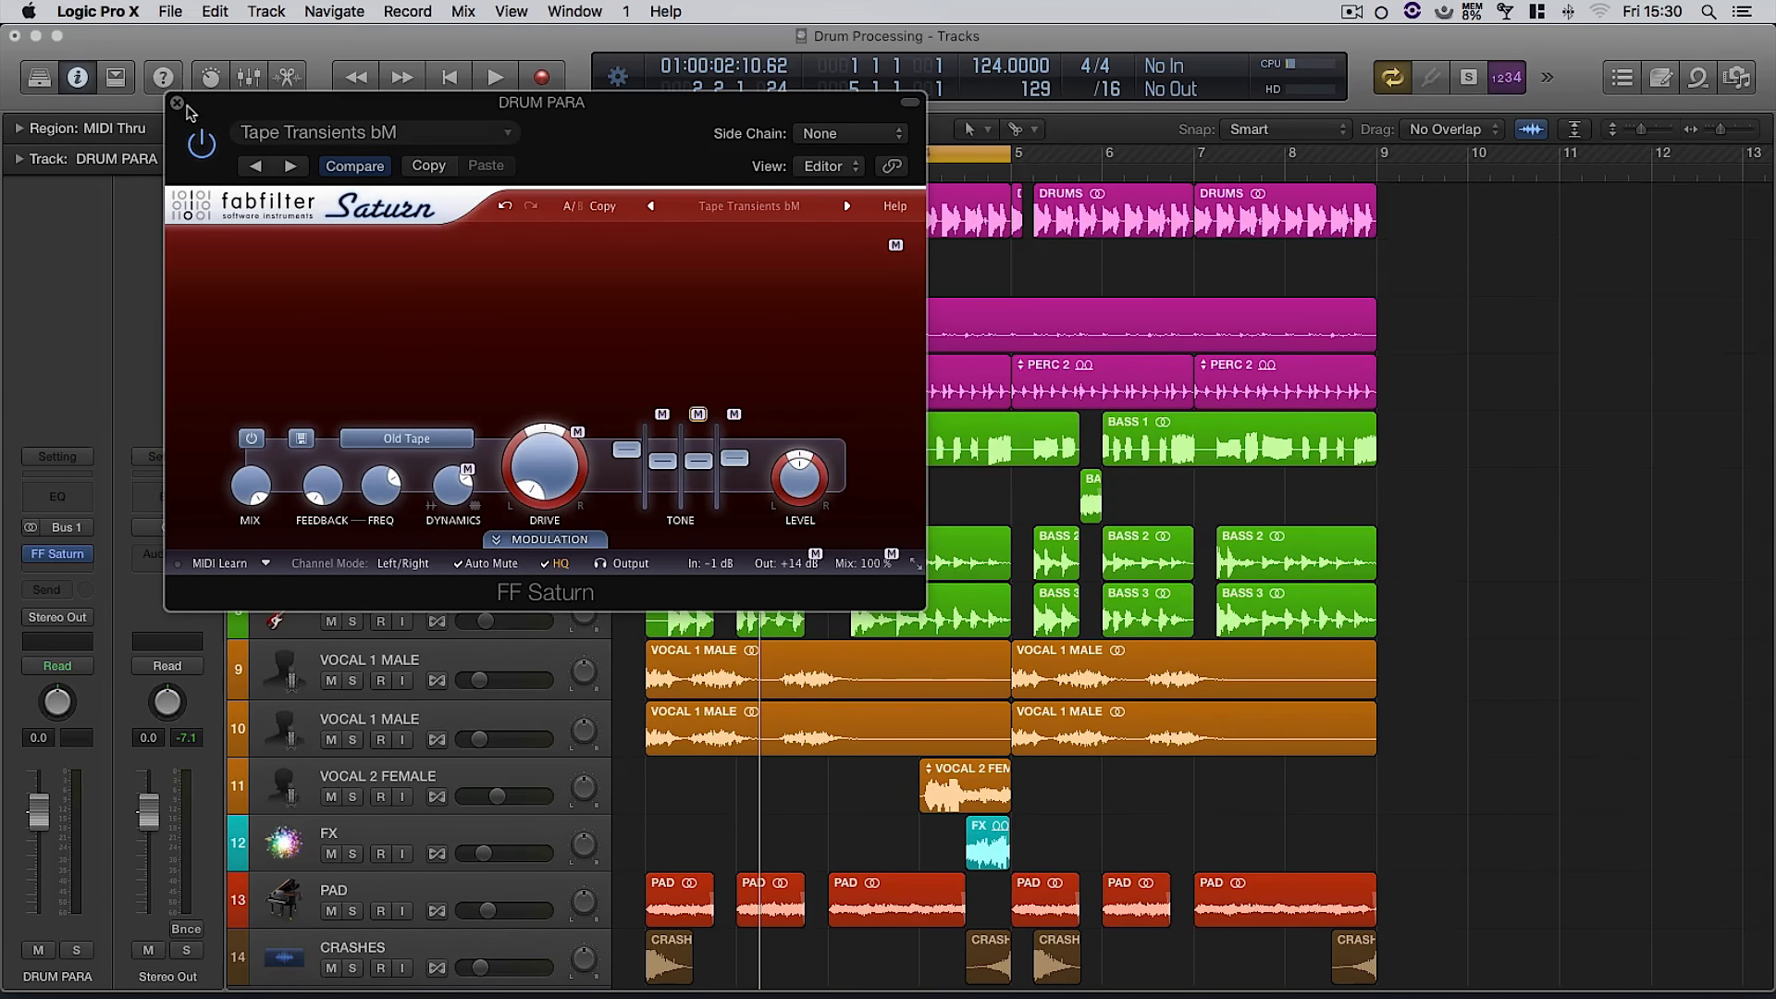
click(178, 104)
- Solo DRUM PARA and reset the DRUMS track's Bus 1 send to its default level
click(353, 279)
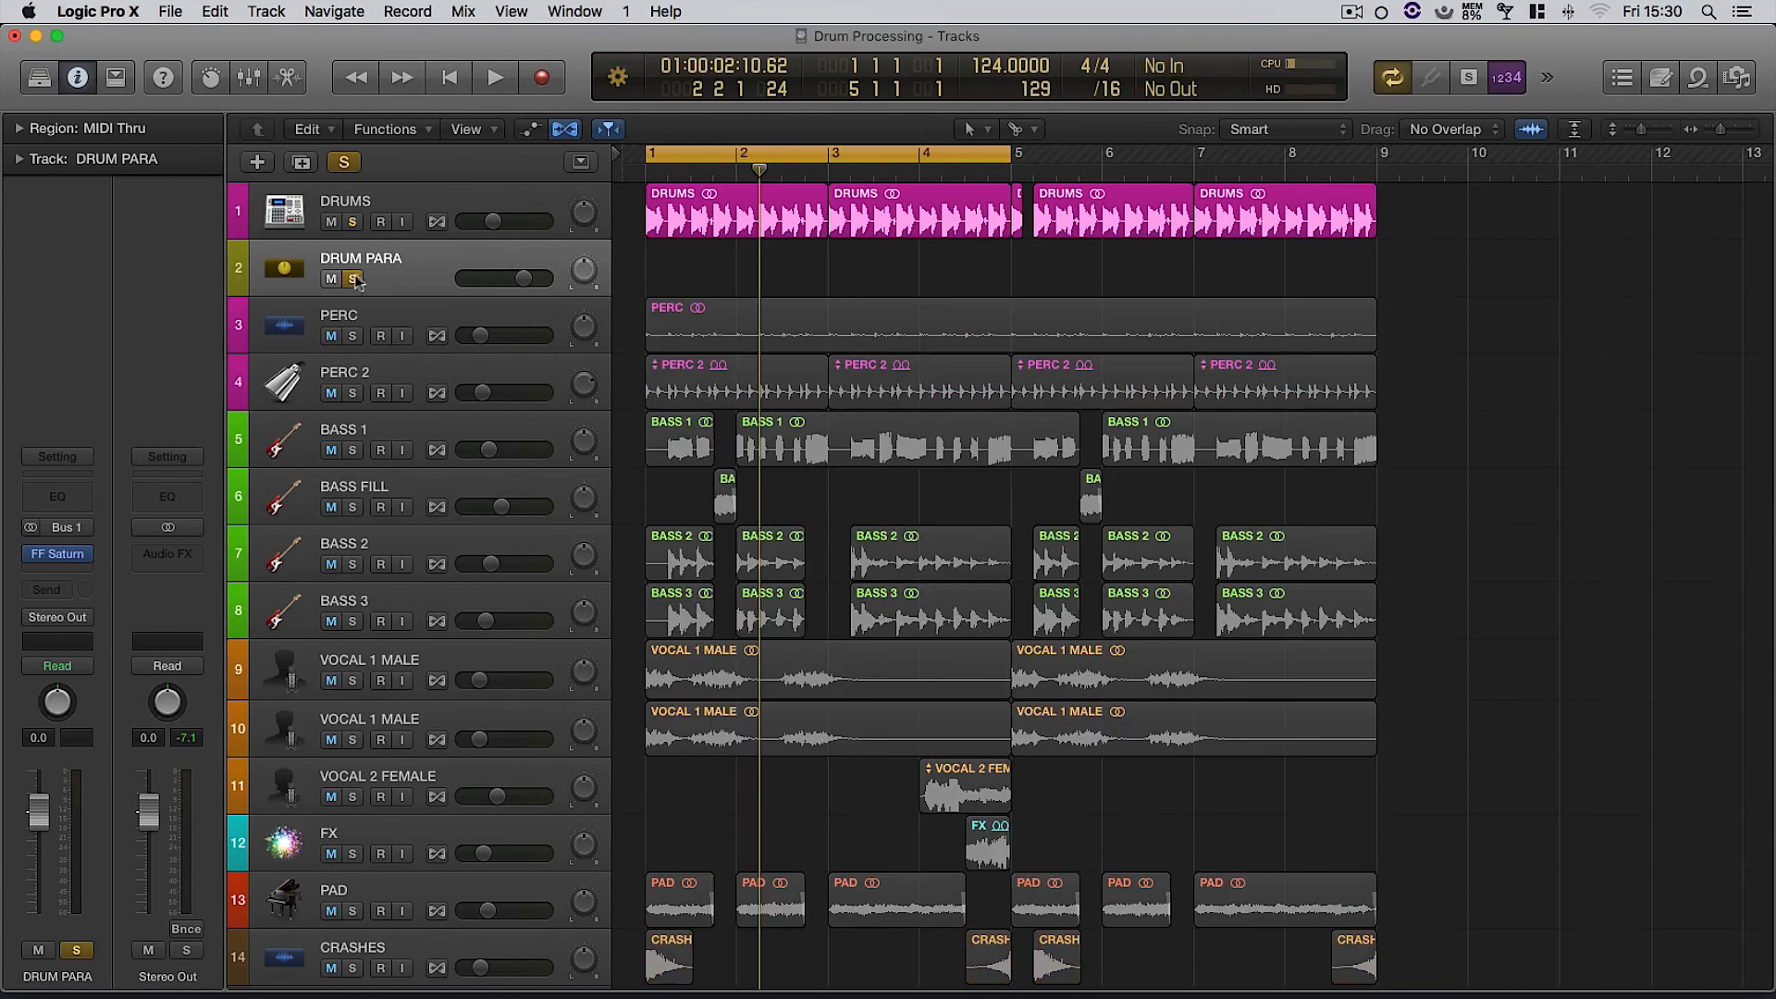
click(434, 209)
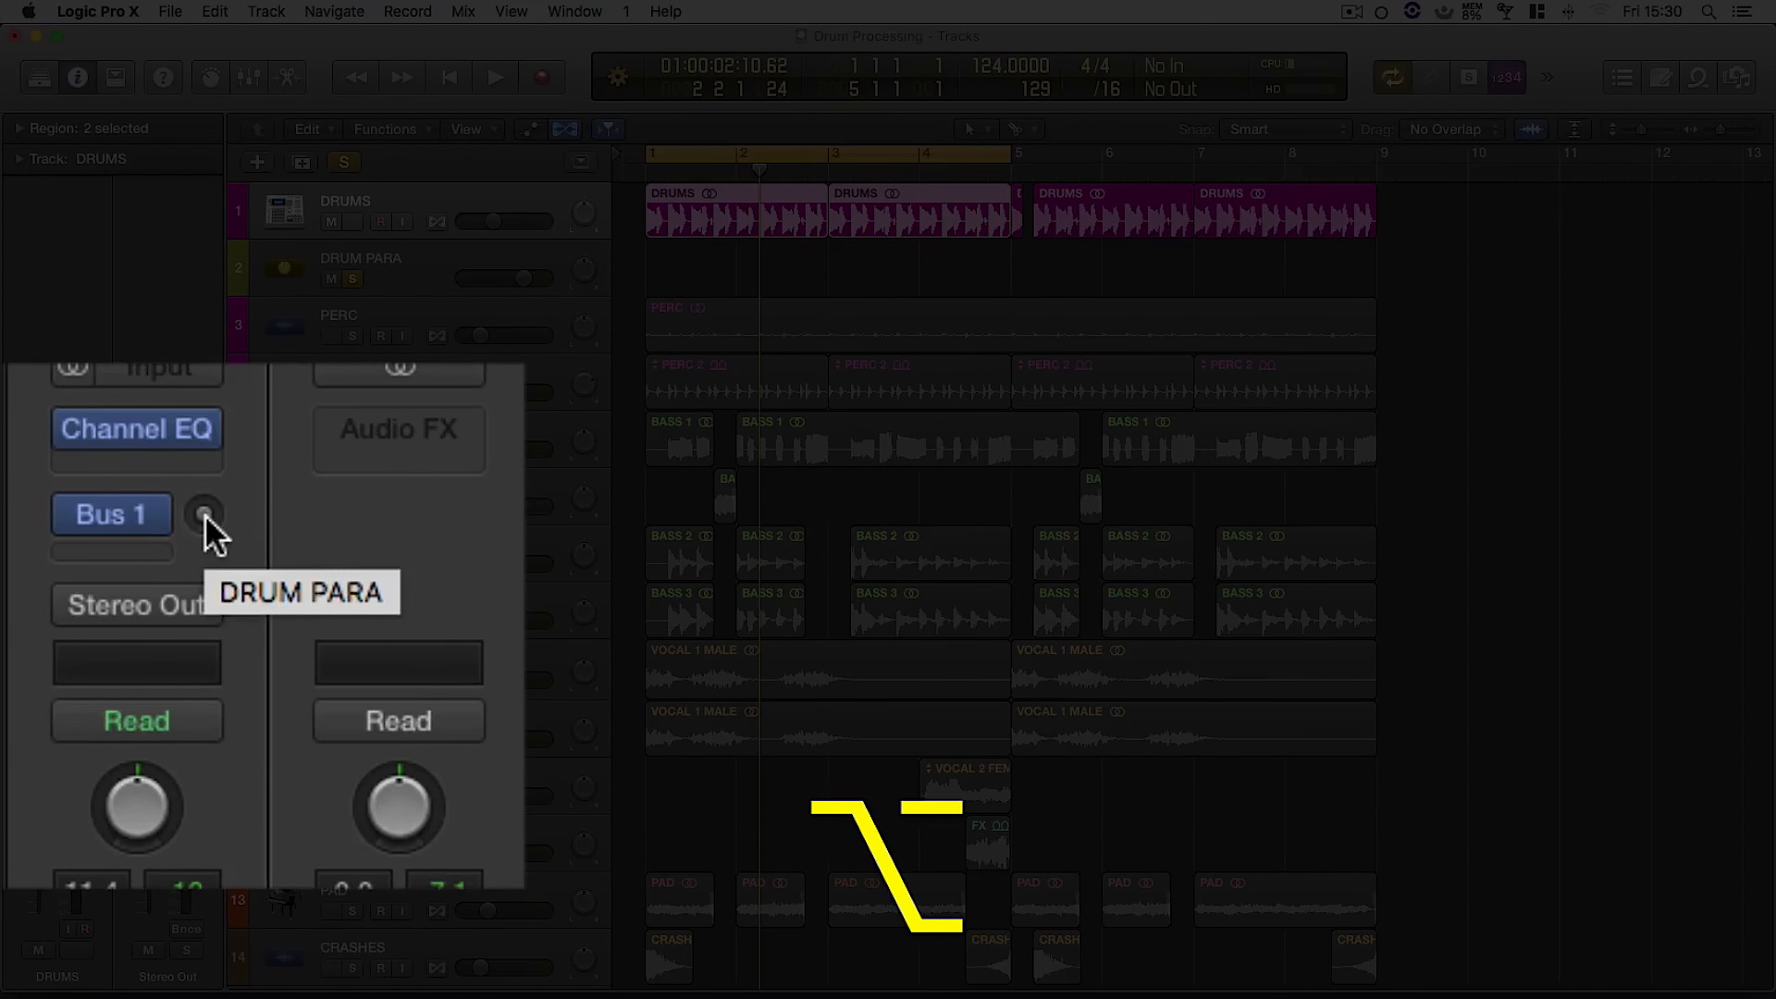
alt+click(203, 513)
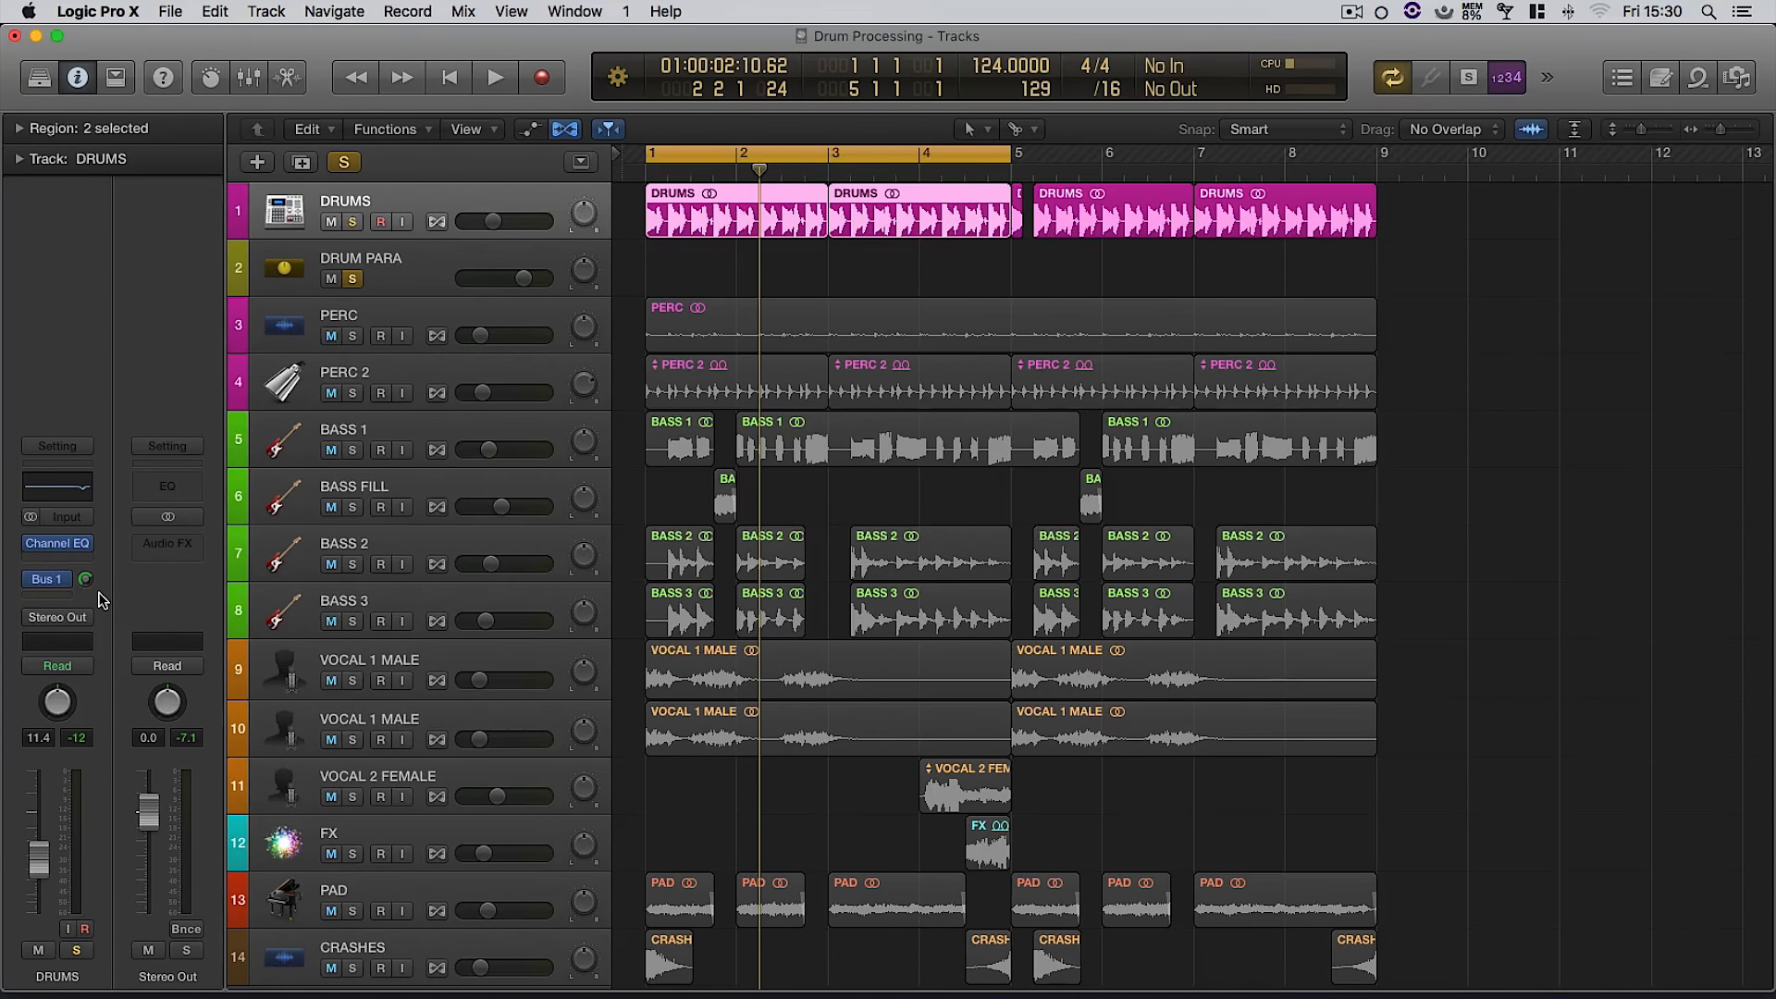
- Lower the DRUM PARA channel's volume fader to -1.6 dB
click(414, 283)
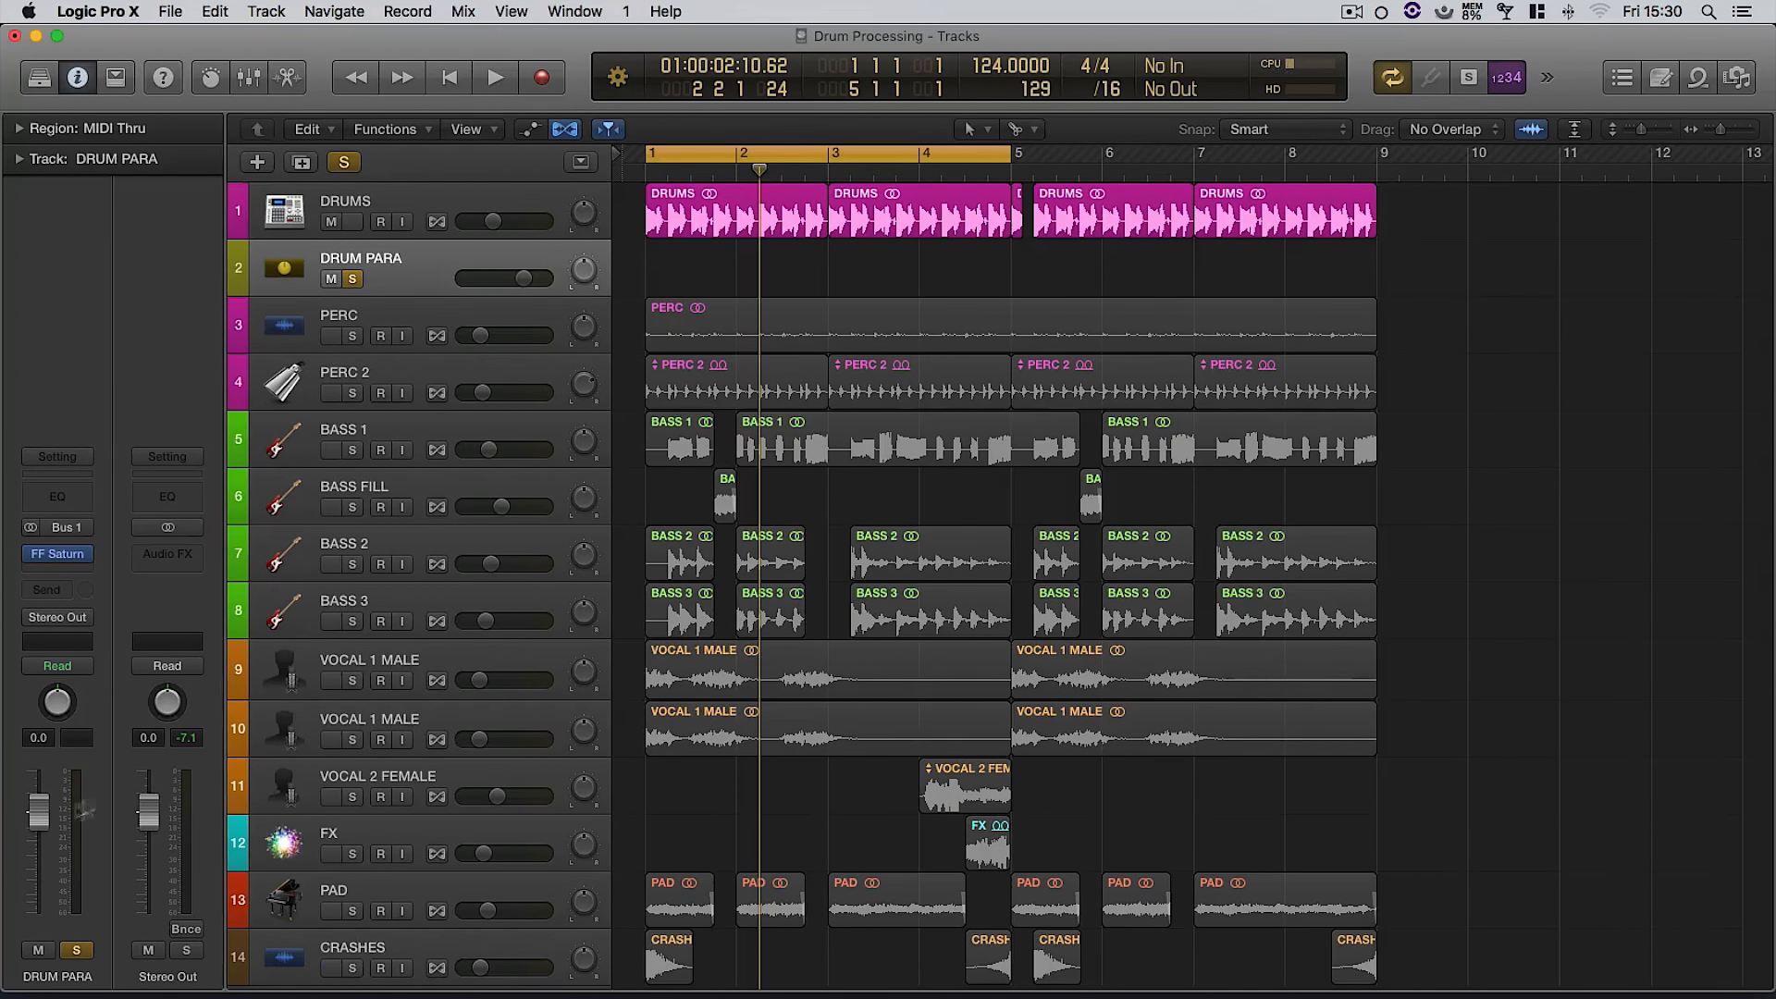
mouse_move(44, 814)
mouse_down()
mouse_move(42, 874)
mouse_move(41, 819)
mouse_up()
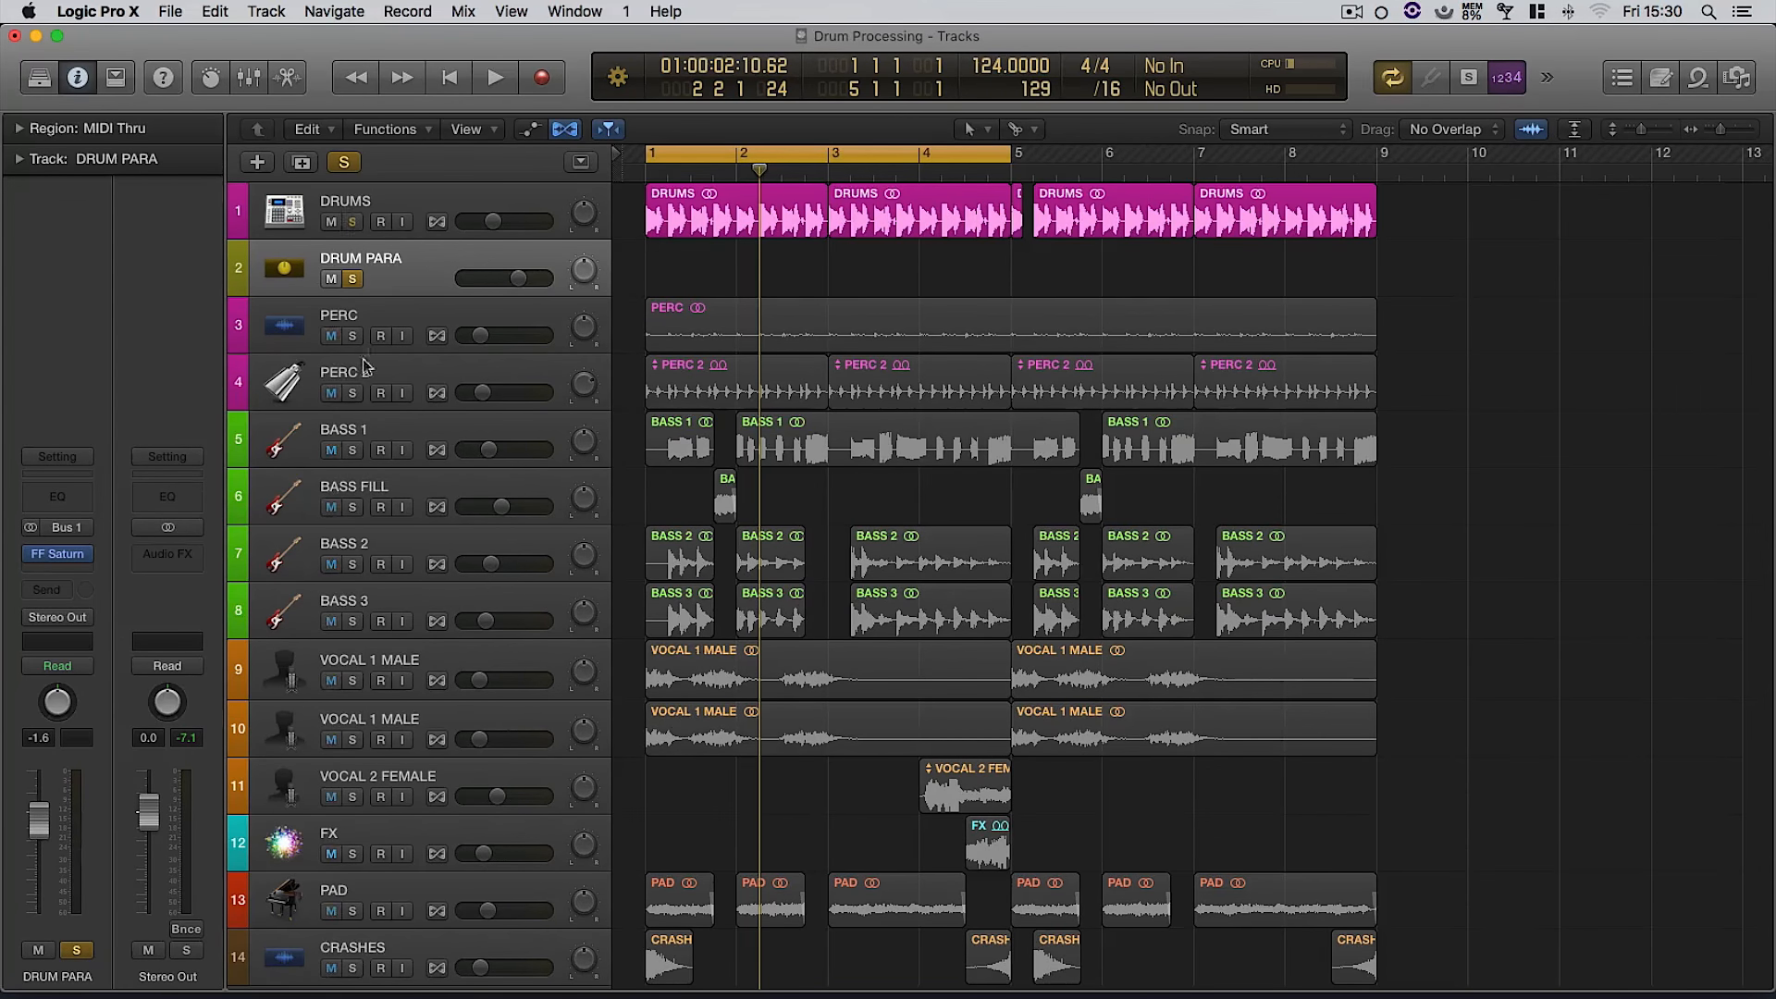
click(430, 211)
- Insert the stereo Overdrive distortion plug-in after FF Saturn on the DRUM PARA channel
click(414, 283)
click(71, 559)
mouse_move(97, 637)
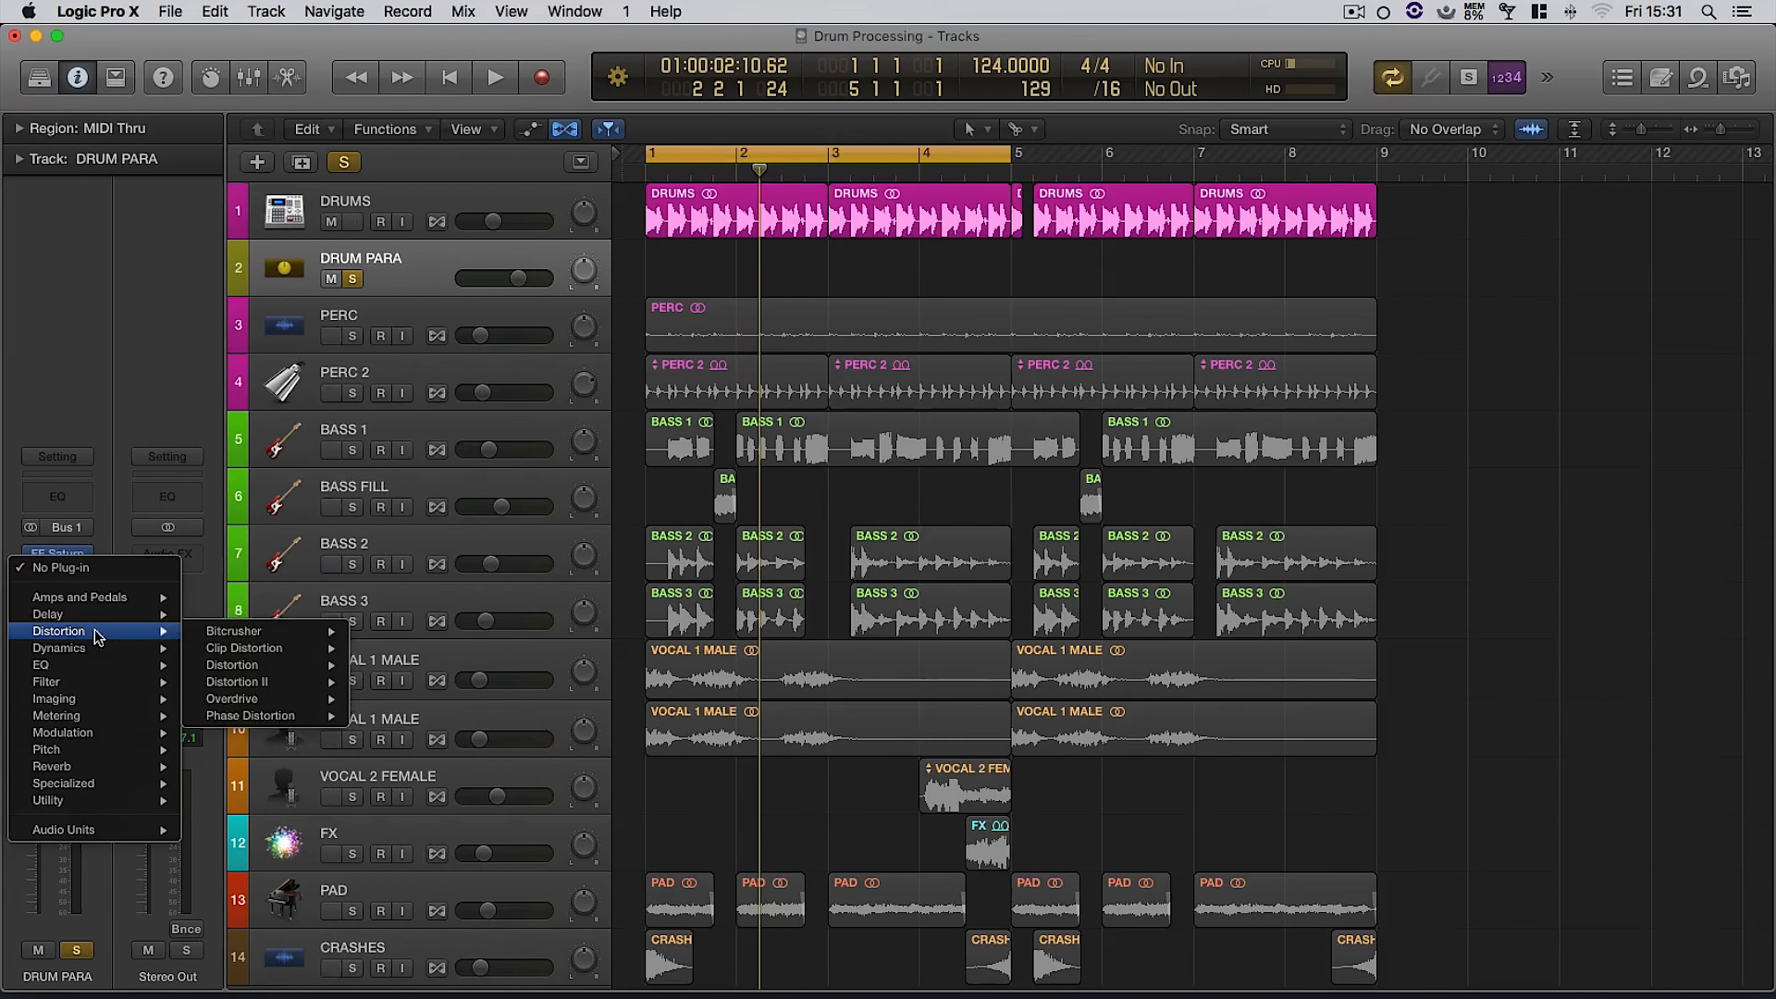
mouse_move(308, 701)
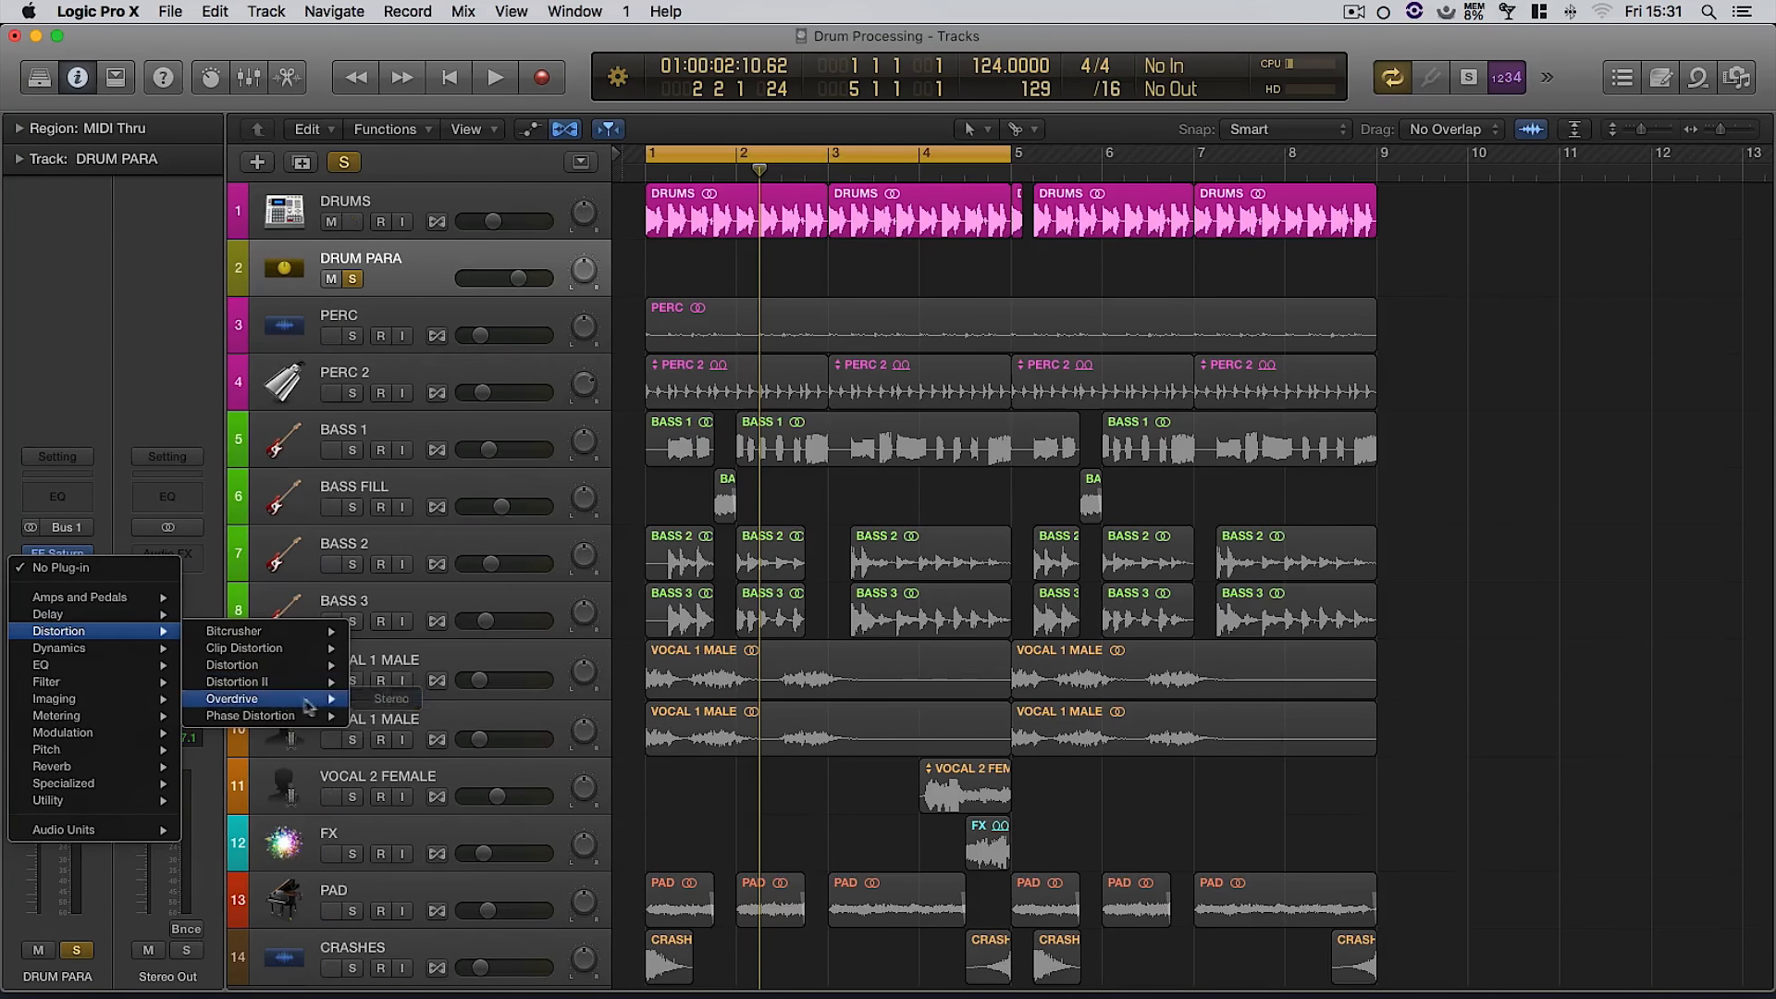
click(388, 701)
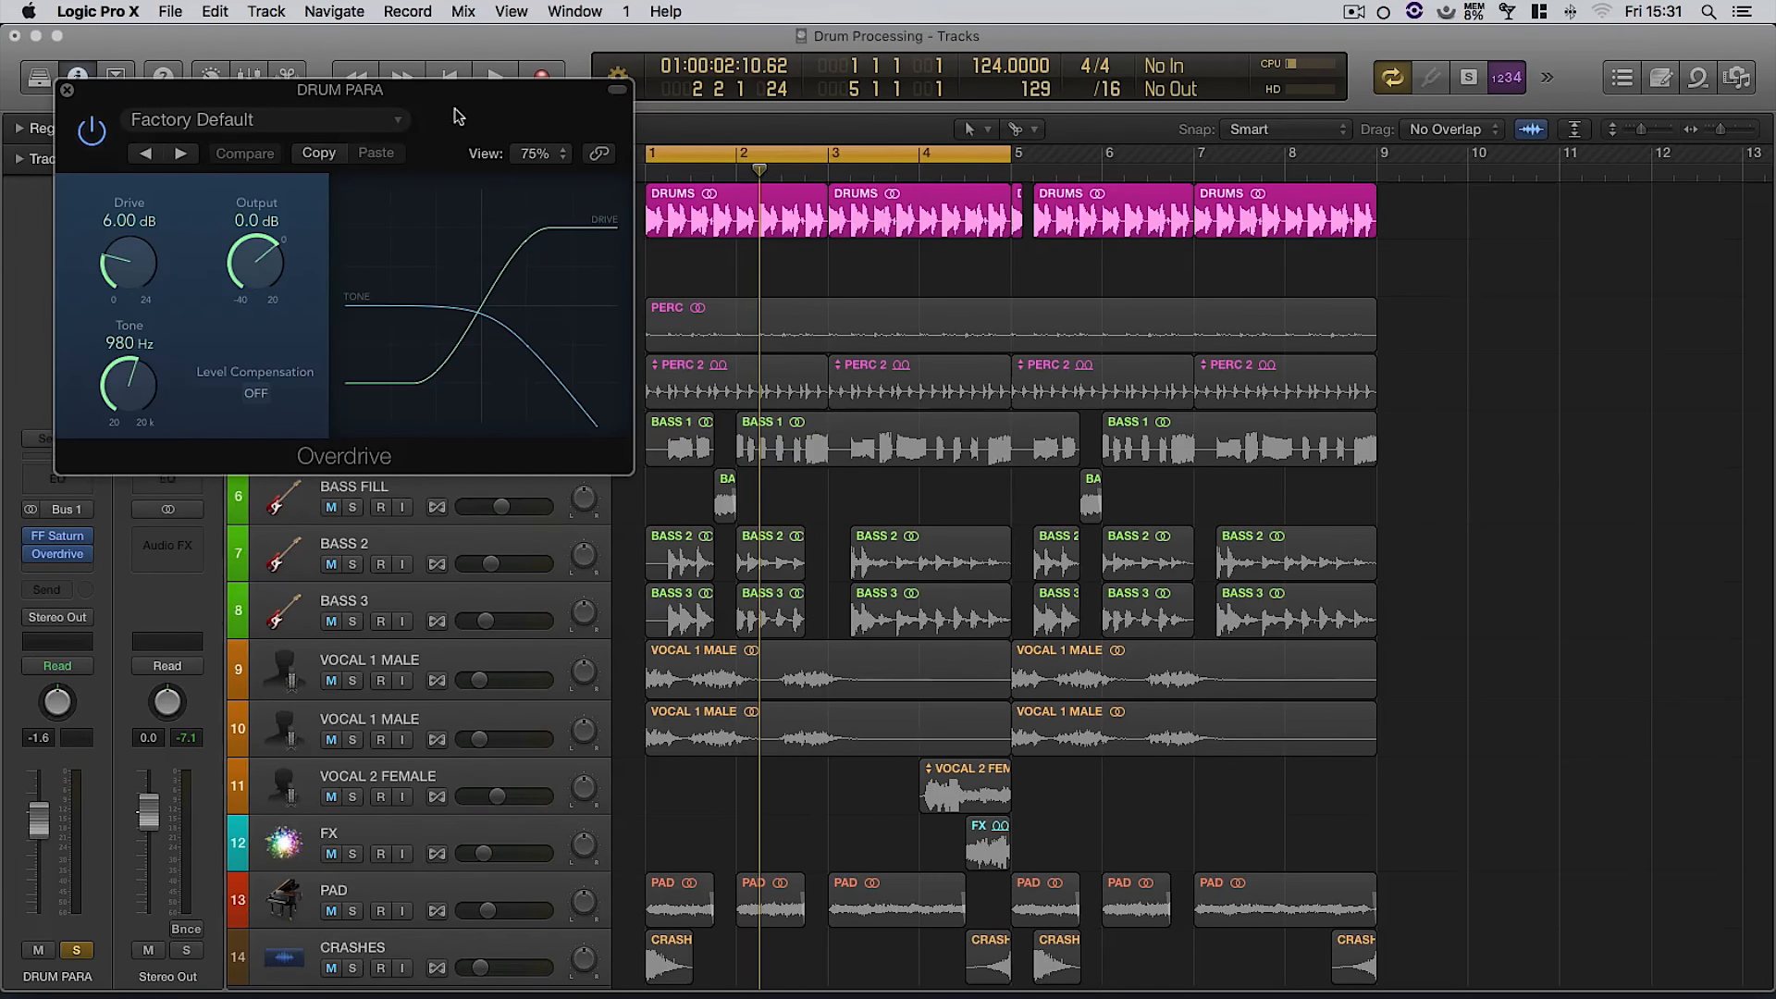
drag(474, 157, 745, 211)
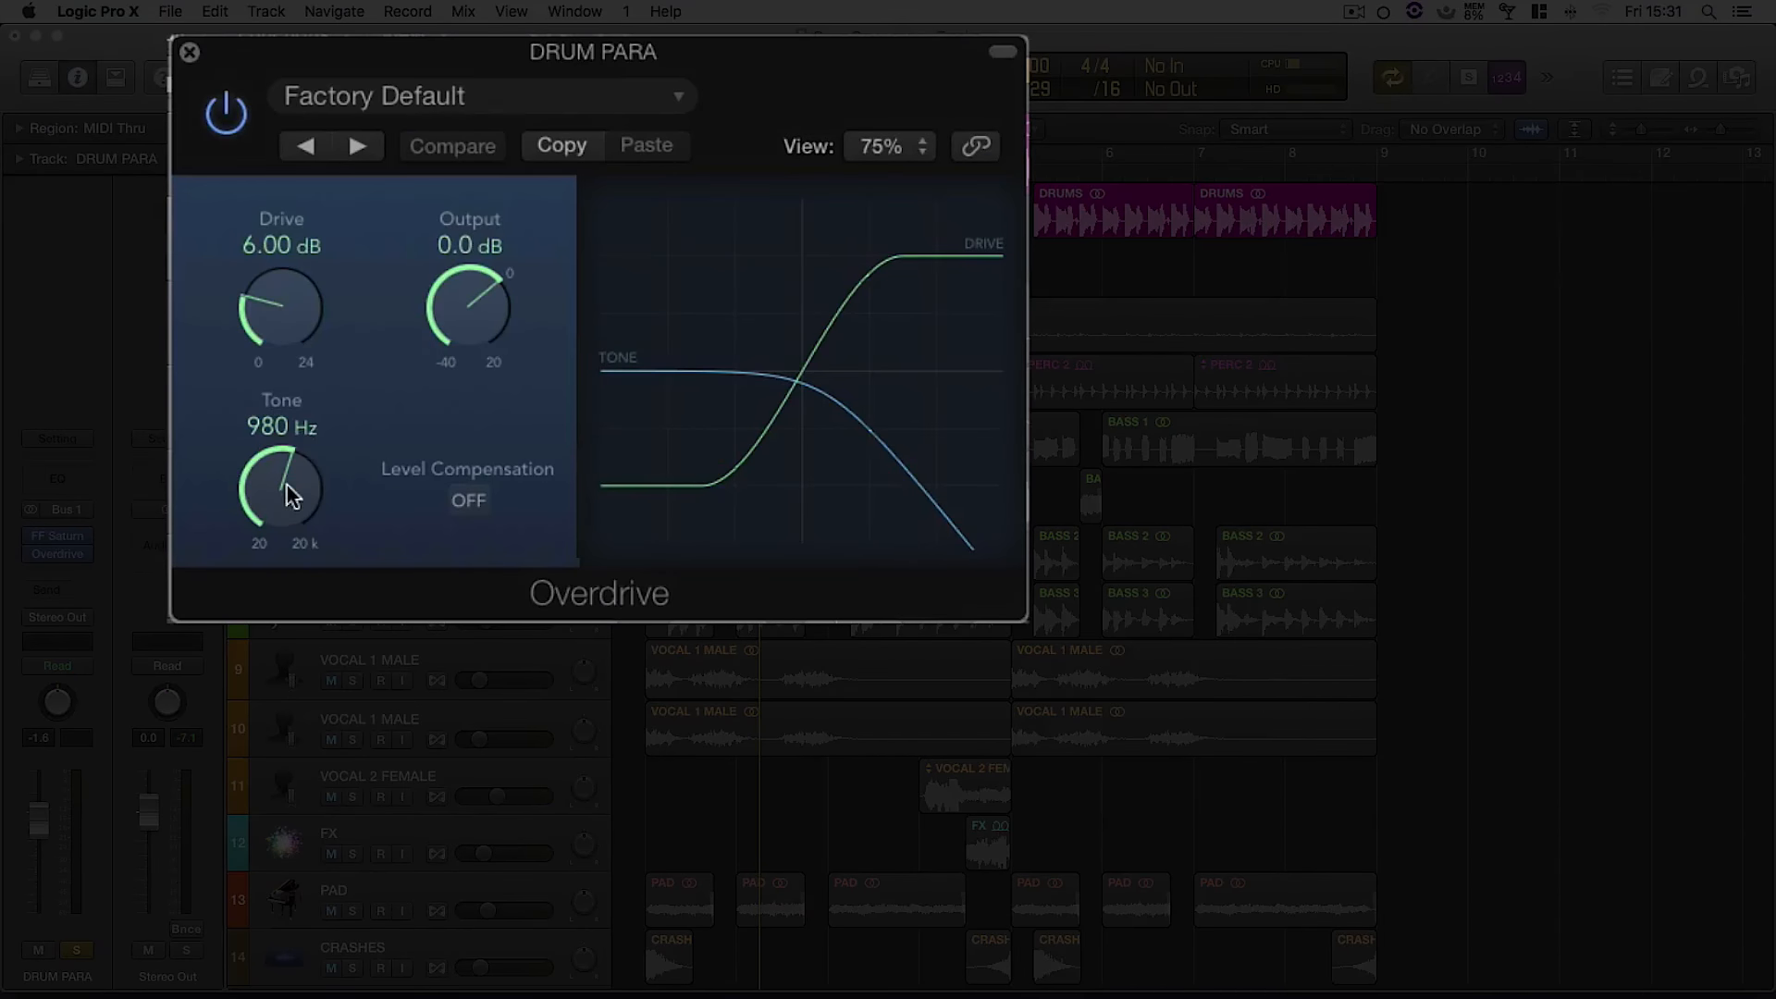
- Set Overdrive's Tone to 20000 Hz, Drive to 4.00 dB and Output to -4.0 dB, and close its window
drag(293, 496, 294, 364)
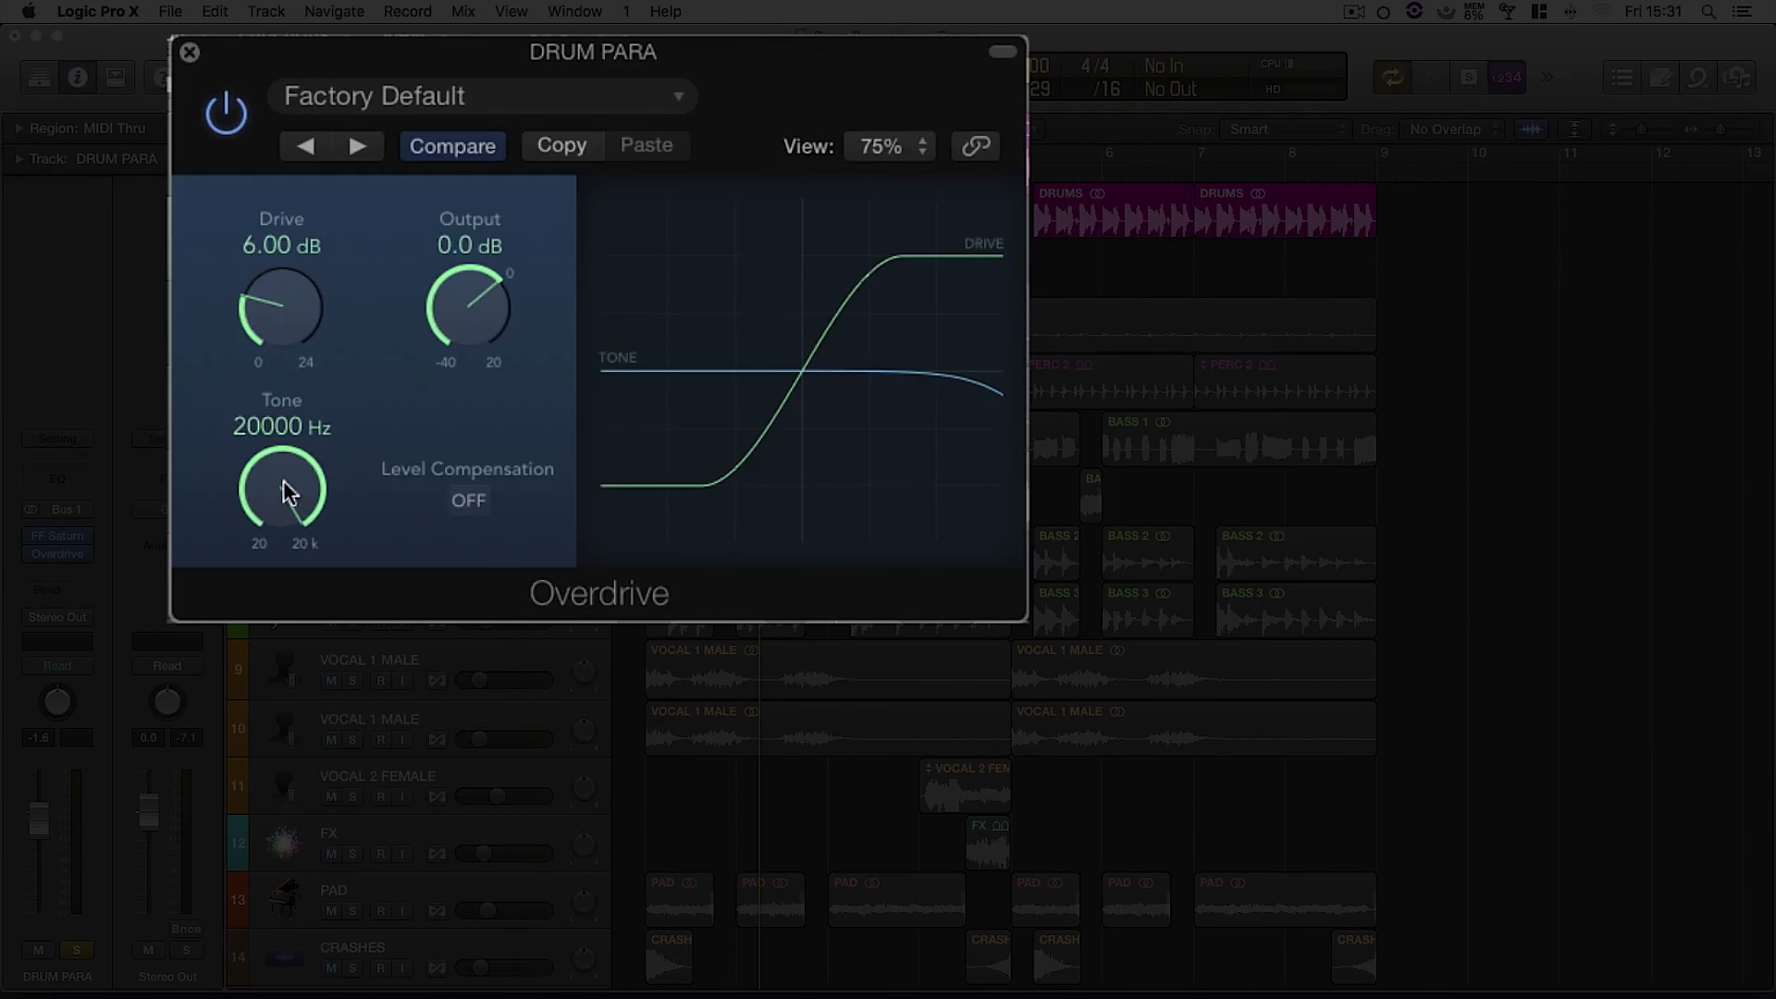
drag(283, 480, 318, 342)
drag(280, 309, 283, 363)
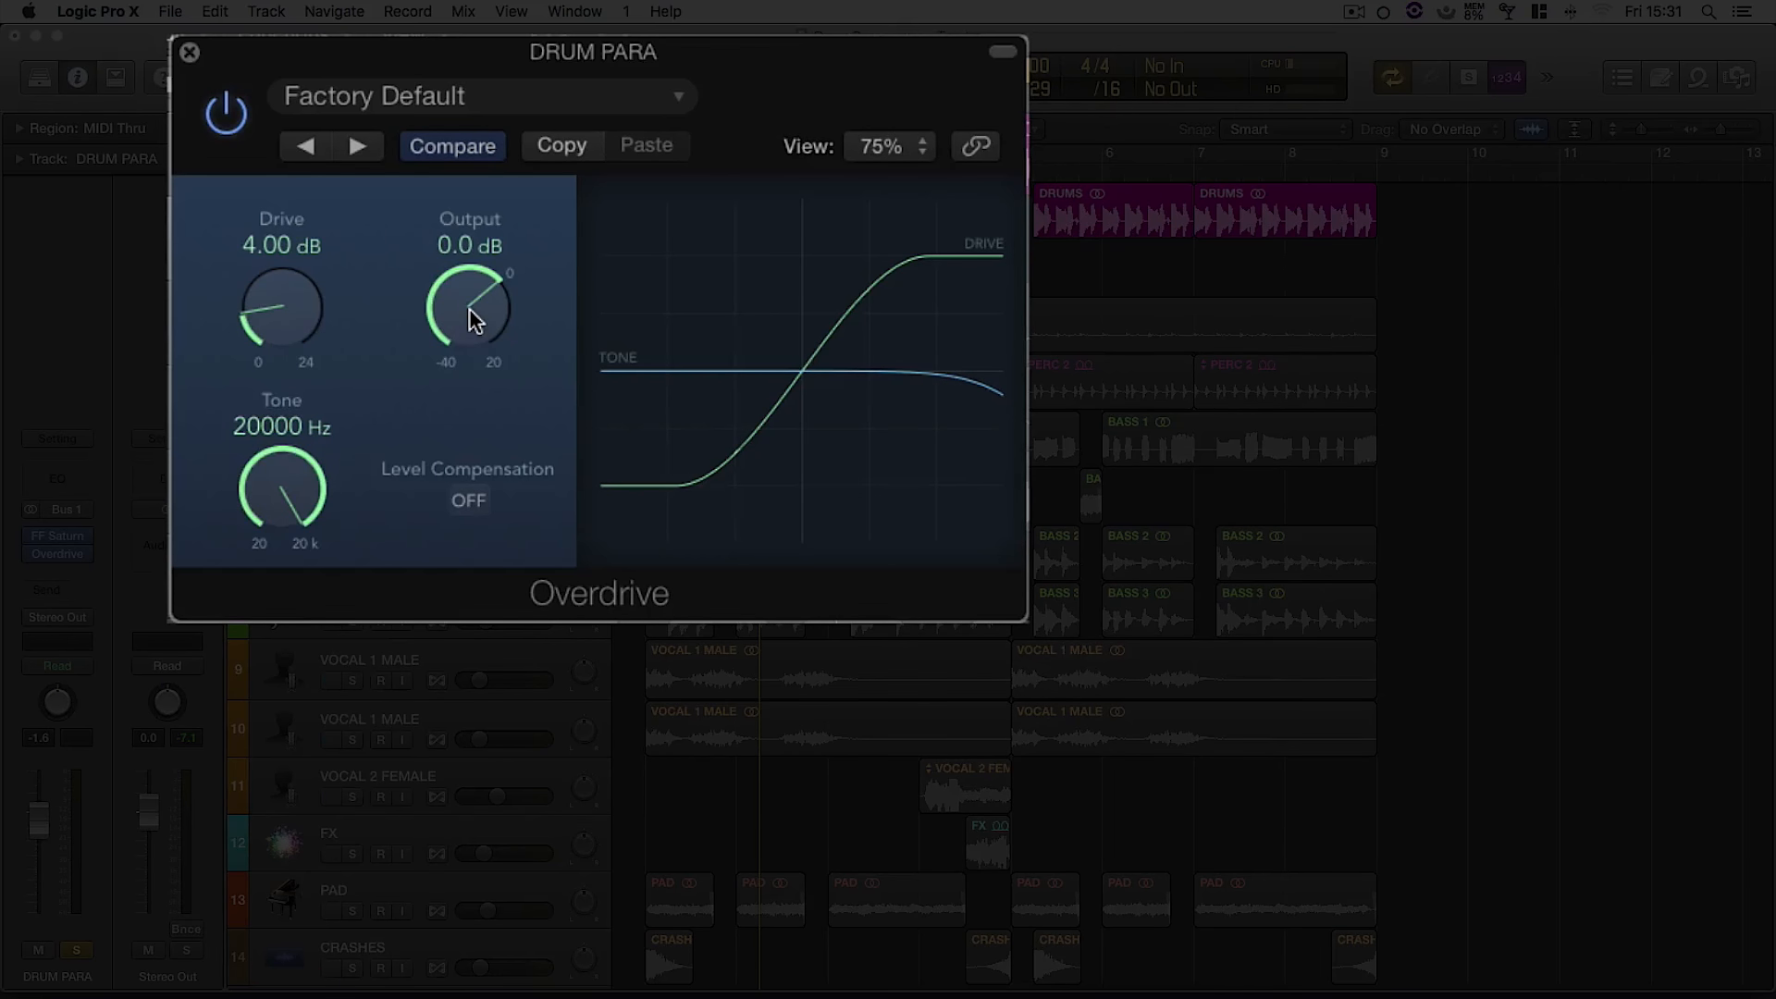
drag(469, 308, 473, 352)
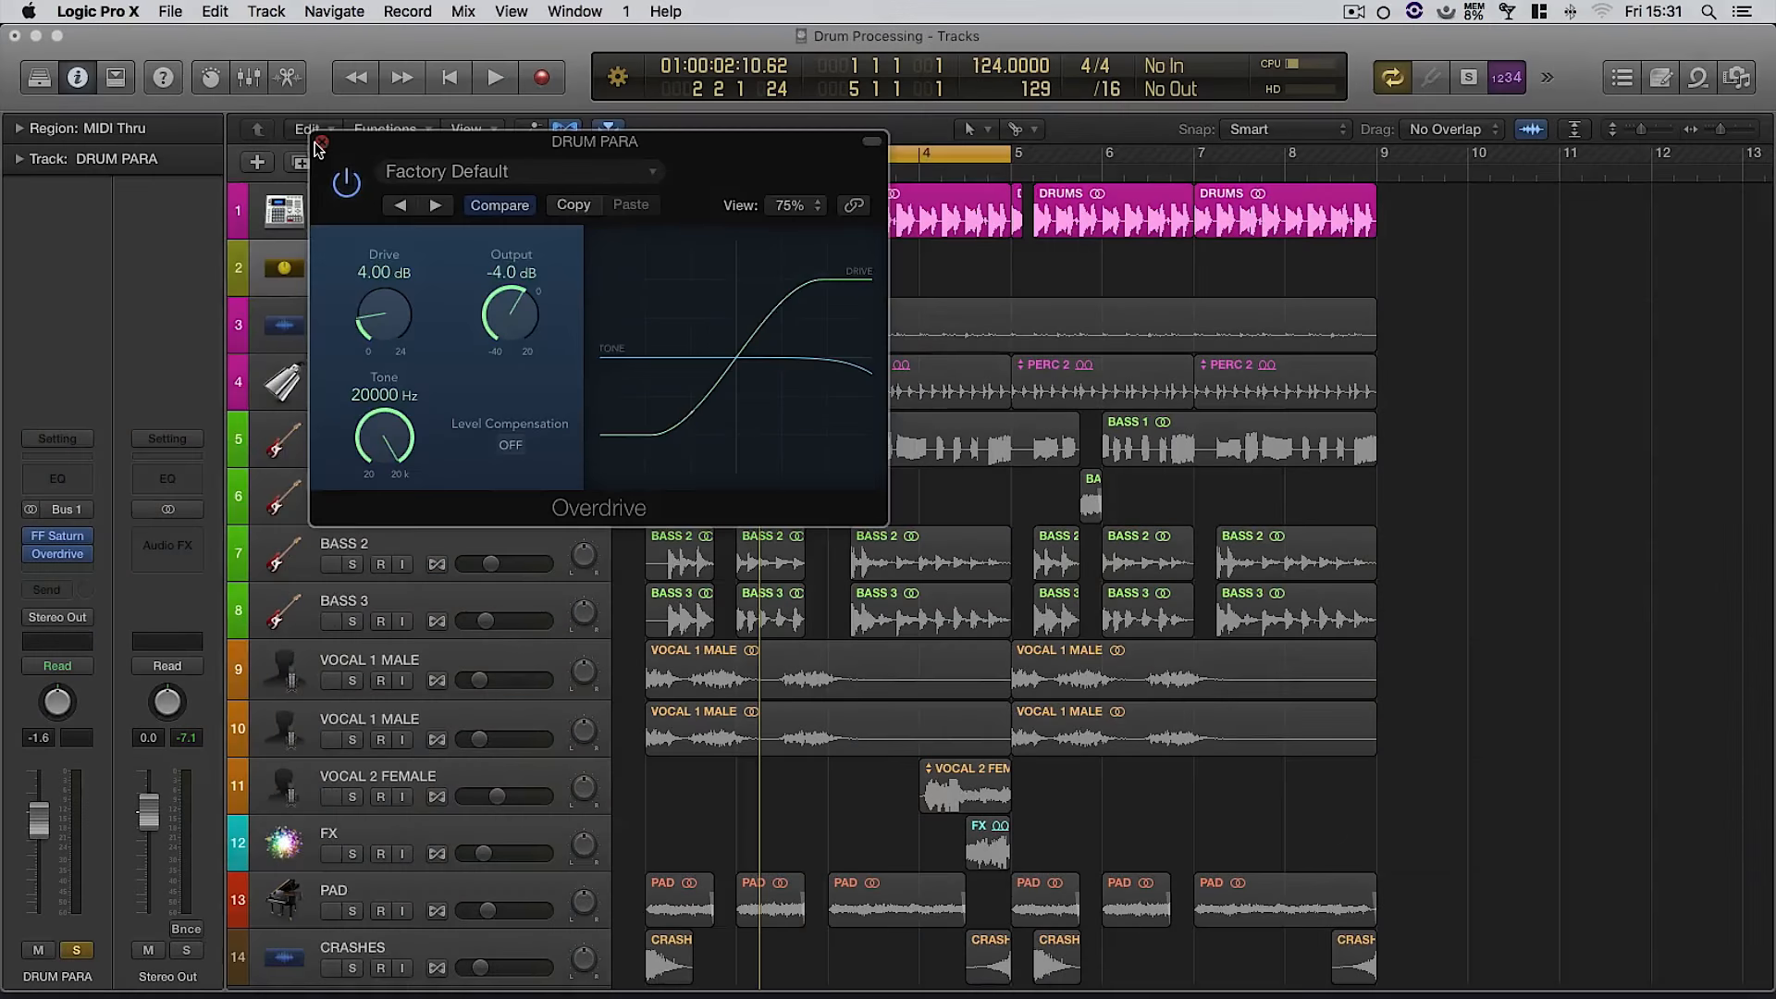
click(320, 144)
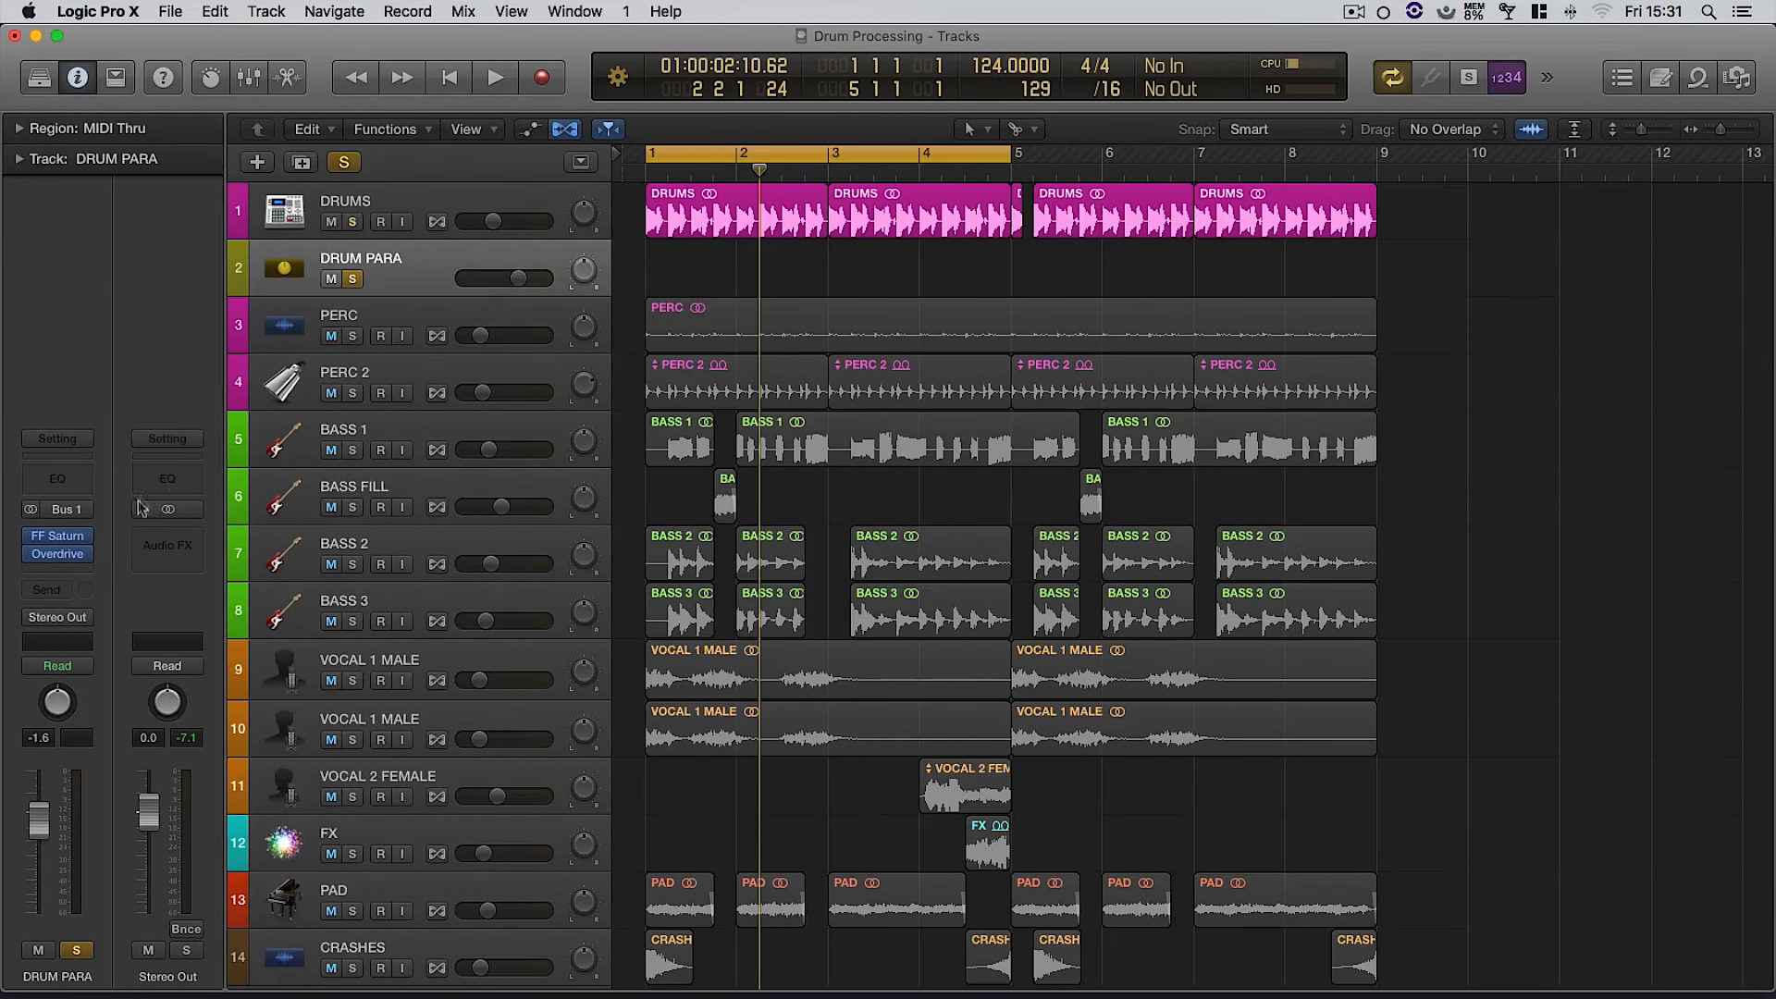
- Insert the stereo FabFilter FF Pro-C 2 compressor after Overdrive on the DRUM PARA channel and move its window clear of the channel strips
click(74, 572)
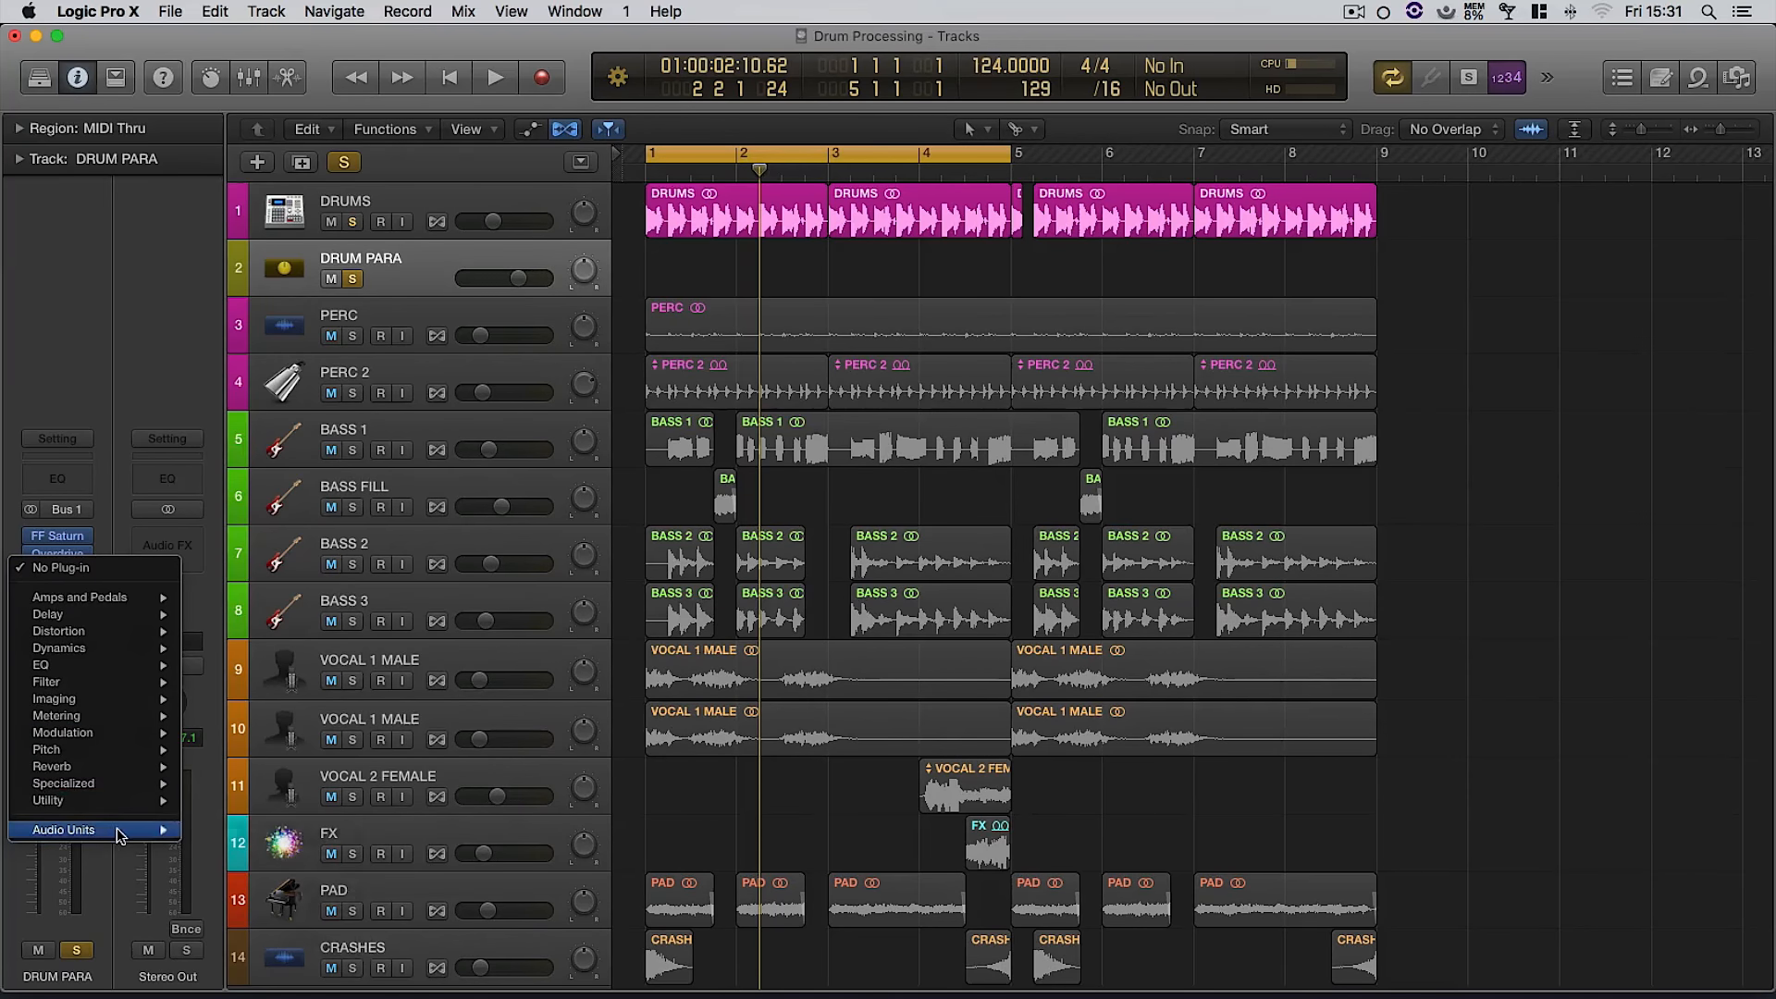
mouse_move(139, 829)
mouse_move(231, 863)
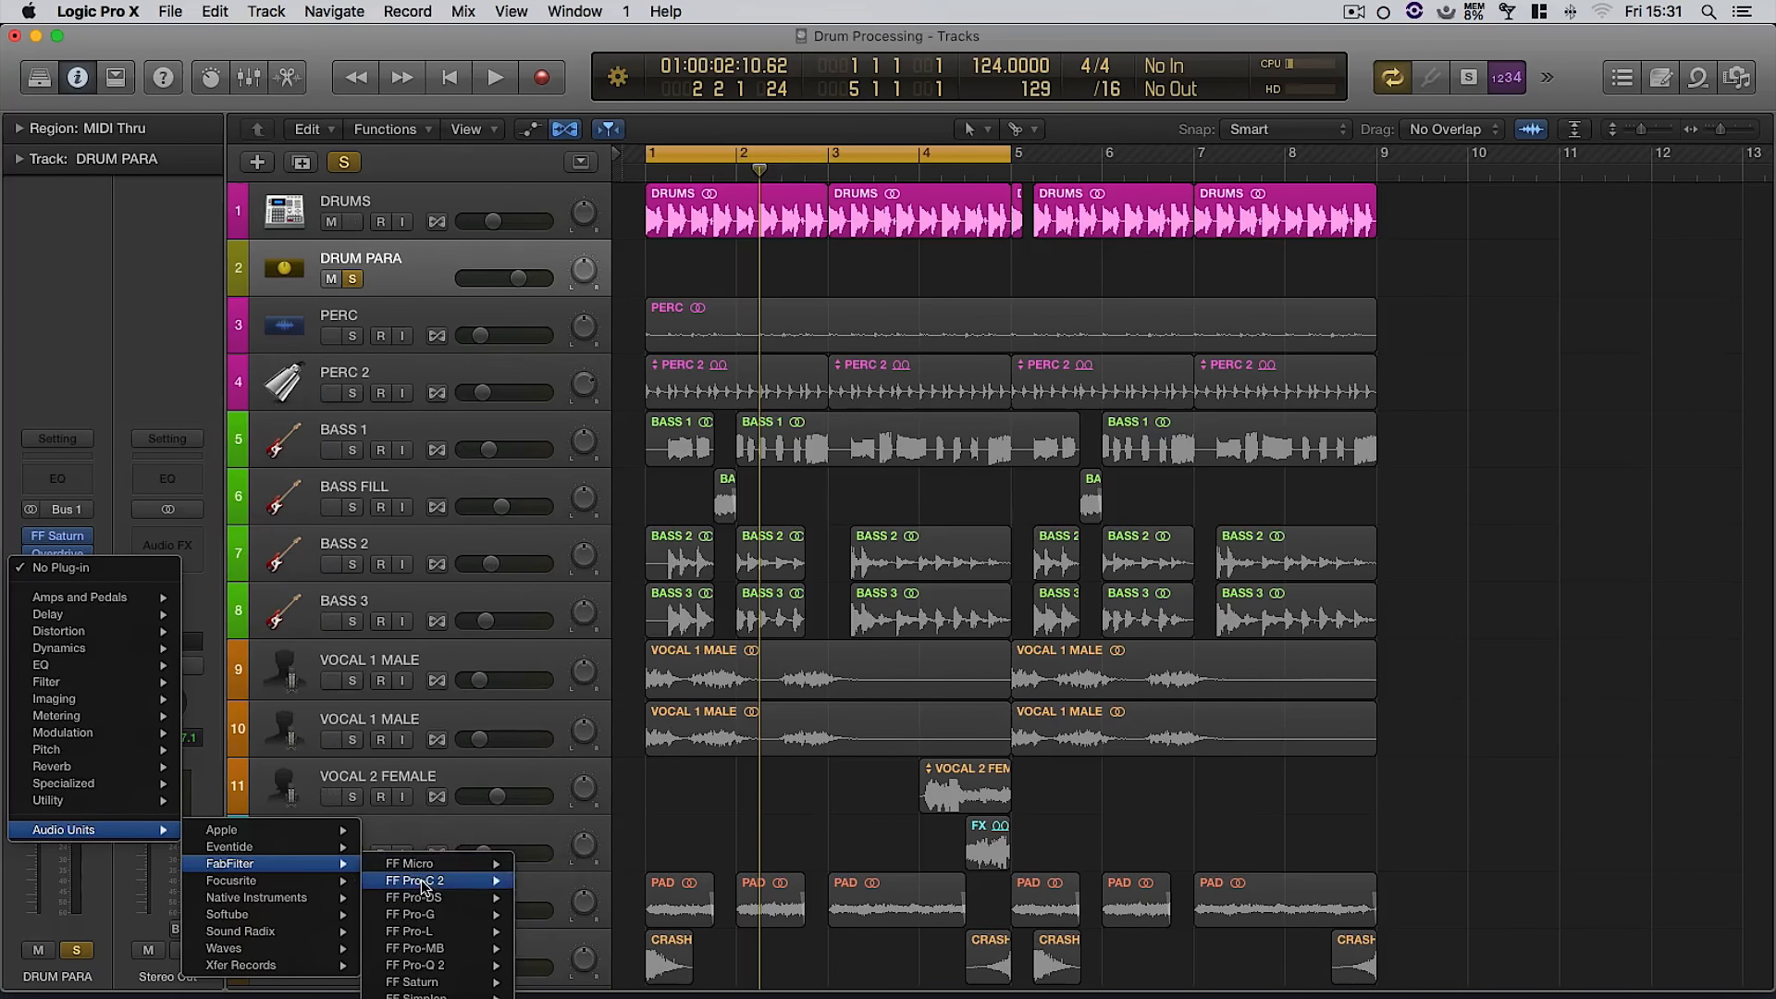
mouse_move(471, 881)
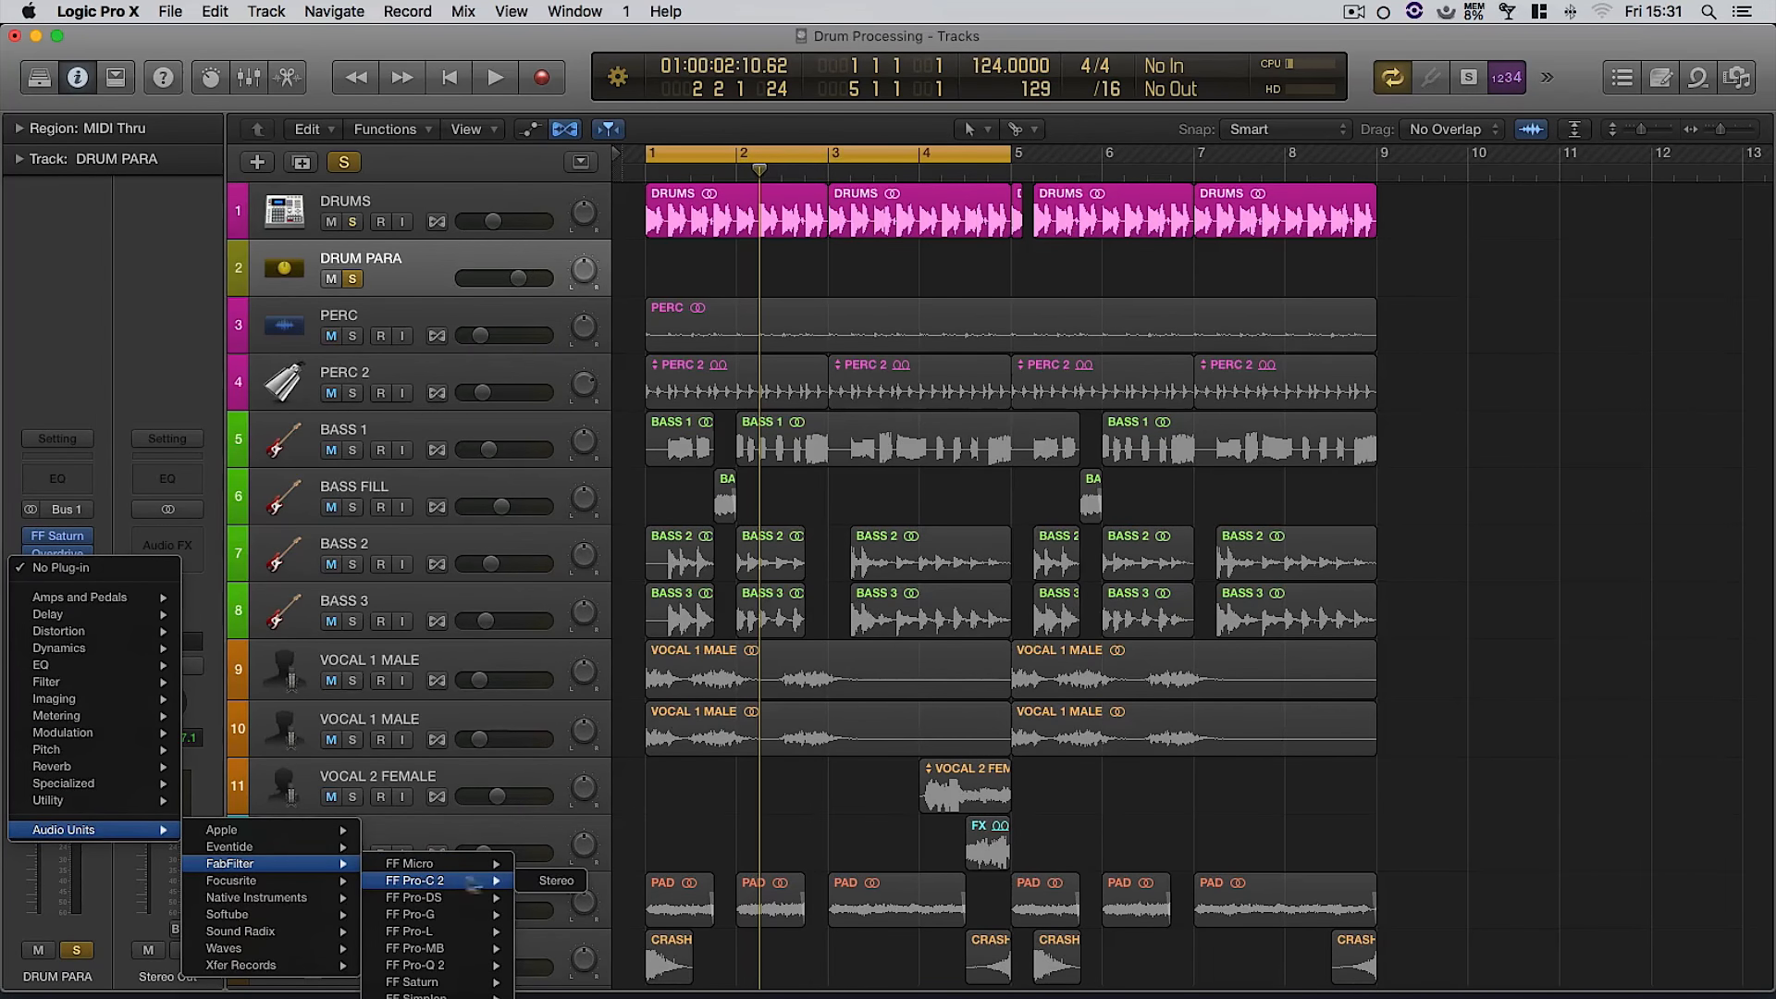
click(550, 882)
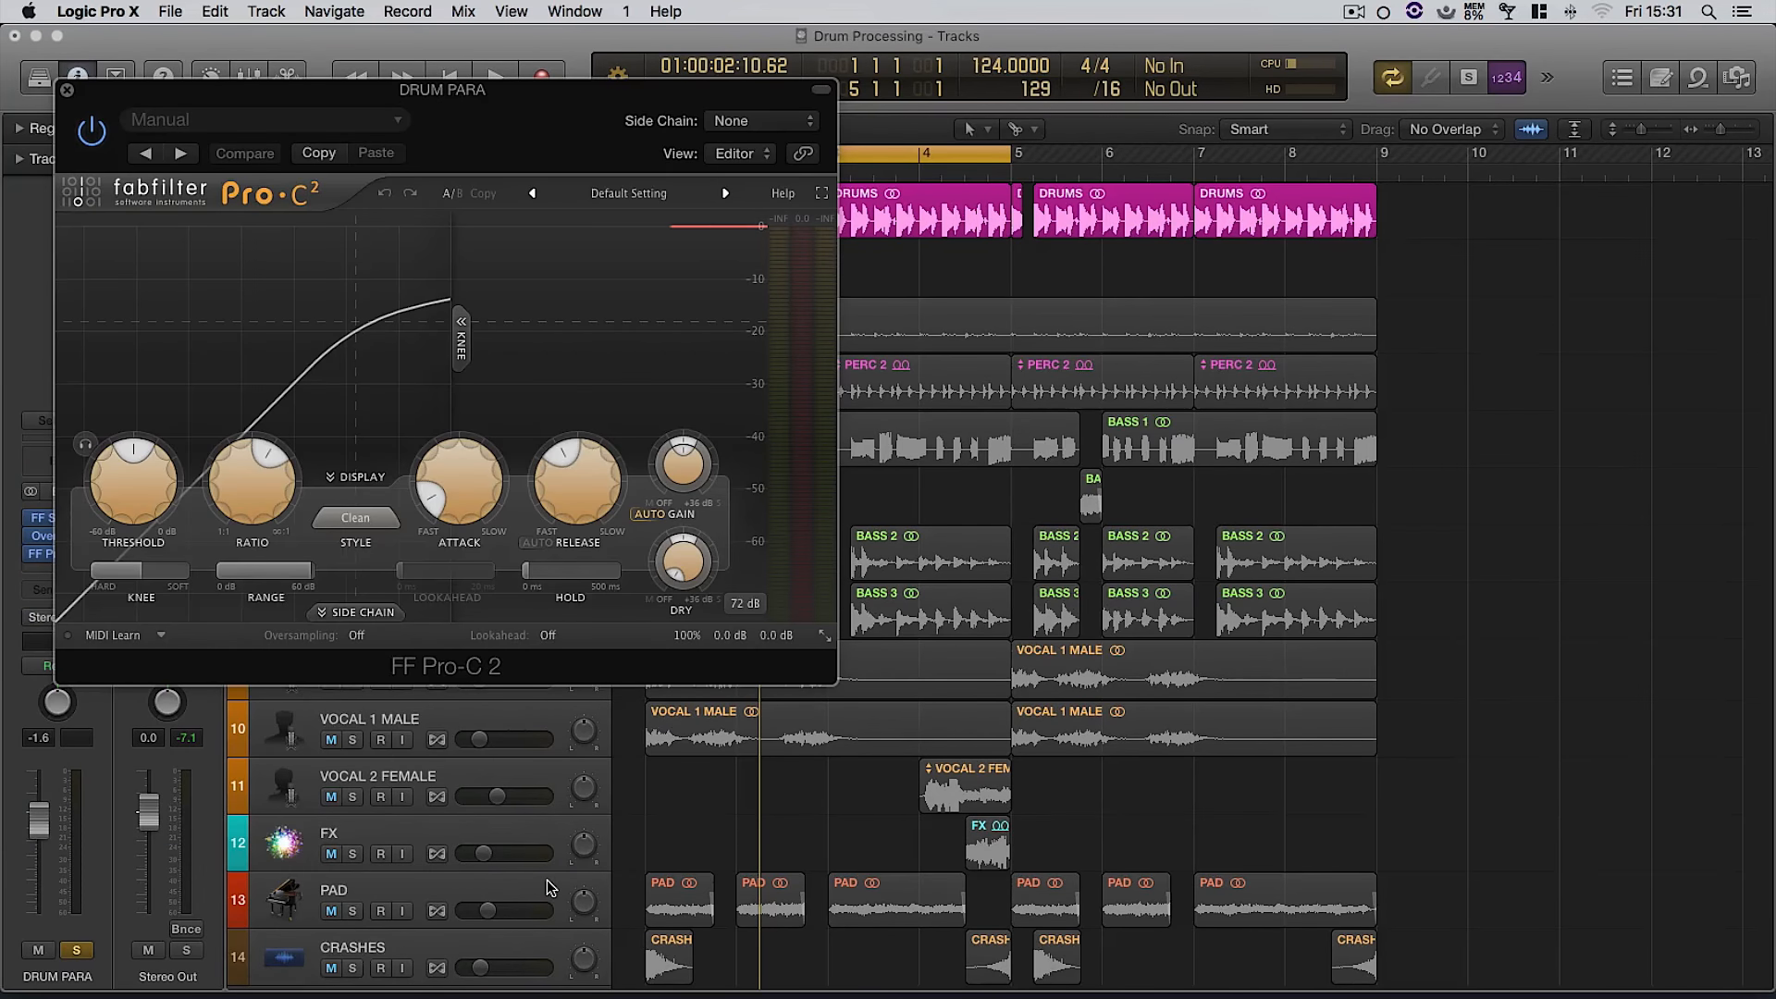
drag(506, 119, 882, 146)
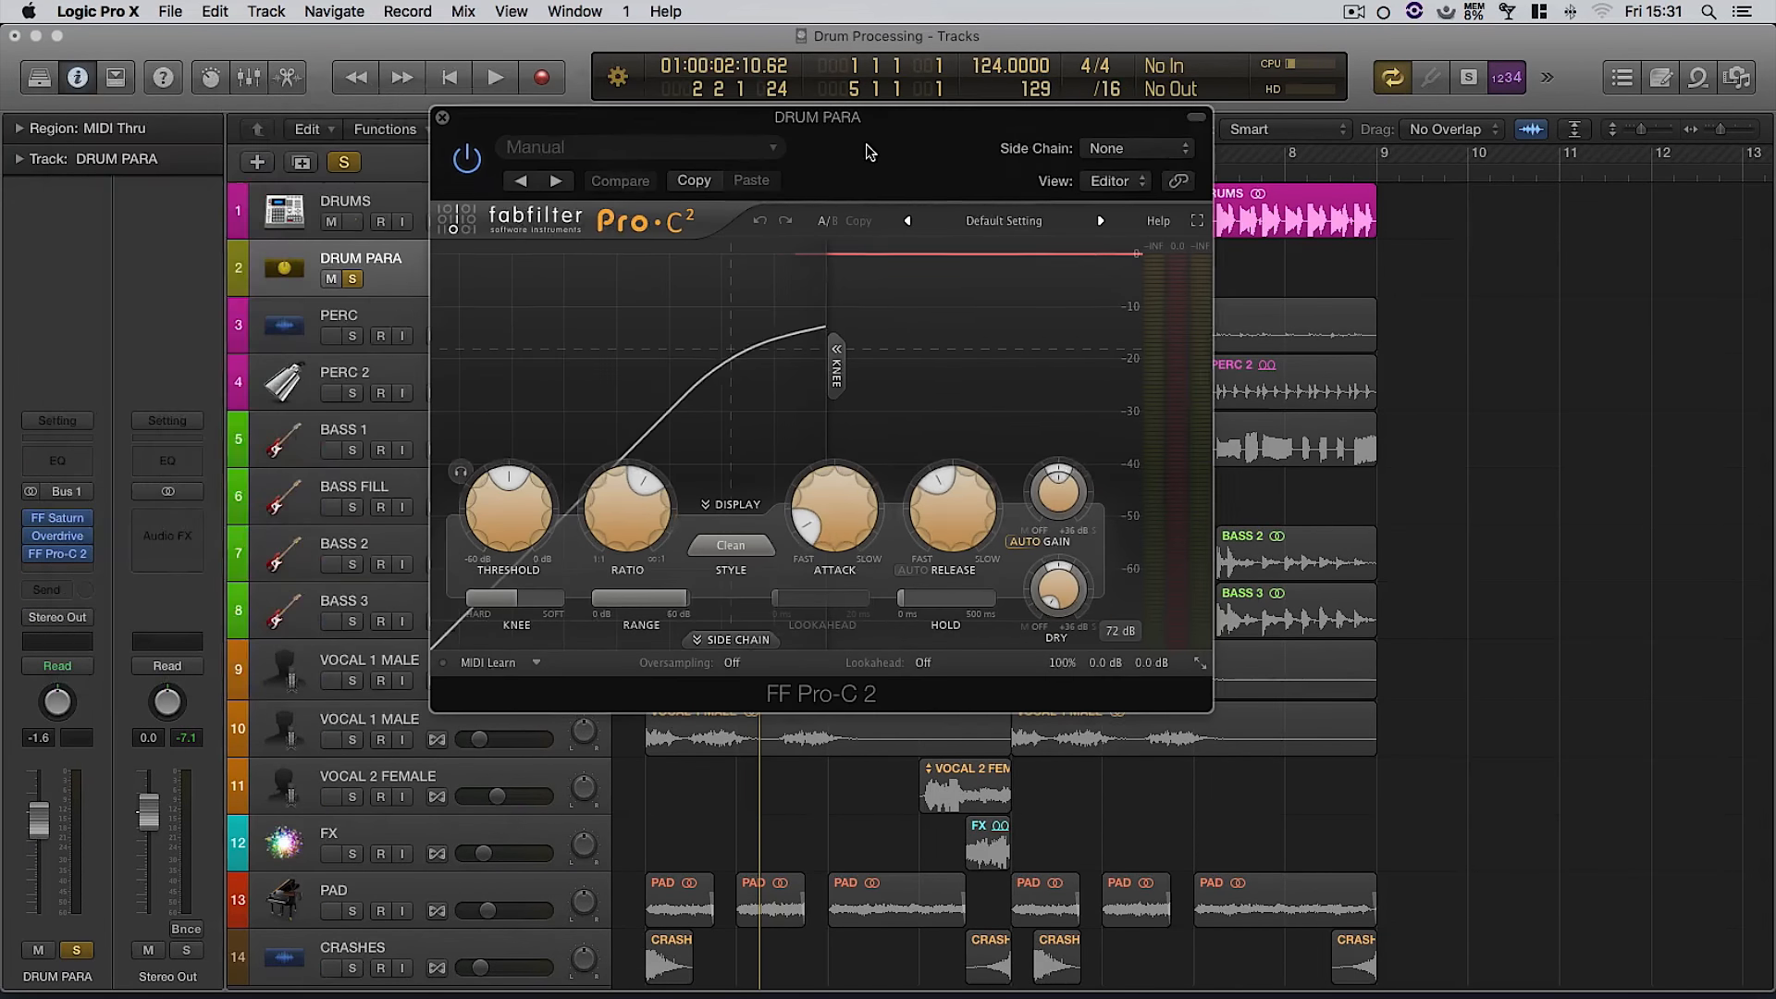
- Load the Extreme Pumping drum preset in FF Pro-C 2 and close the plug-in window
click(1023, 222)
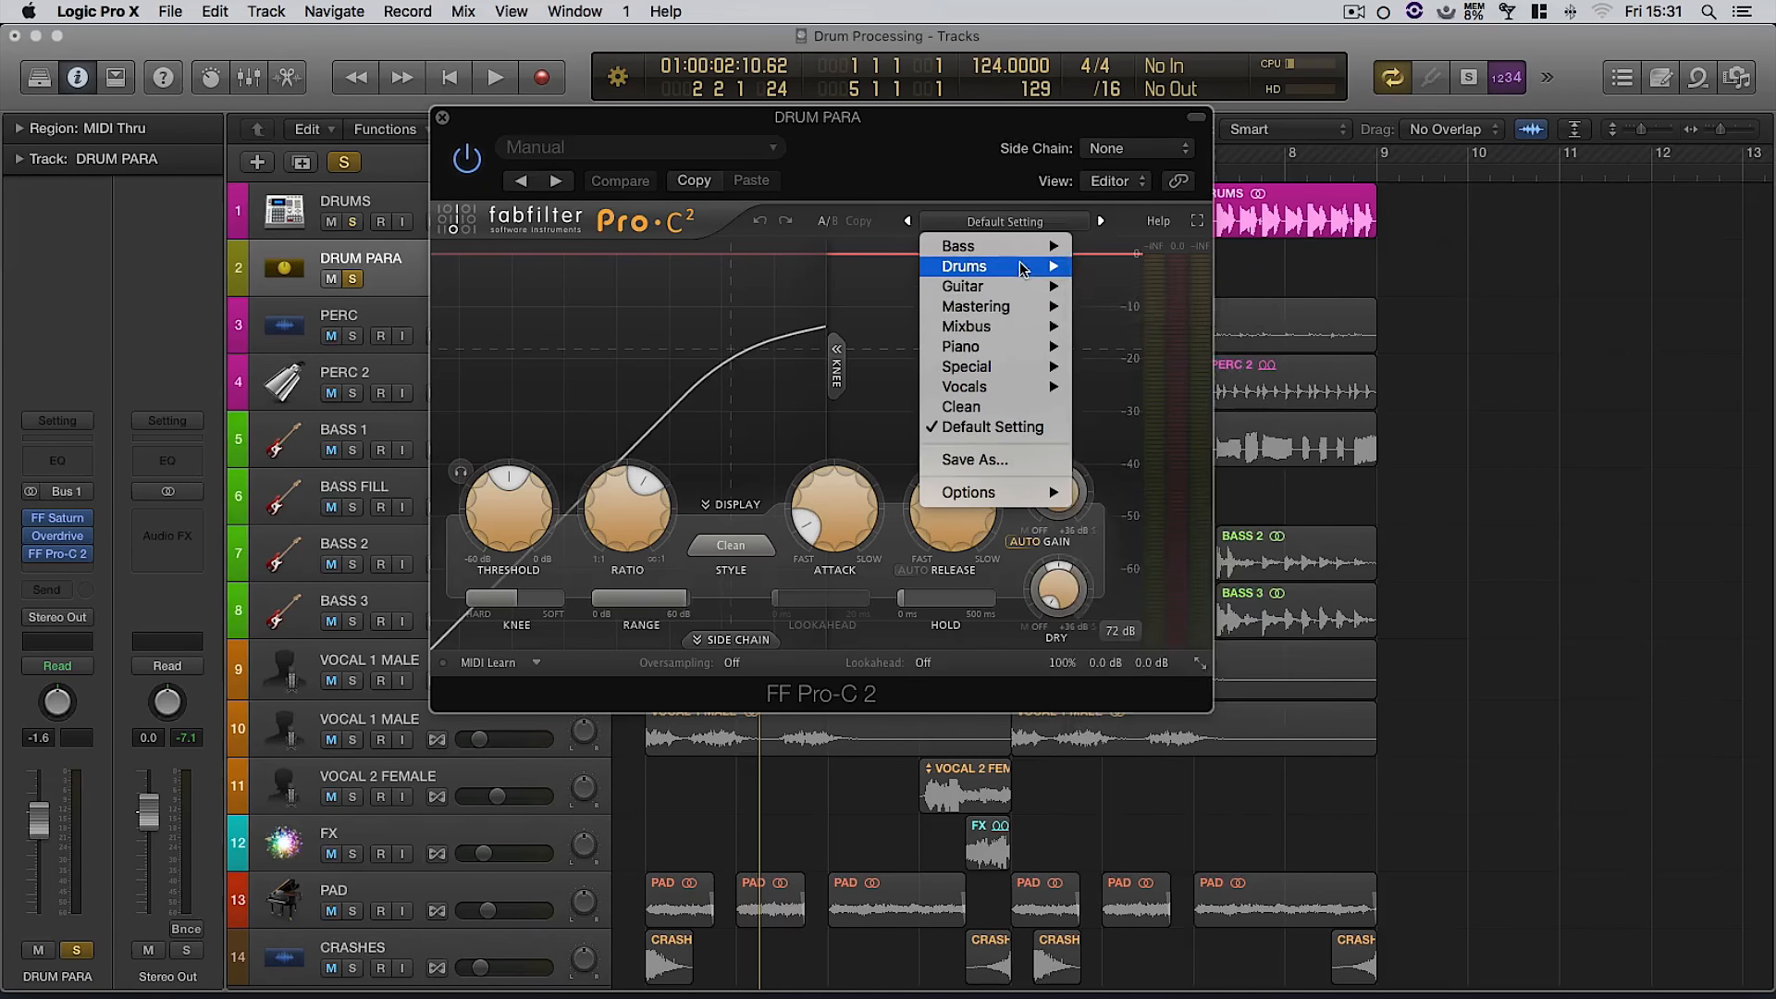
mouse_move(1026, 266)
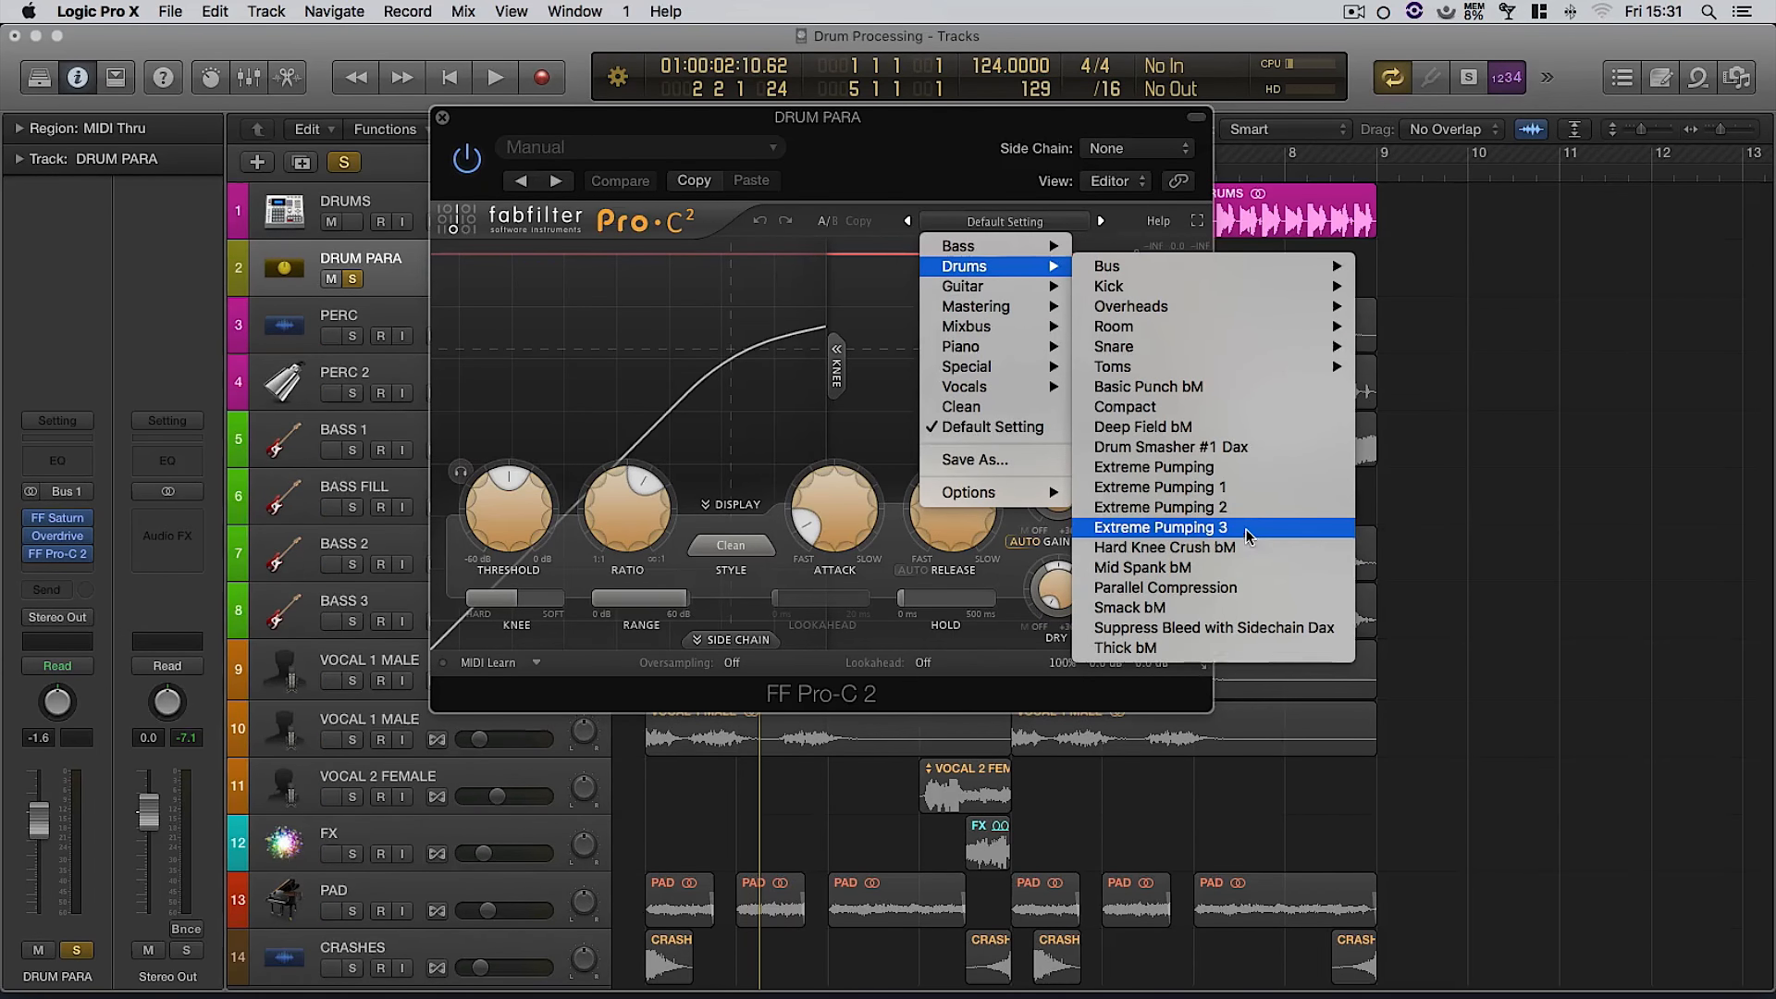
click(1234, 464)
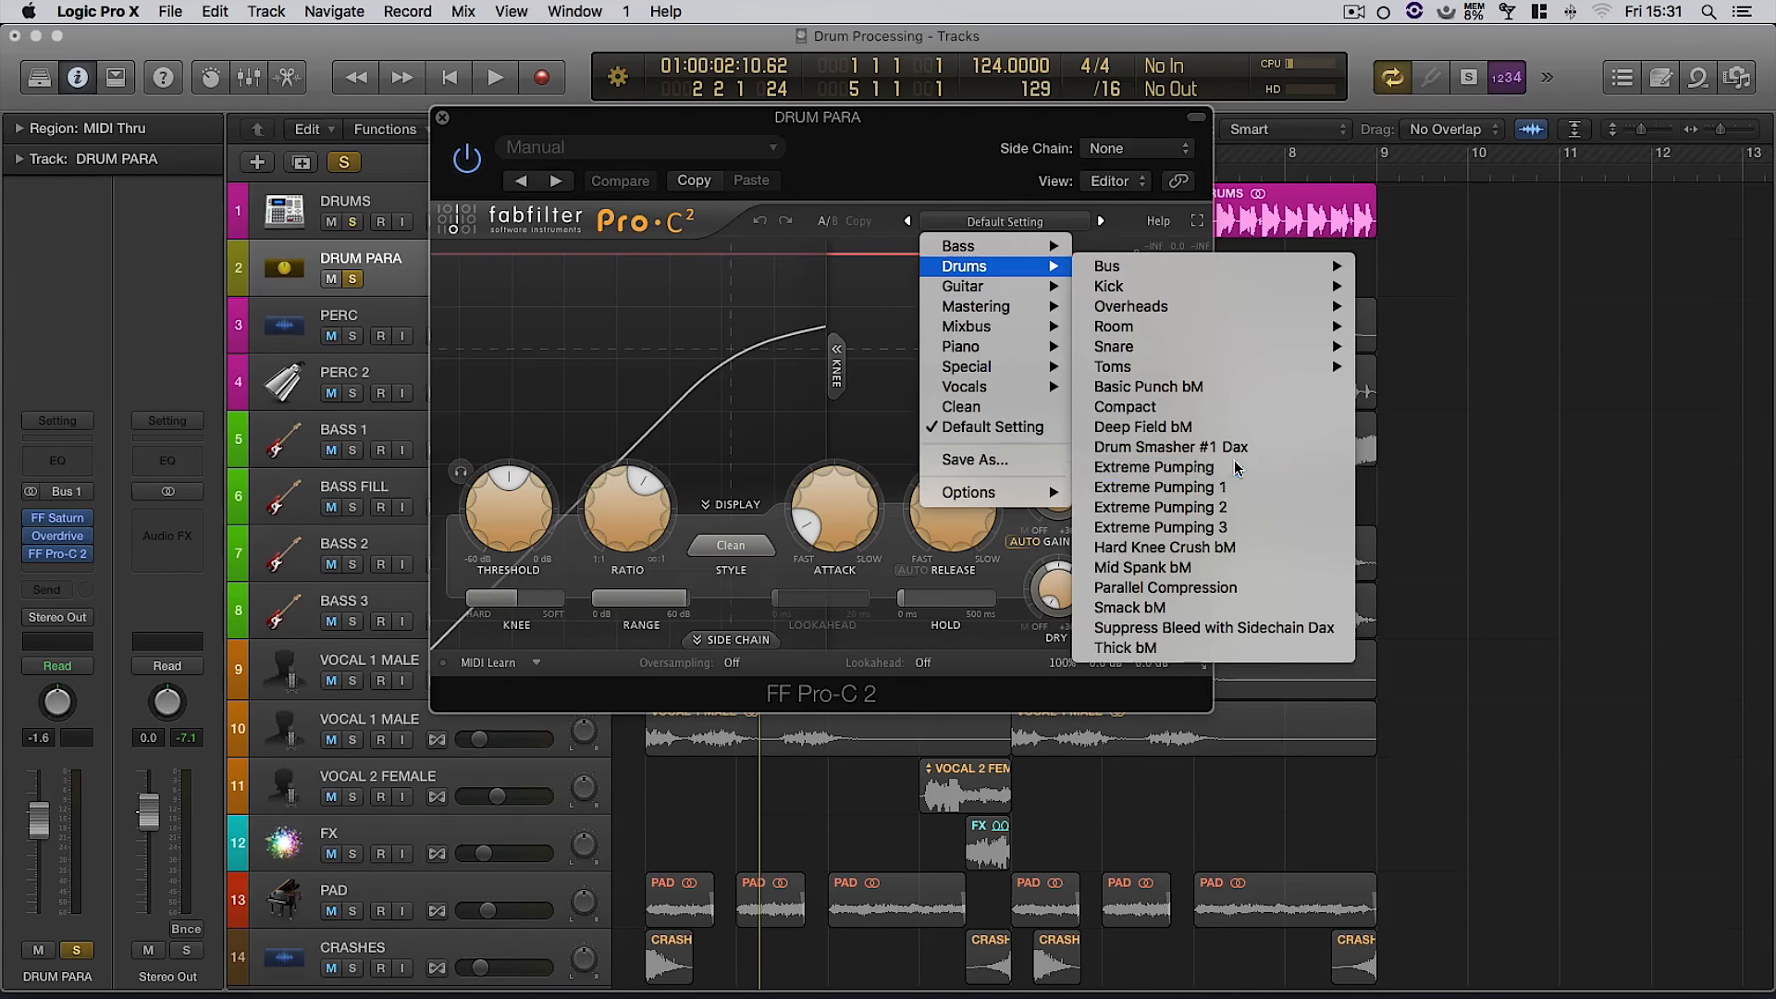
drag(443, 123, 467, 121)
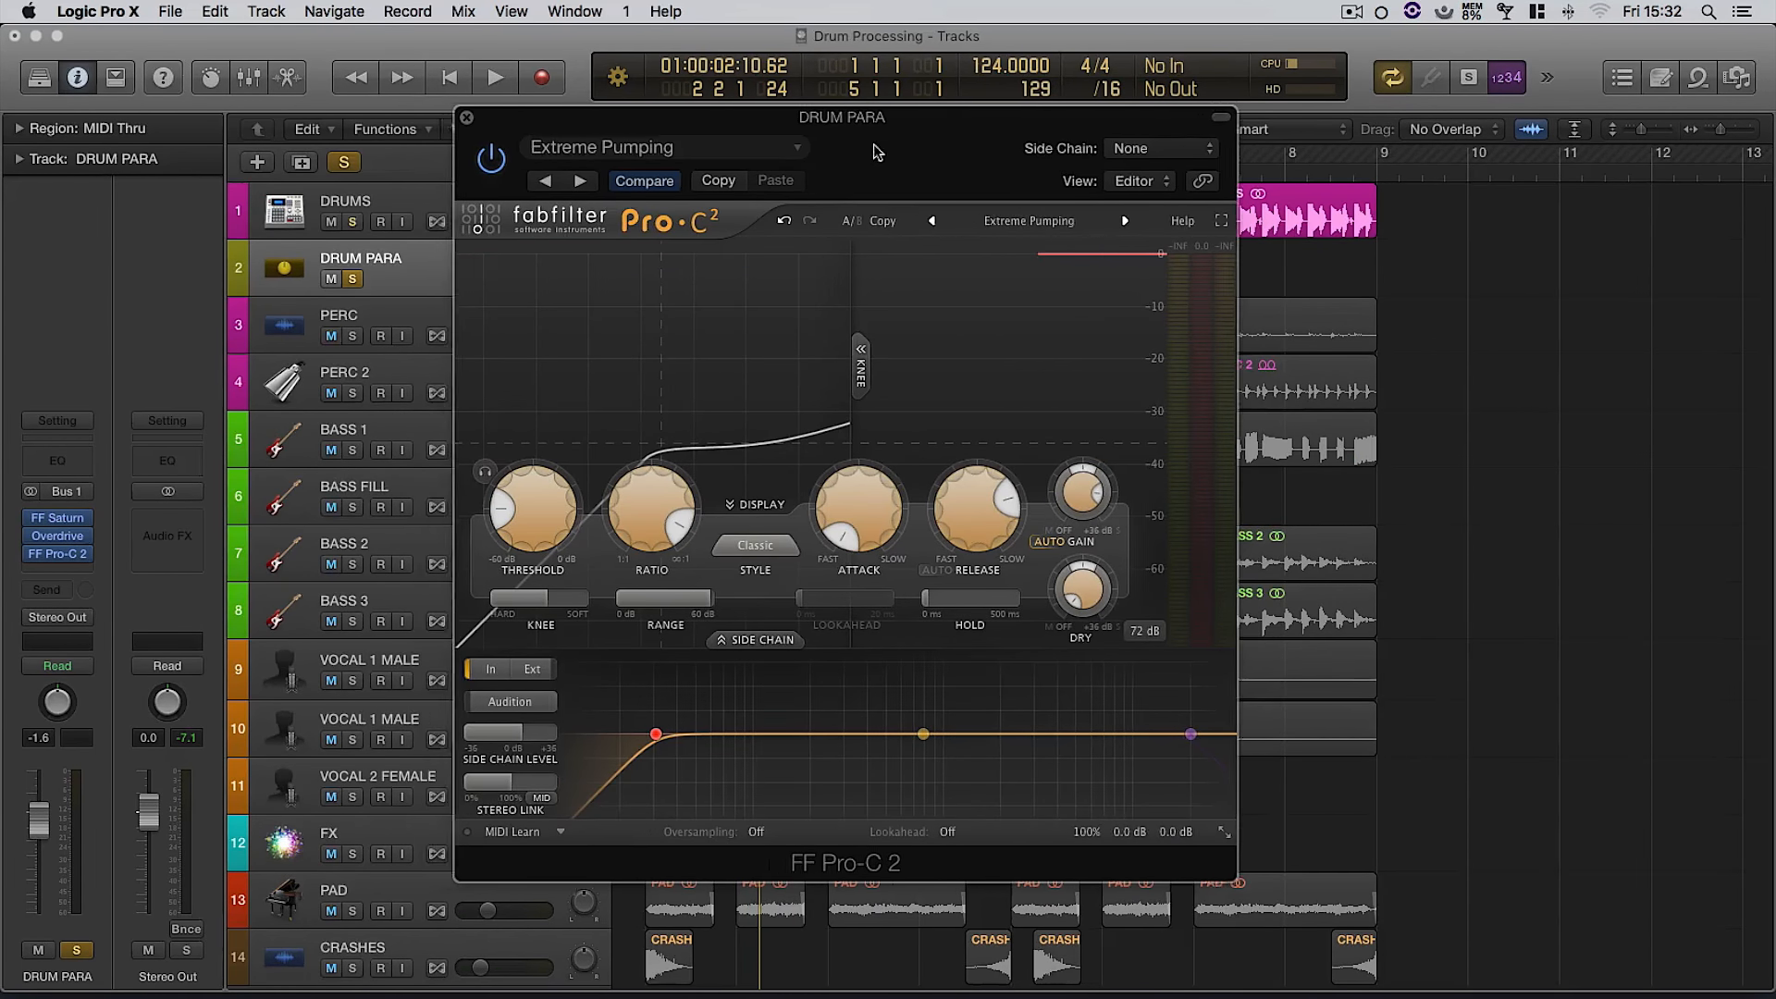
click(466, 116)
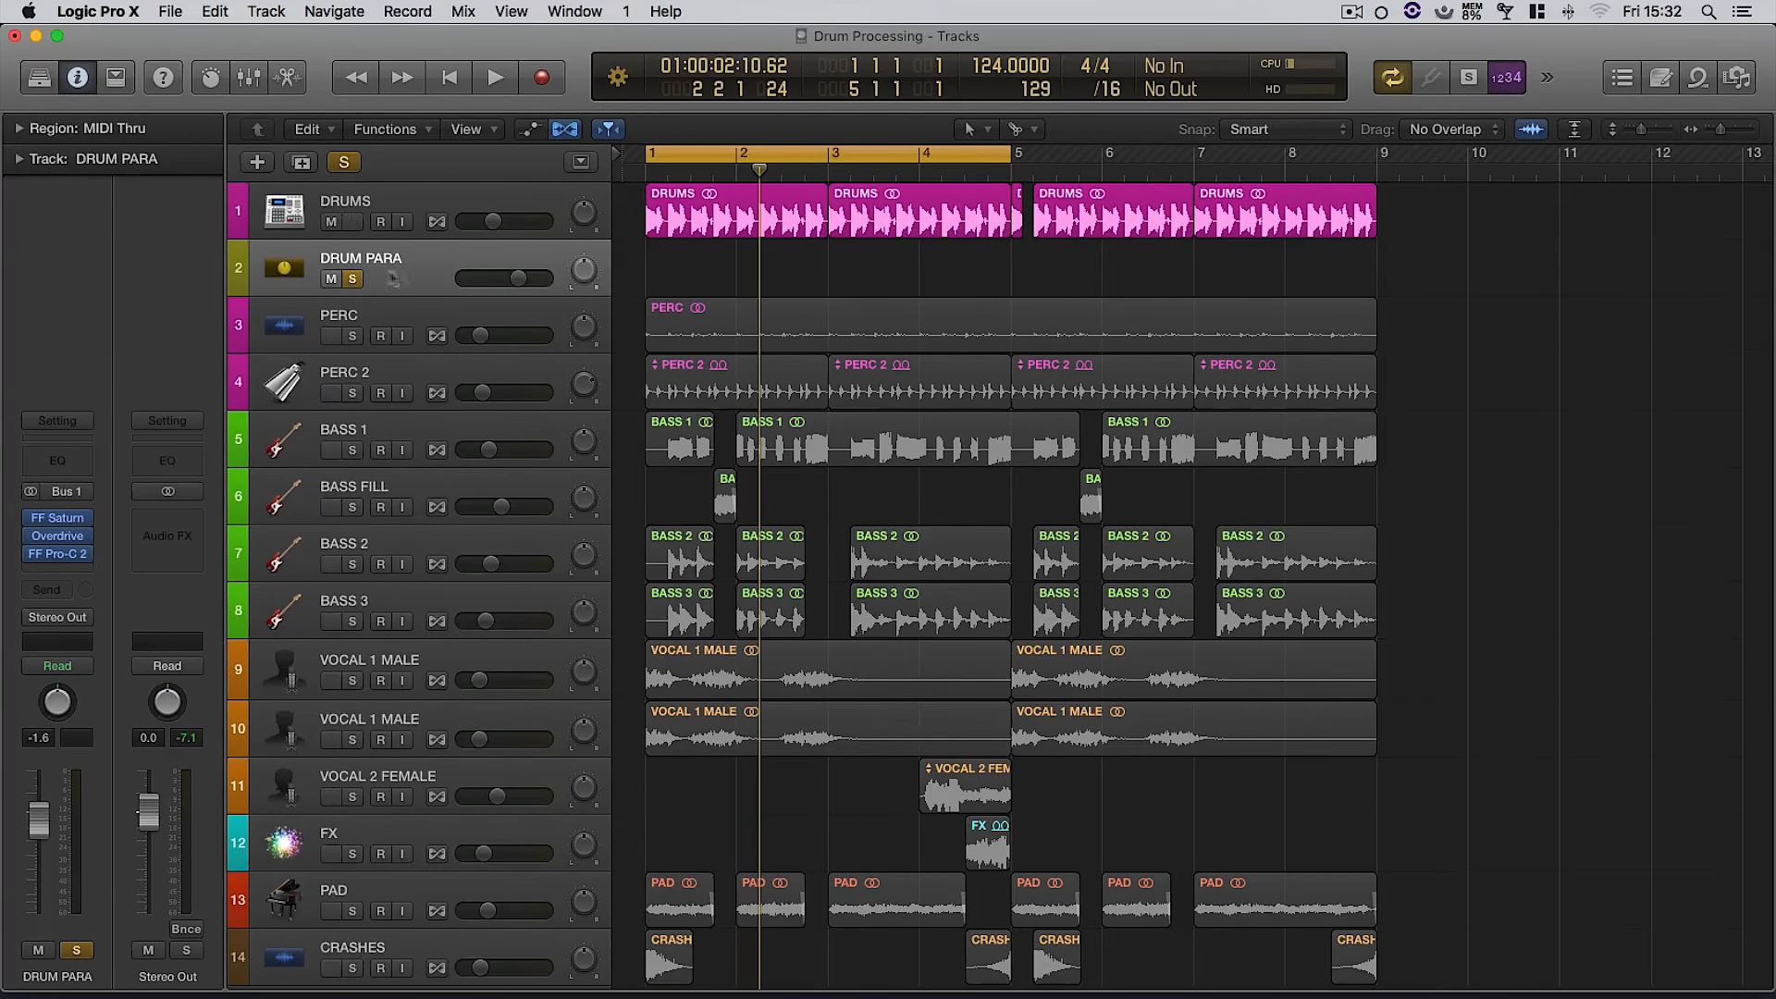
- Solo DRUMS alongside DRUM PARA and, during playback, blend the DRUM PARA fader up from silence to -8.0 dB
click(352, 222)
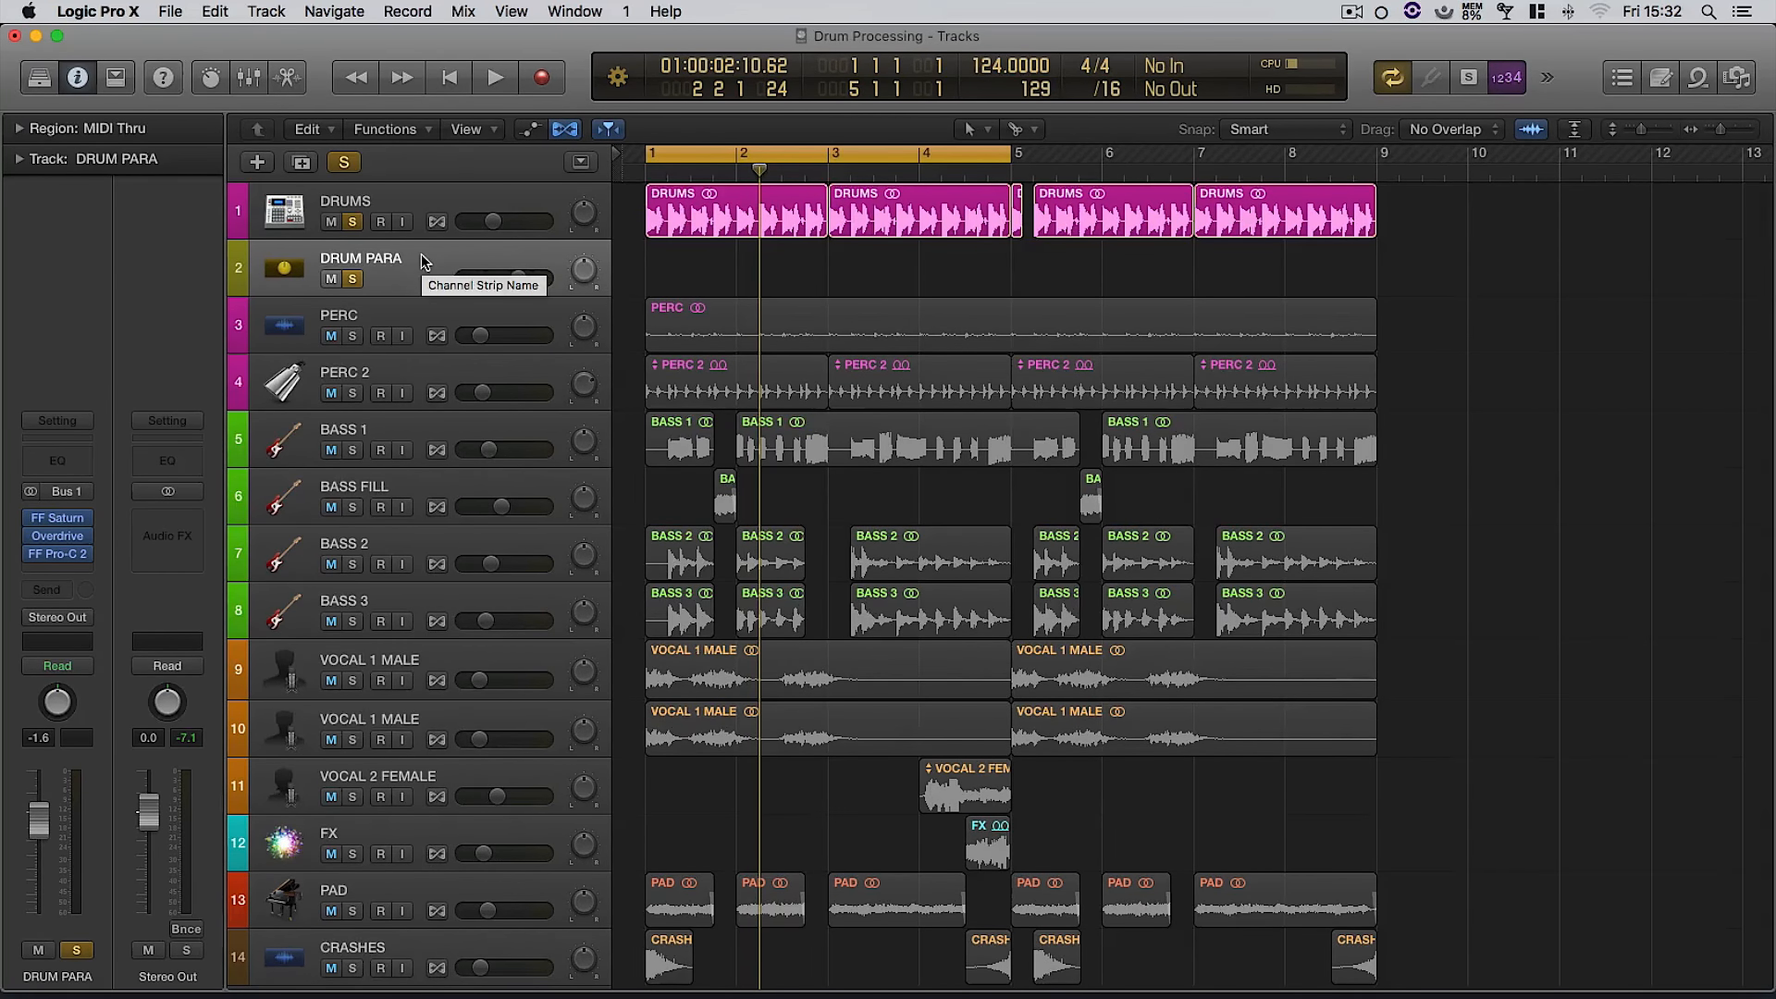
key(space)
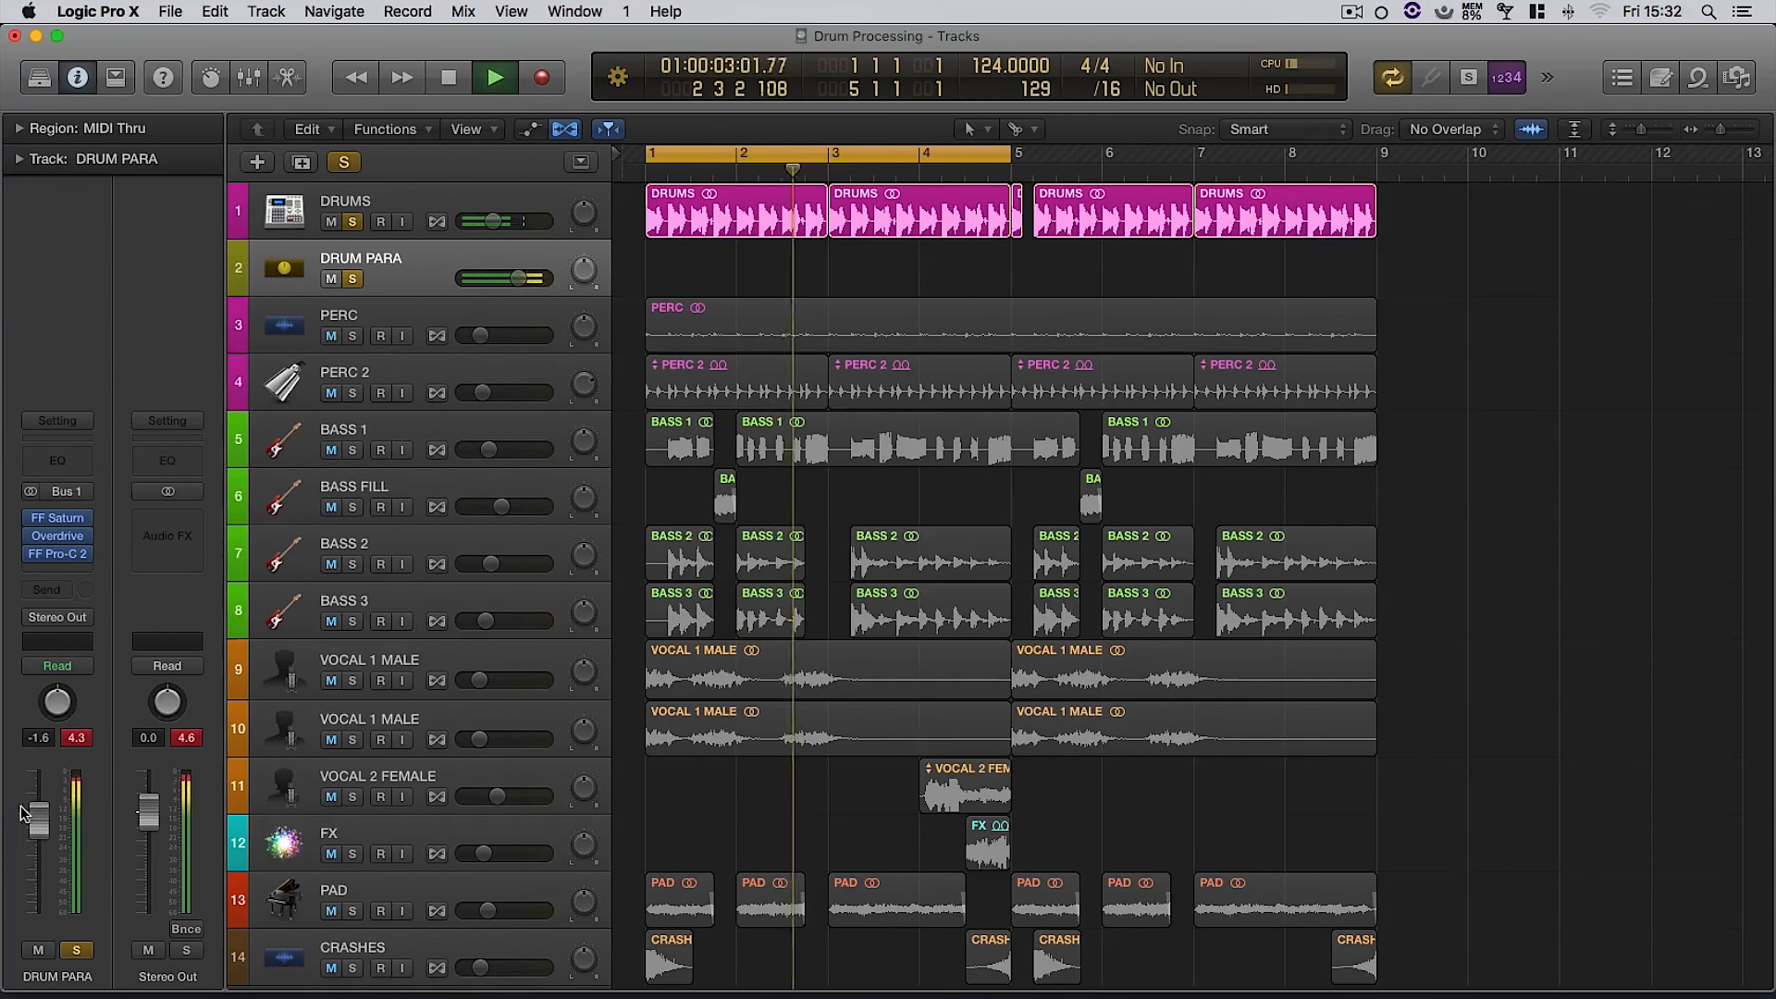
drag(39, 818, 38, 911)
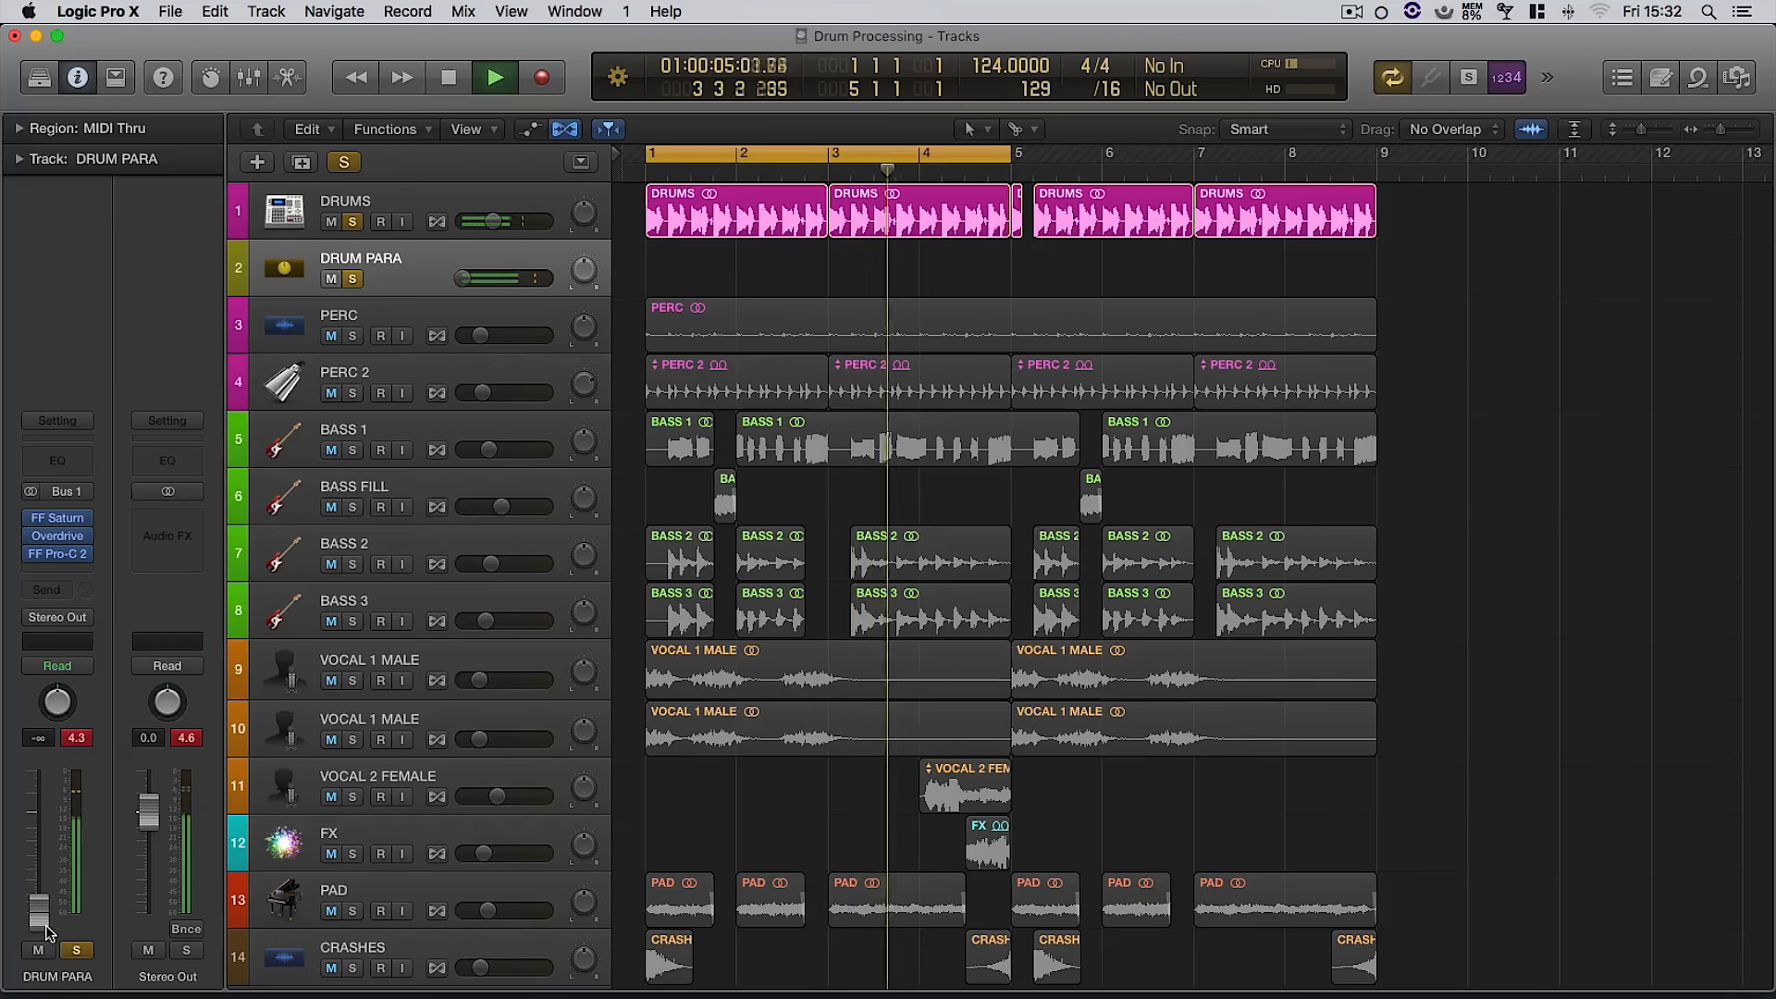
key(space)
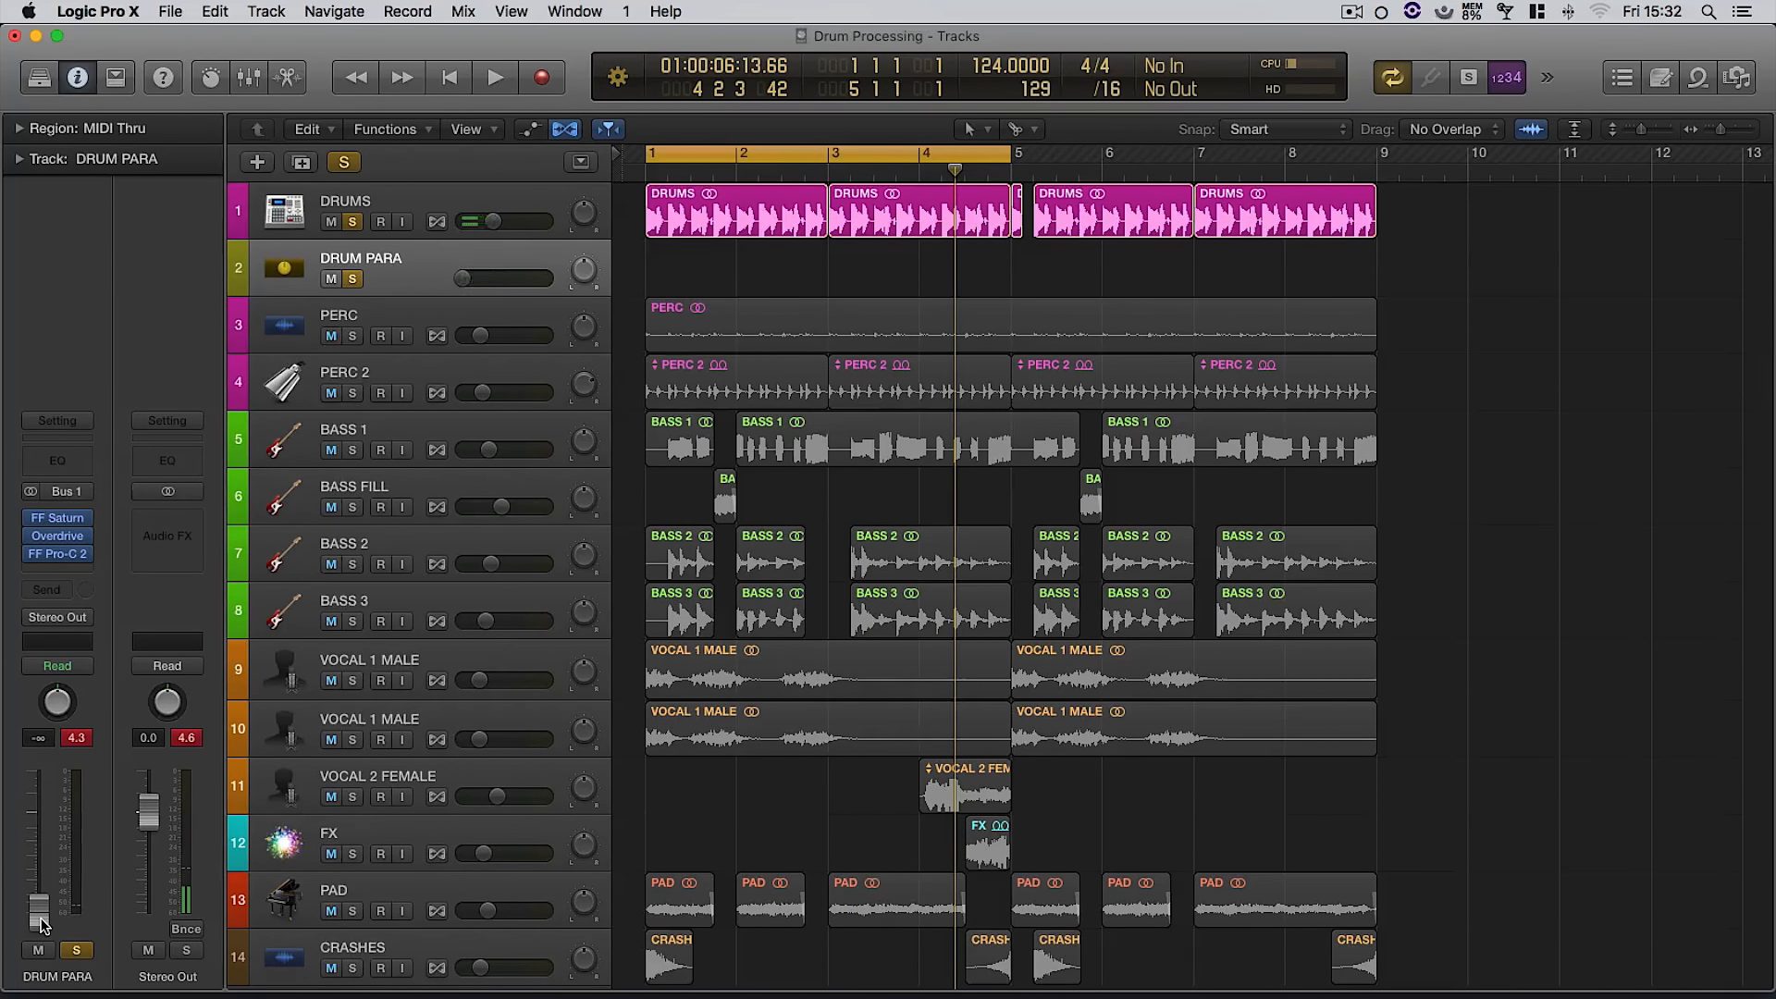
drag(40, 921, 40, 921)
key(space)
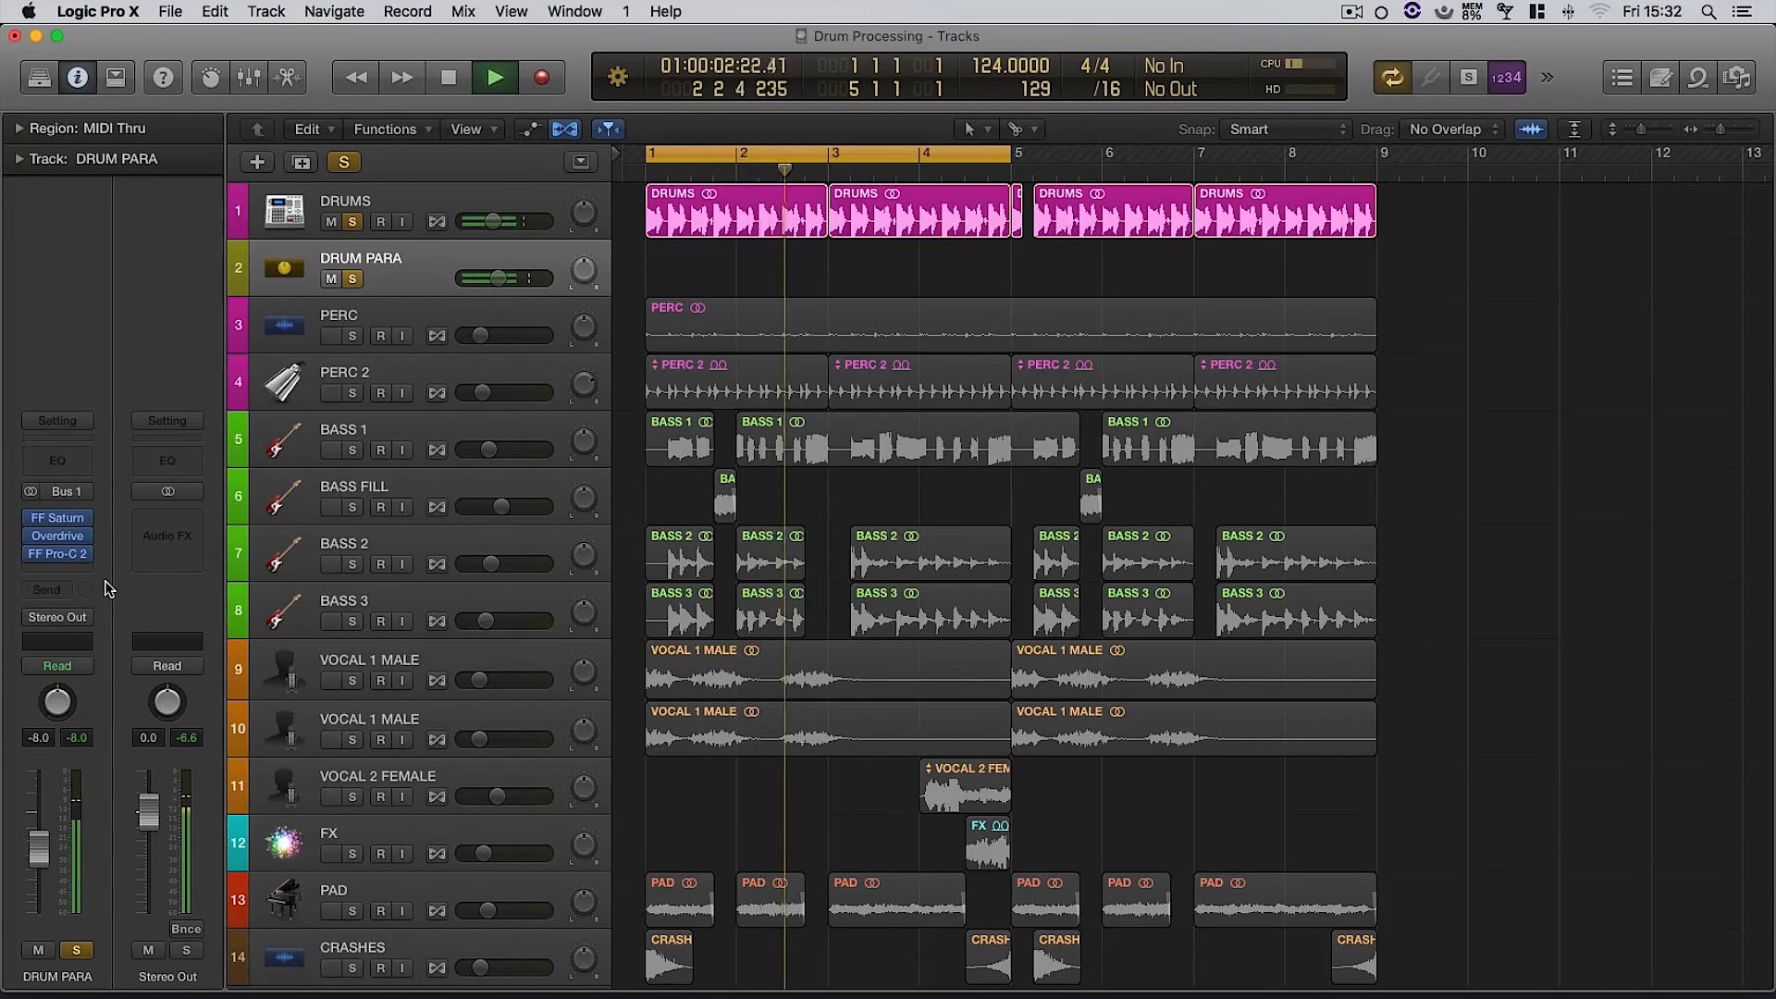
key(space)
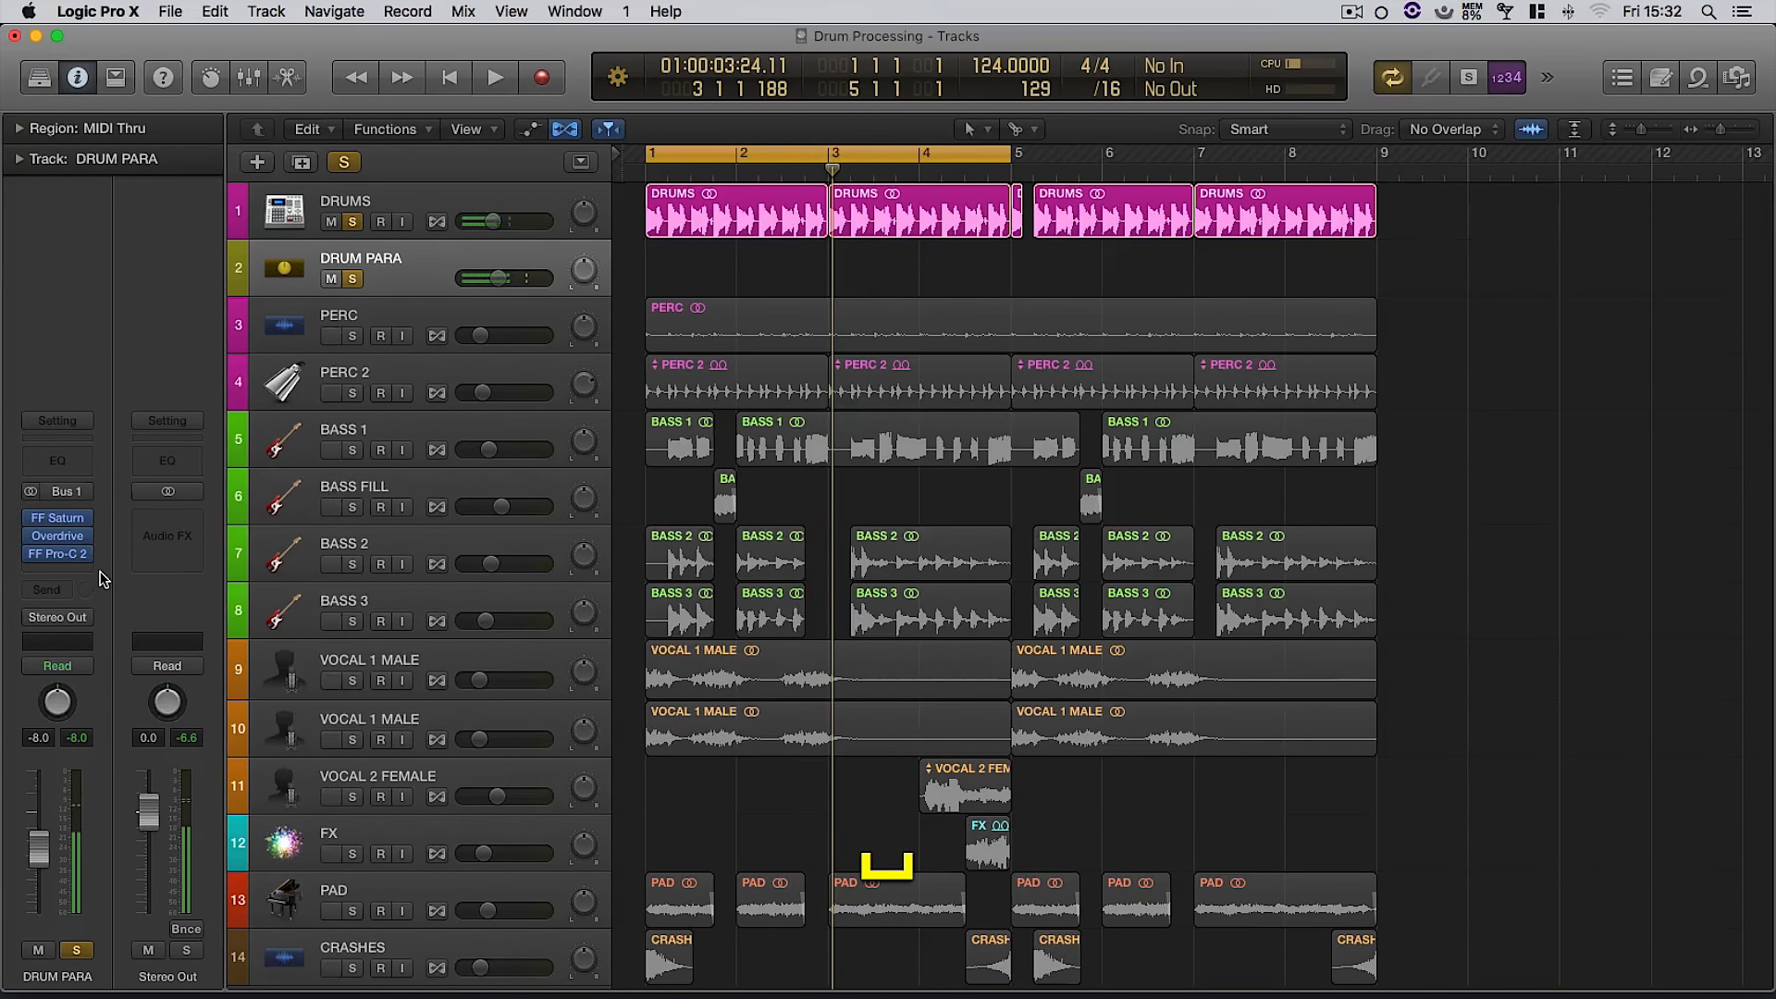
- Audition Overdrive's Drive at 10.50 dB on DRUM PARA during playback and return it to 4.00 dB
click(58, 538)
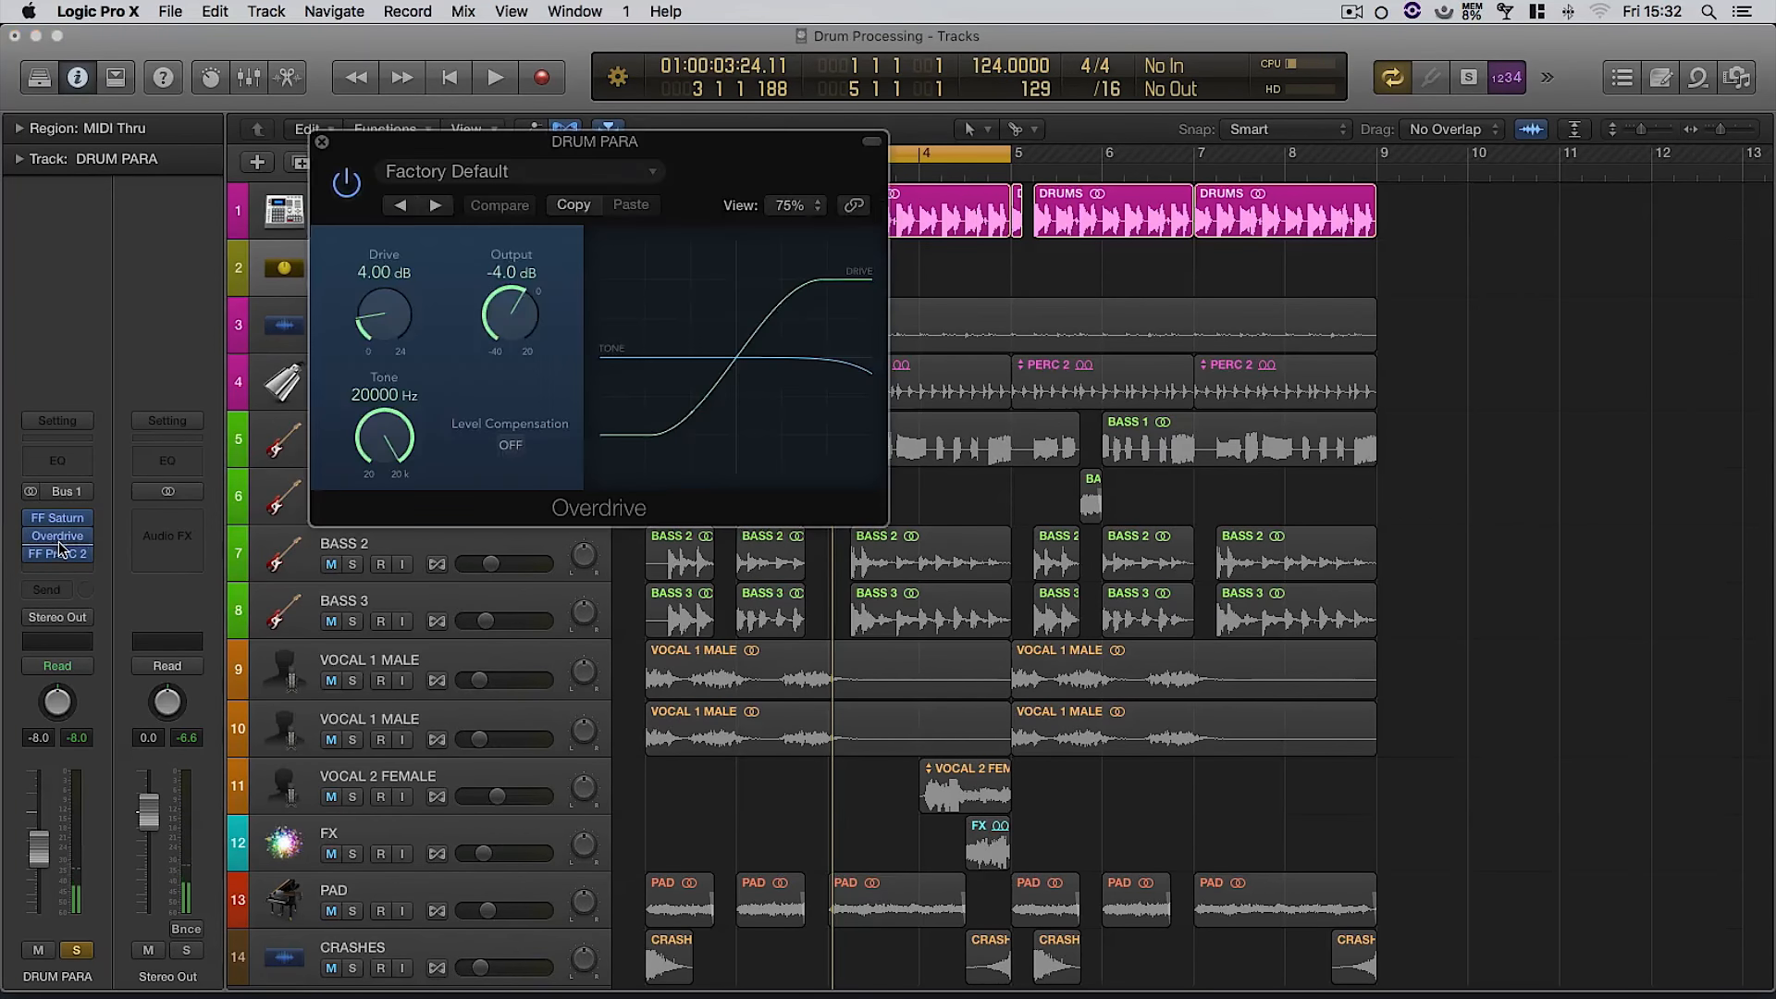
drag(435, 141, 1128, 264)
key(space)
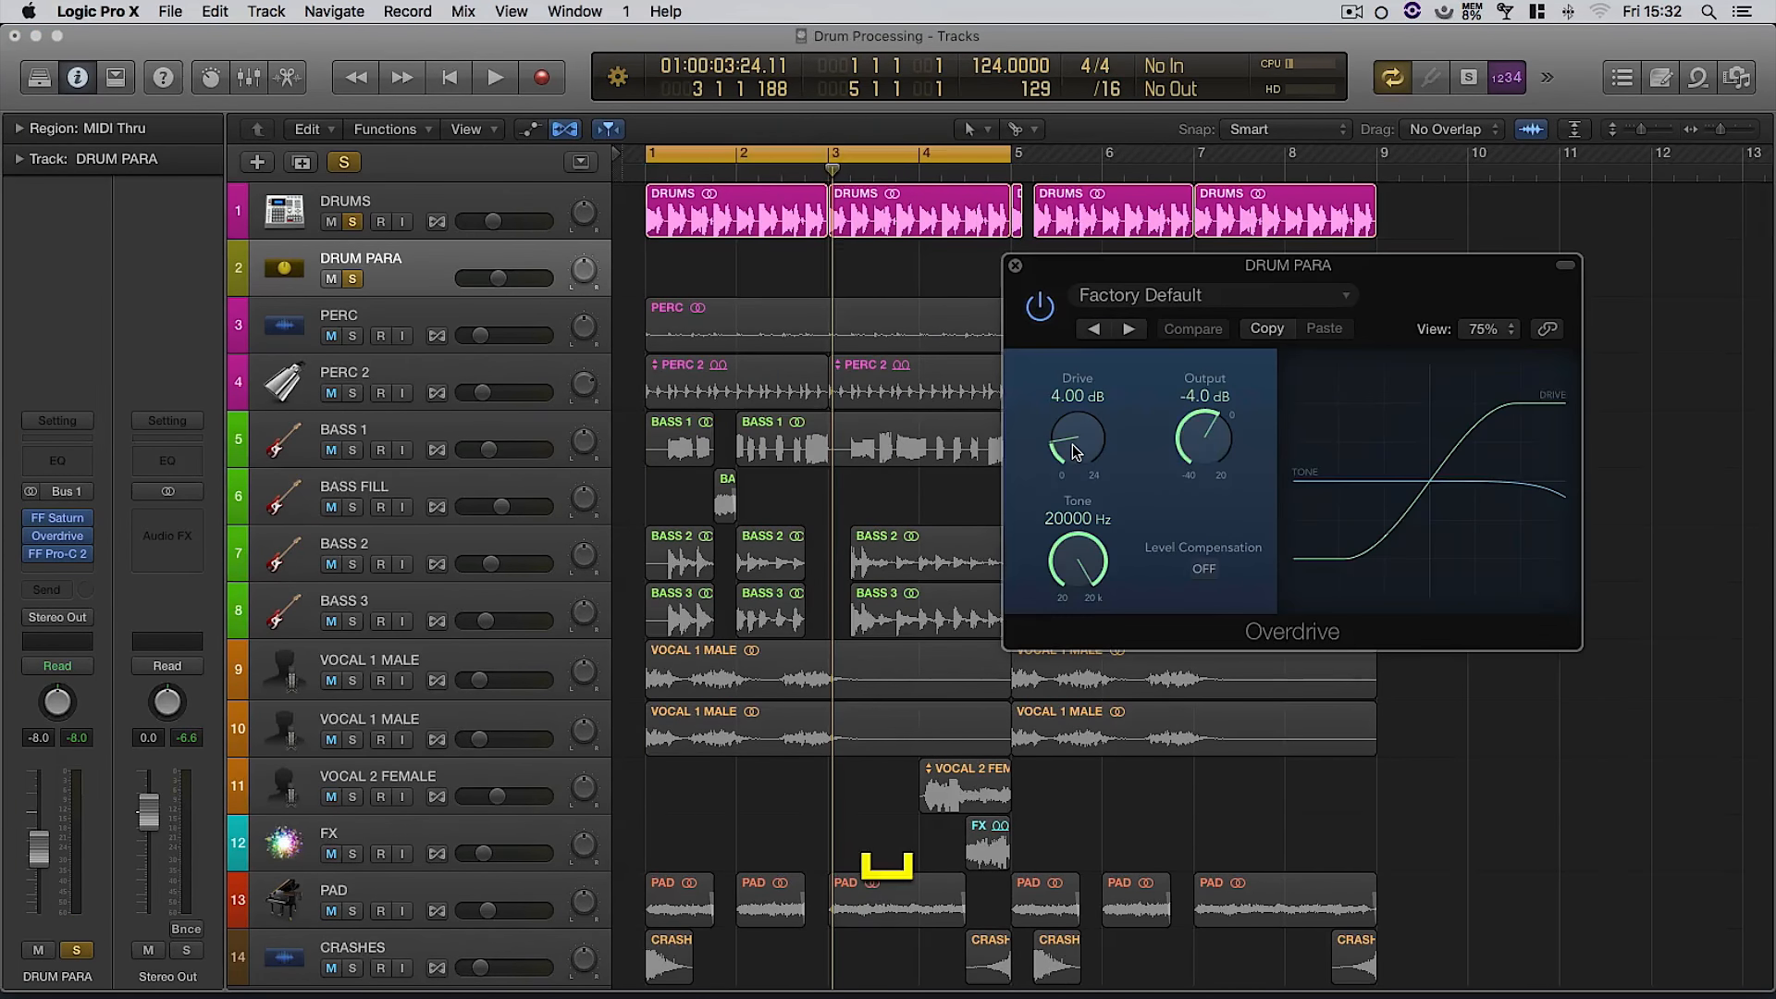
drag(1080, 452, 1087, 580)
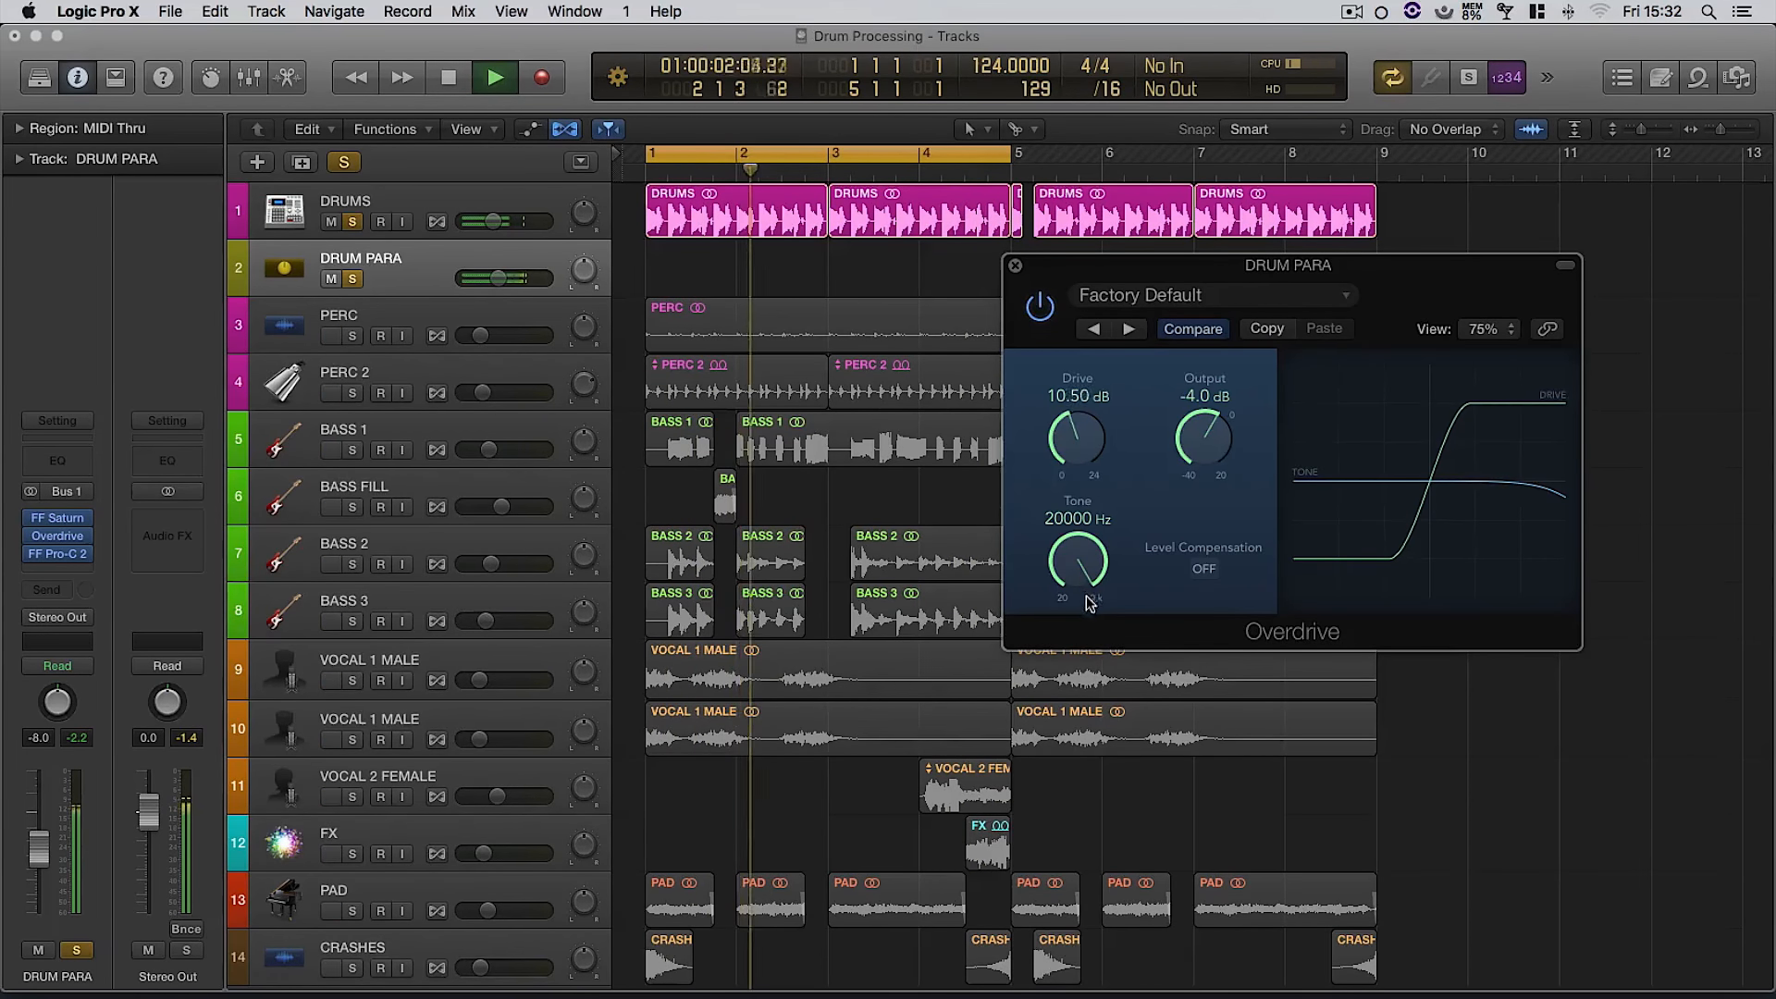
drag(1076, 442, 1084, 548)
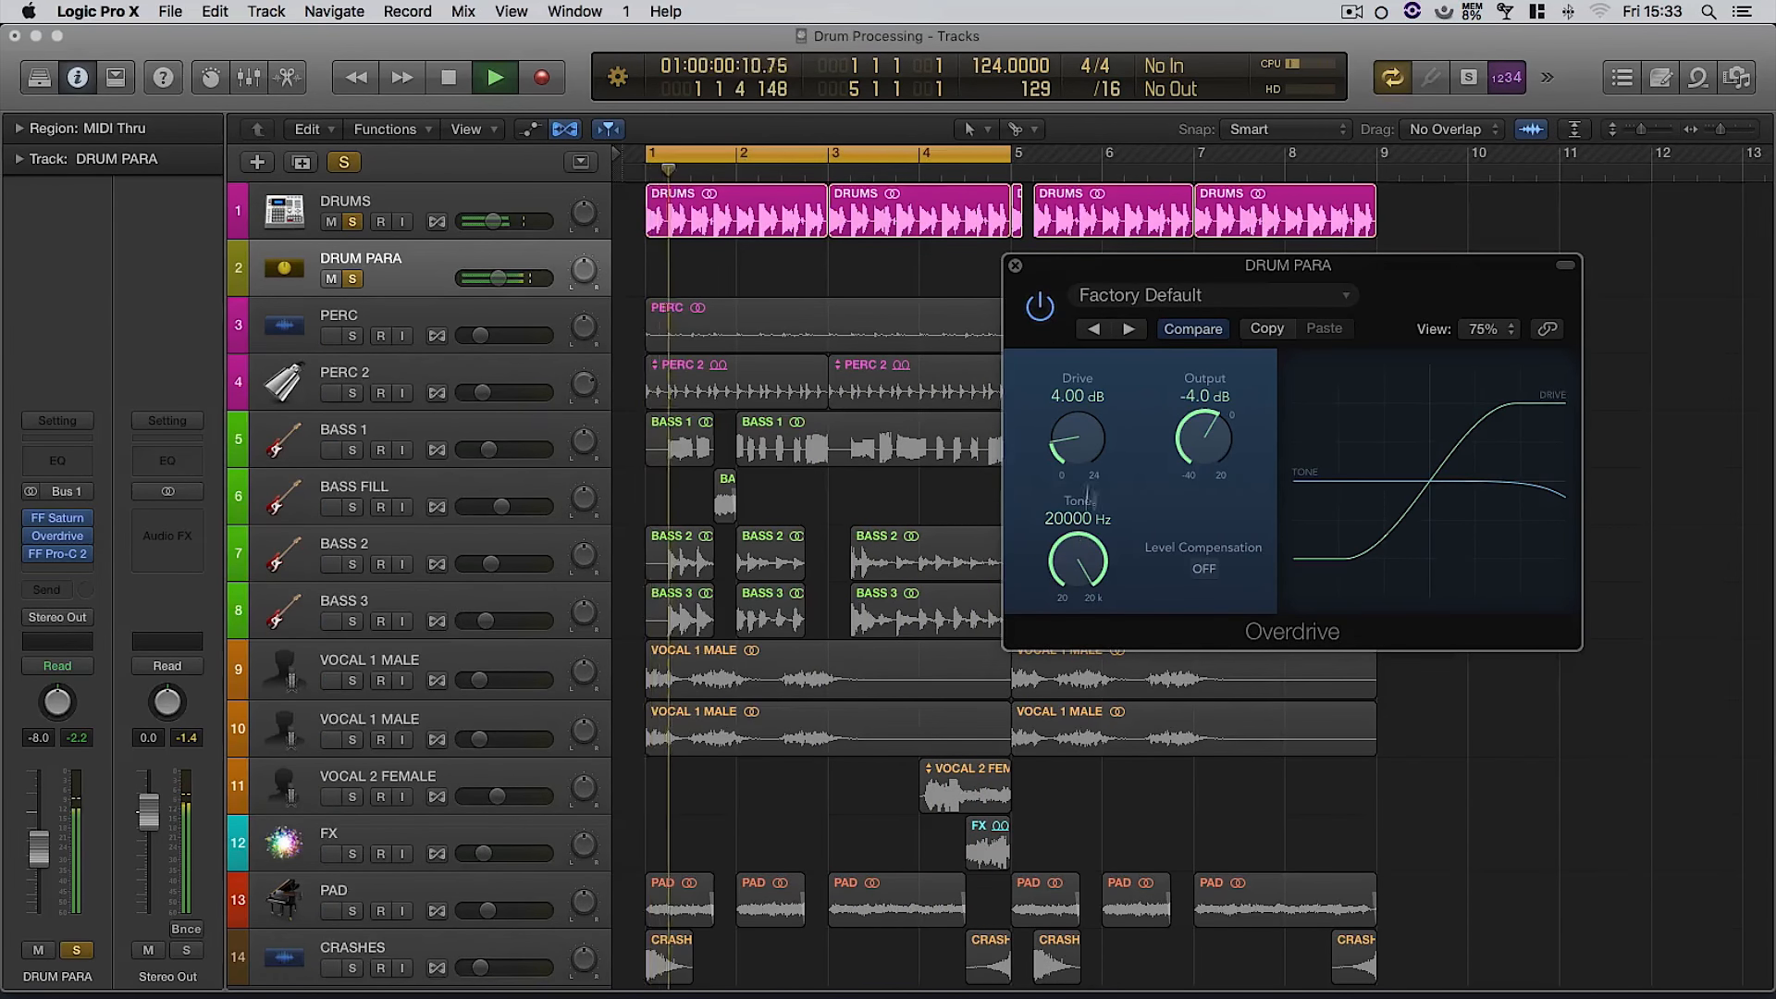
key(space)
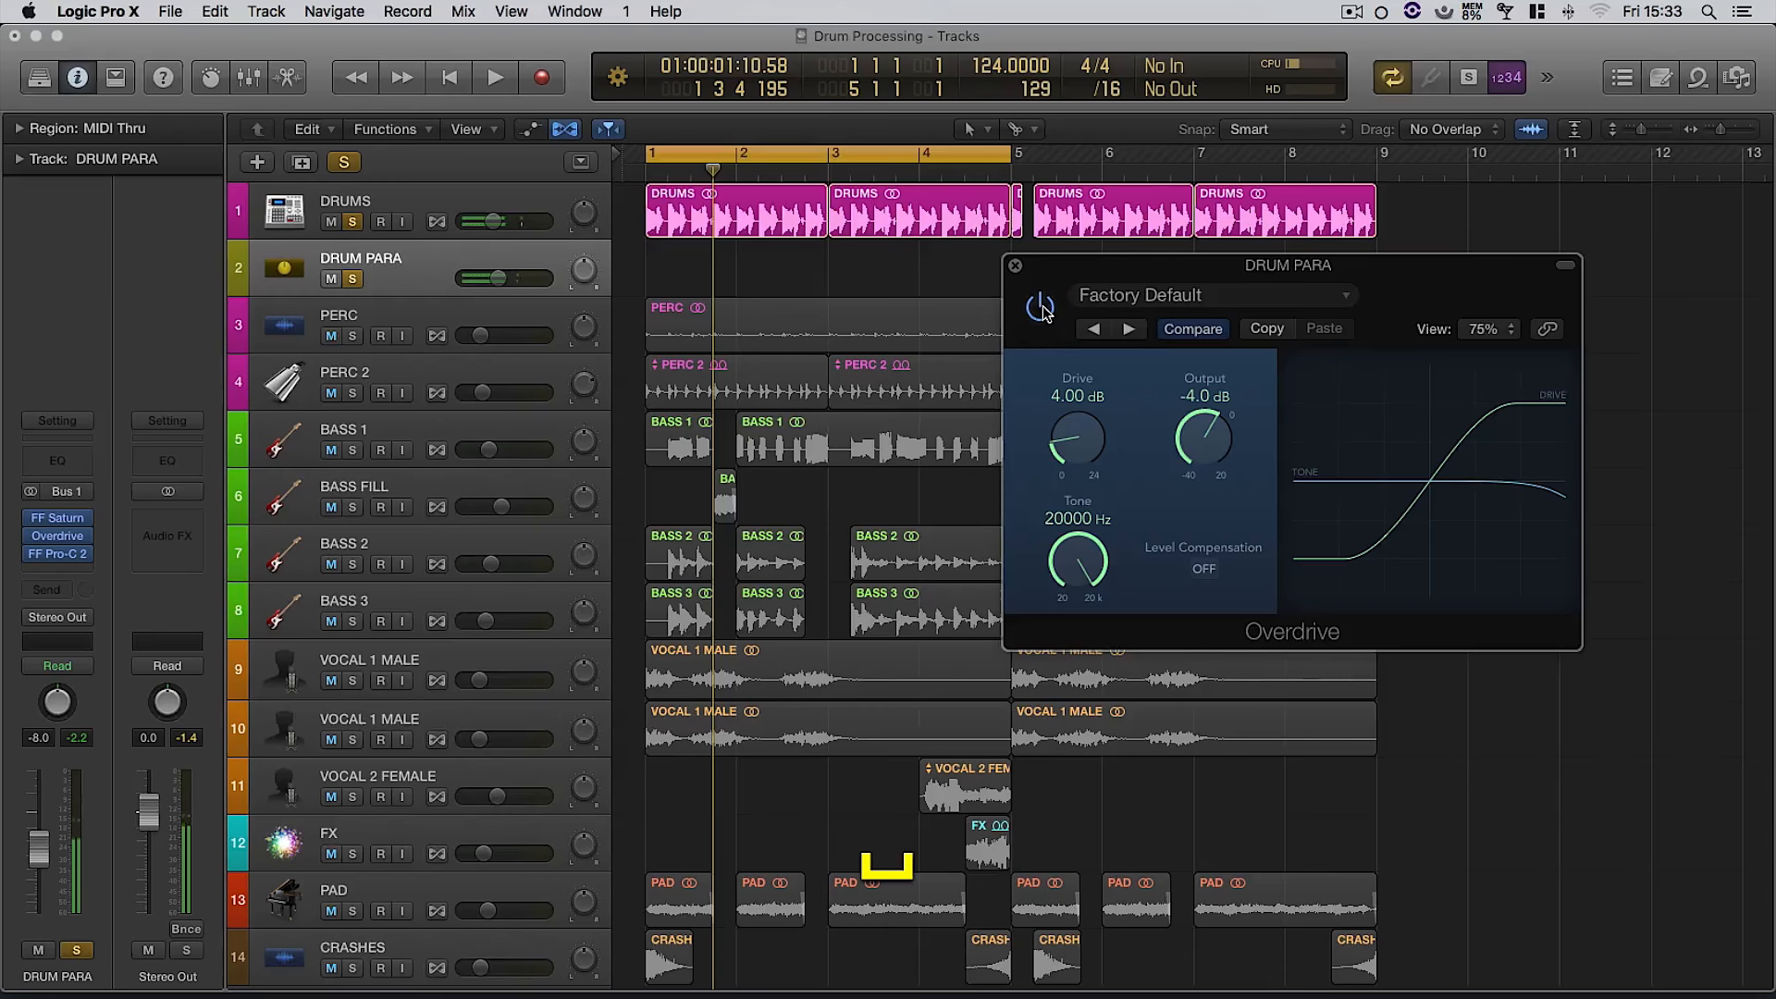
- Compare the drums with Overdrive bypassed and active during playback, leaving it enabled, and close its window
key(space)
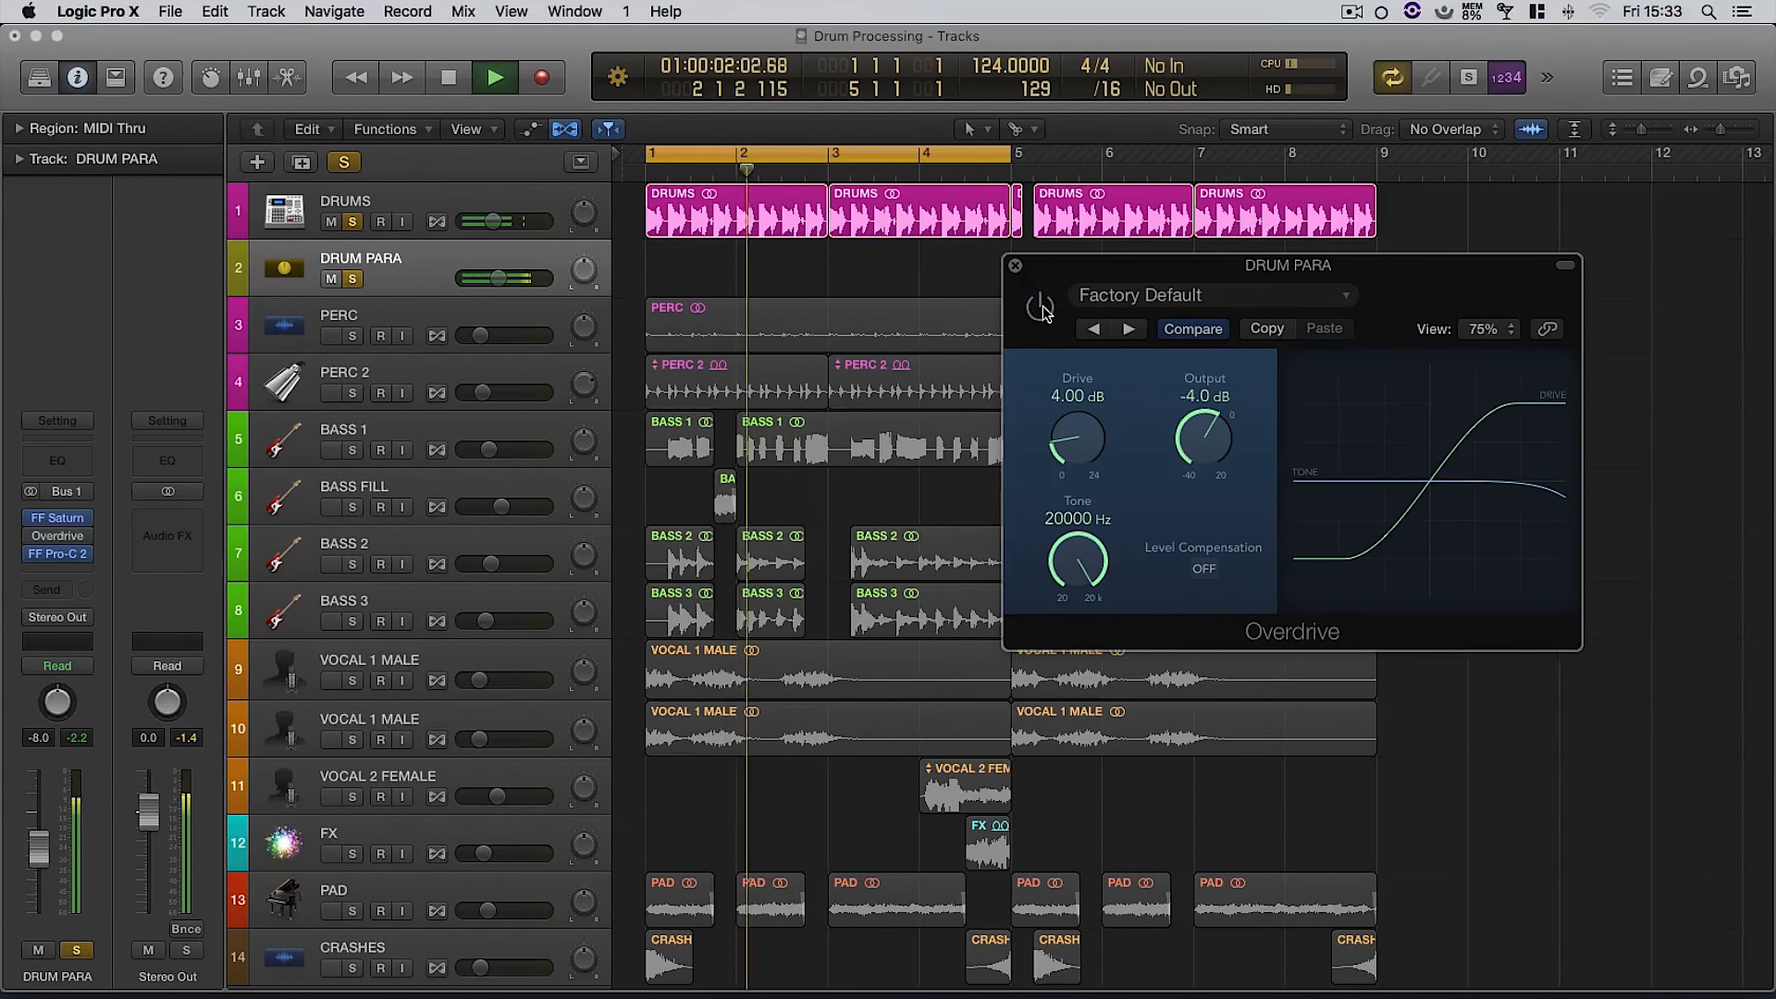
key(space)
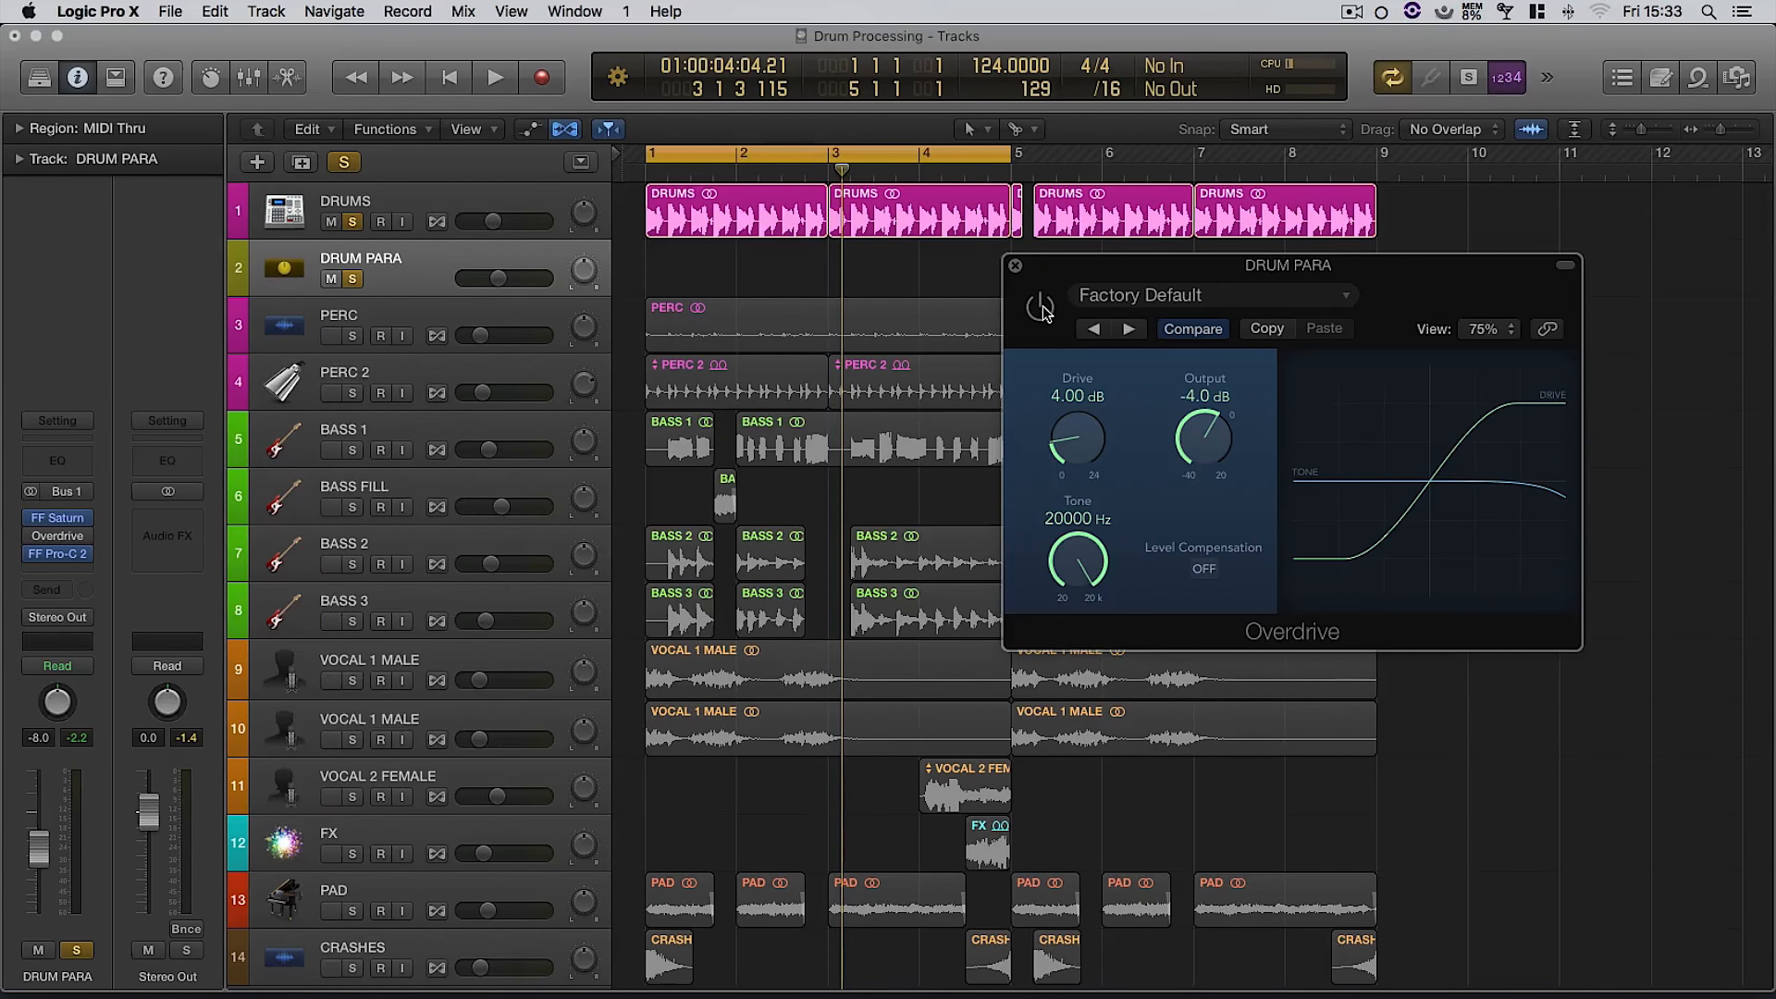
key(space)
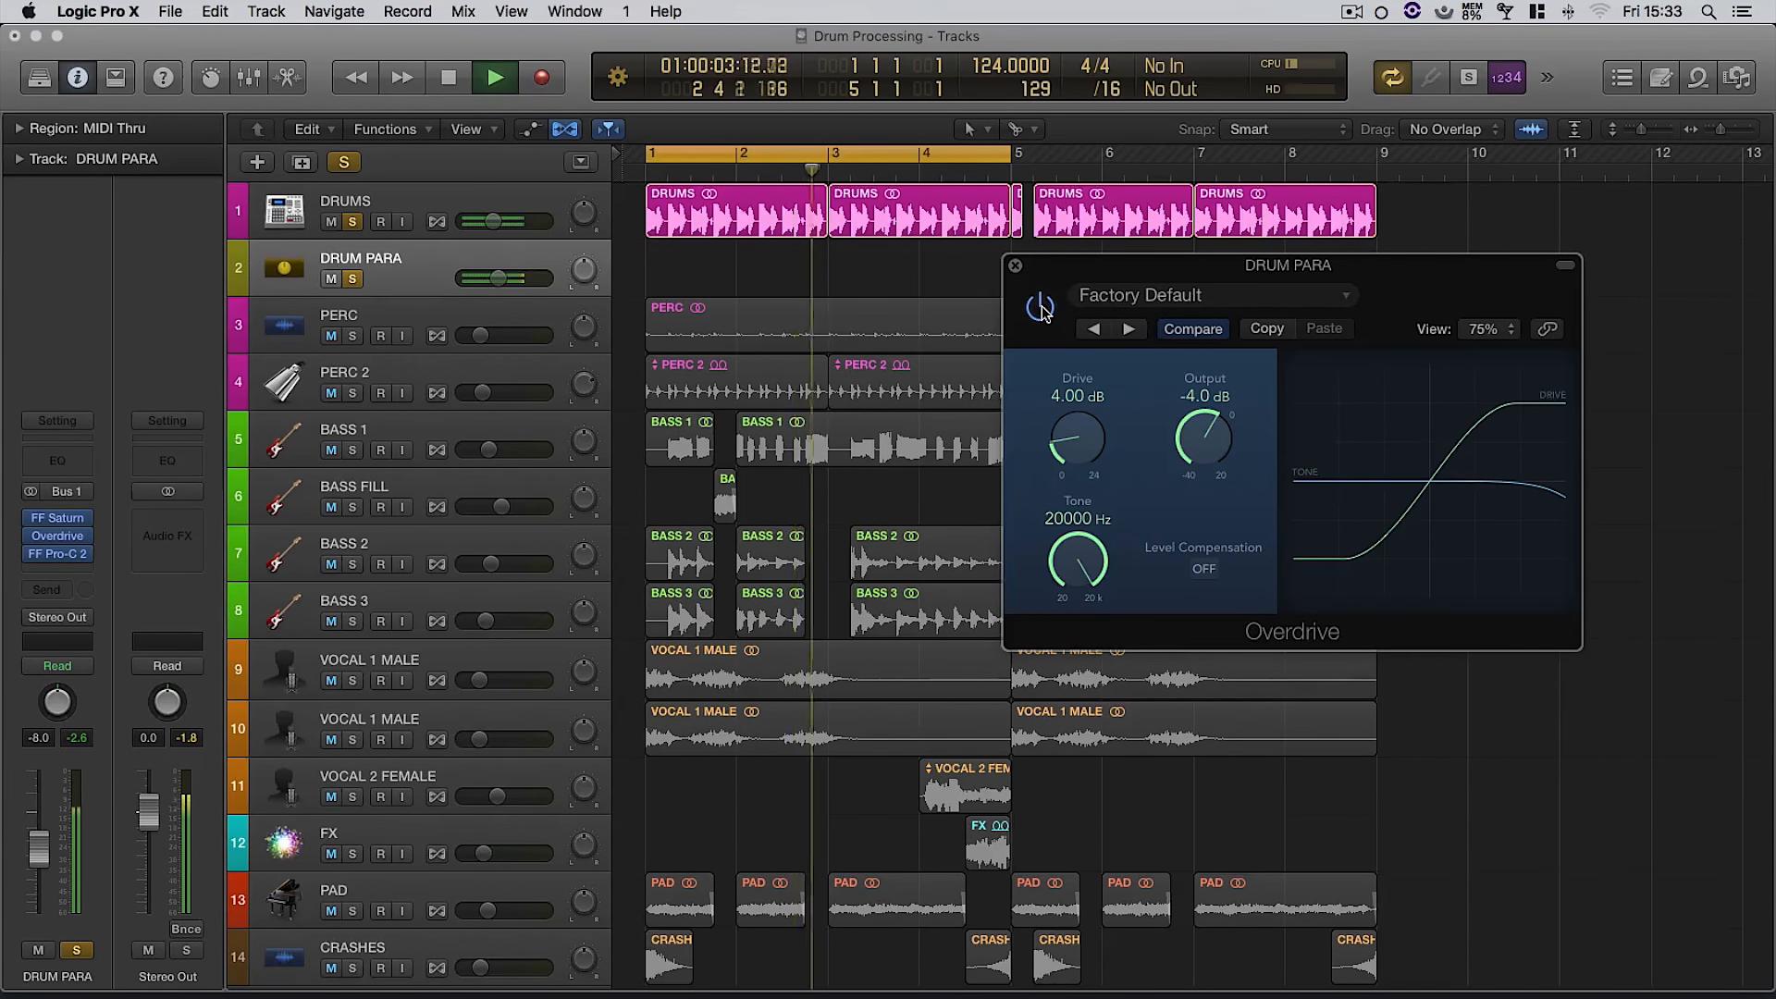
click(1015, 265)
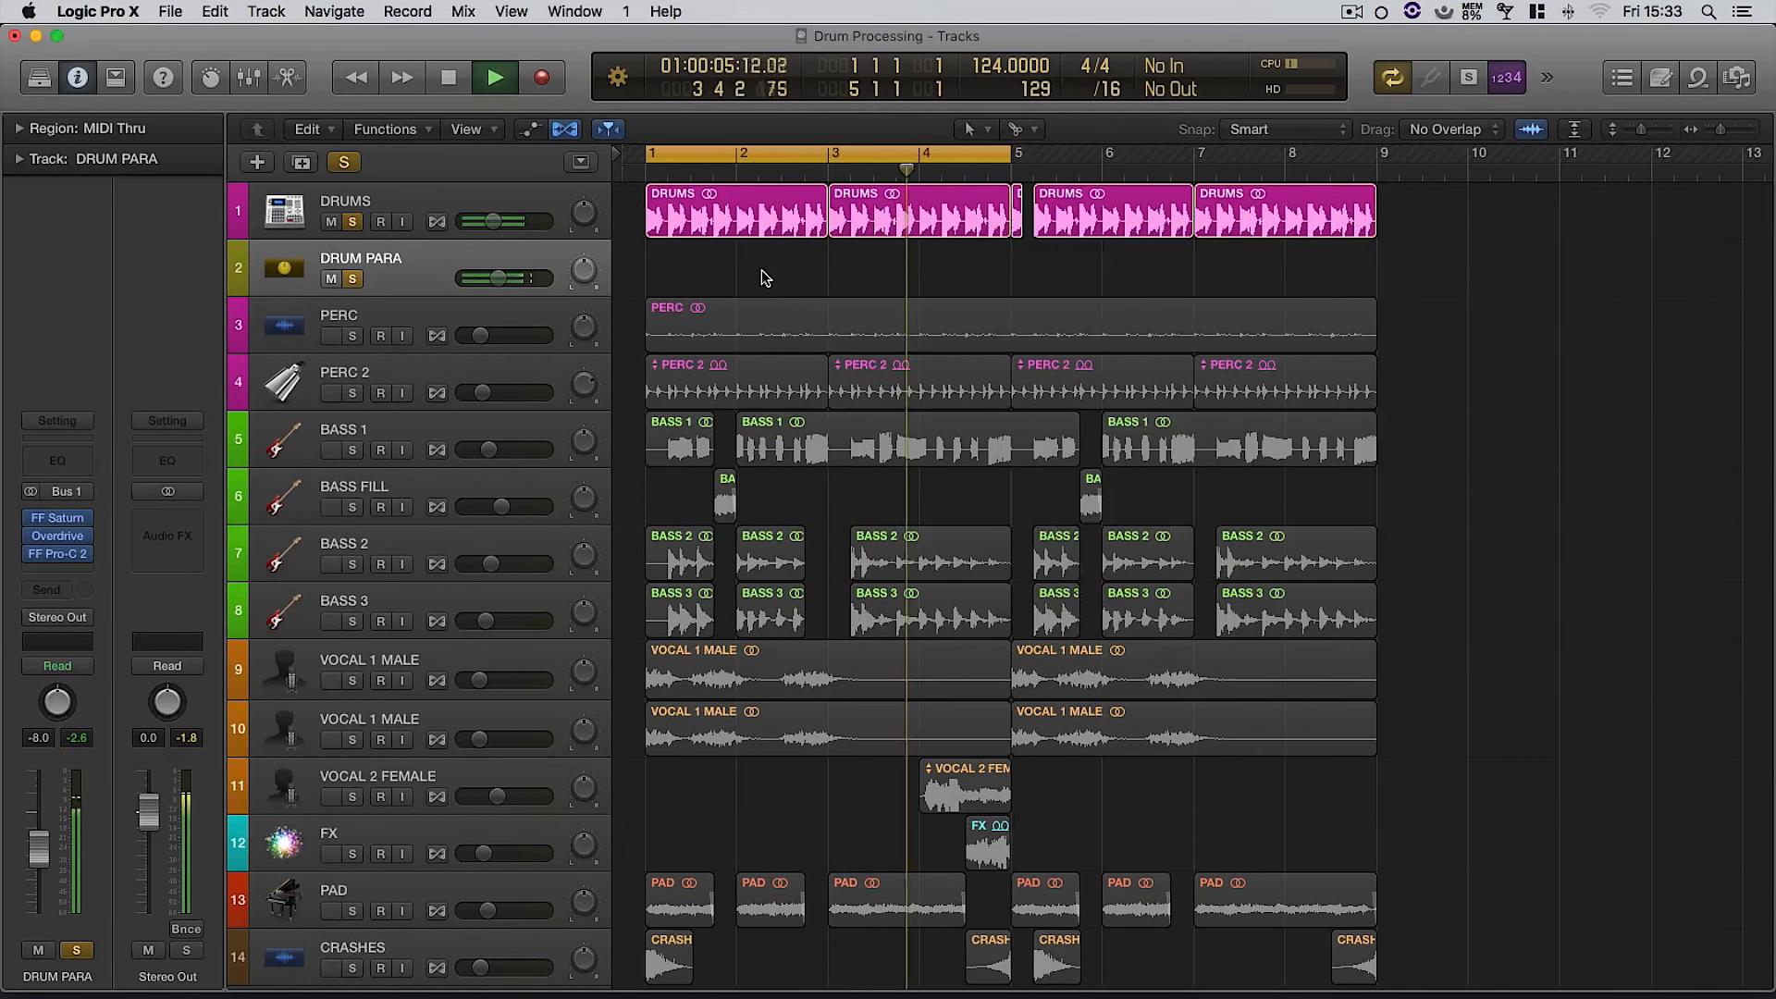
key(space)
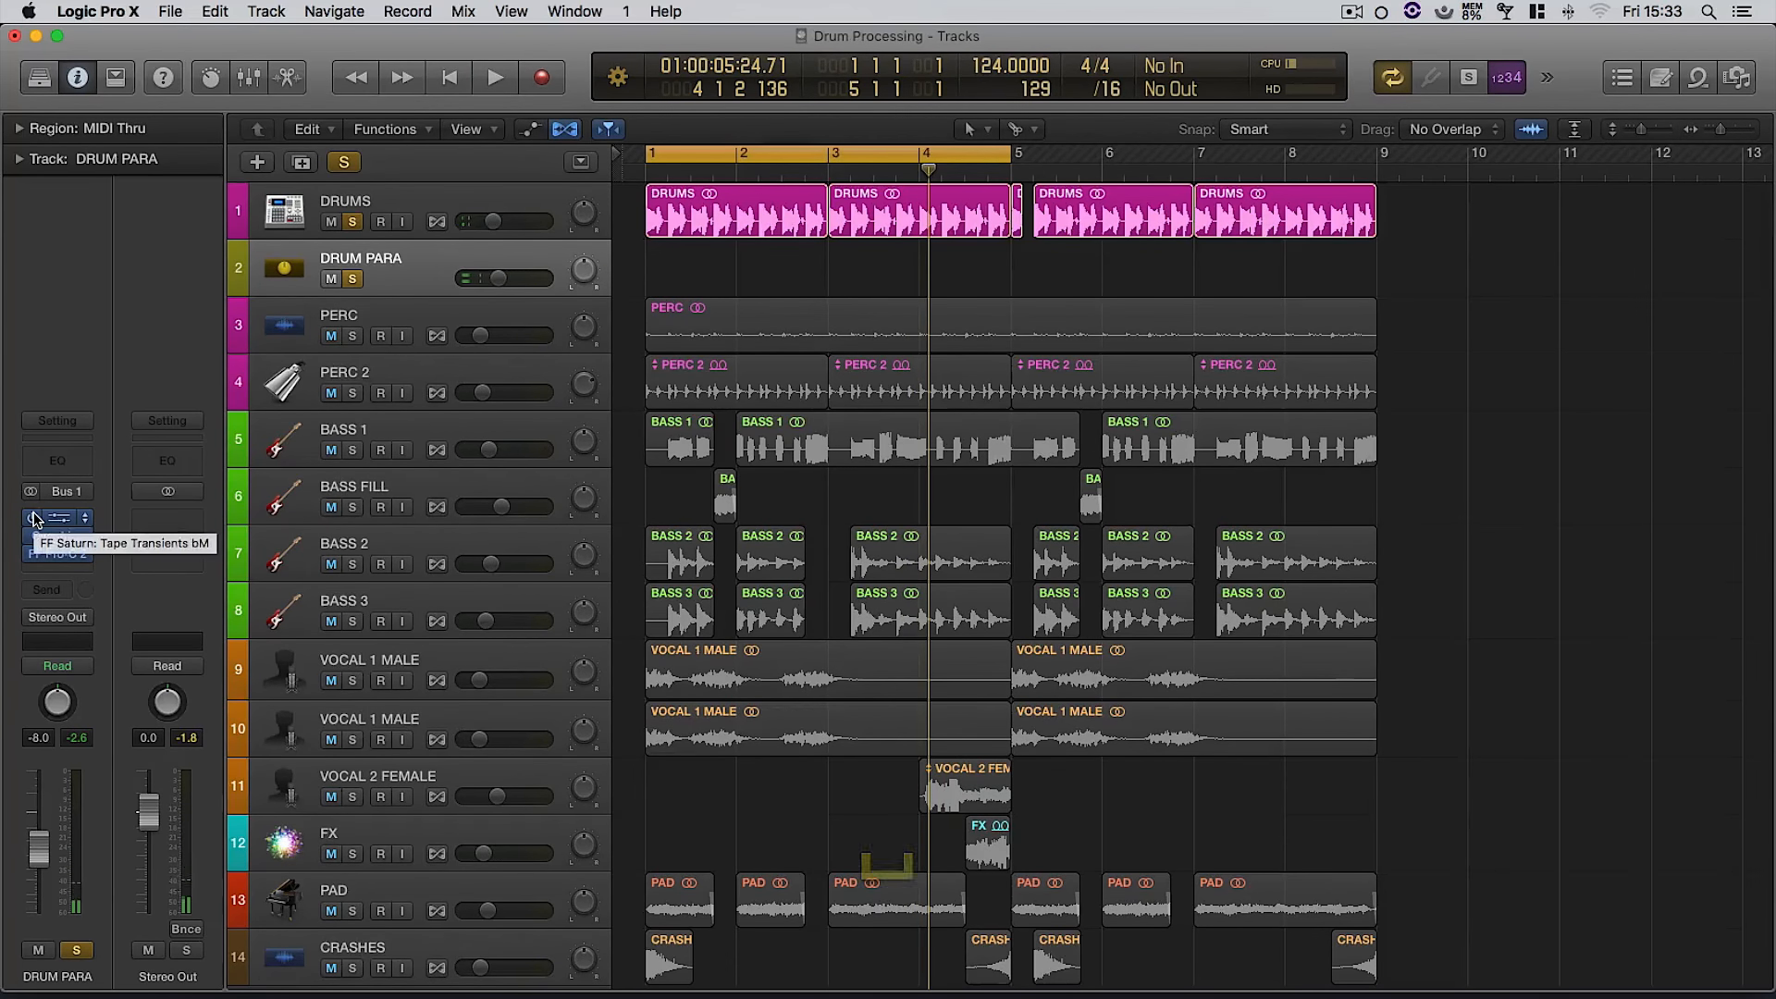
- Lower the DRUM PARA fader to -9.6 dB and raise FF Saturn's Band 1 Drive slightly during playback
key(space)
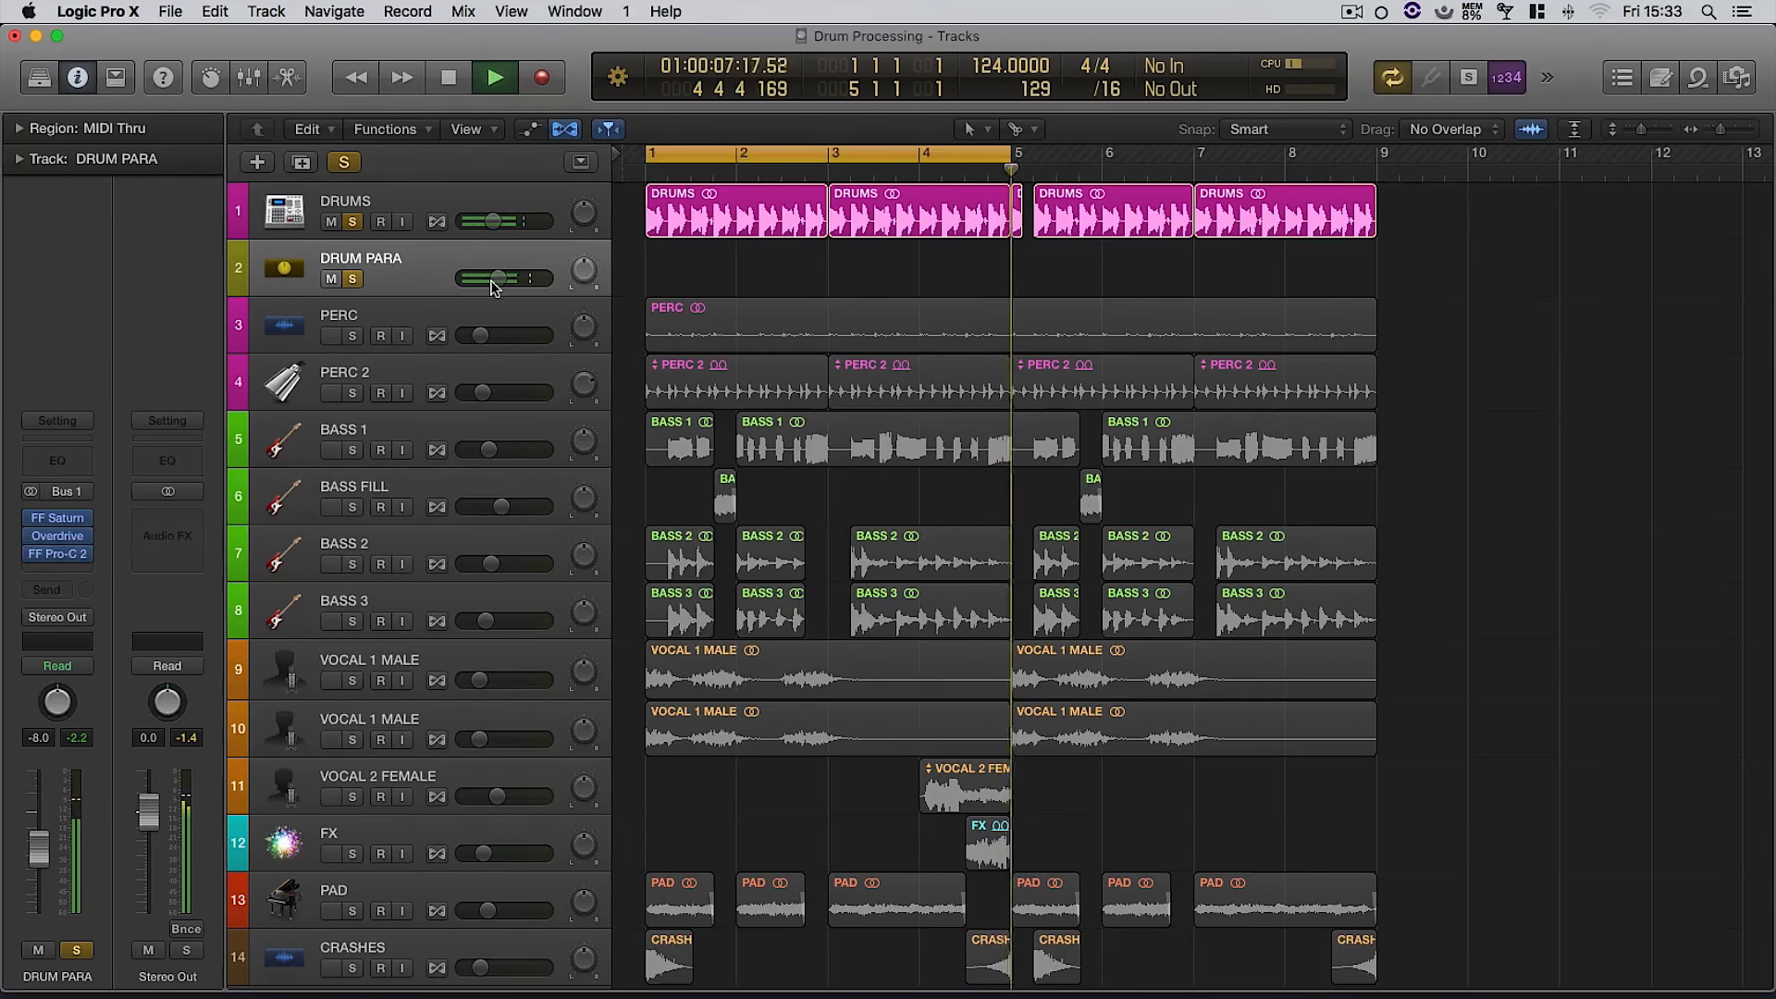
click(57, 522)
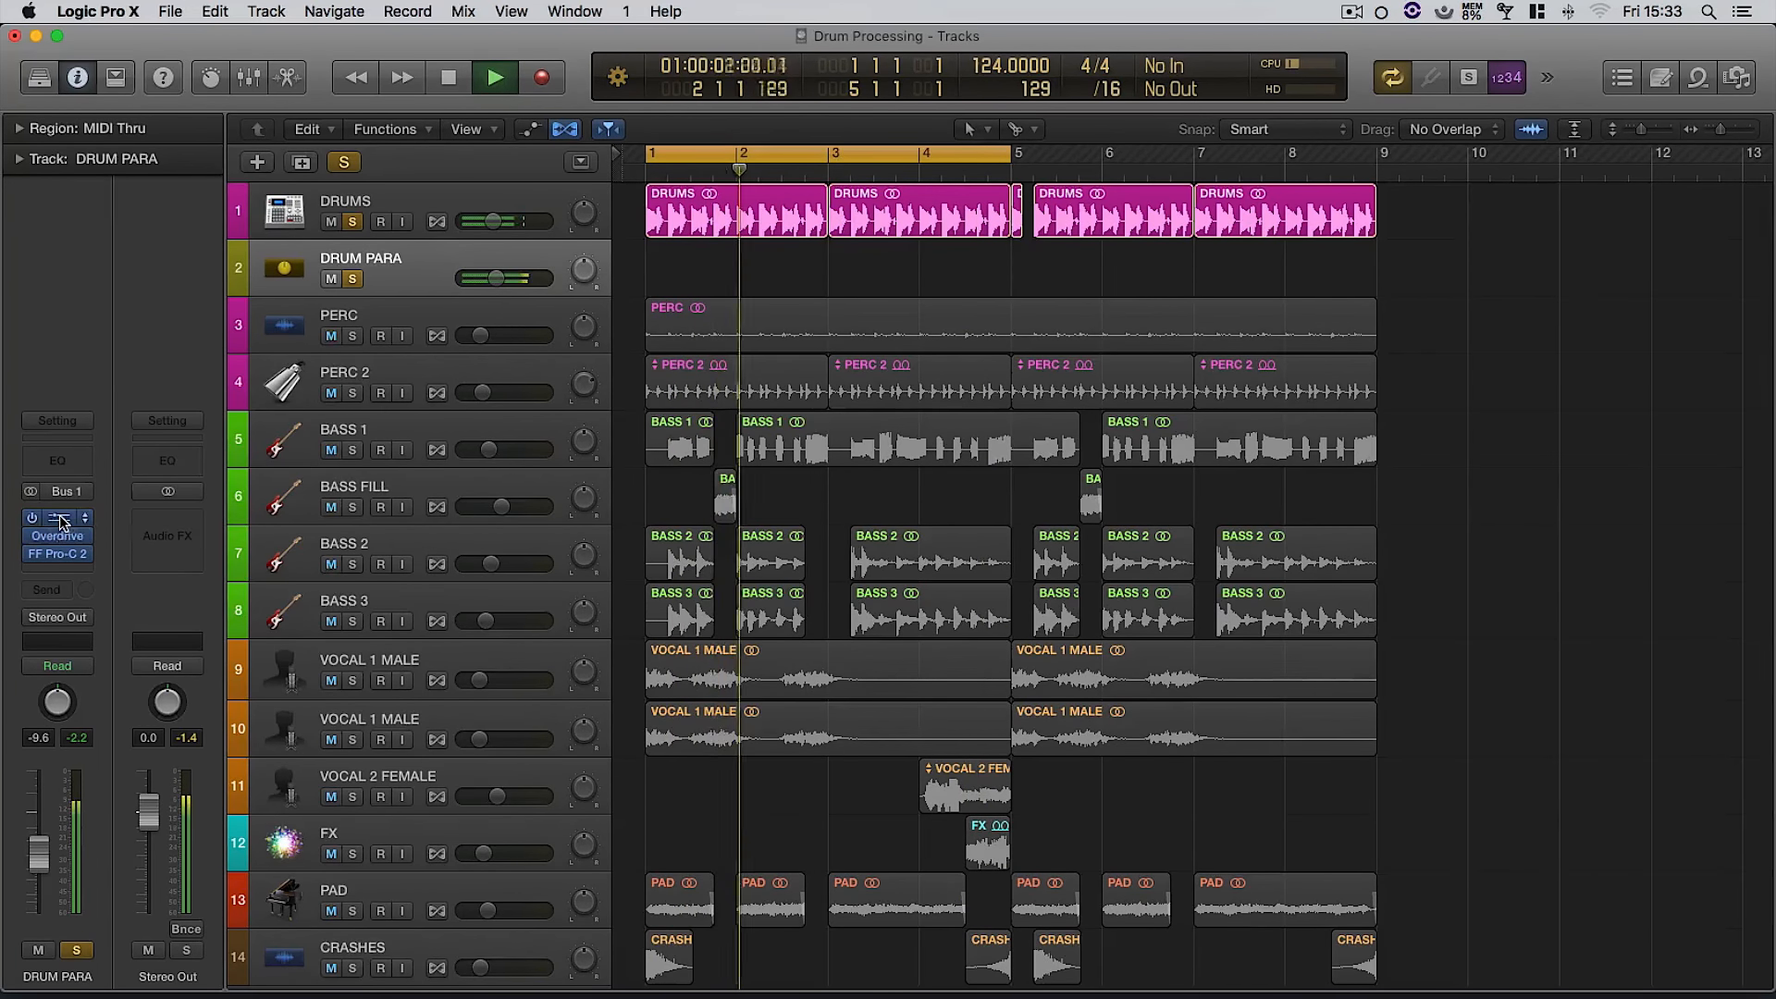
key(space)
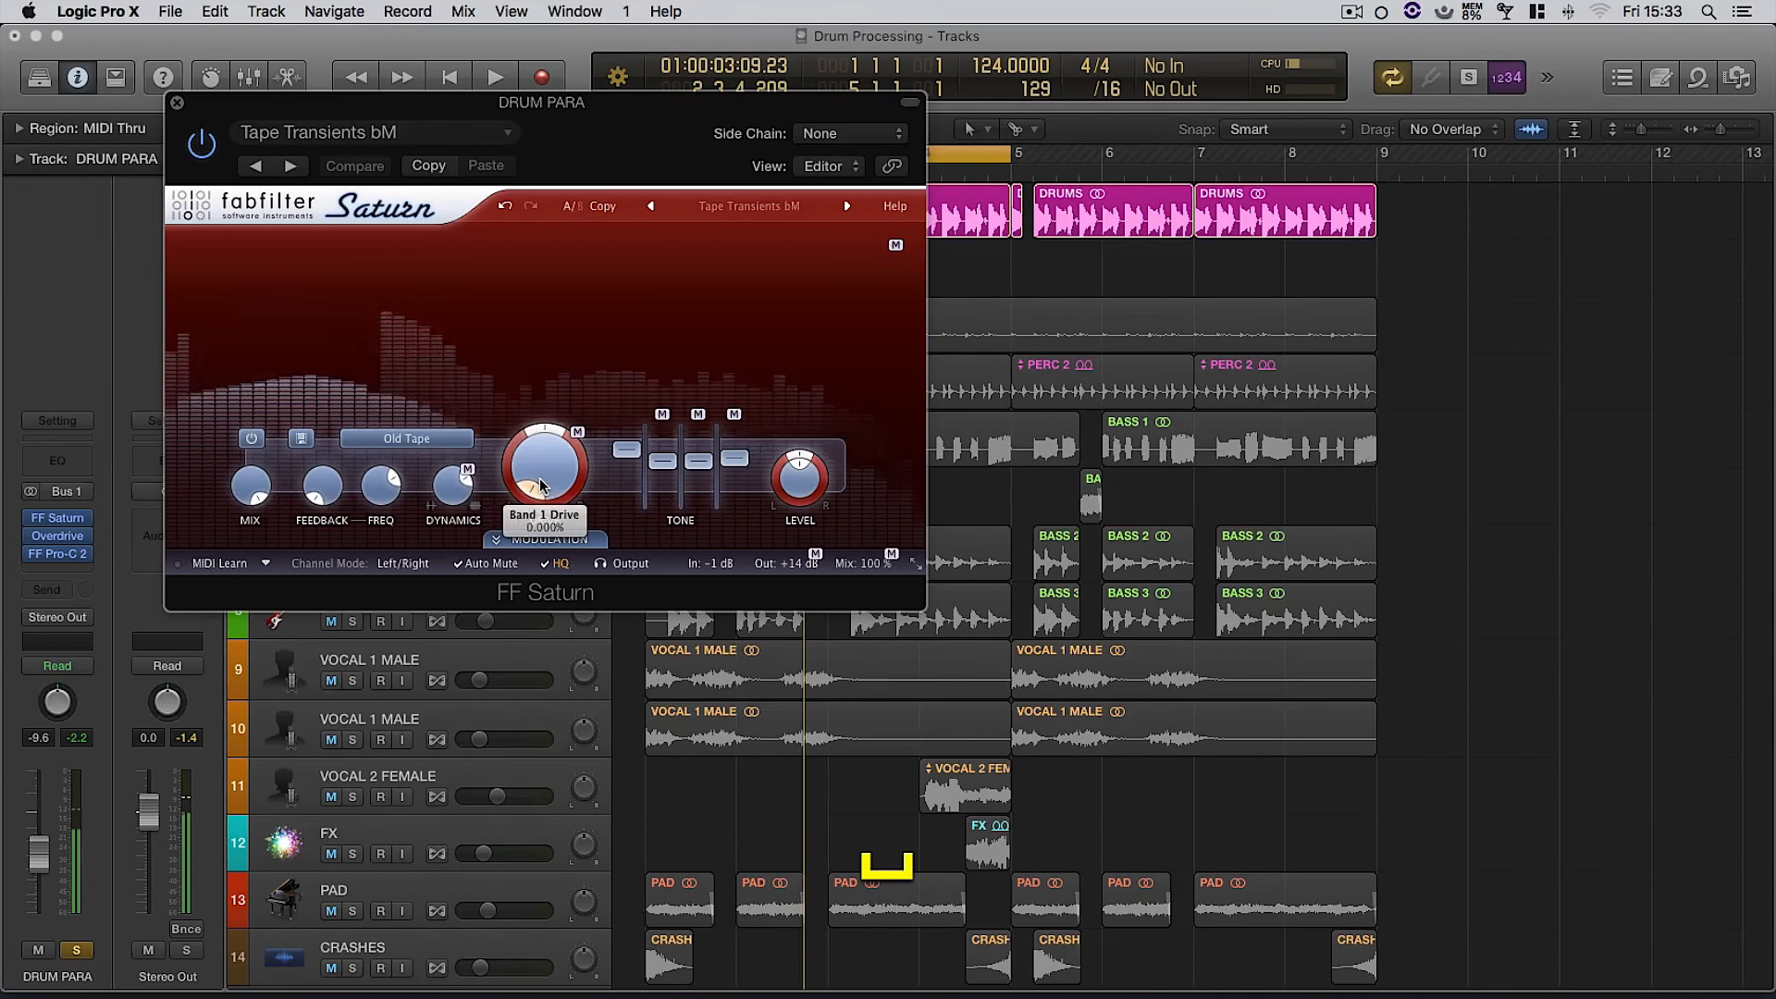
mouse_move(545, 487)
key(space)
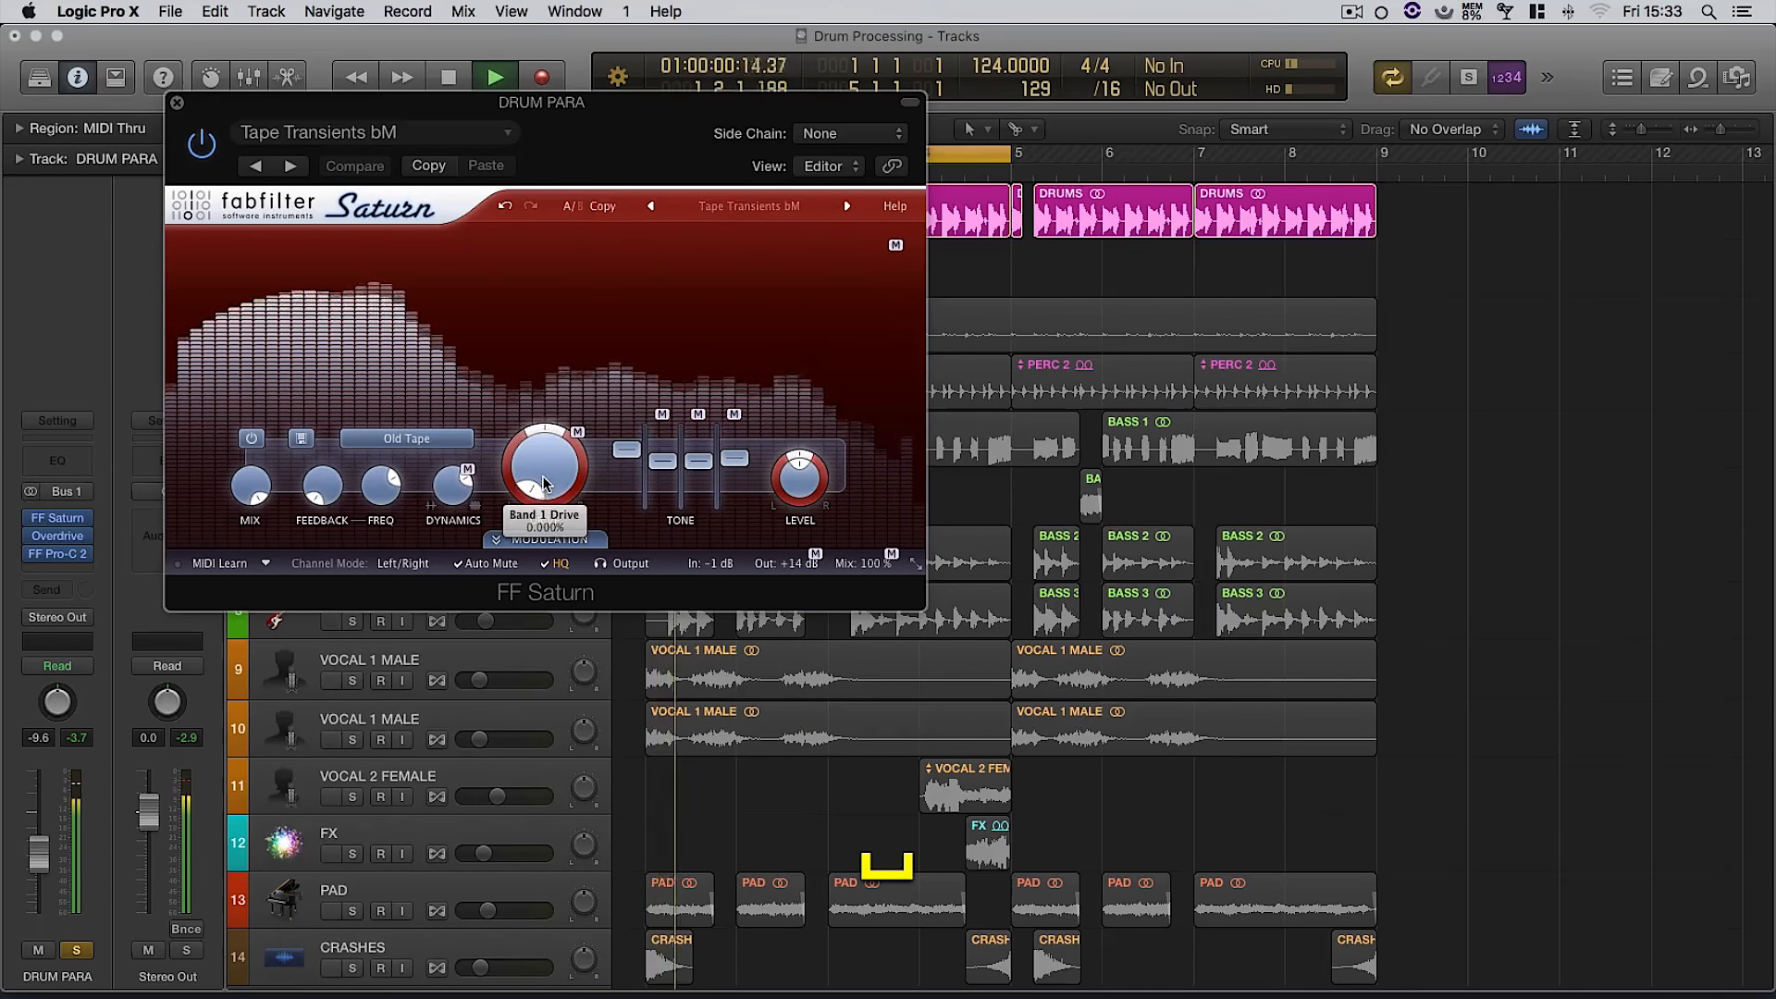
drag(543, 435, 547, 409)
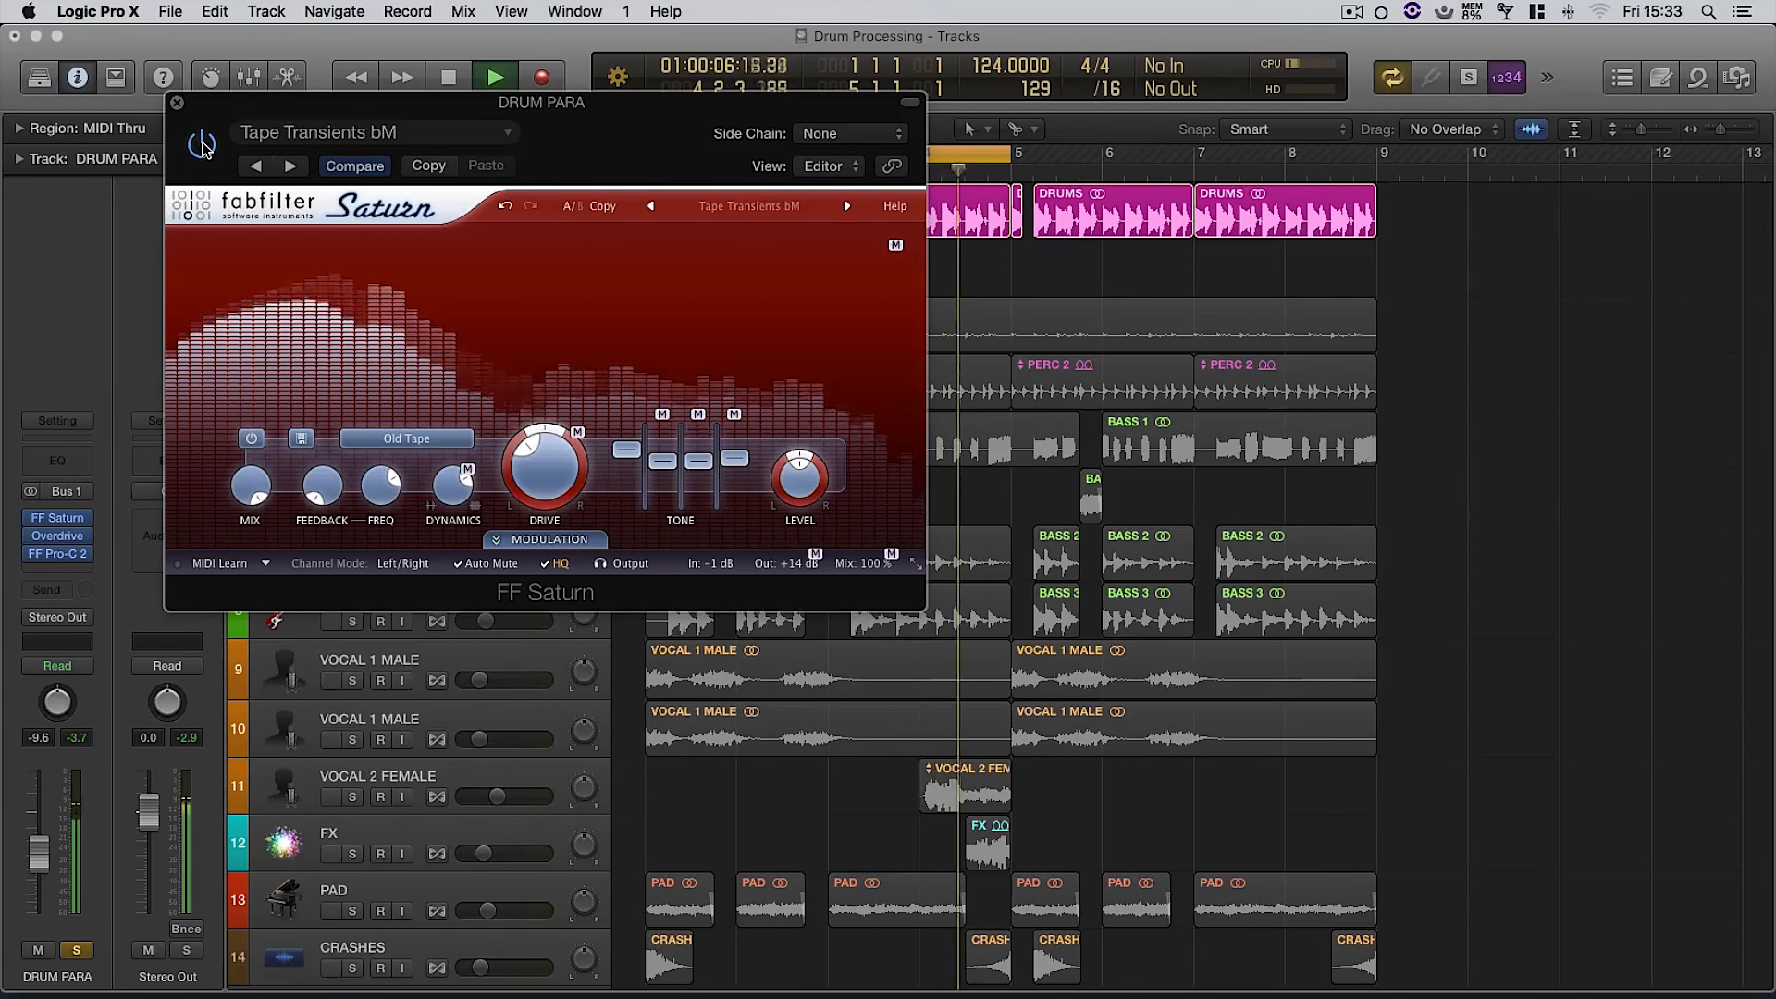
- Compare FF Saturn bypassed and active during playback, and raise its Band 1 Presence to +9.76 dB
click(203, 146)
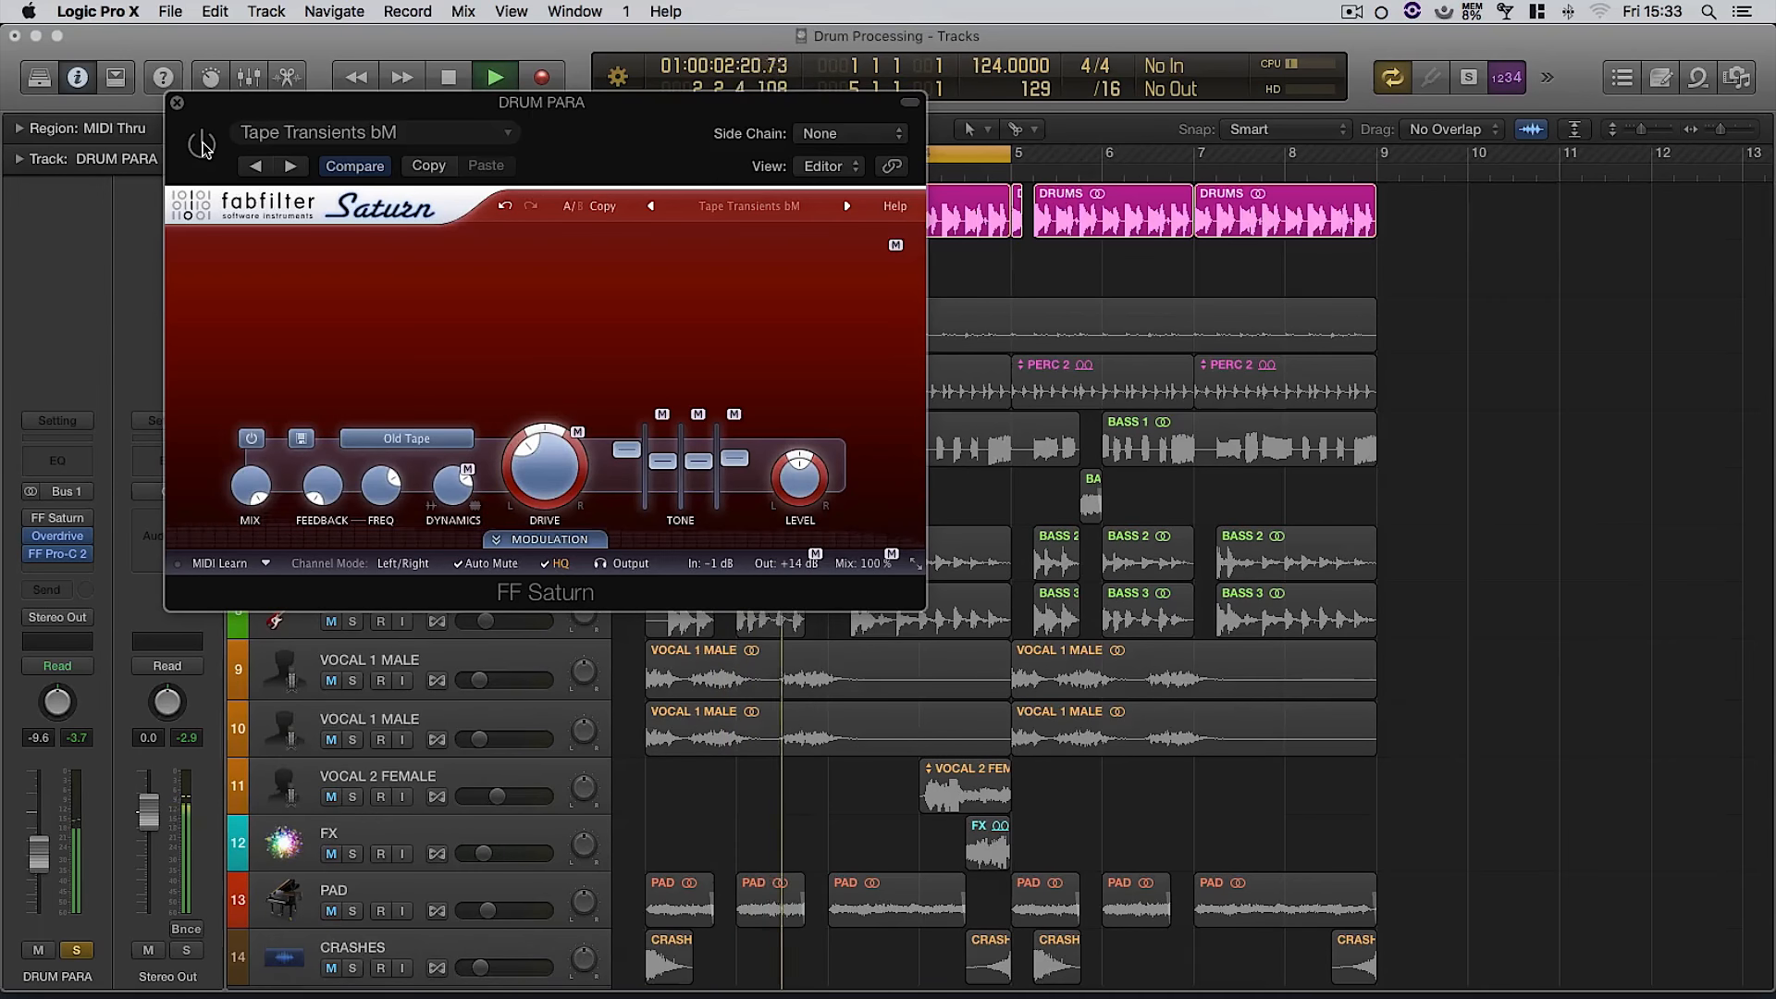
click(203, 146)
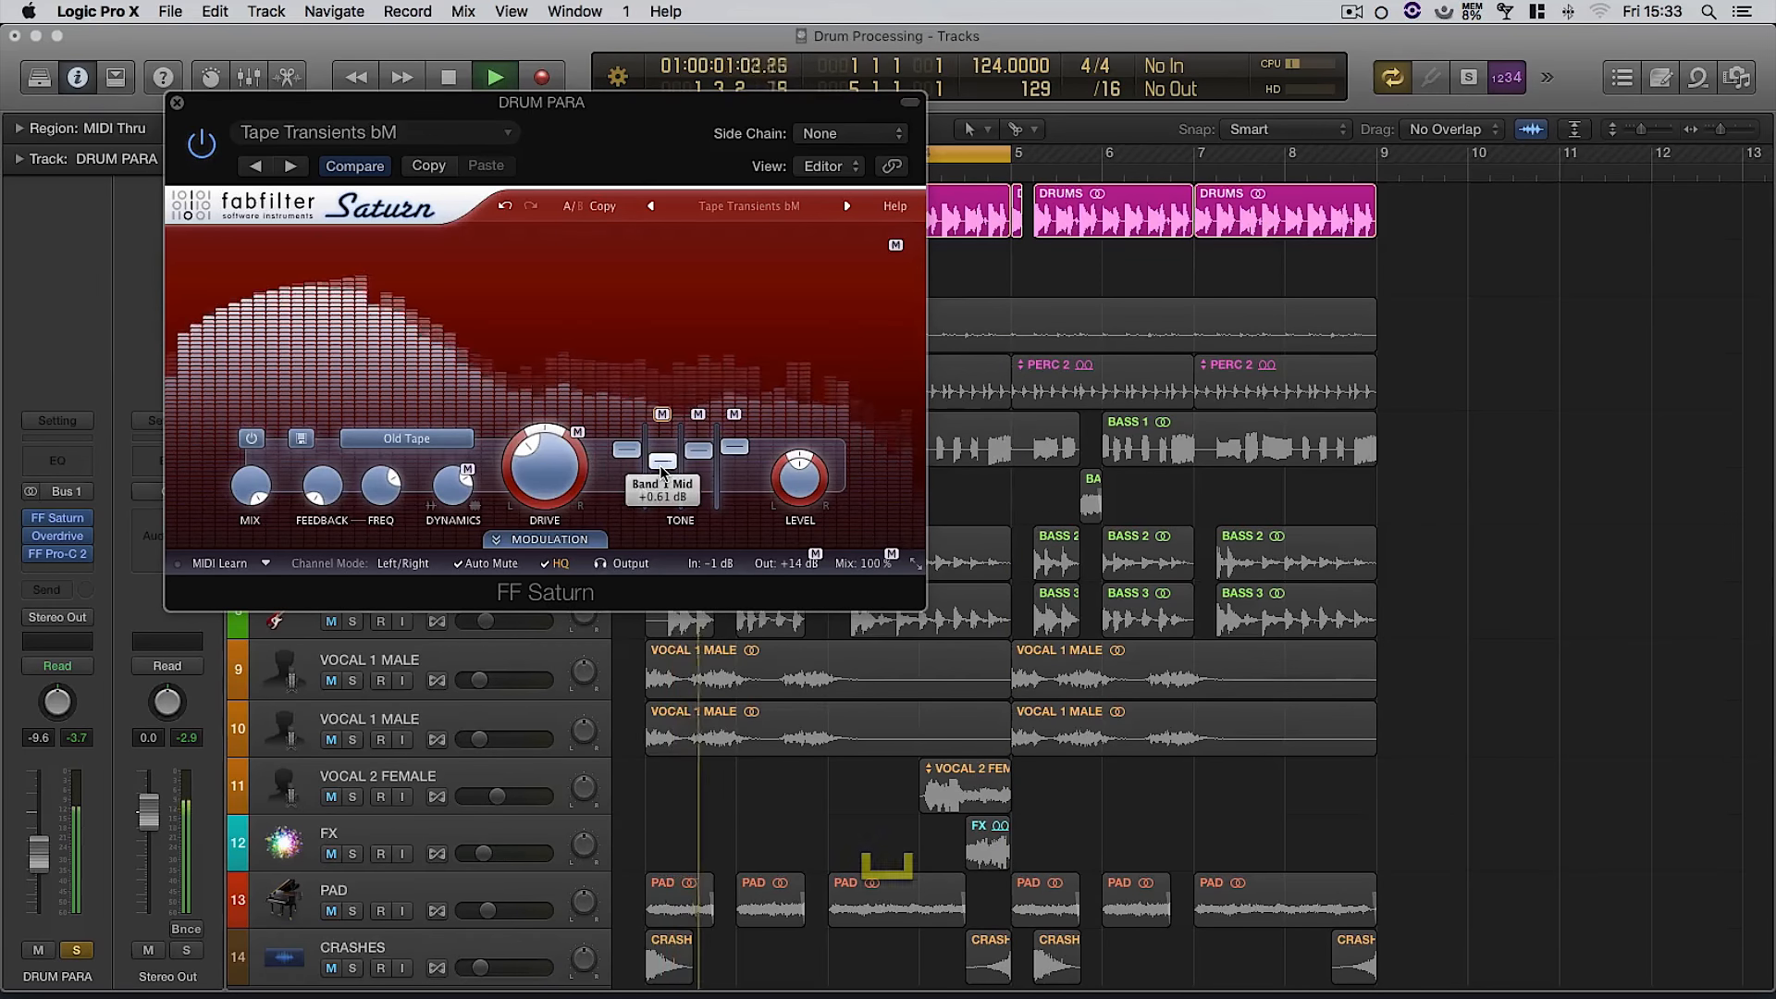
key(space)
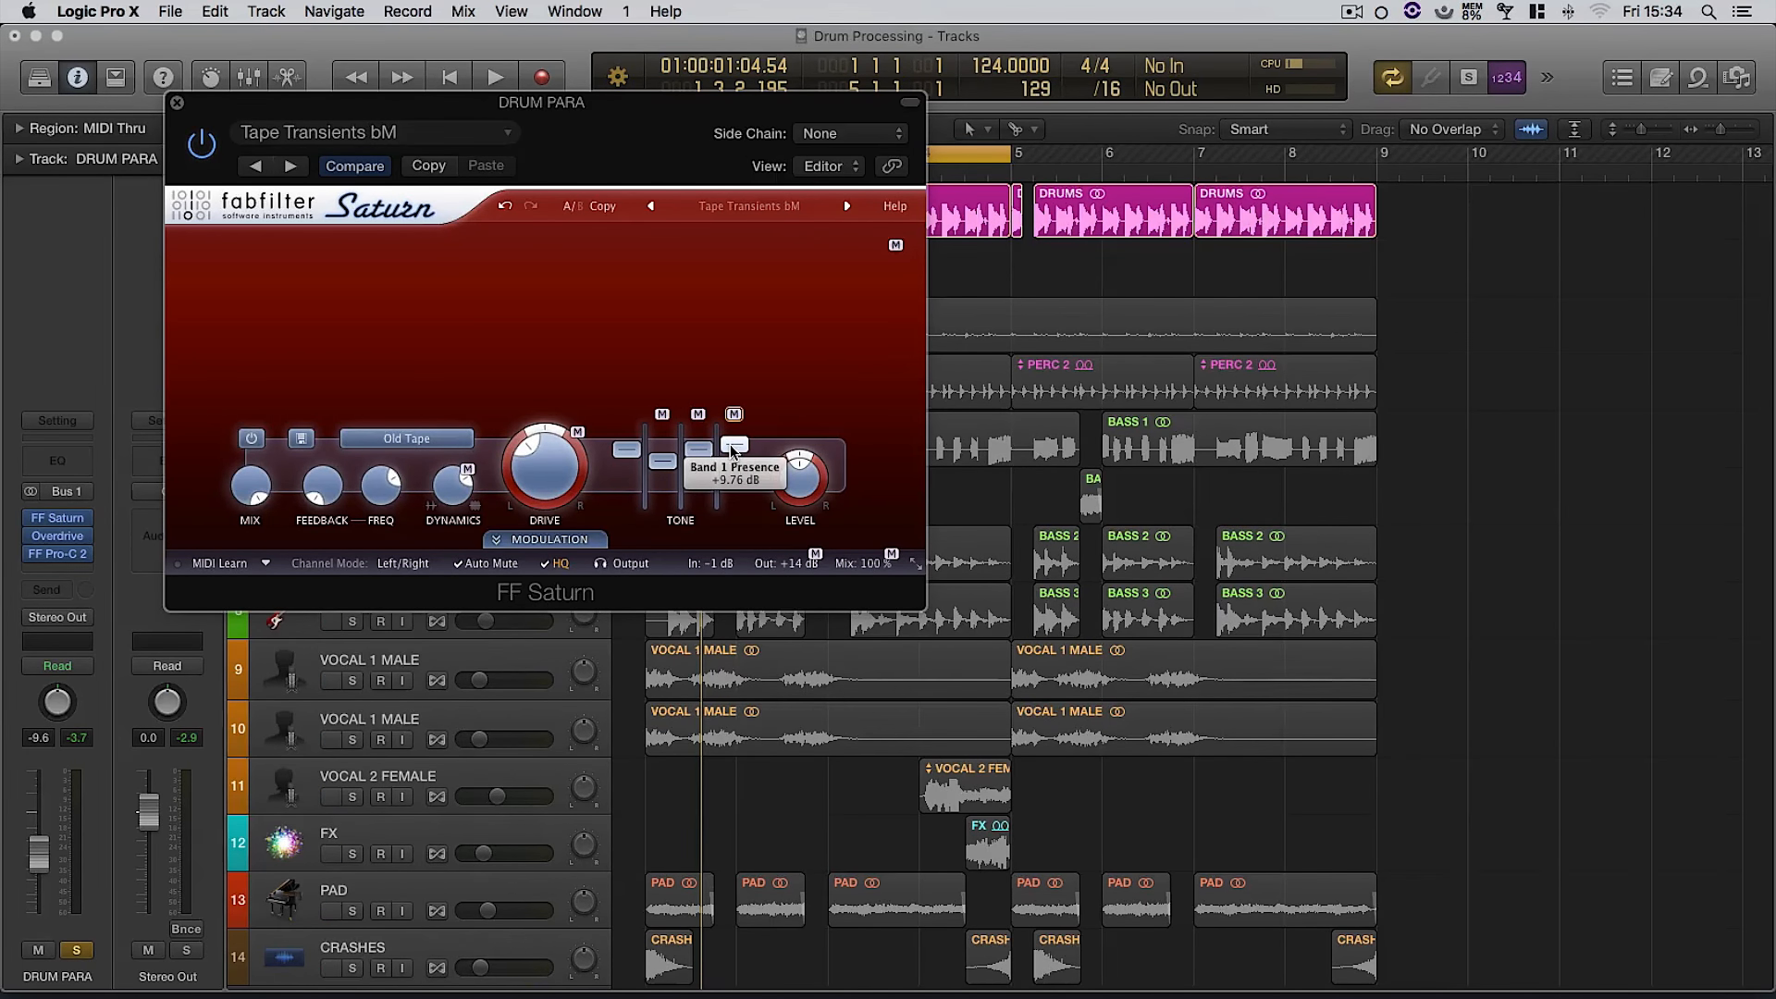
key(space)
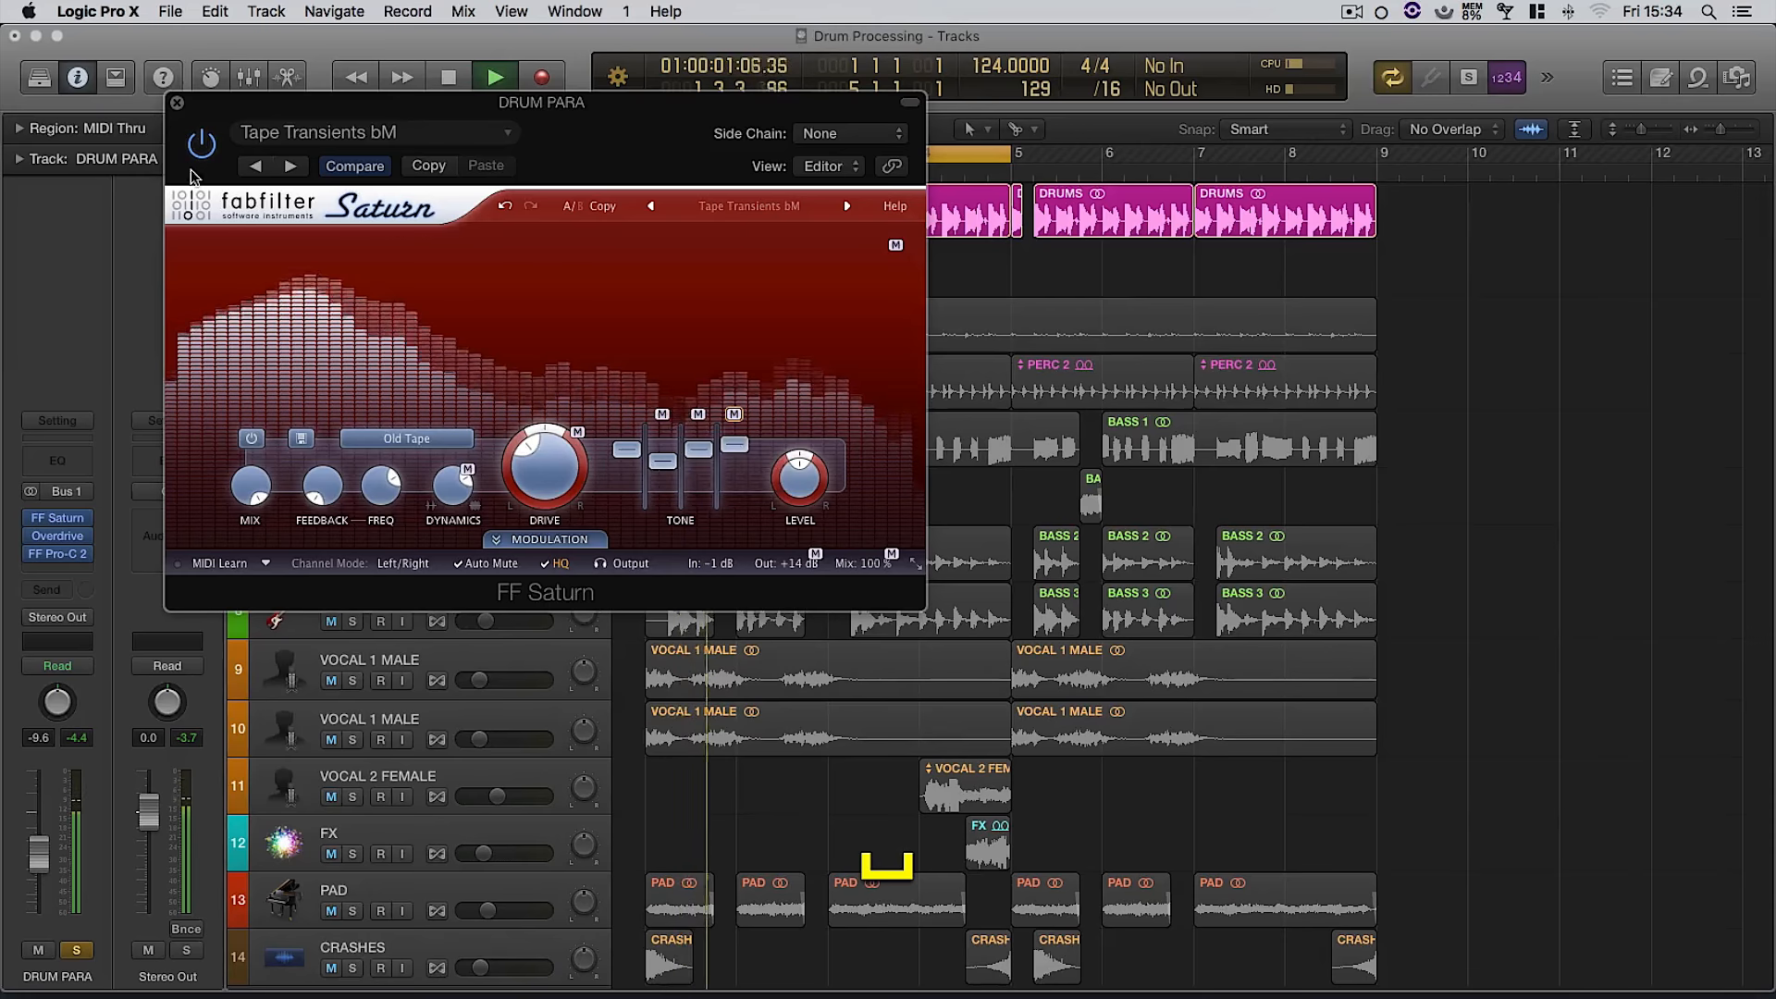
- Close FF Saturn, open FF Pro-C 2 on DRUM PARA, and listen to the drums with the compressor active and bypassed
click(177, 103)
key(space)
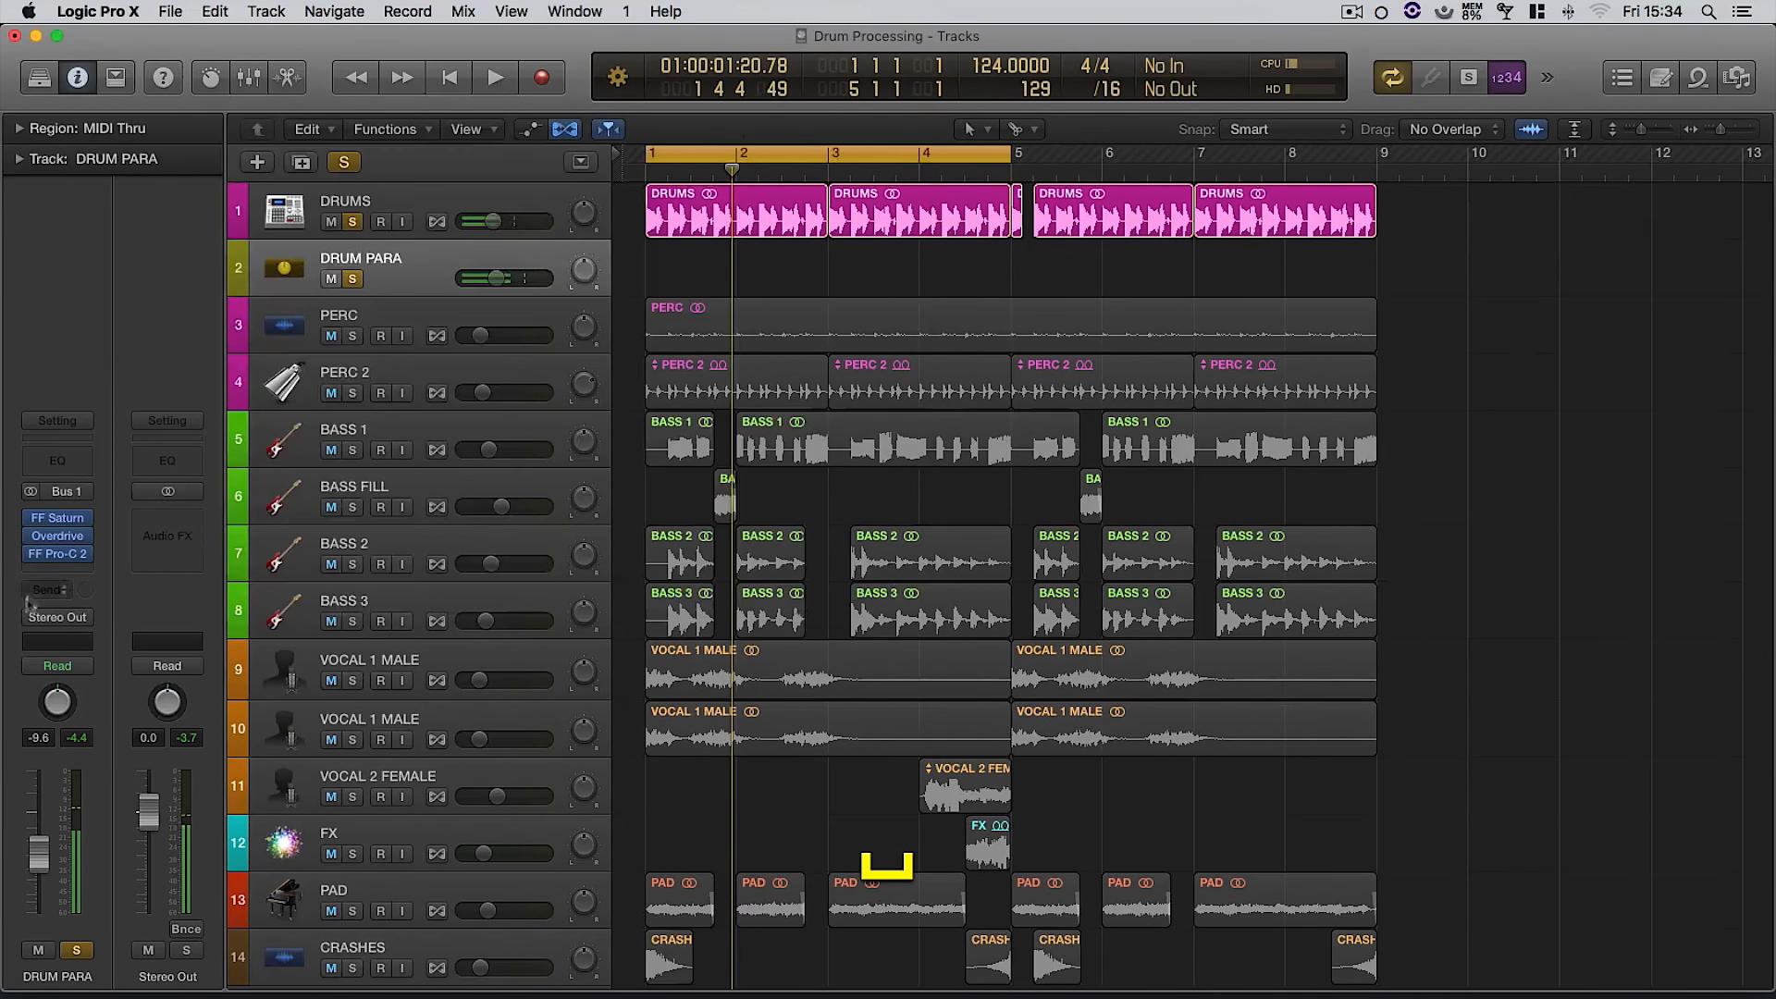
click(59, 555)
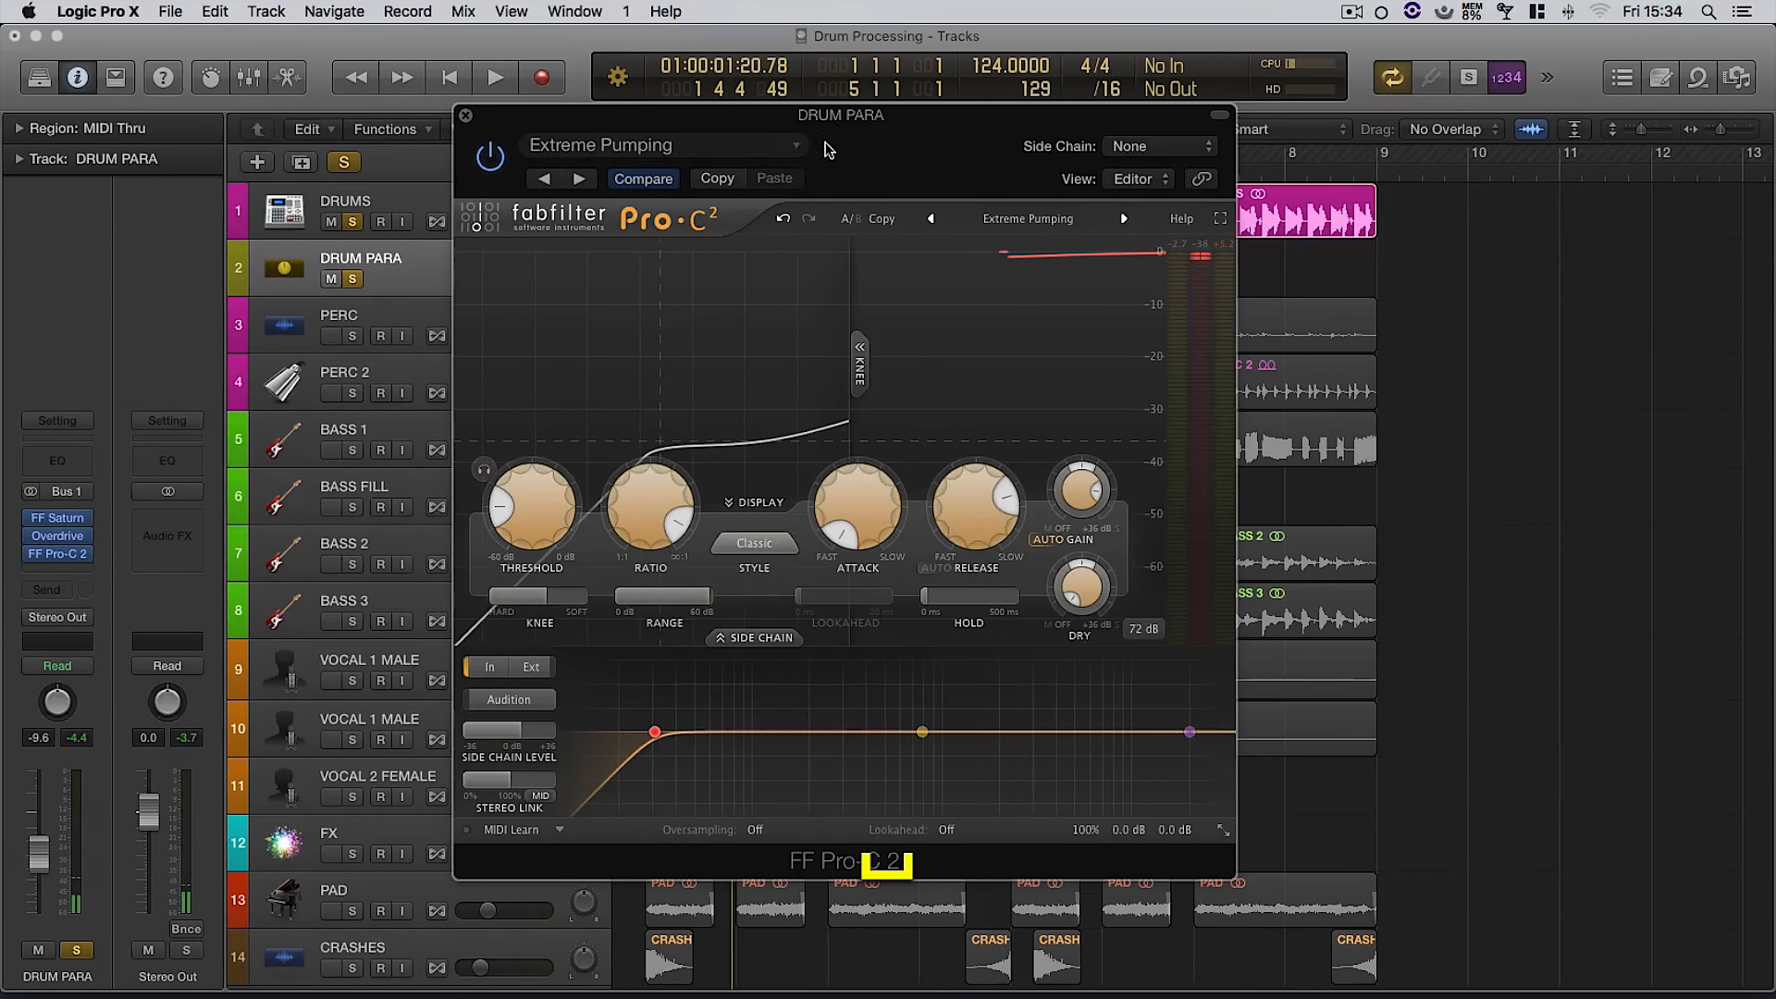
key(space)
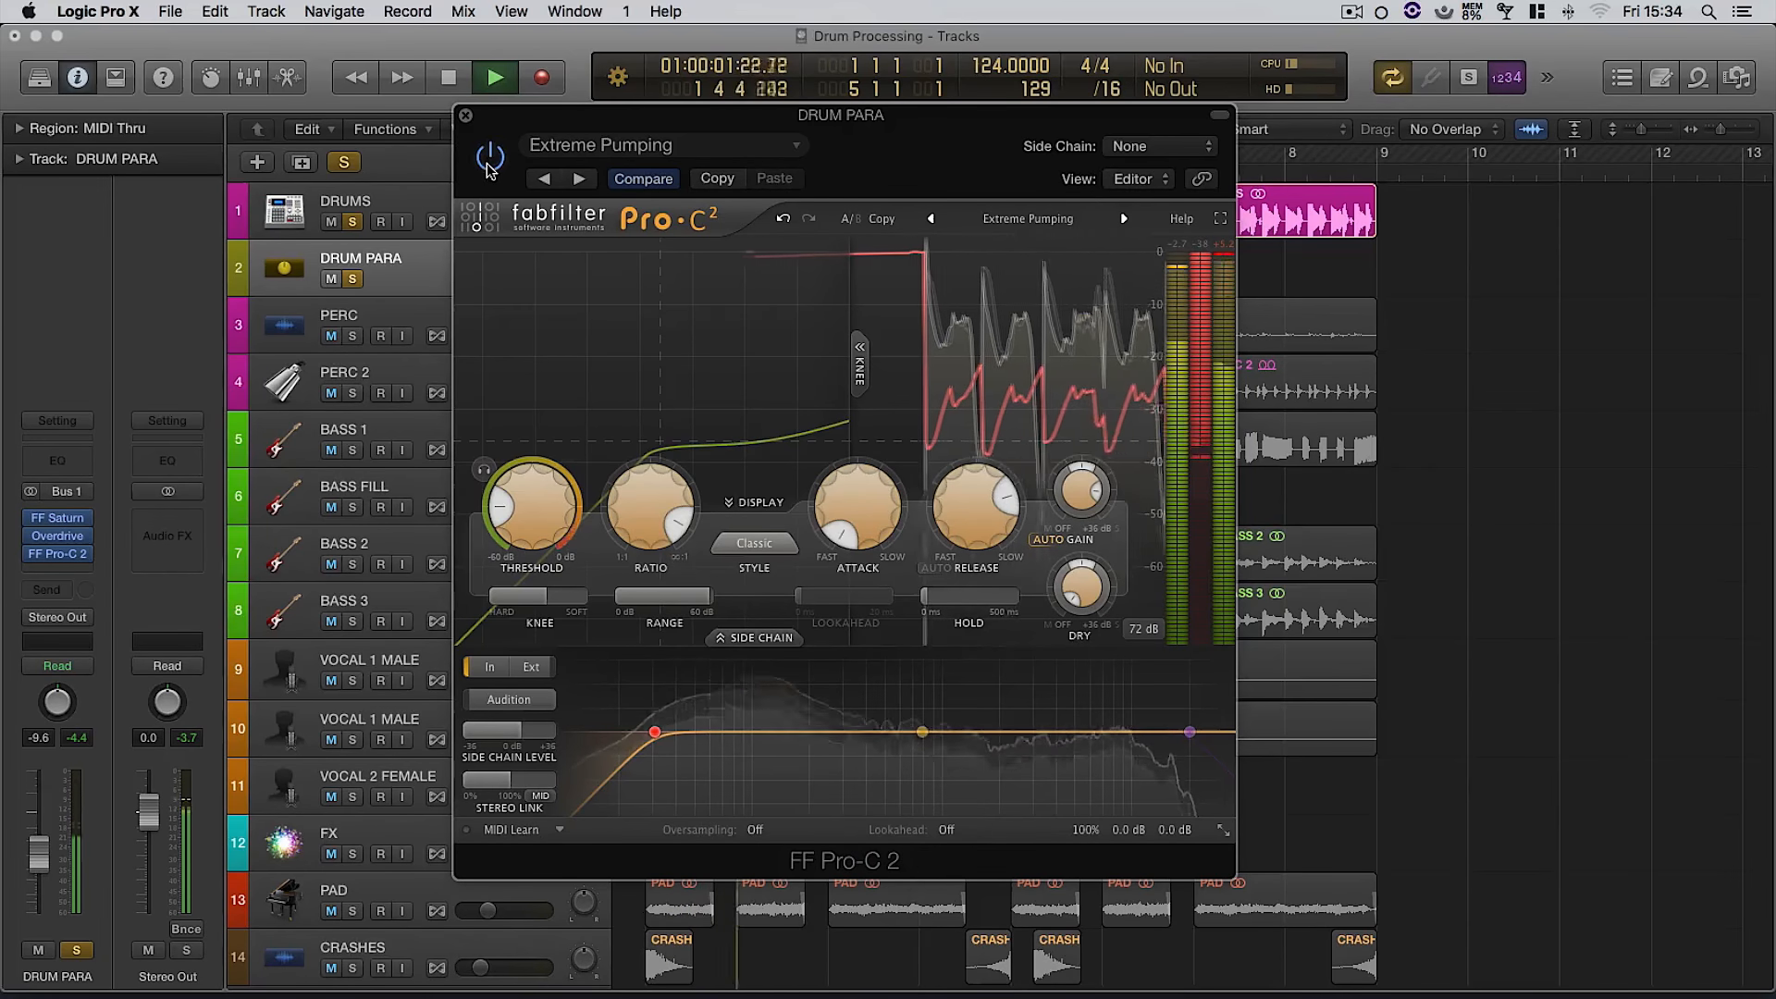
click(491, 159)
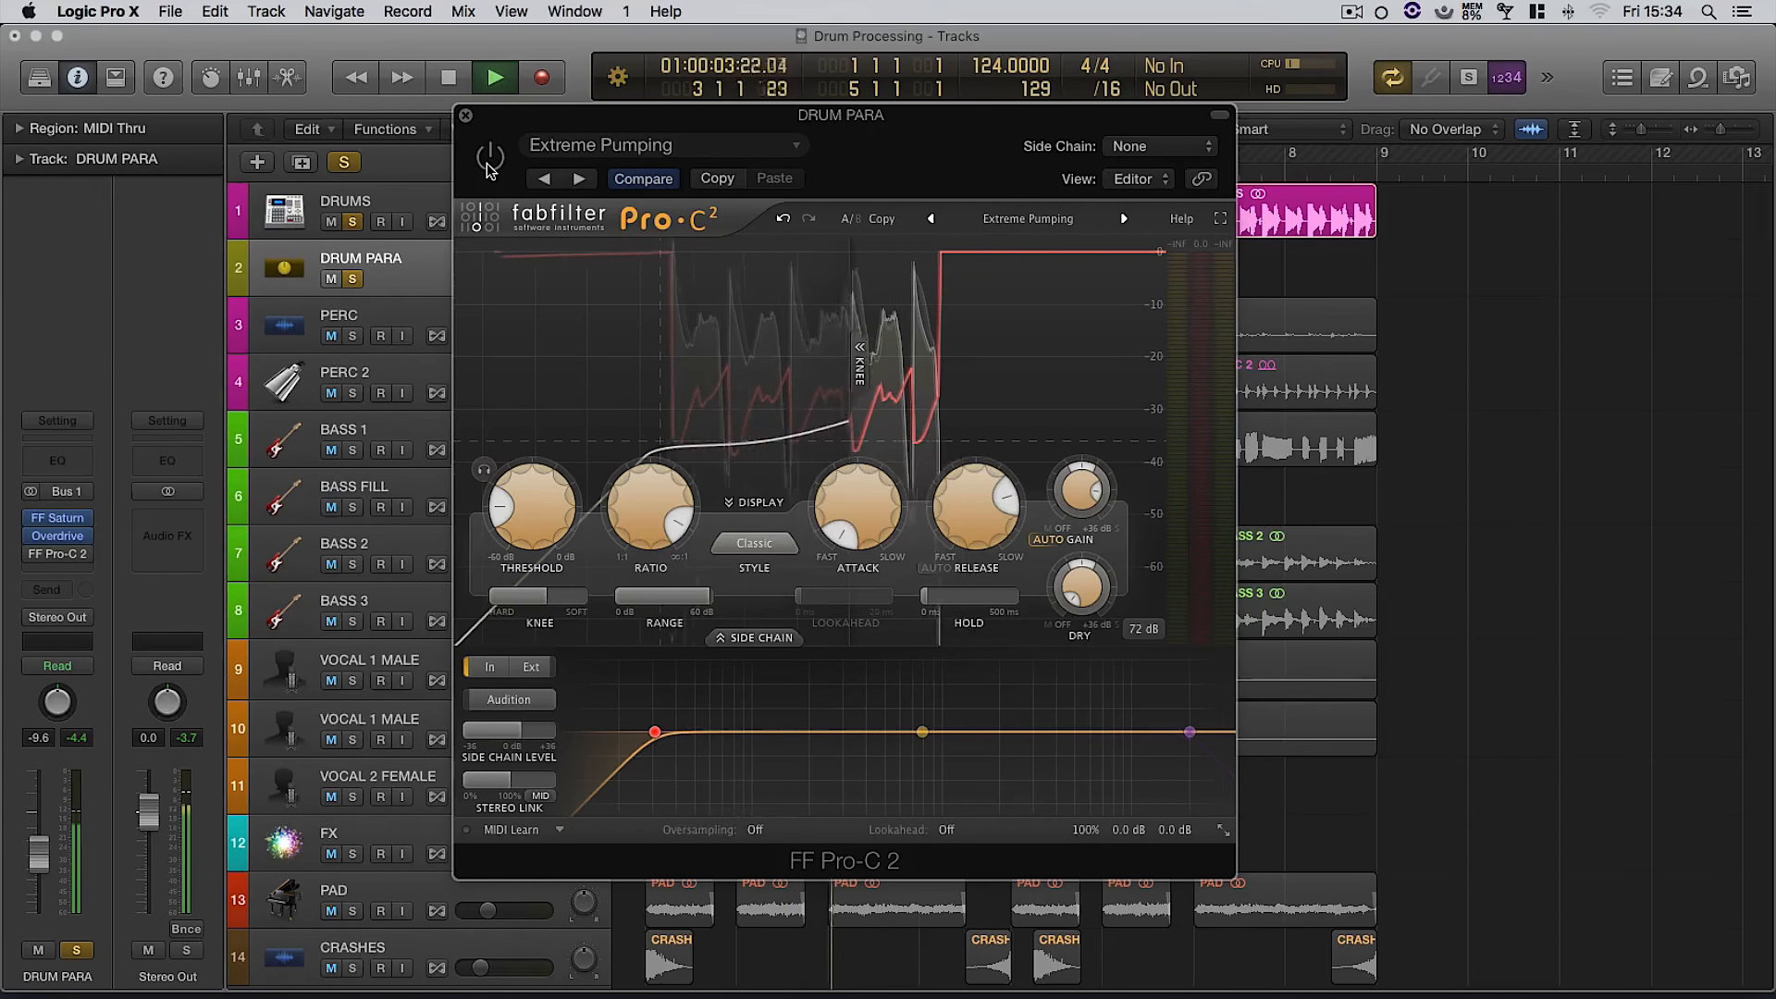
key(space)
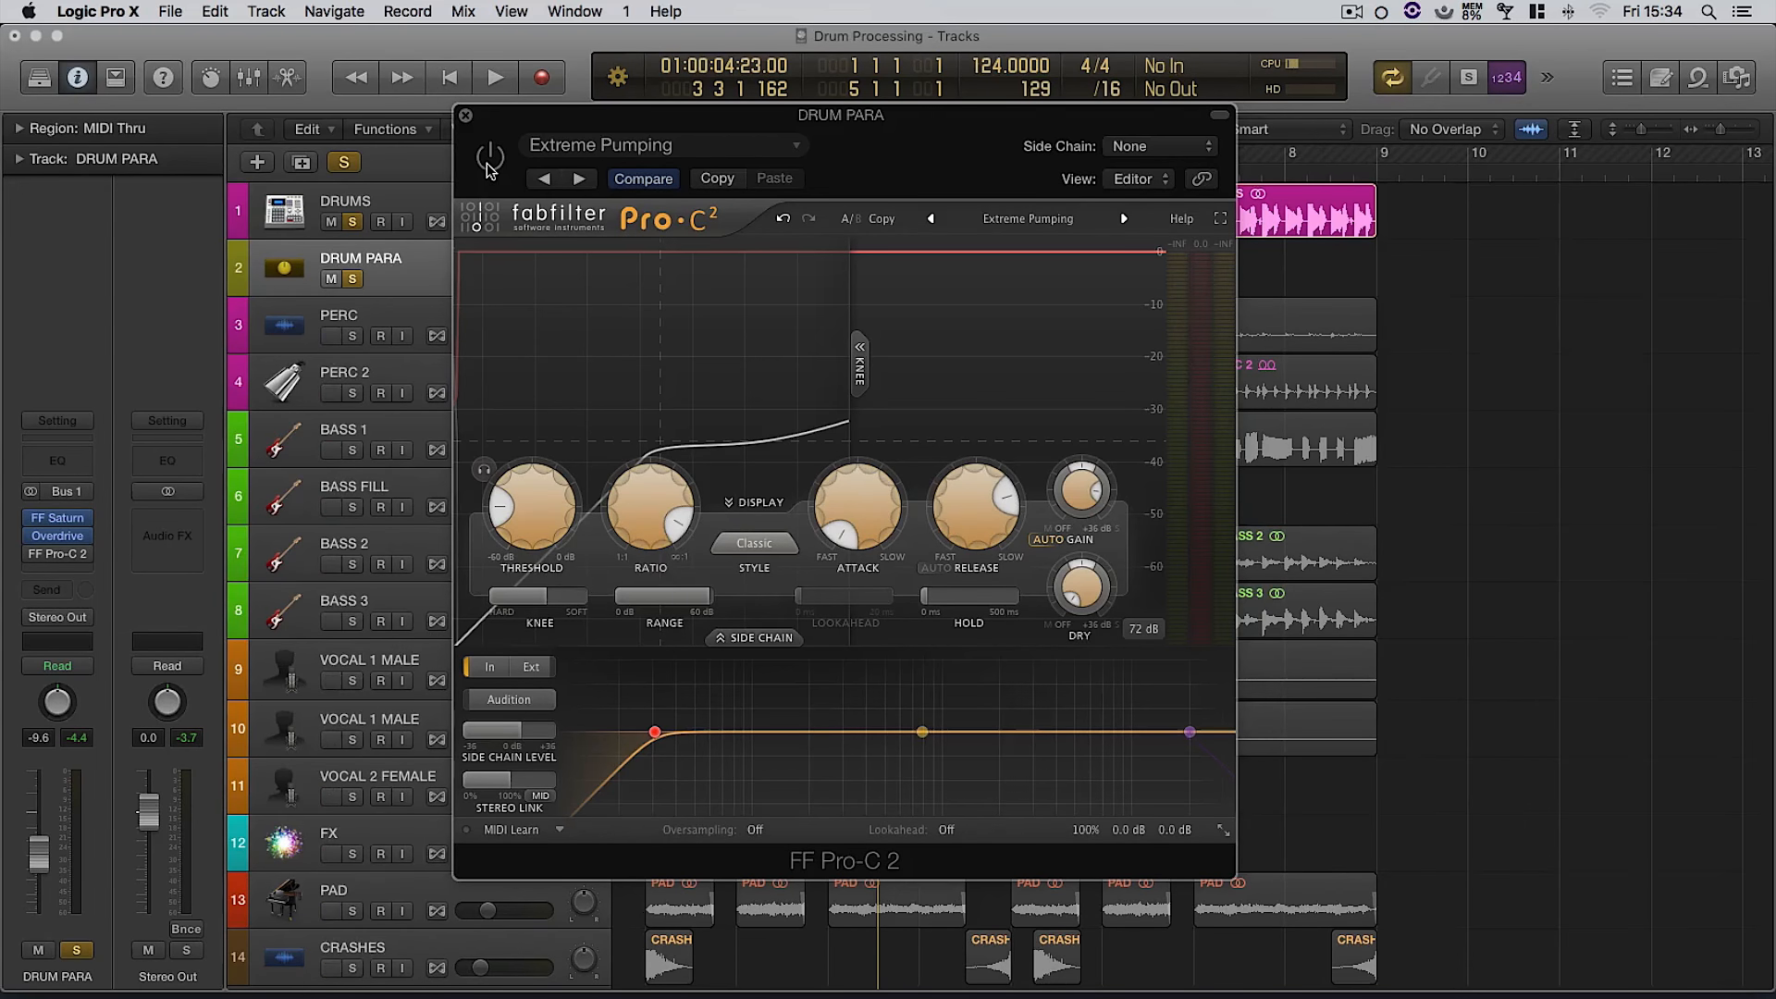
- Compare the drums with FF Pro-C 2 bypassed and active during playback, leaving it enabled, and close its window
key(space)
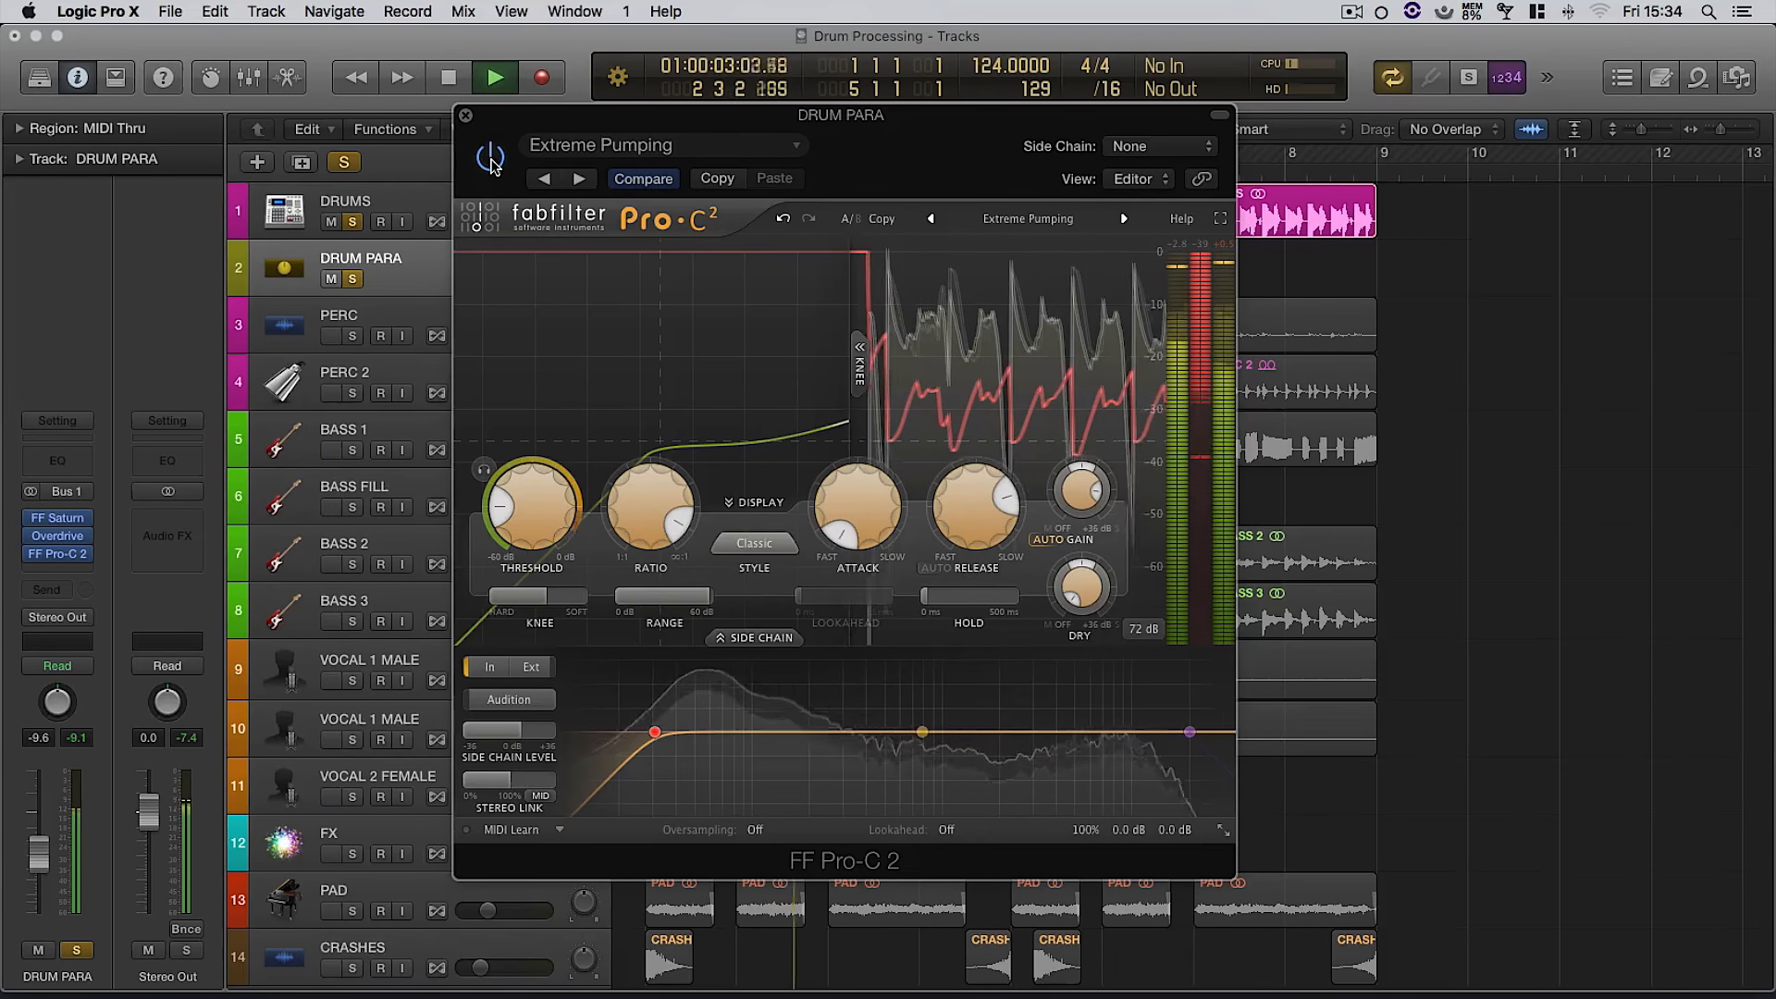
key(space)
click(491, 159)
key(space)
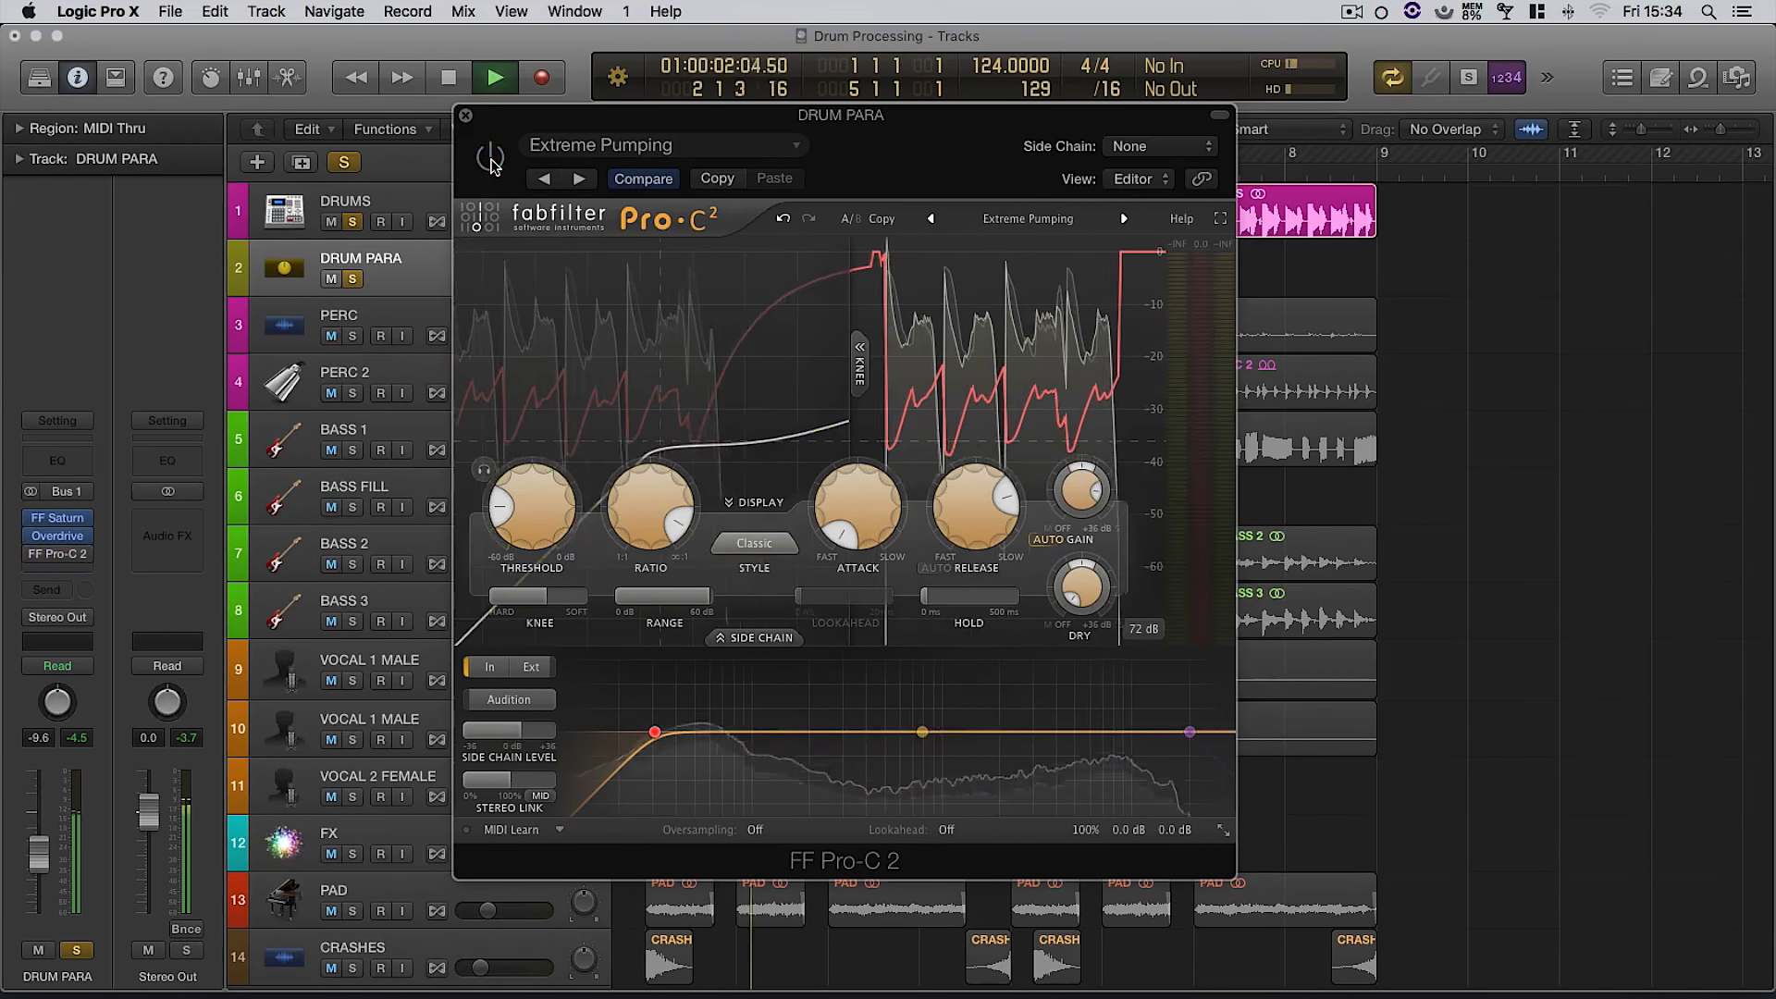
click(492, 159)
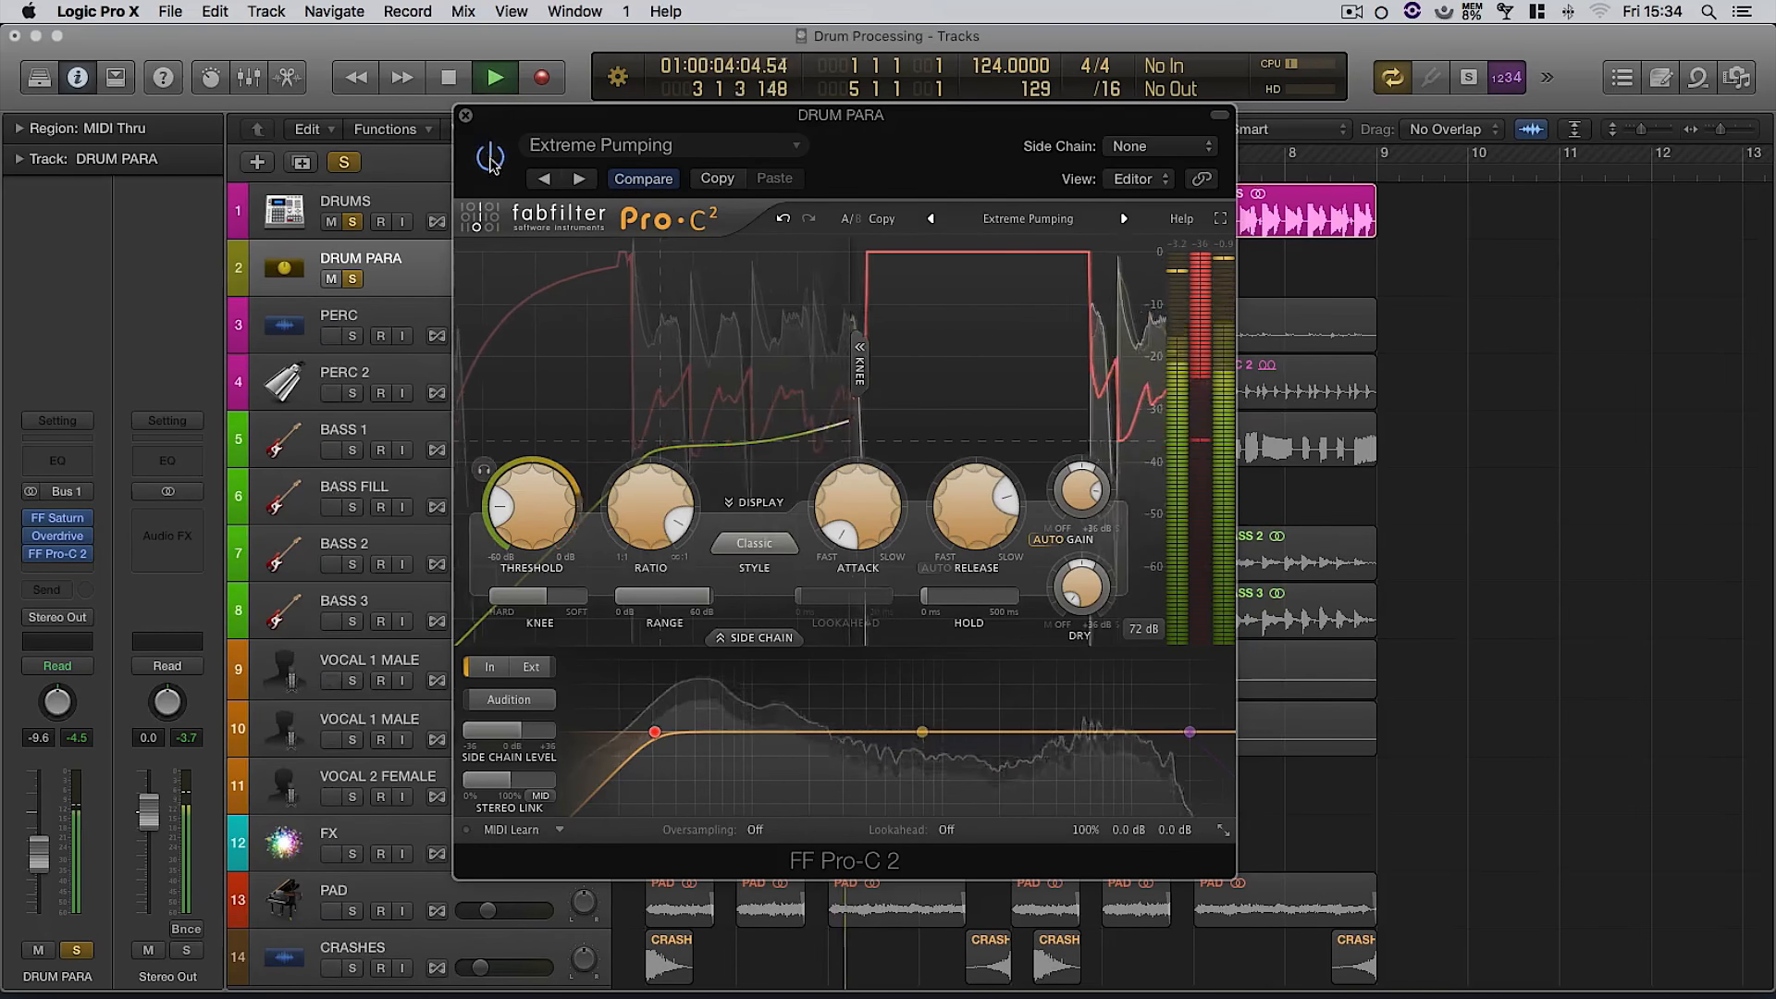
click(466, 115)
key(space)
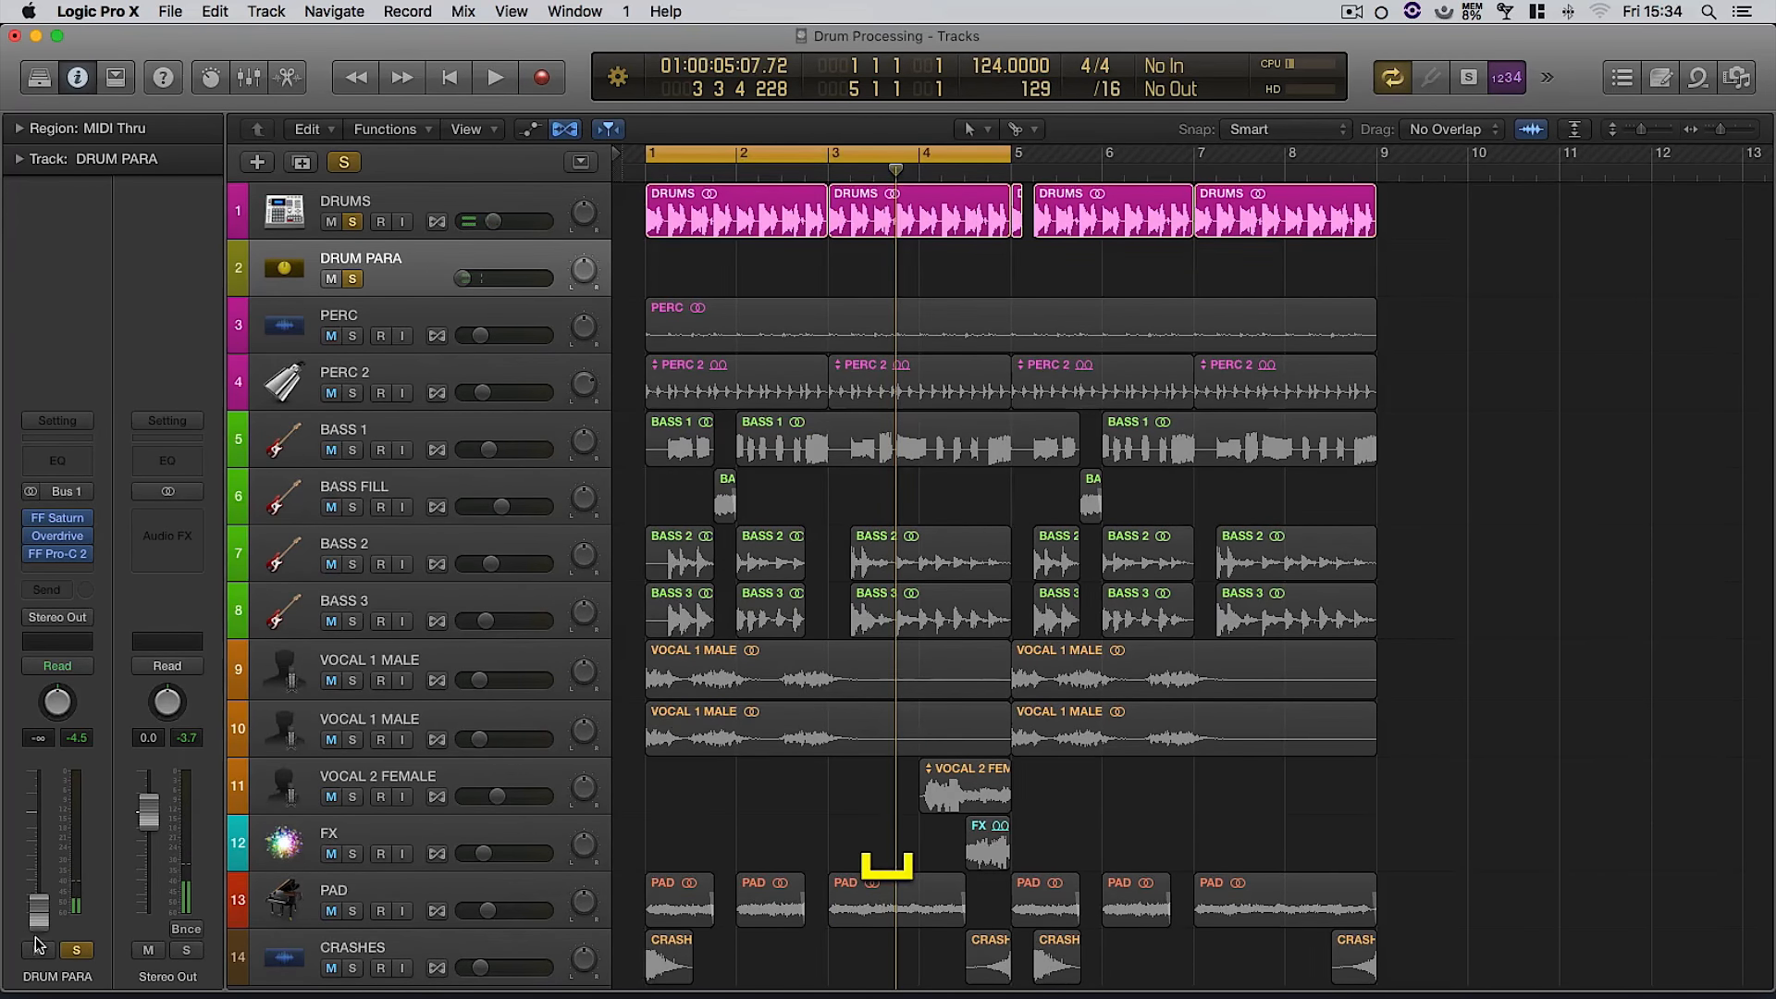
- Blend DRUM PARA in from silence during playback, raising its fader to -6.8 dB
key(space)
drag(37, 911, 38, 844)
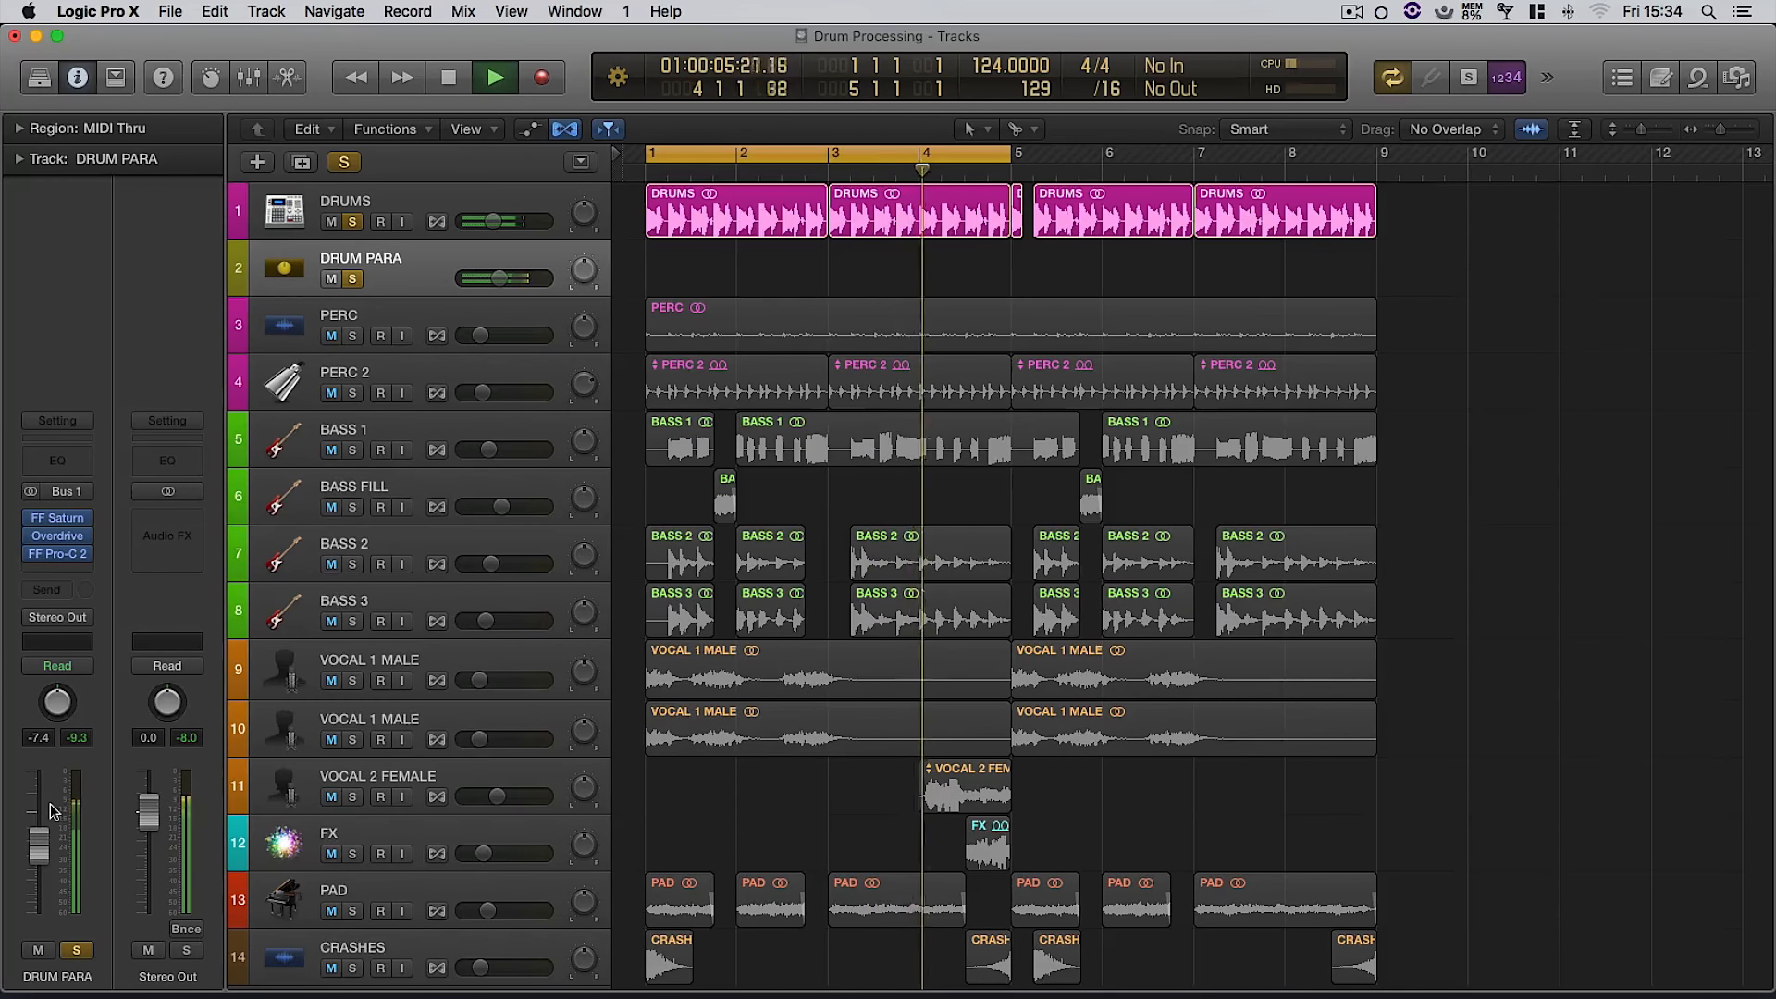
drag(48, 864, 48, 863)
key(space)
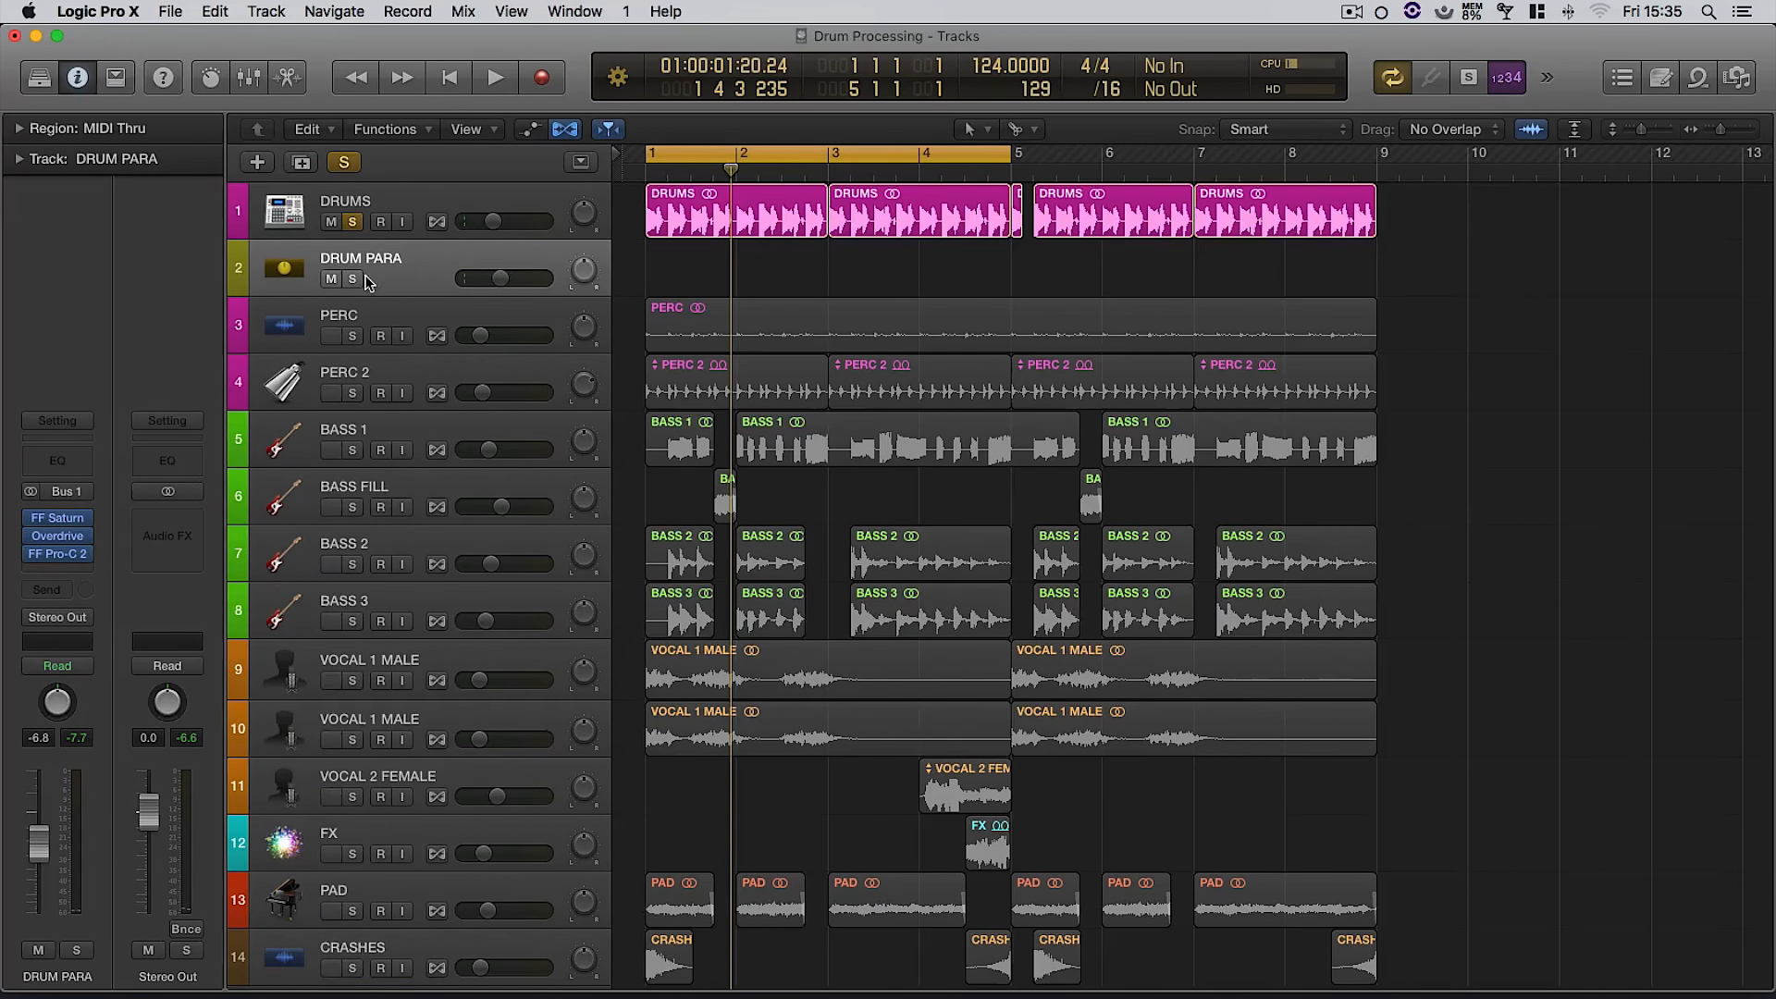
- Unsolo the drums, compare the full mix with DRUM PARA muted and unmuted, and lower its fader to -11.2 dB
click(352, 222)
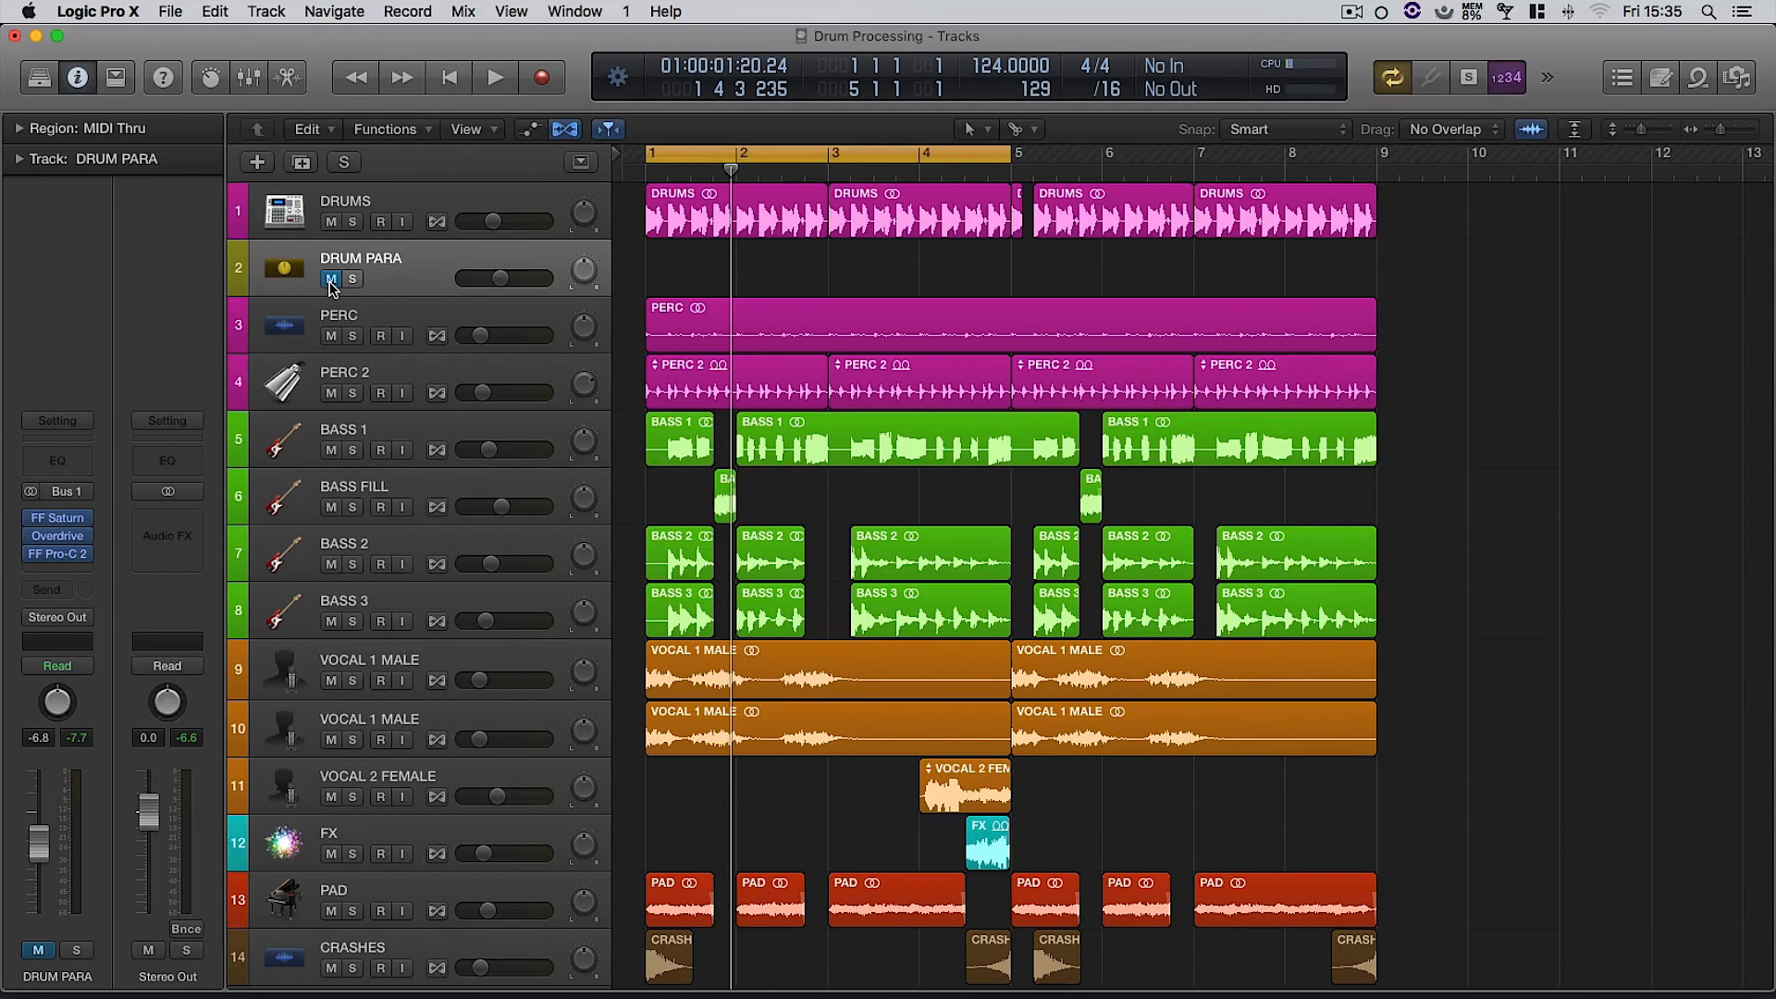
key(space)
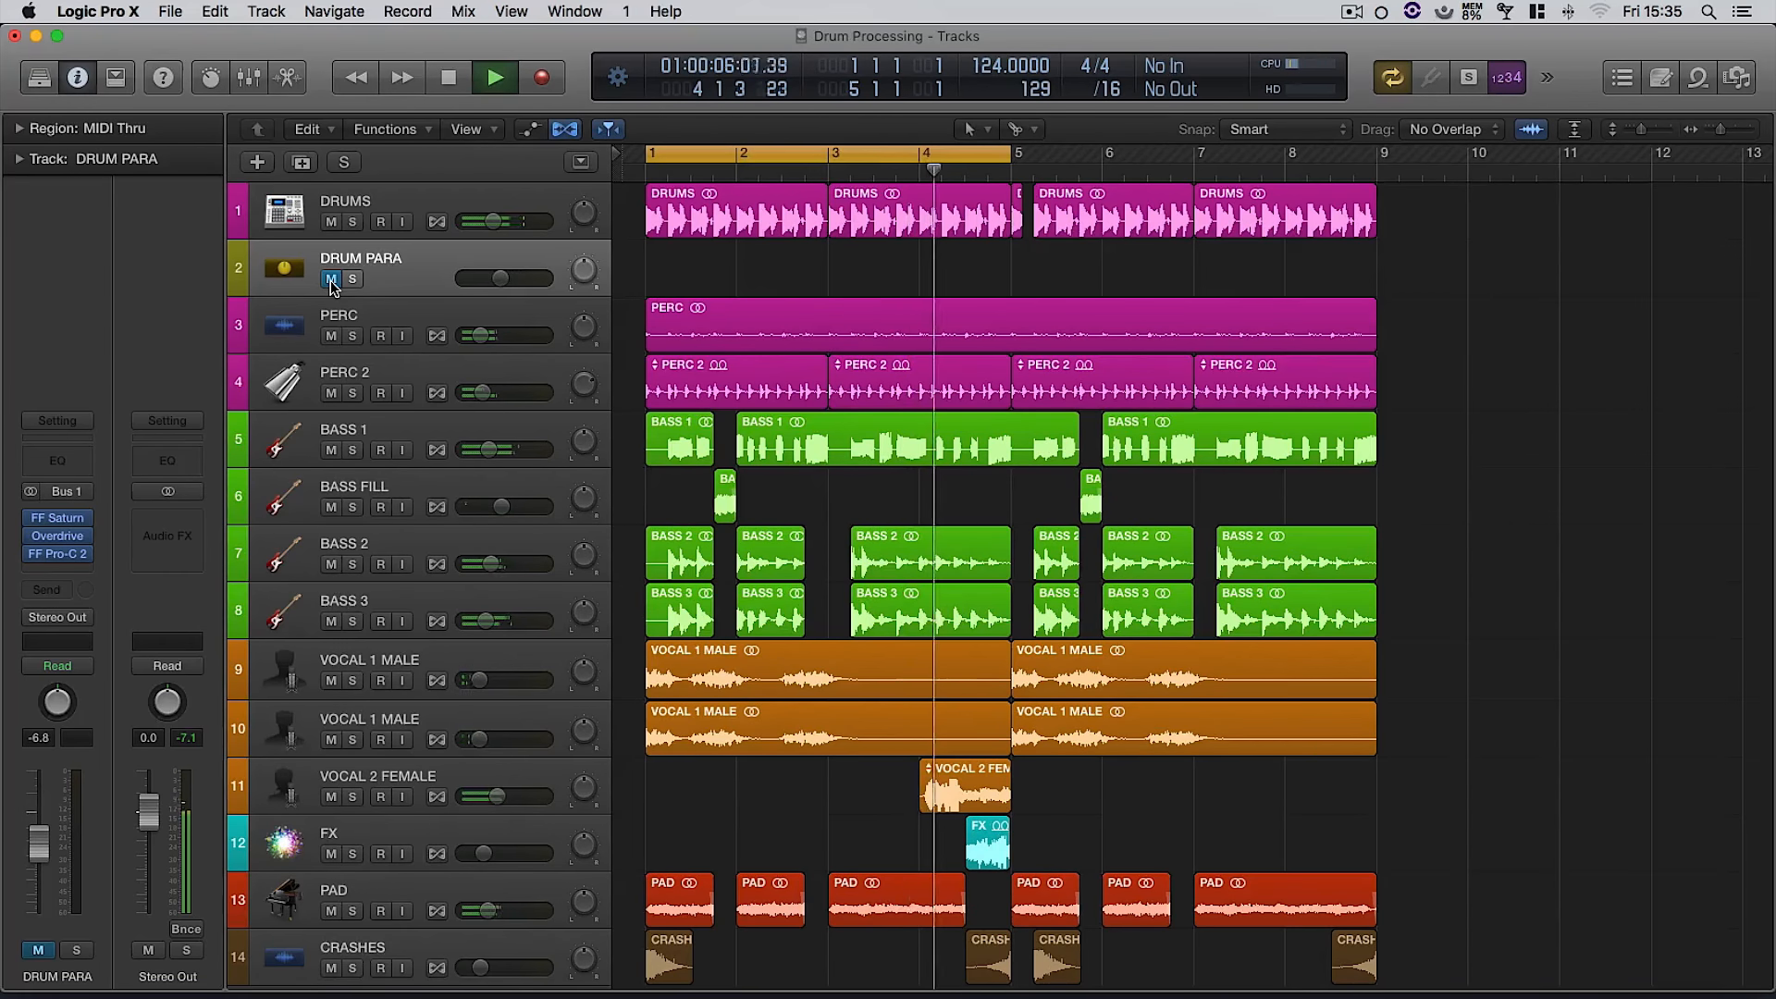
click(331, 278)
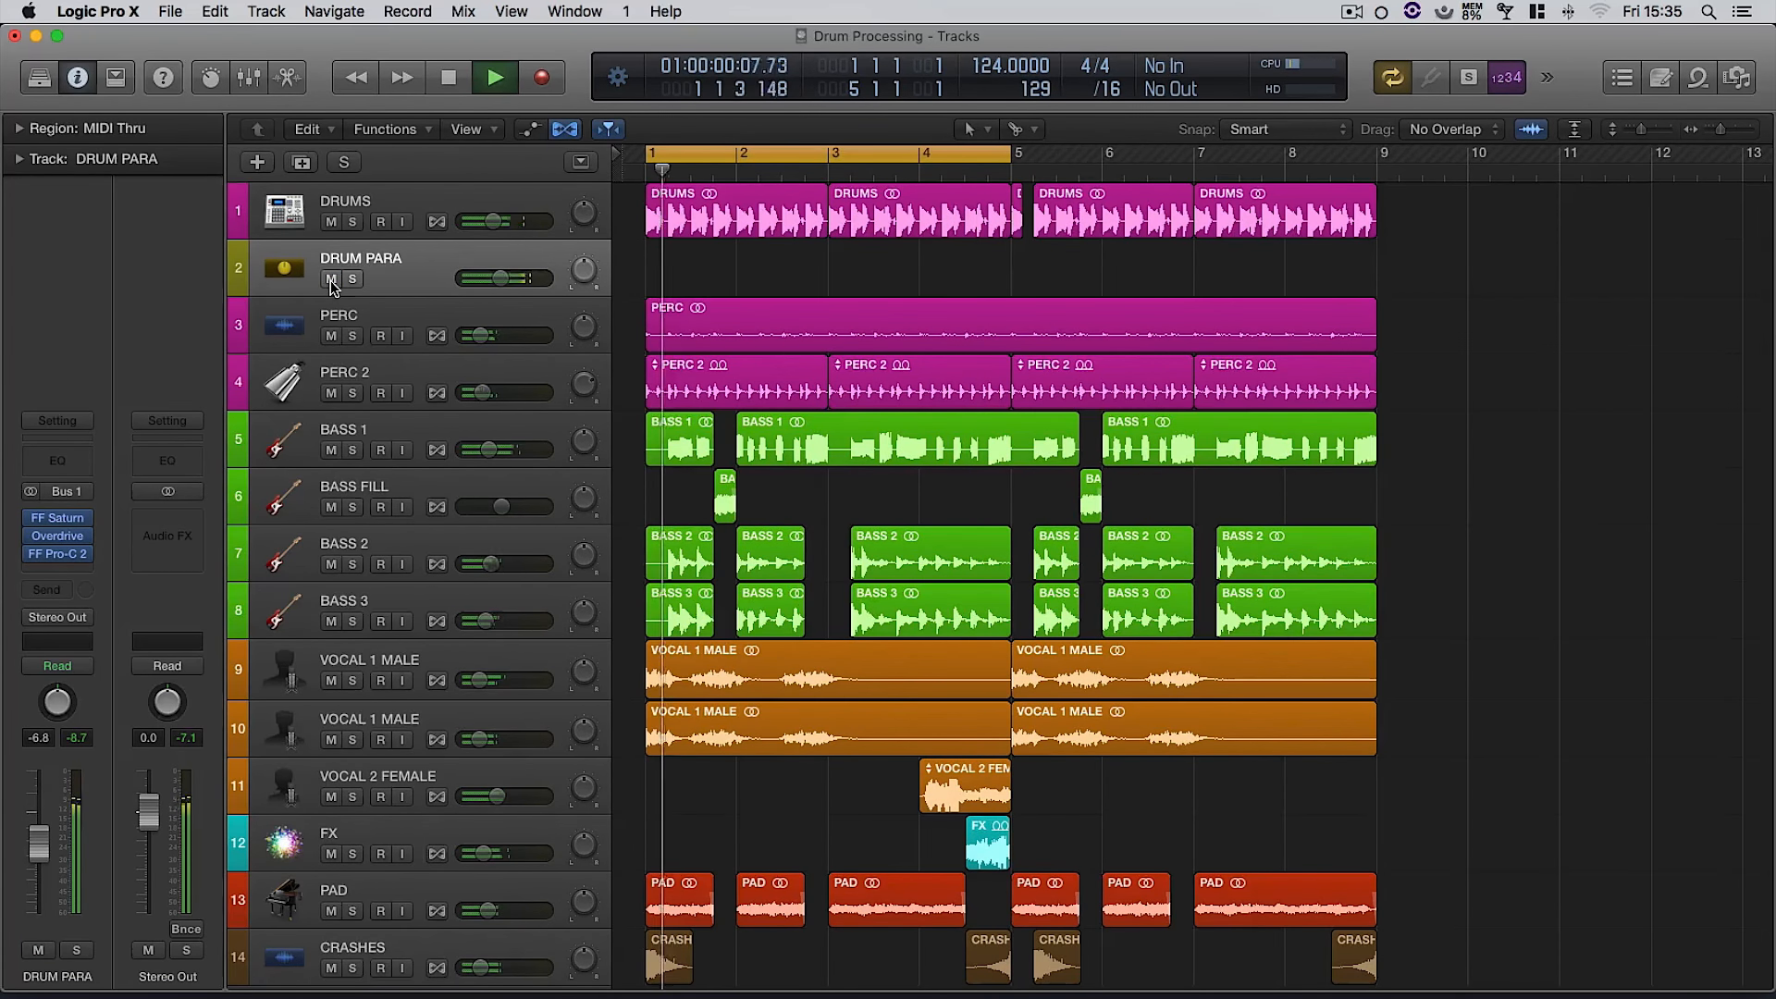
drag(51, 849, 40, 868)
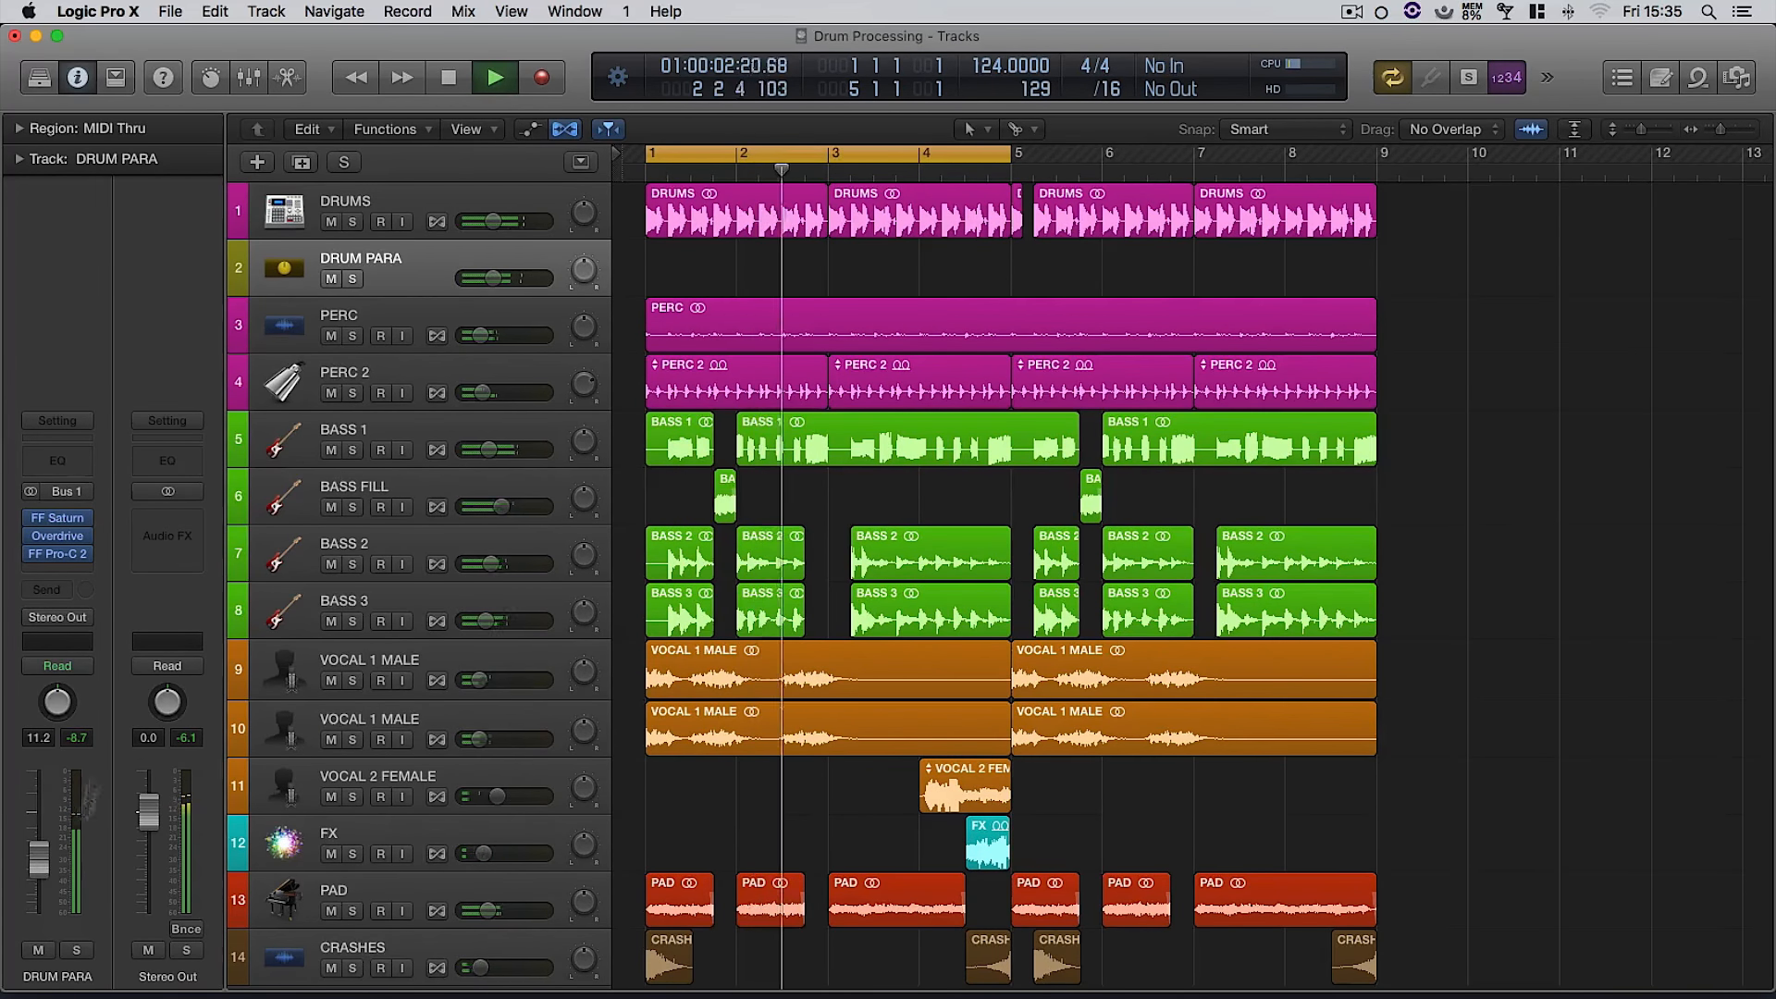
- Lower FF Saturn's Band 1 Treble to +2.85 dB on DRUM PARA, and set the bus fader to -11.6 dB during playback
mouse_move(77, 552)
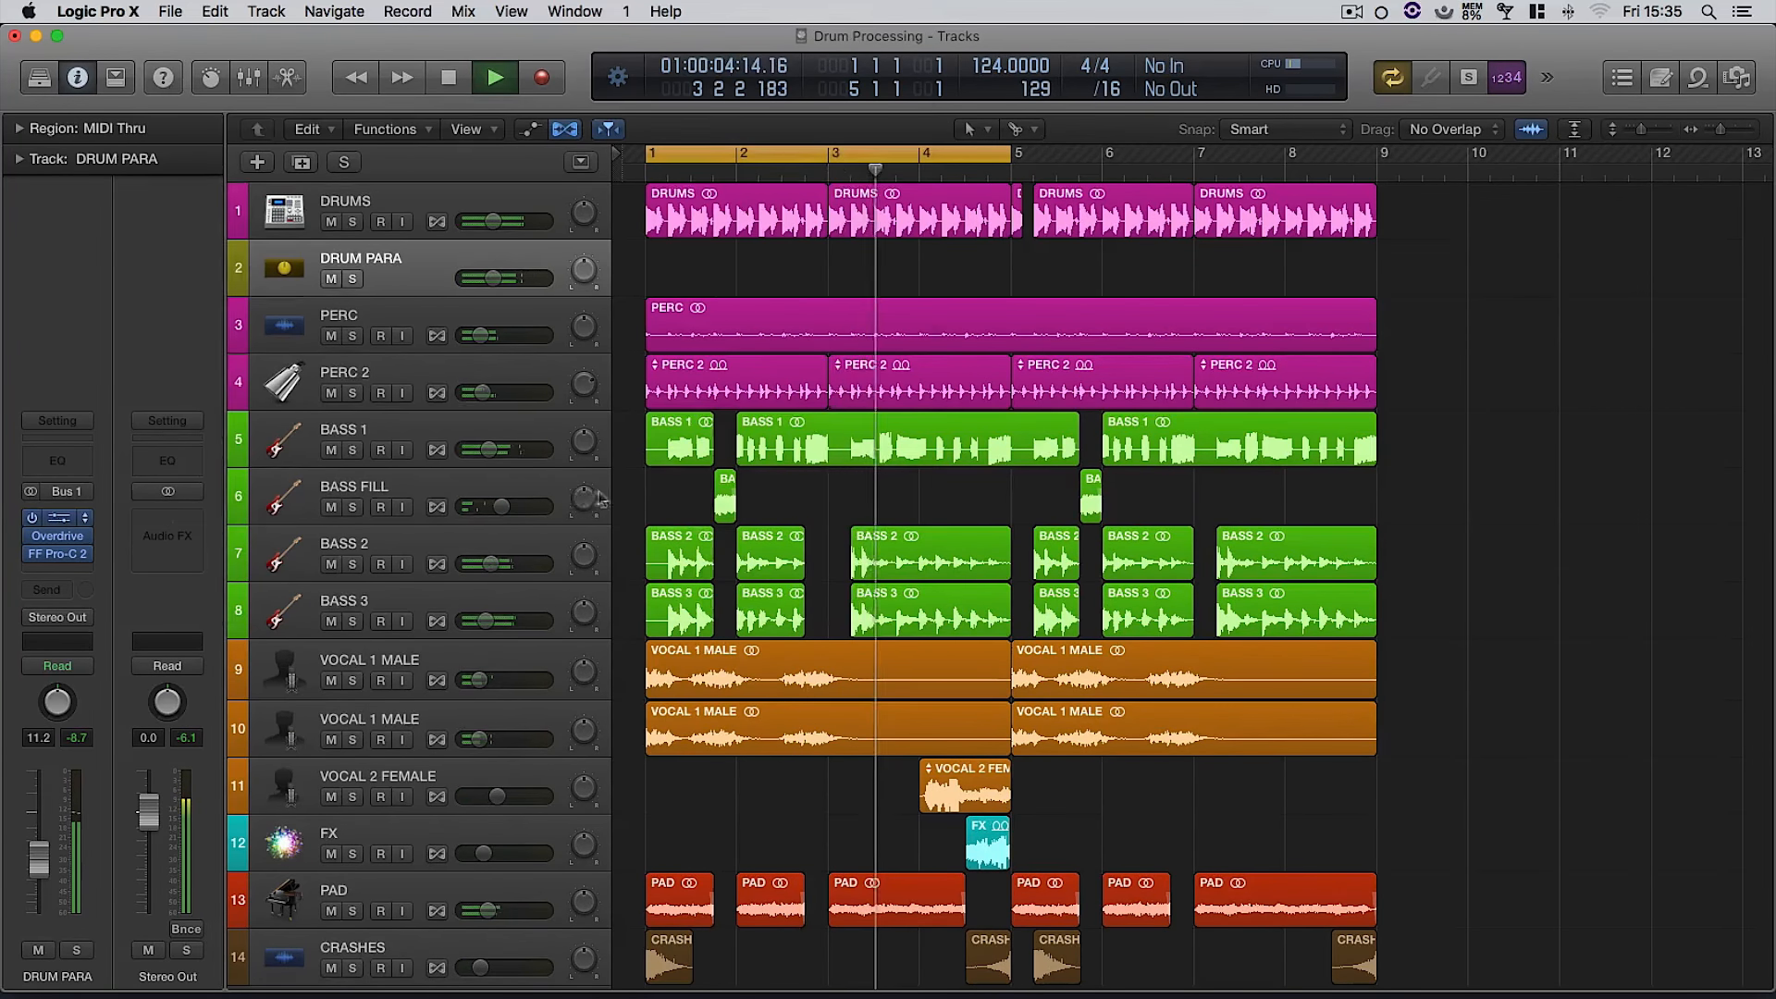
click(57, 517)
key(space)
mouse_move(700, 456)
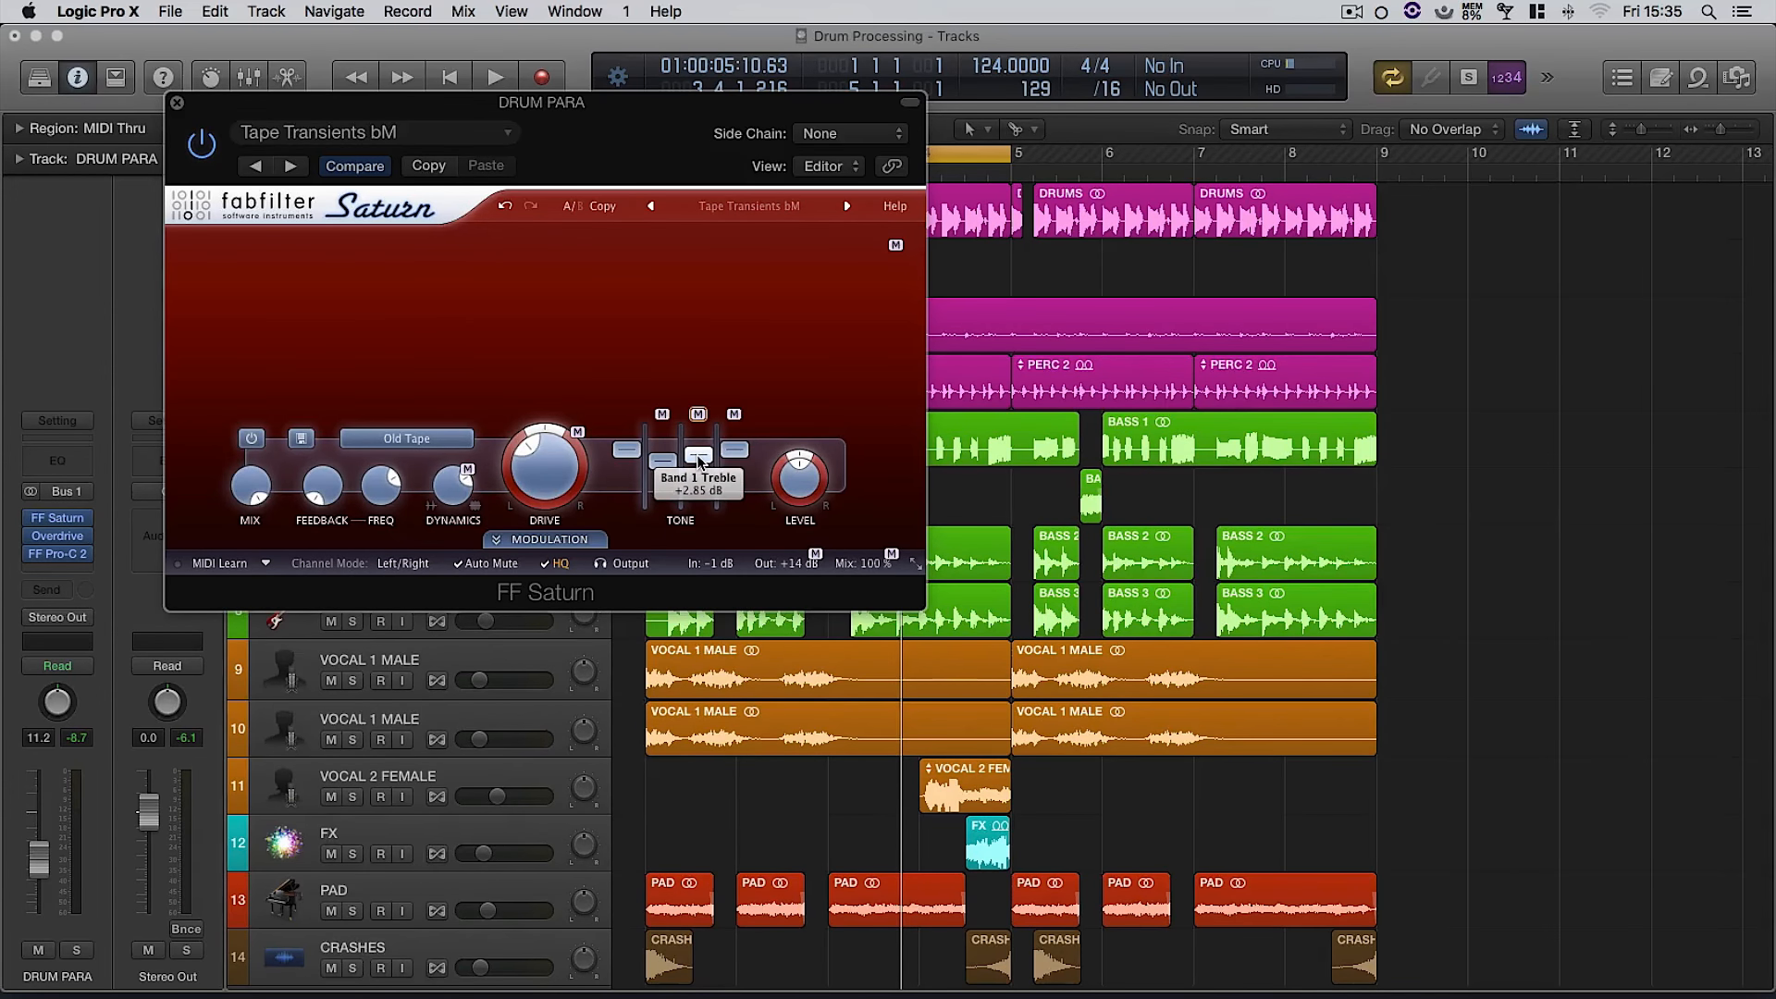
key(space)
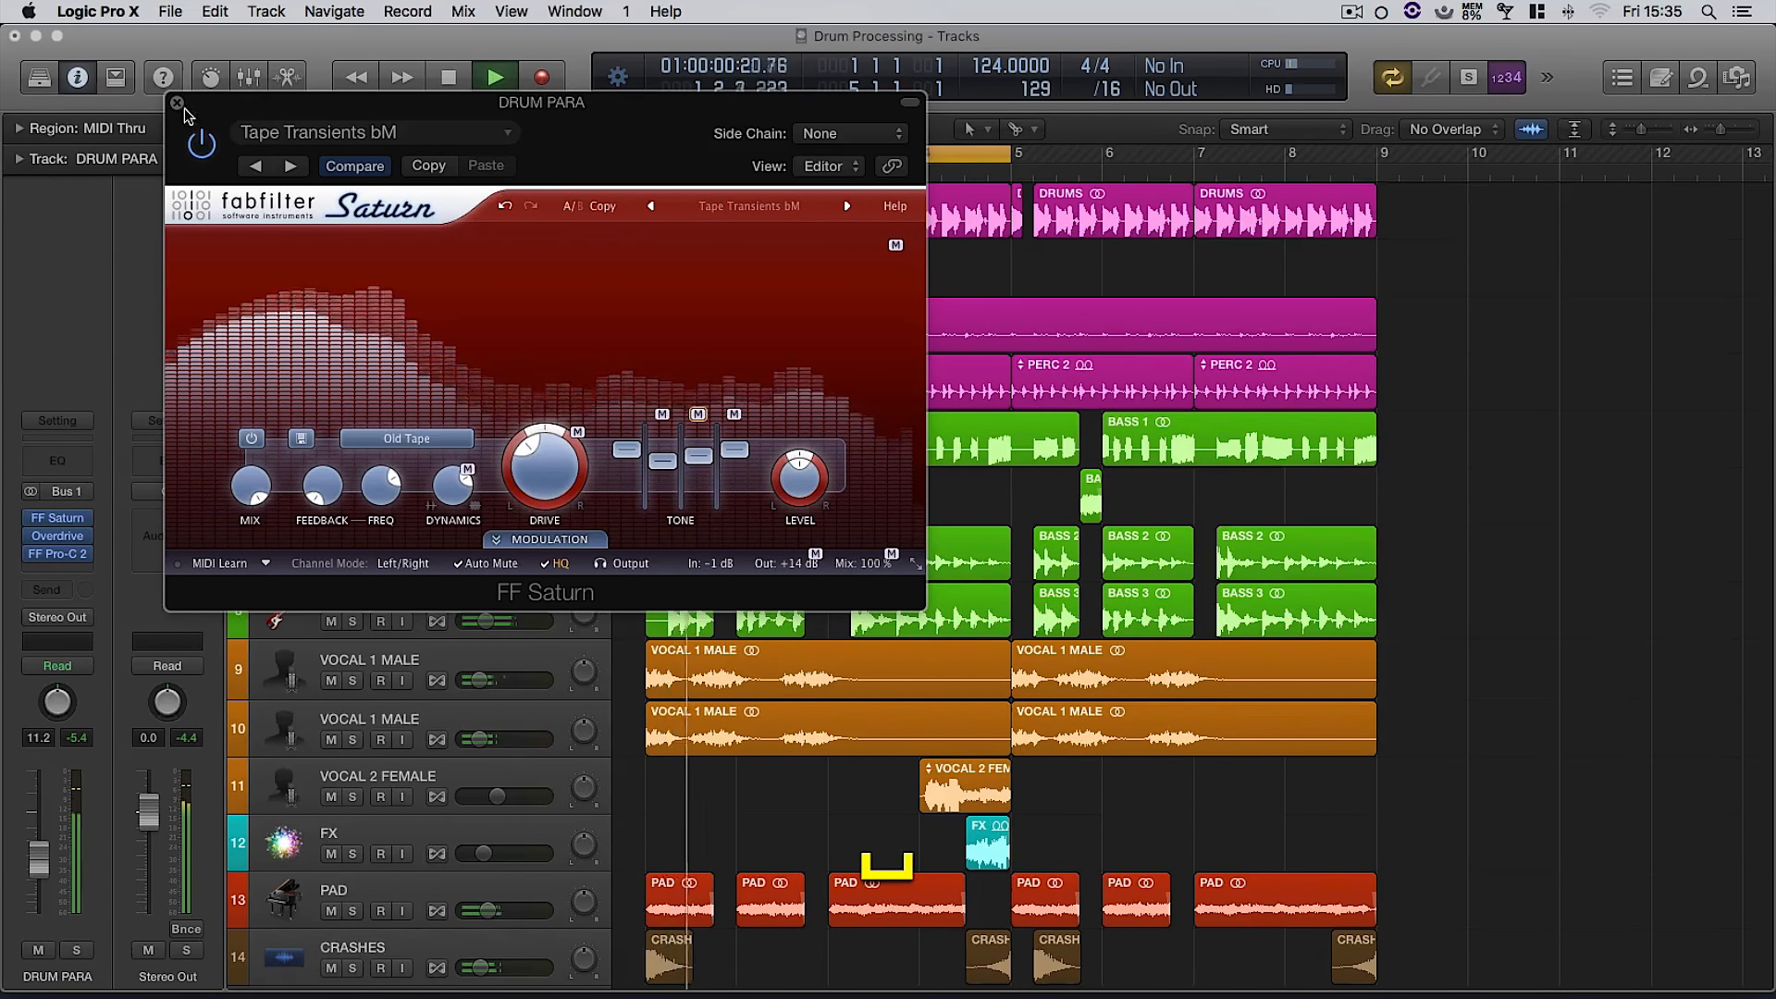
key(v)
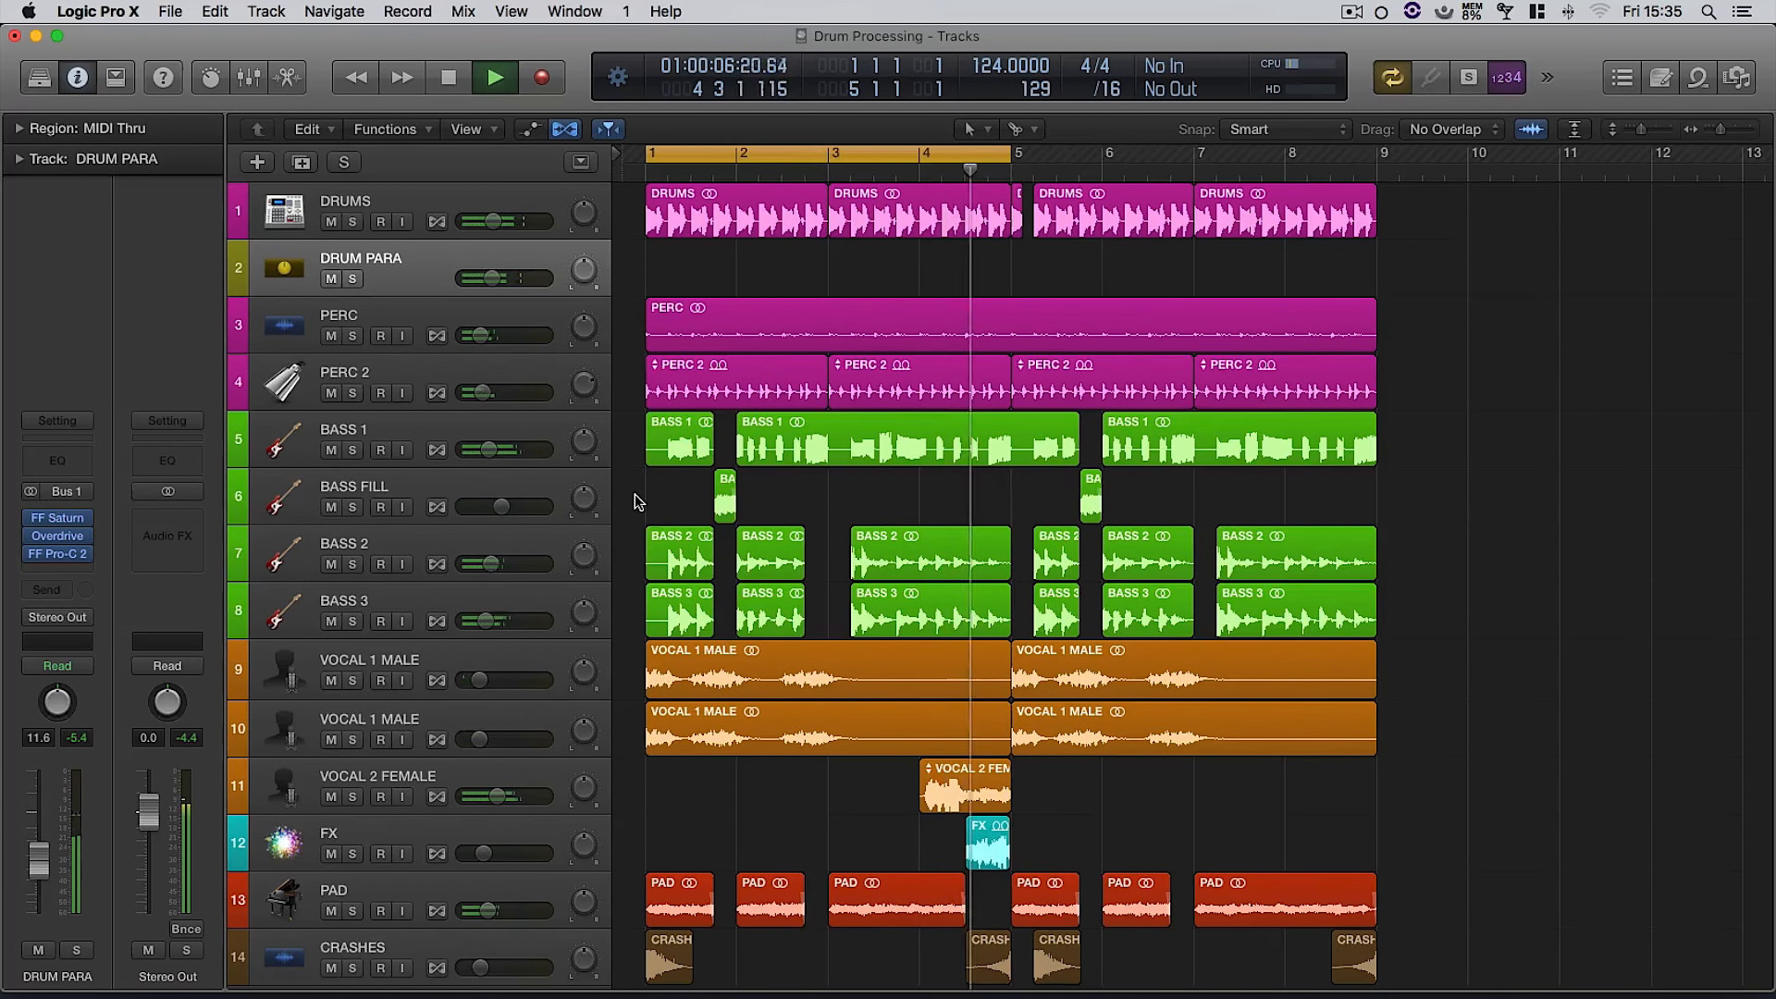
key(space)
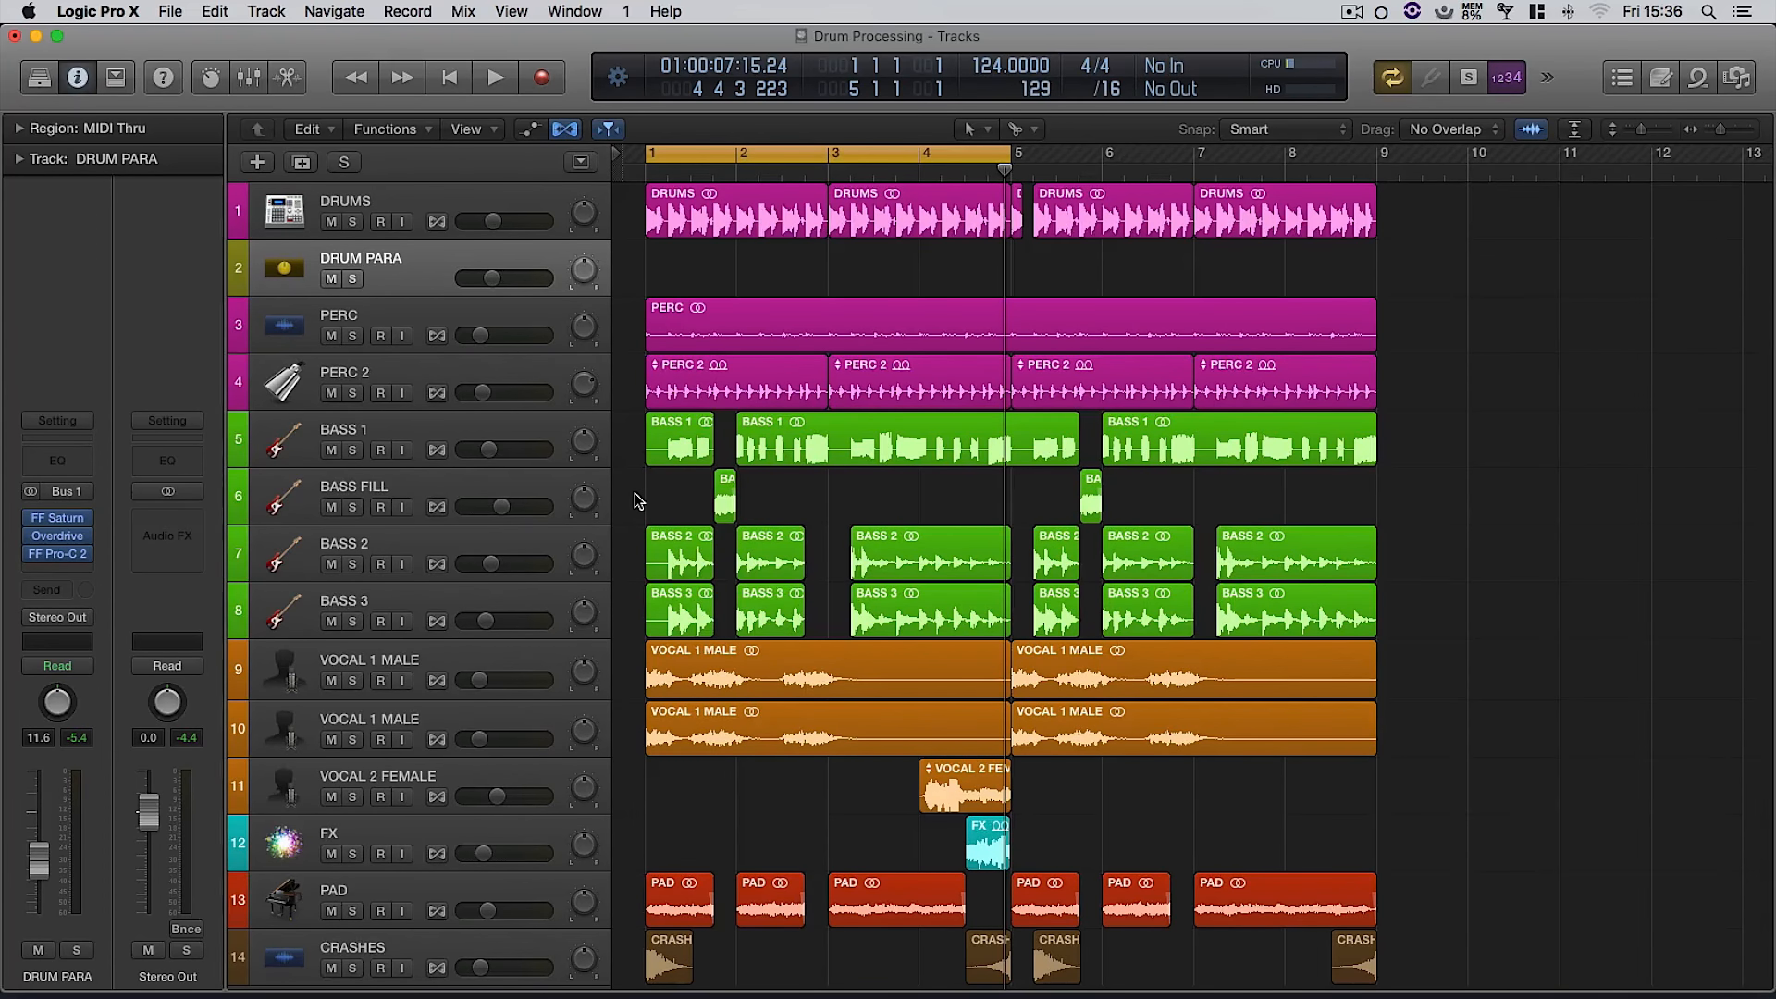
- Solo the BASS 1 track and play it to check its peak level
click(459, 420)
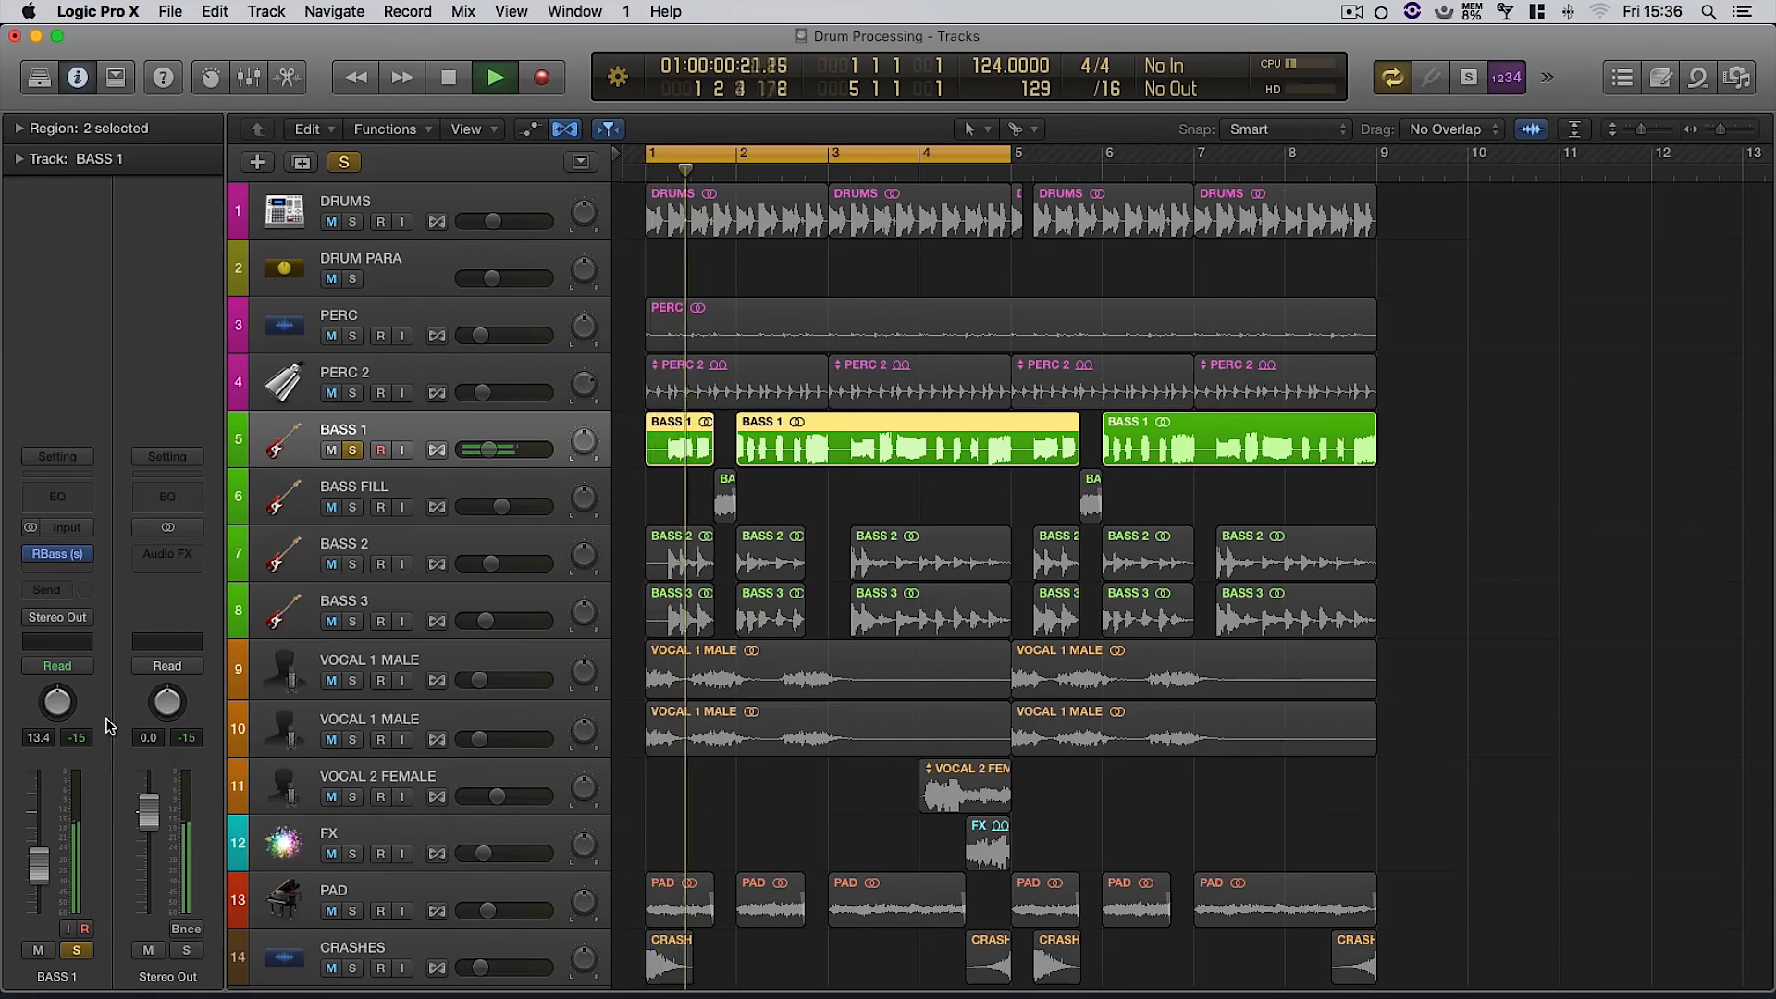
key(space)
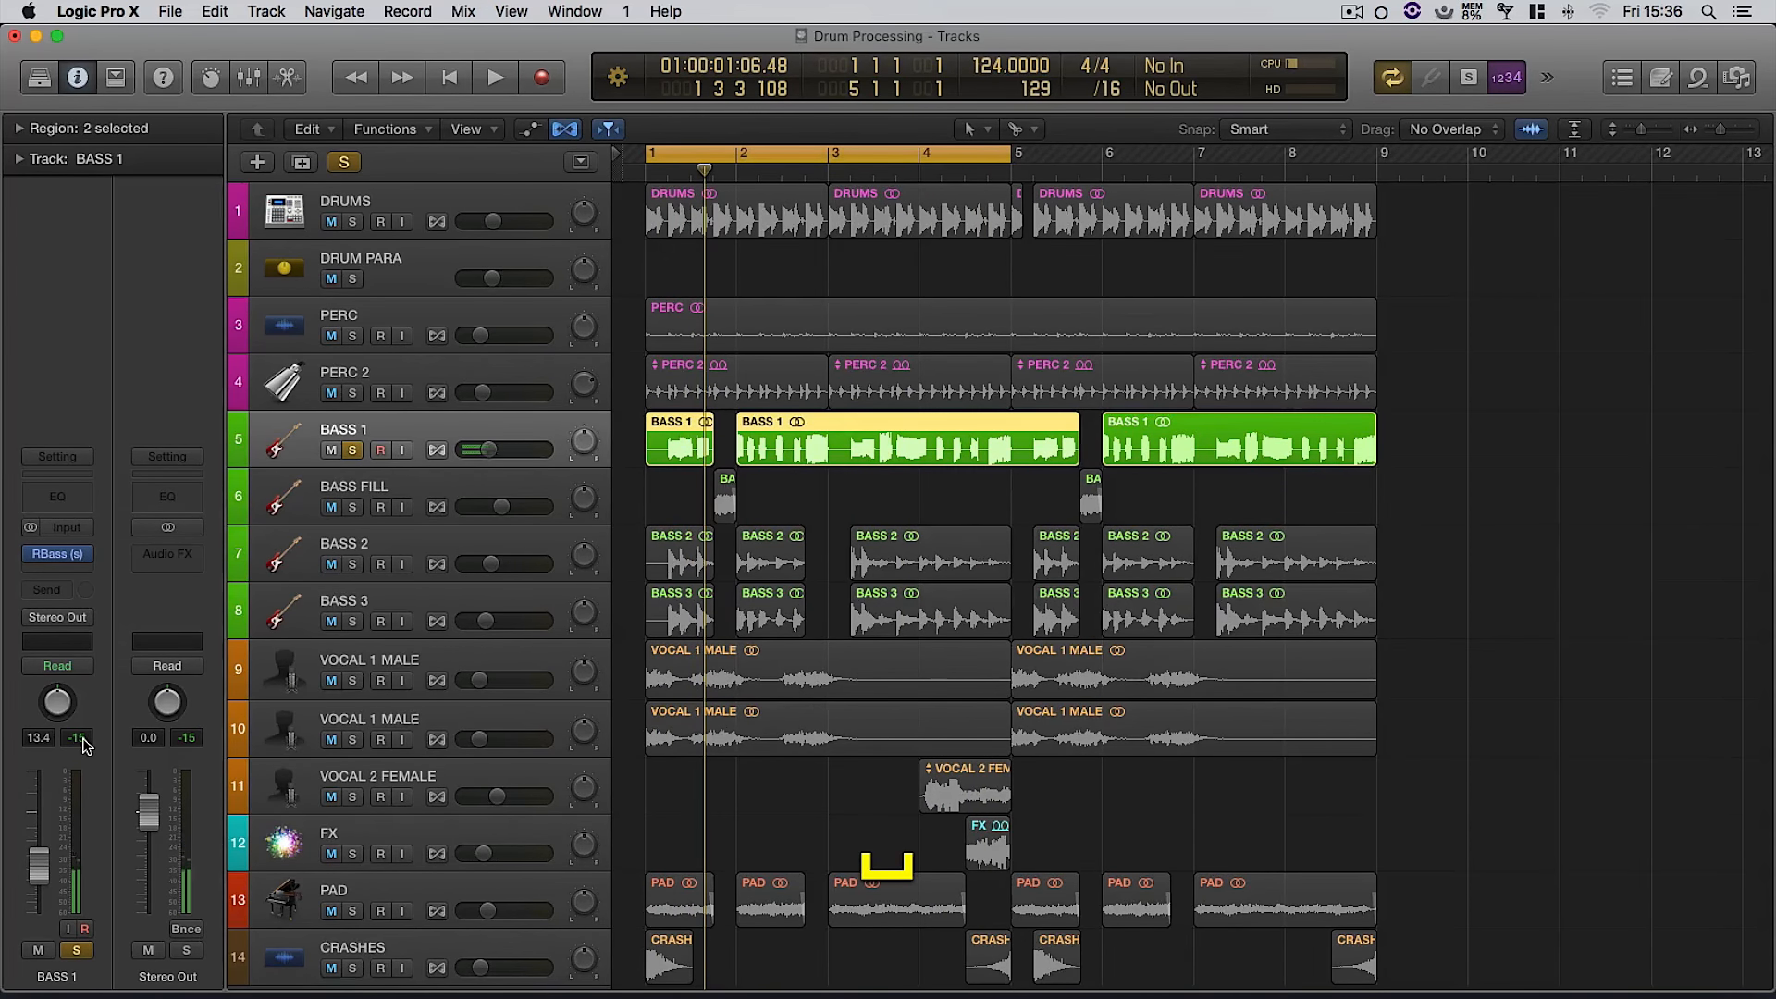
key(space)
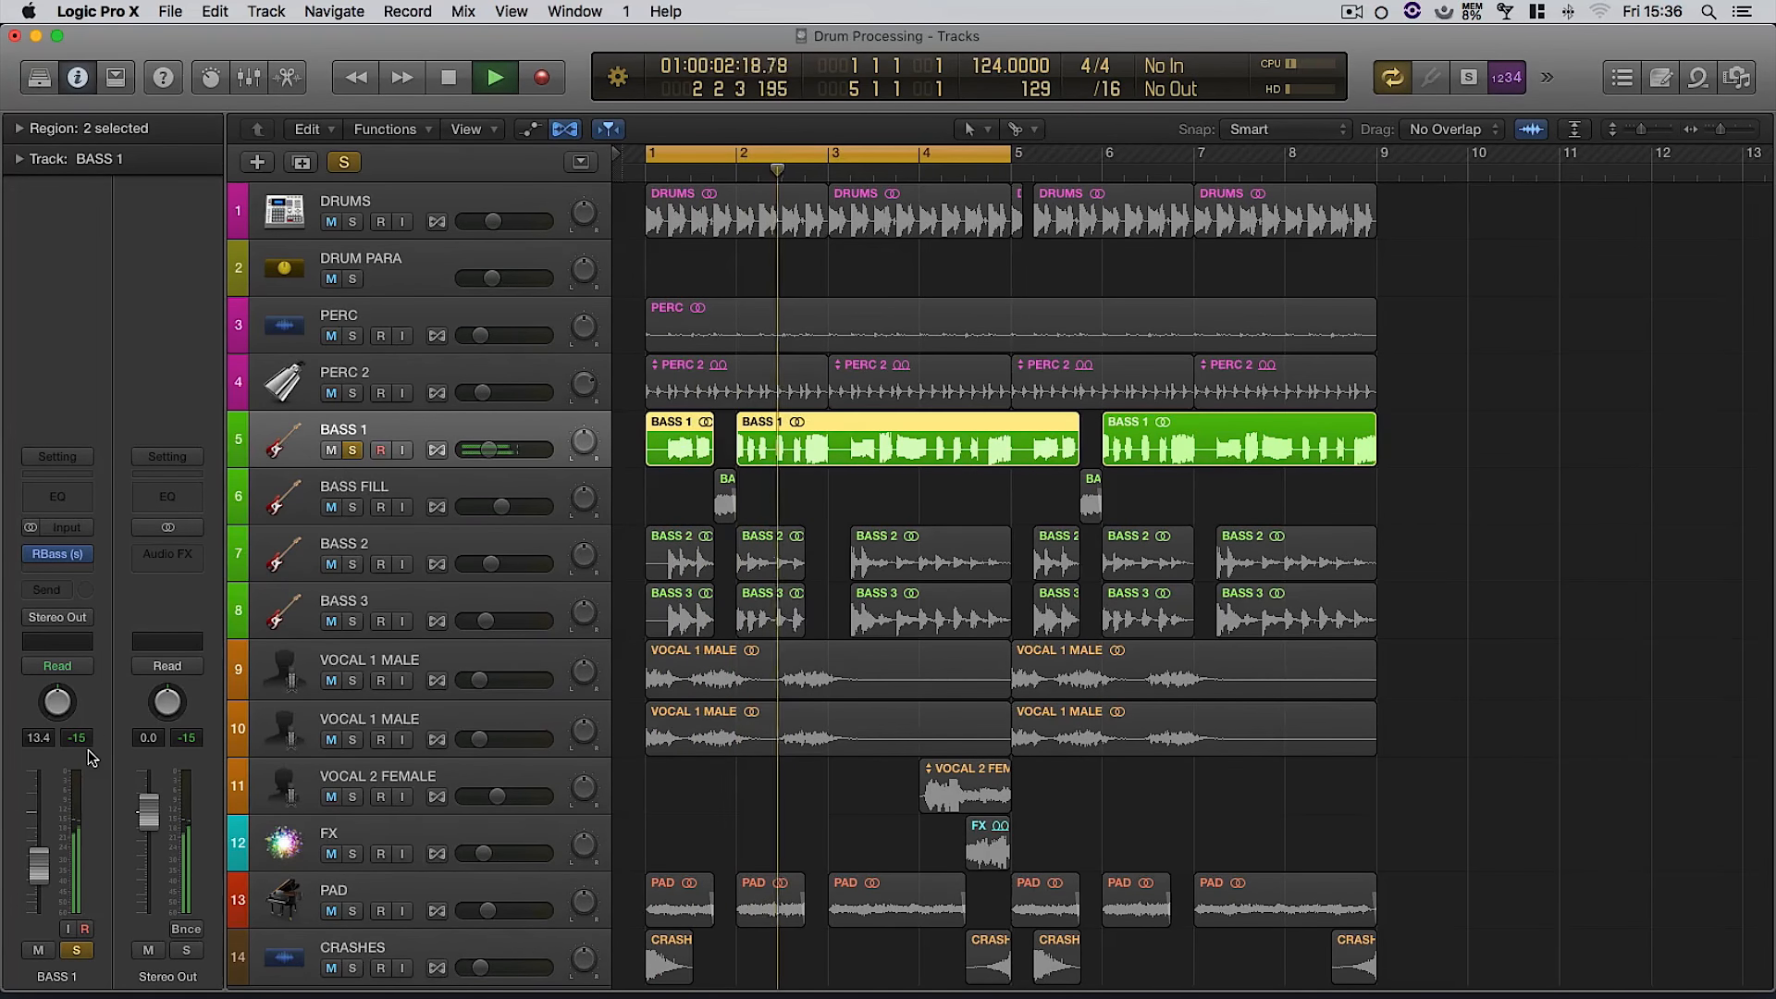
key(space)
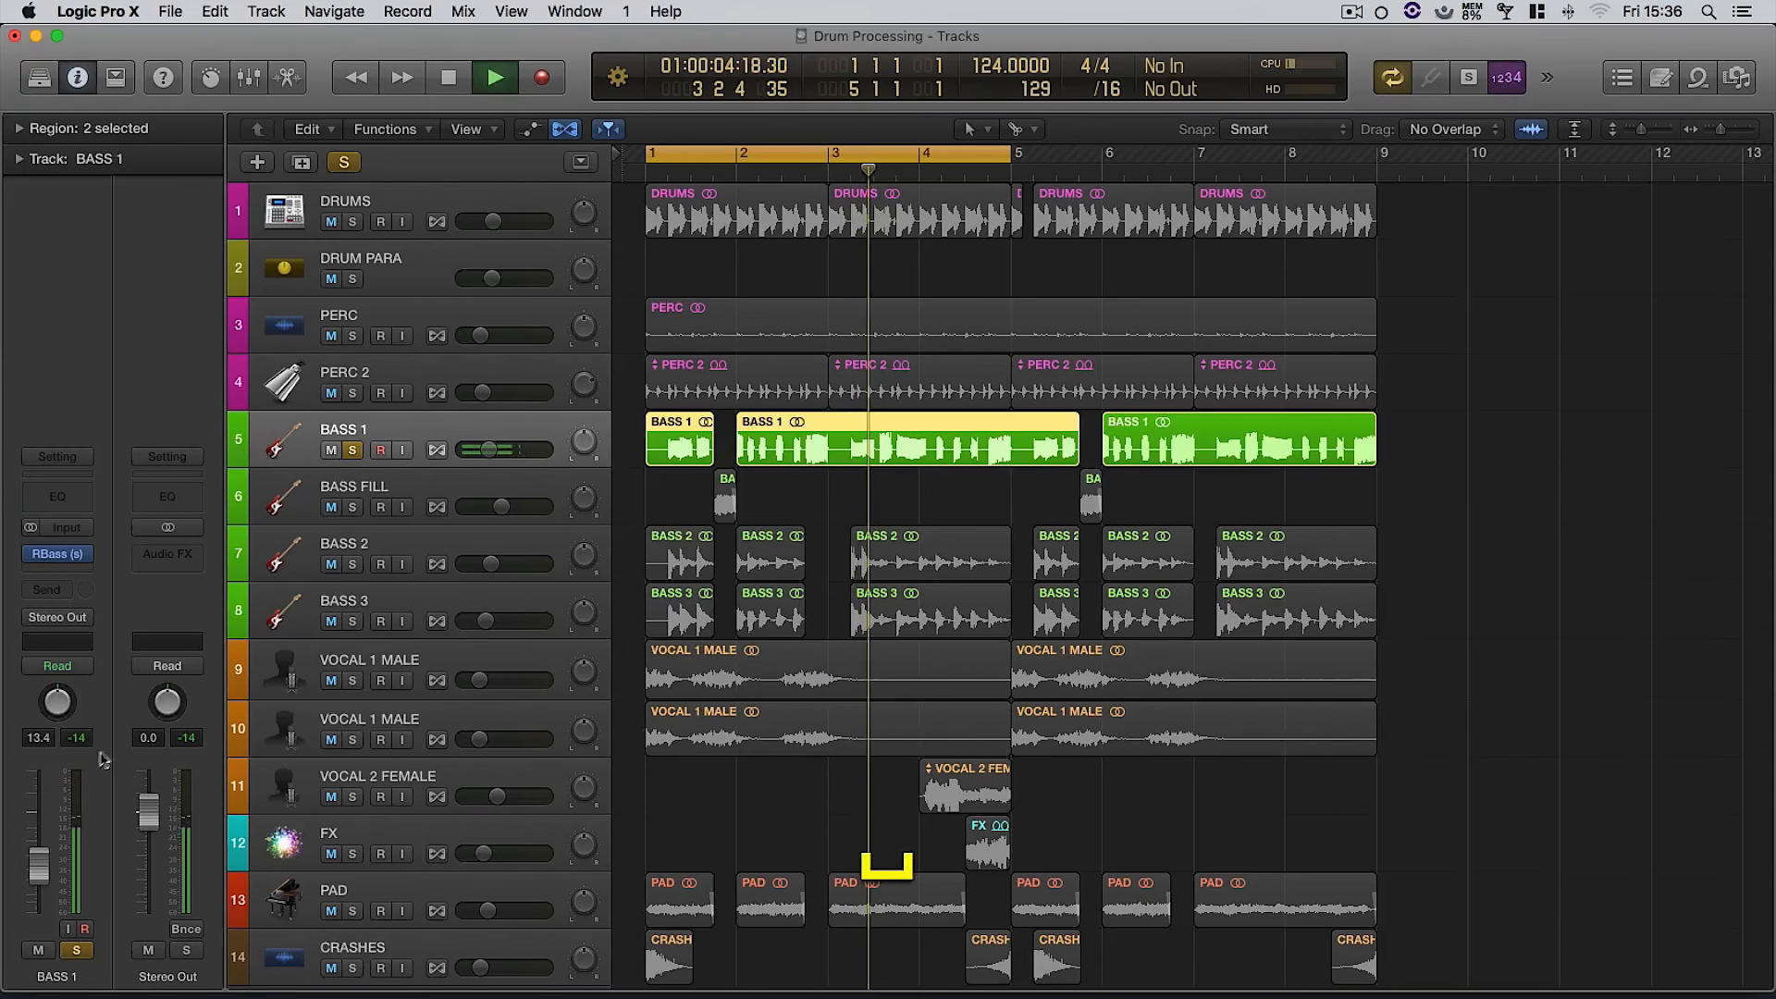
- Solo DRUMS alongside BASS 1 and play them together to check the drum level against the bass
click(424, 214)
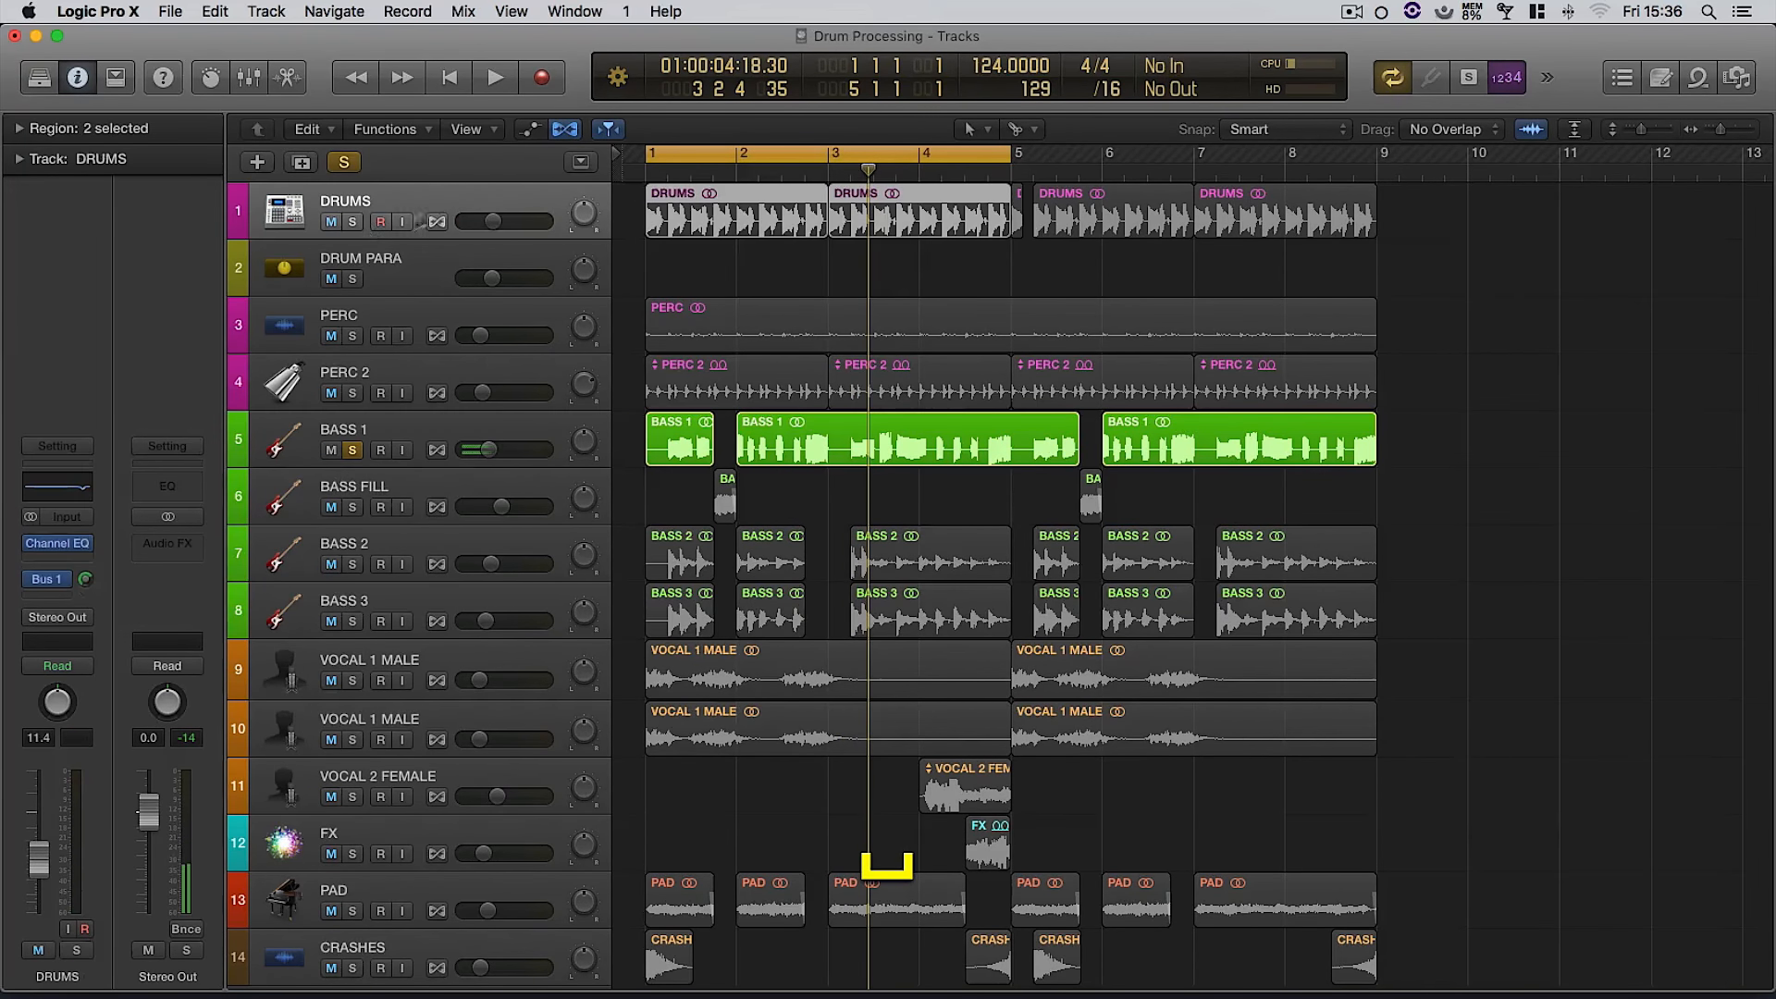
click(353, 223)
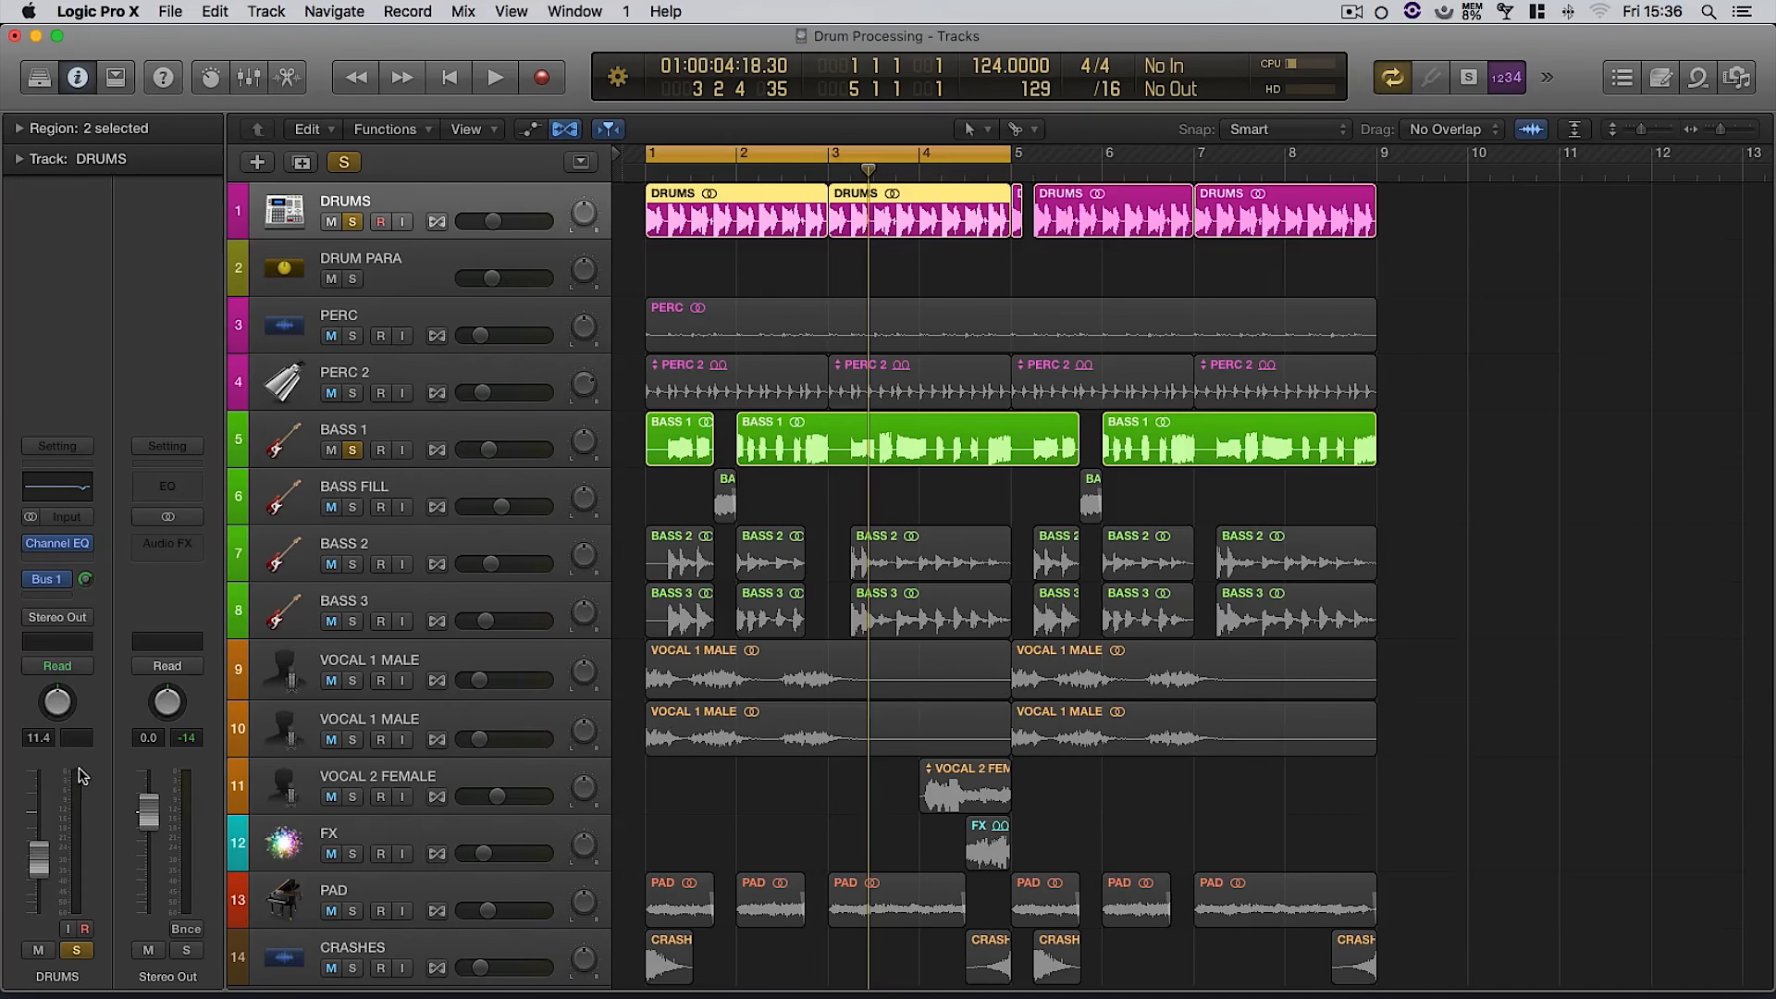
key(space)
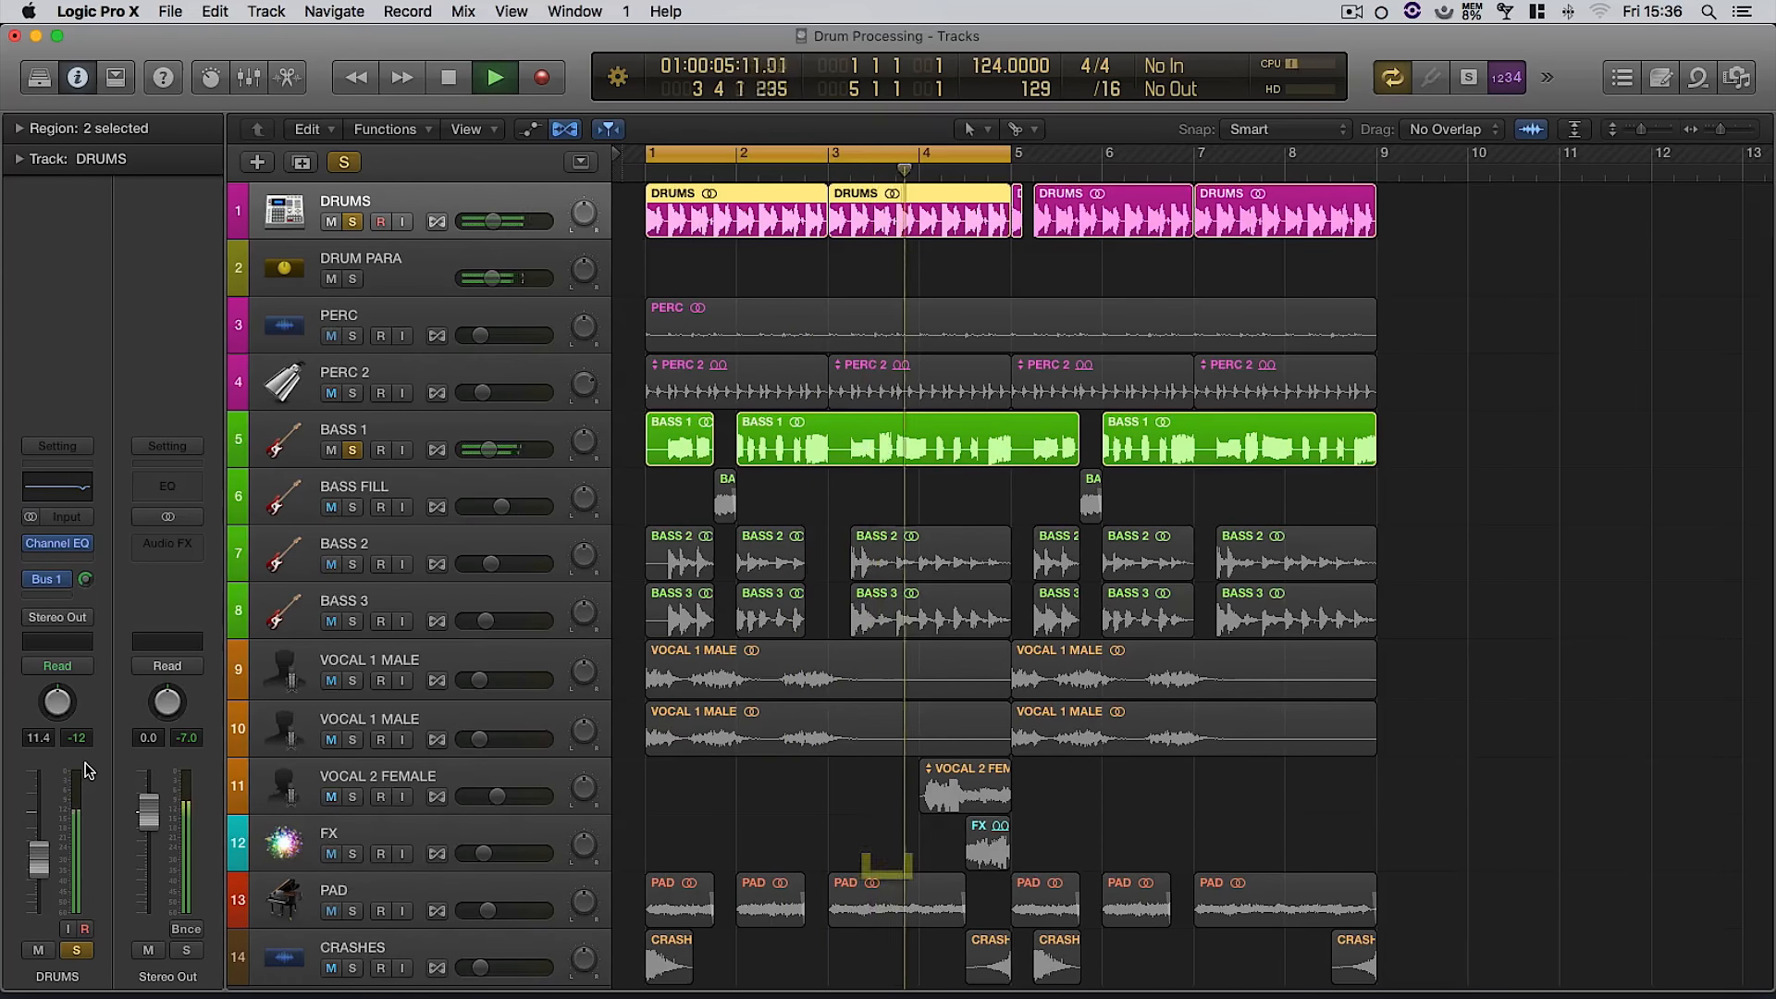
key(space)
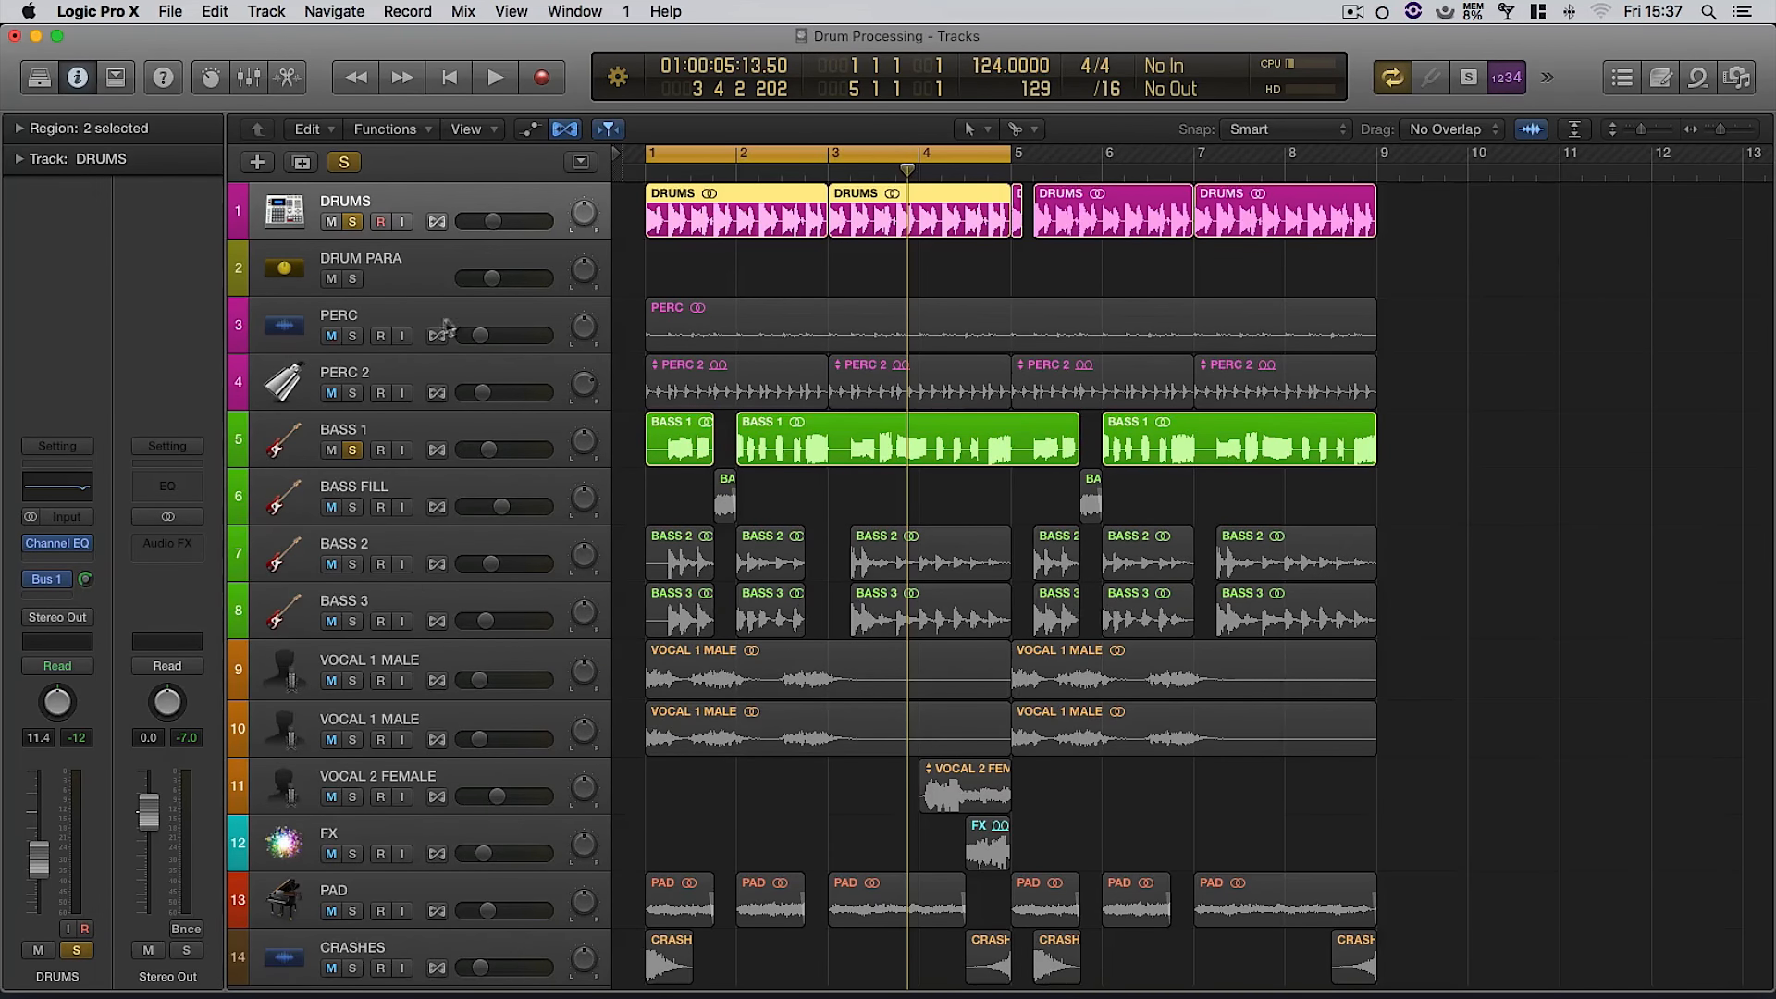
- Add a Bus 2 send to the DRUMS track and rename its aux channel DRUMVERB
click(440, 279)
click(443, 203)
click(49, 585)
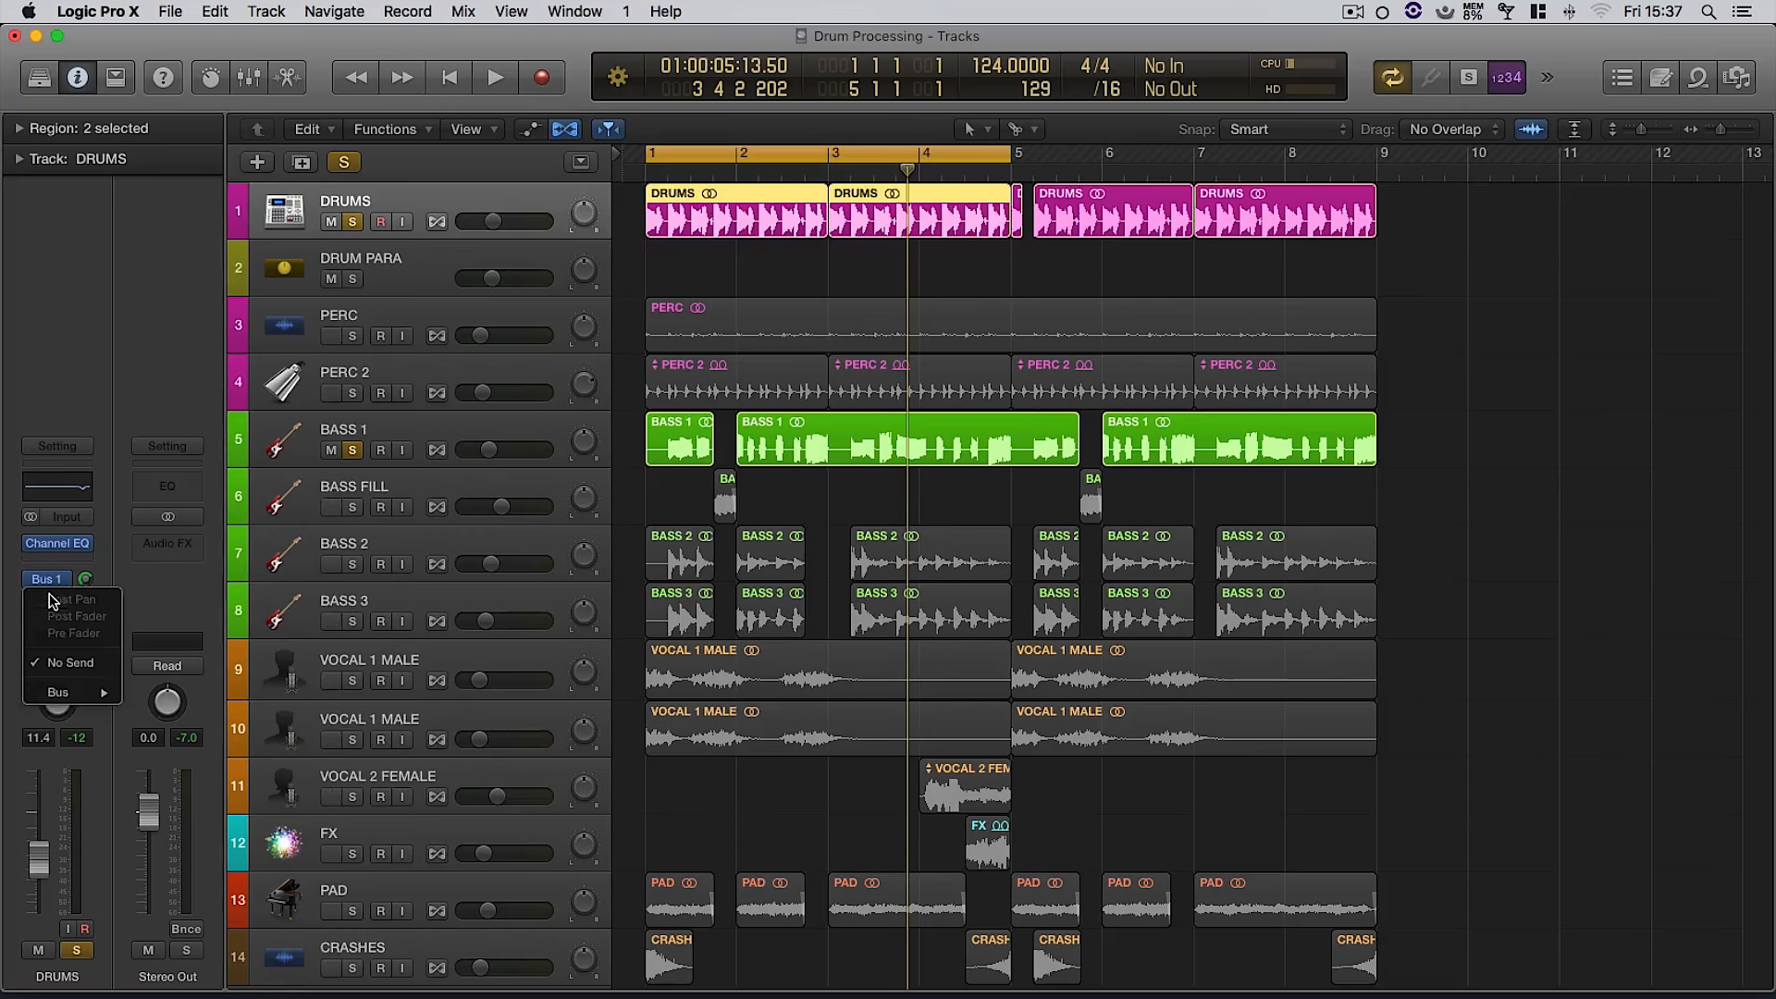
mouse_move(92, 694)
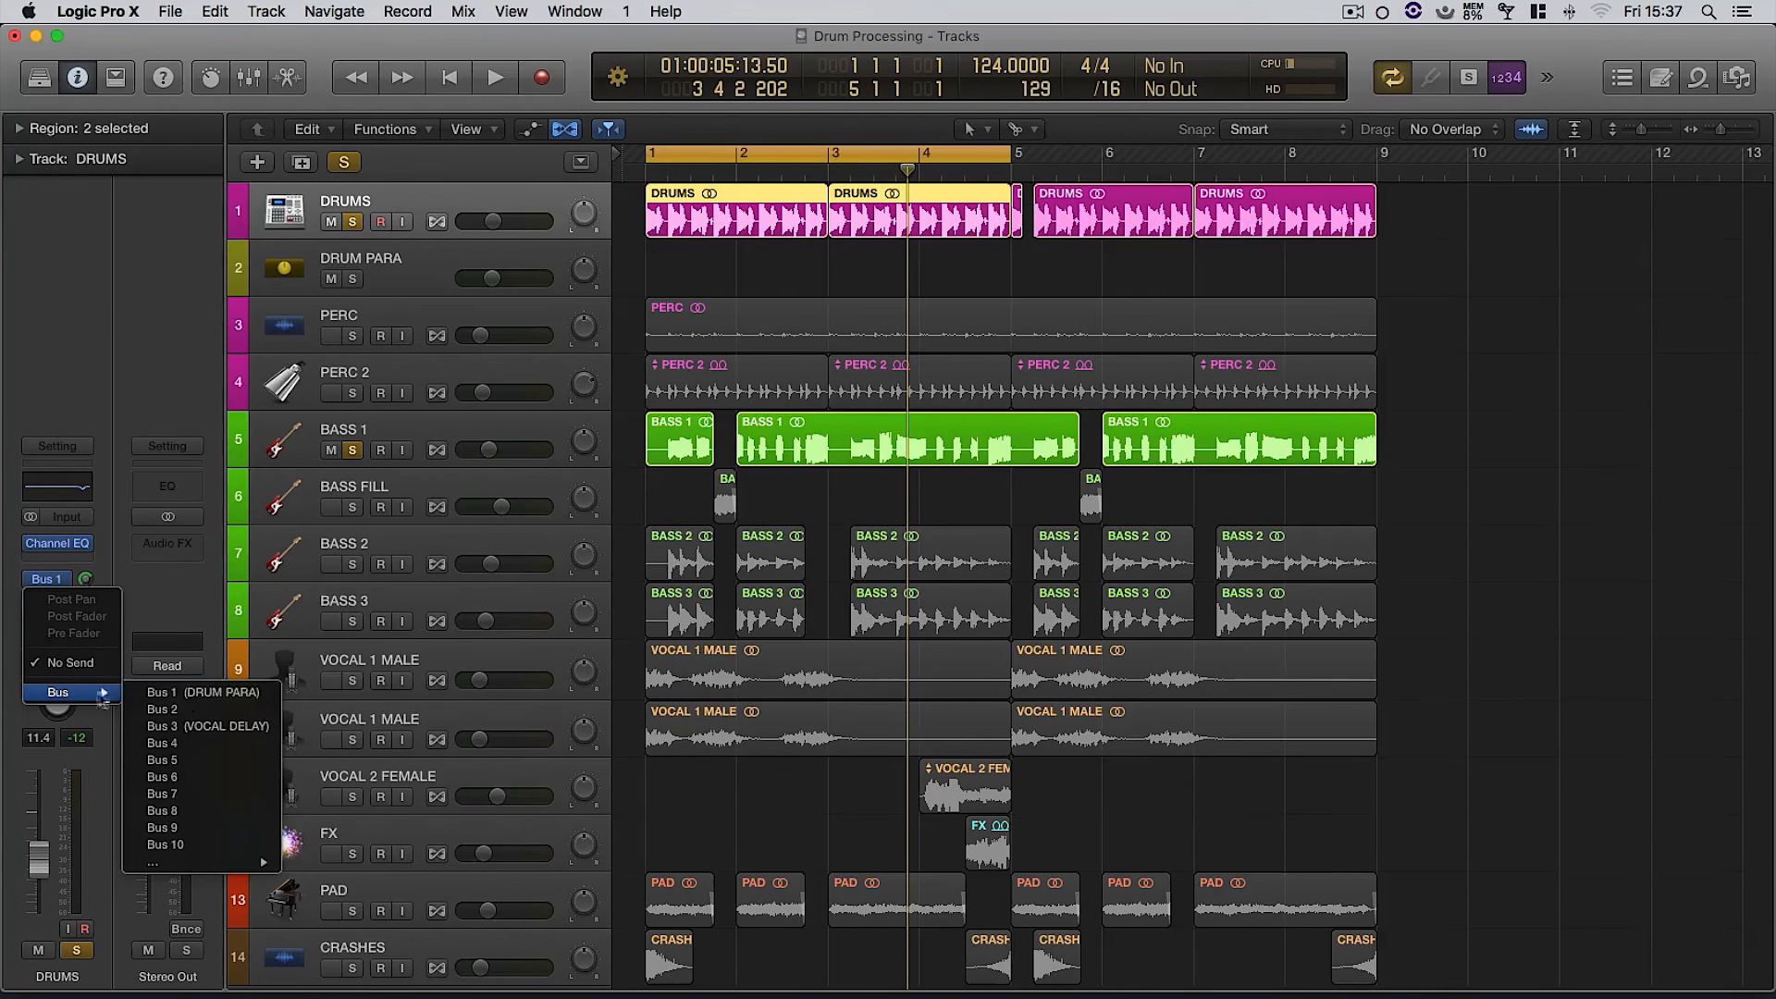
click(186, 713)
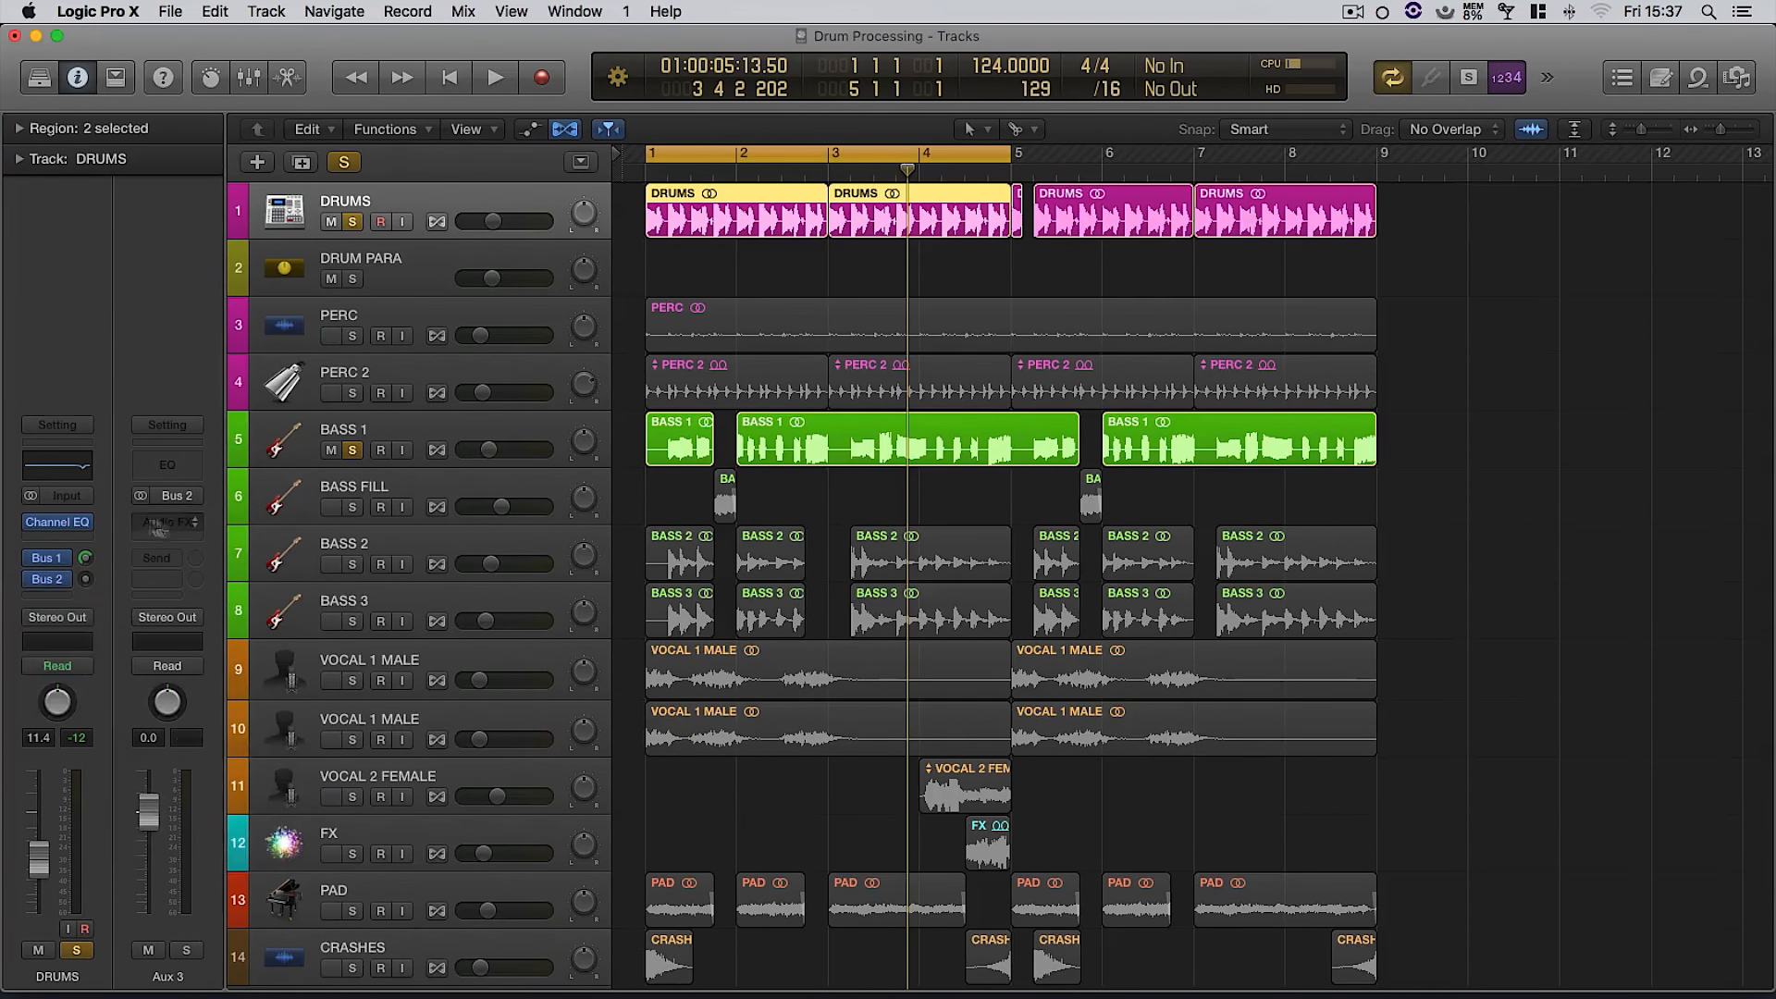
double_click(164, 977)
text(DRUMVERB)
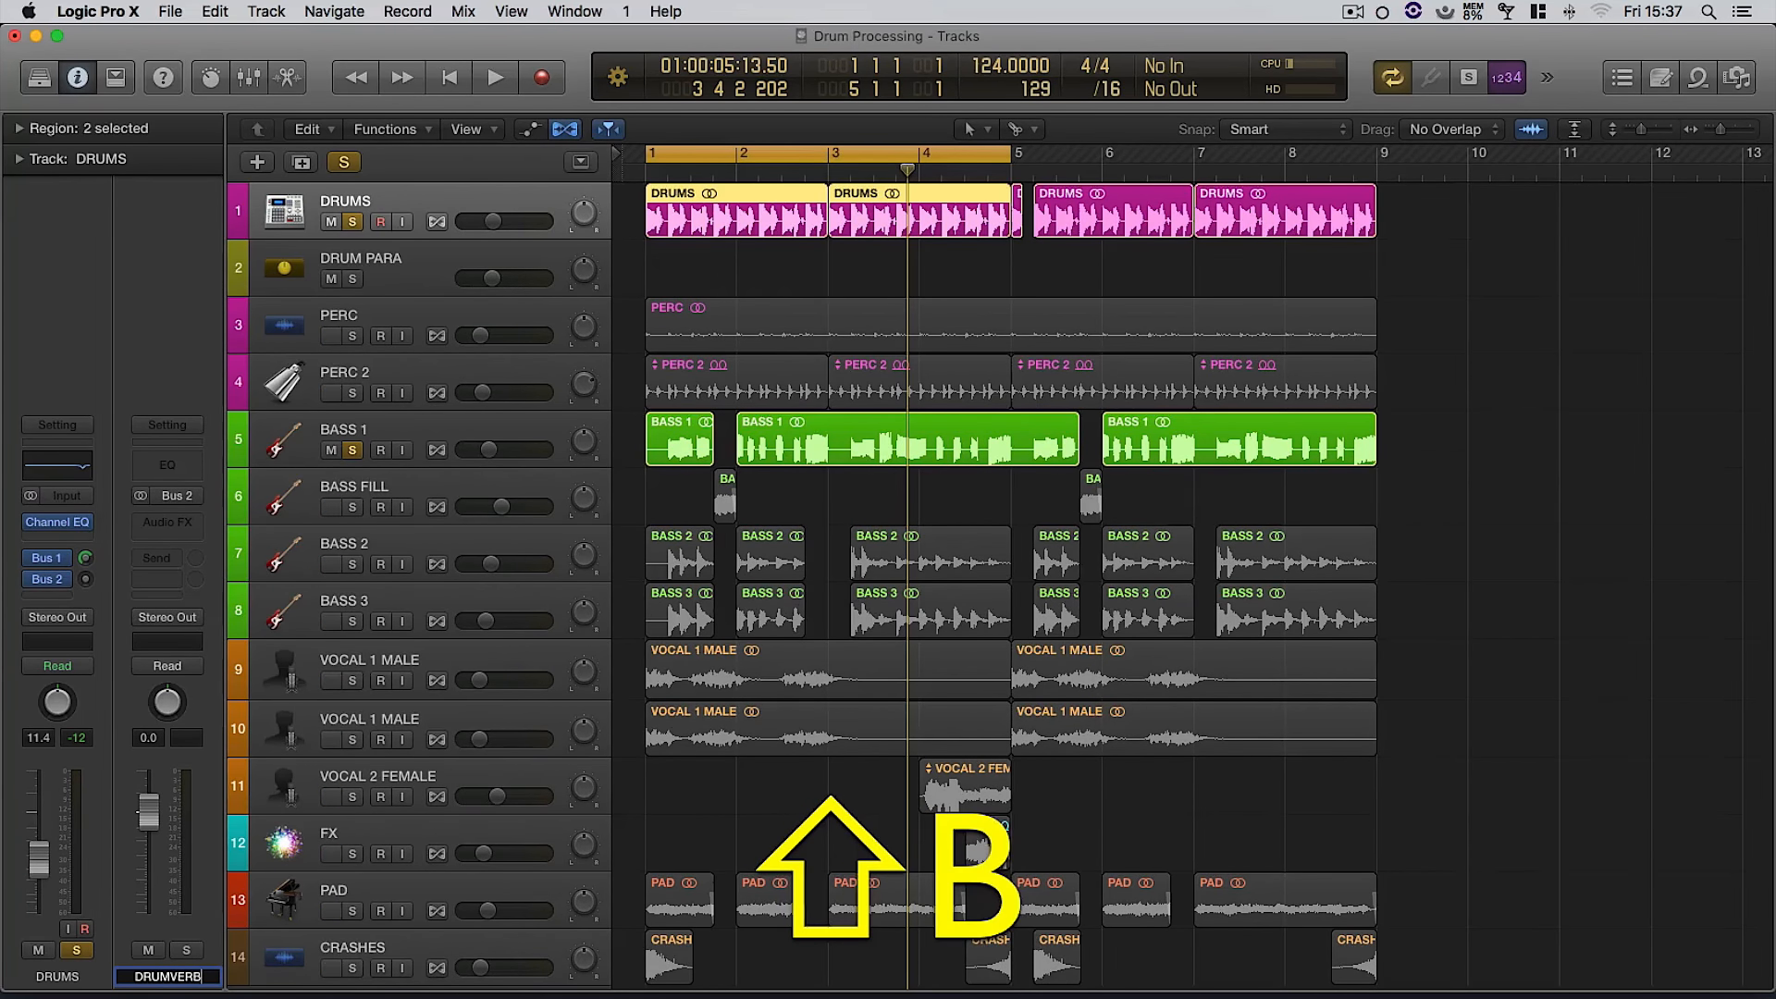
key(Return)
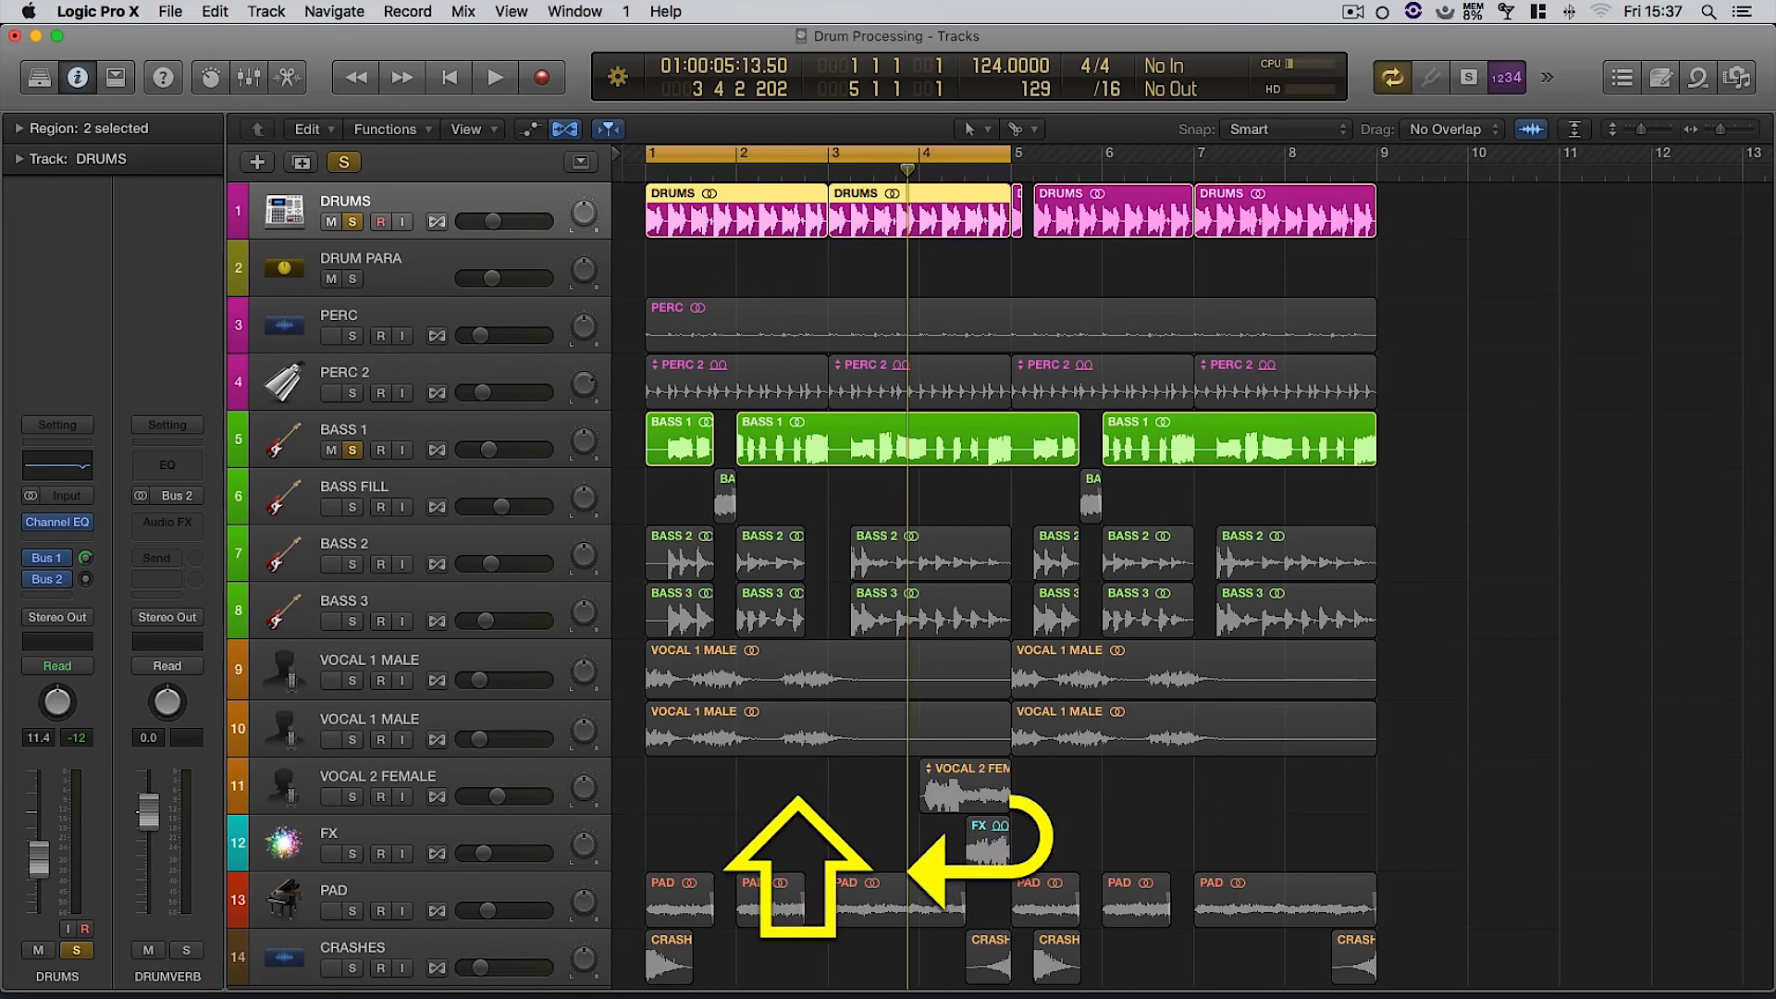
click(432, 264)
click(442, 207)
click(427, 272)
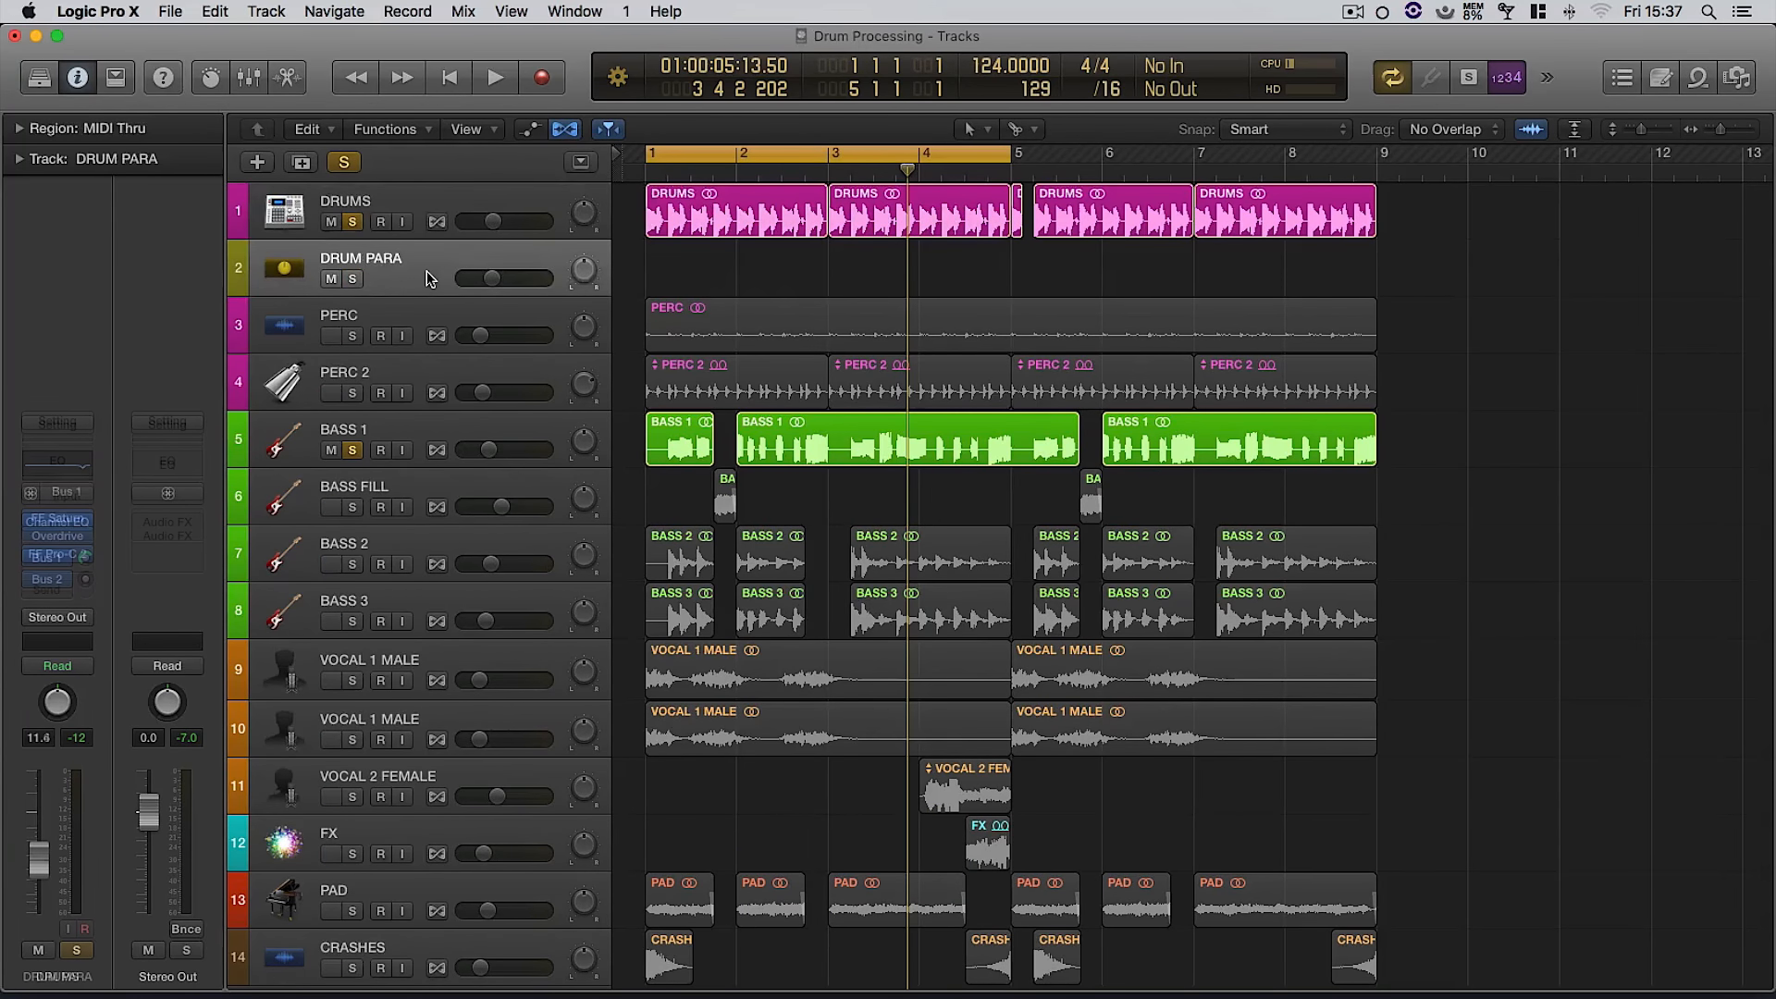
click(469, 216)
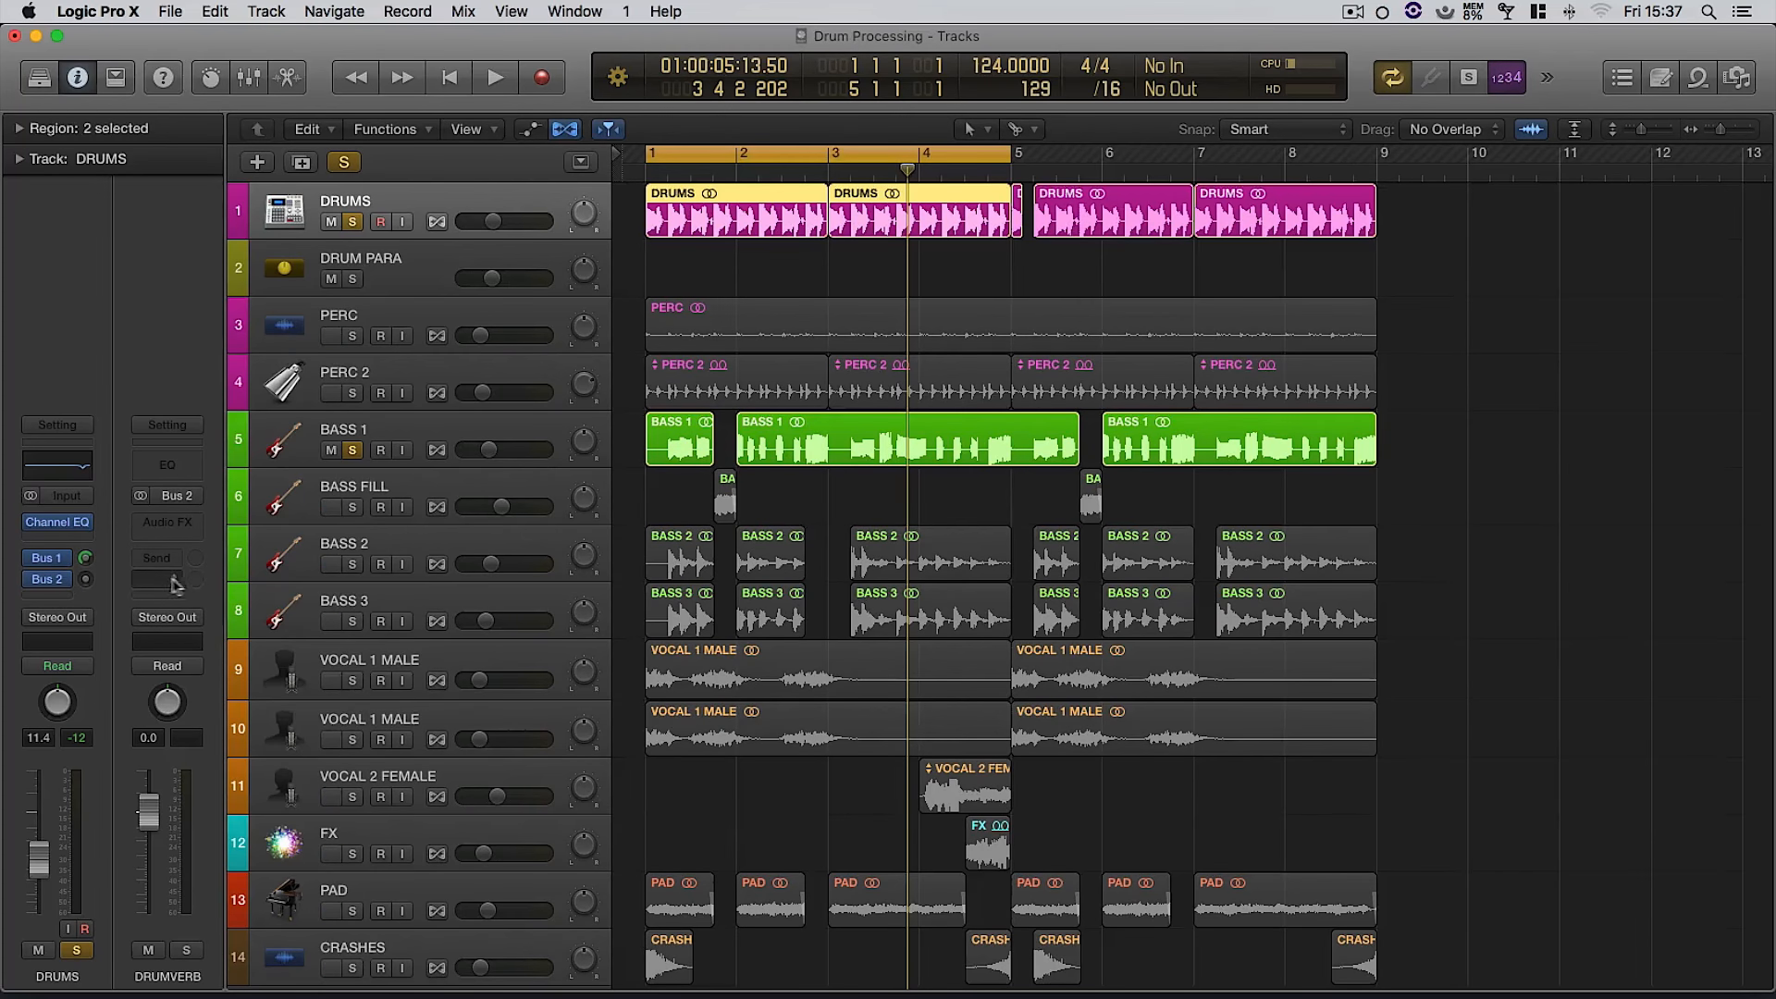
- Add the DRUMVERB aux to the track list by setting its automation mode to Read, and lower its volume to -∞ dB
click(164, 581)
click(122, 567)
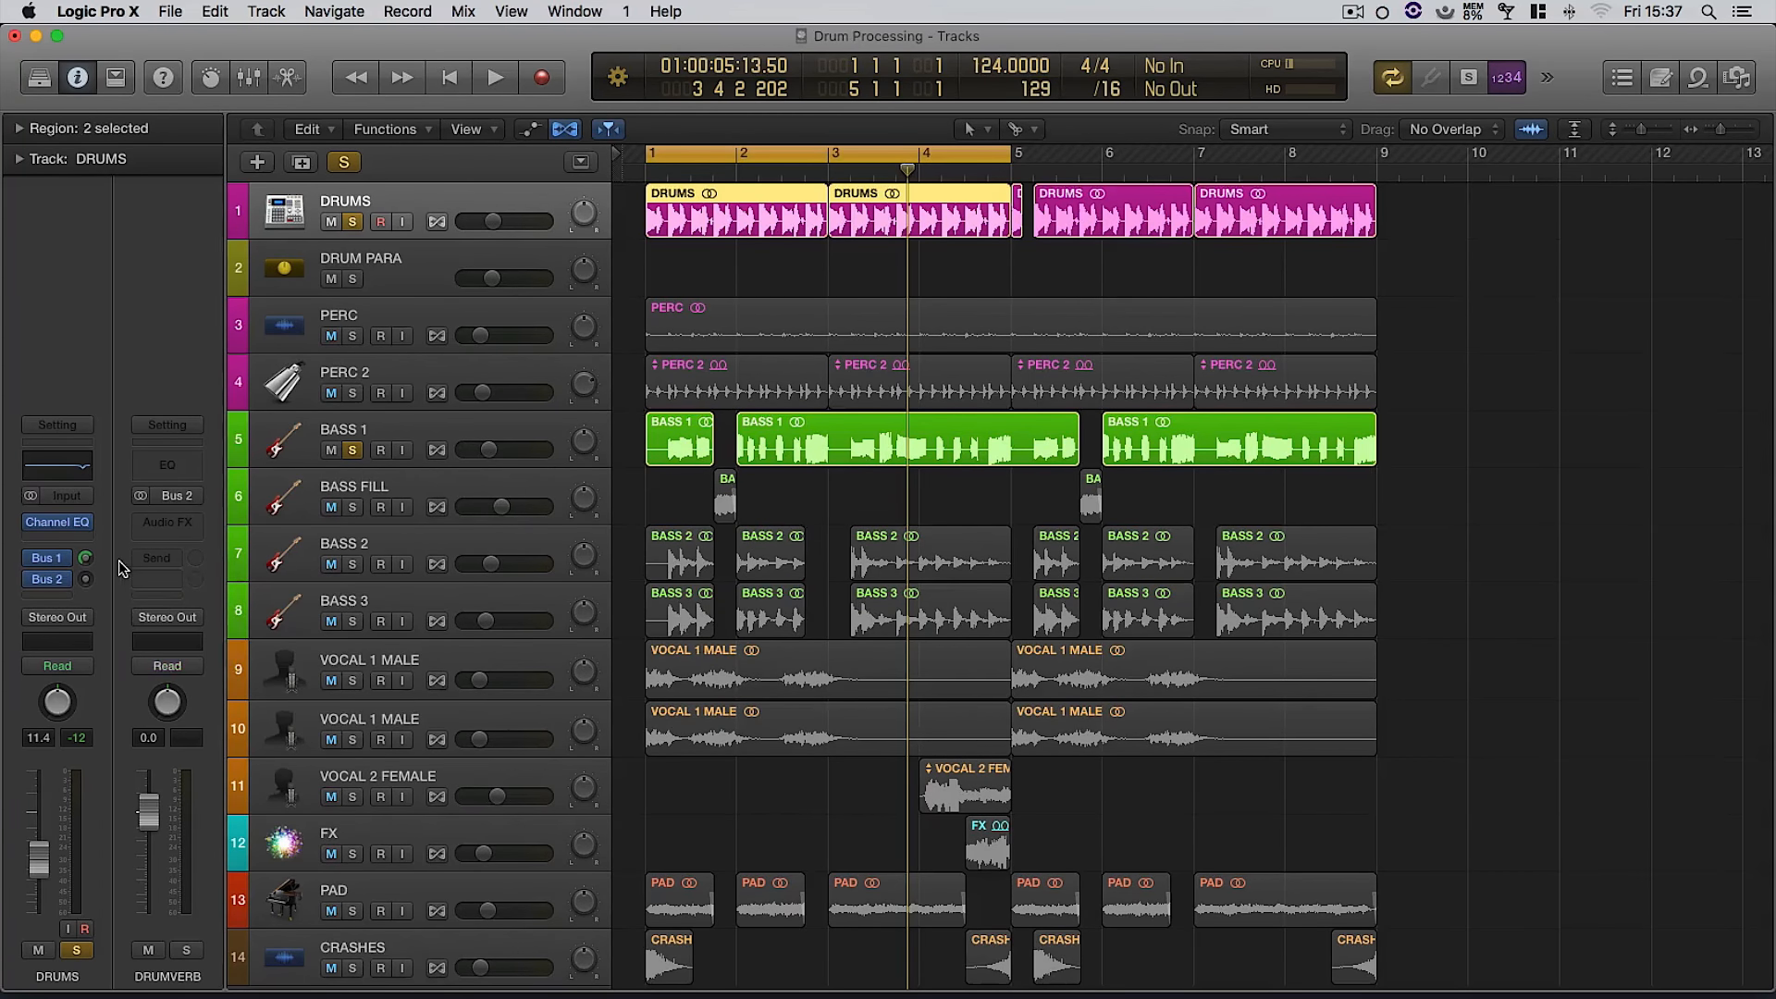
click(171, 666)
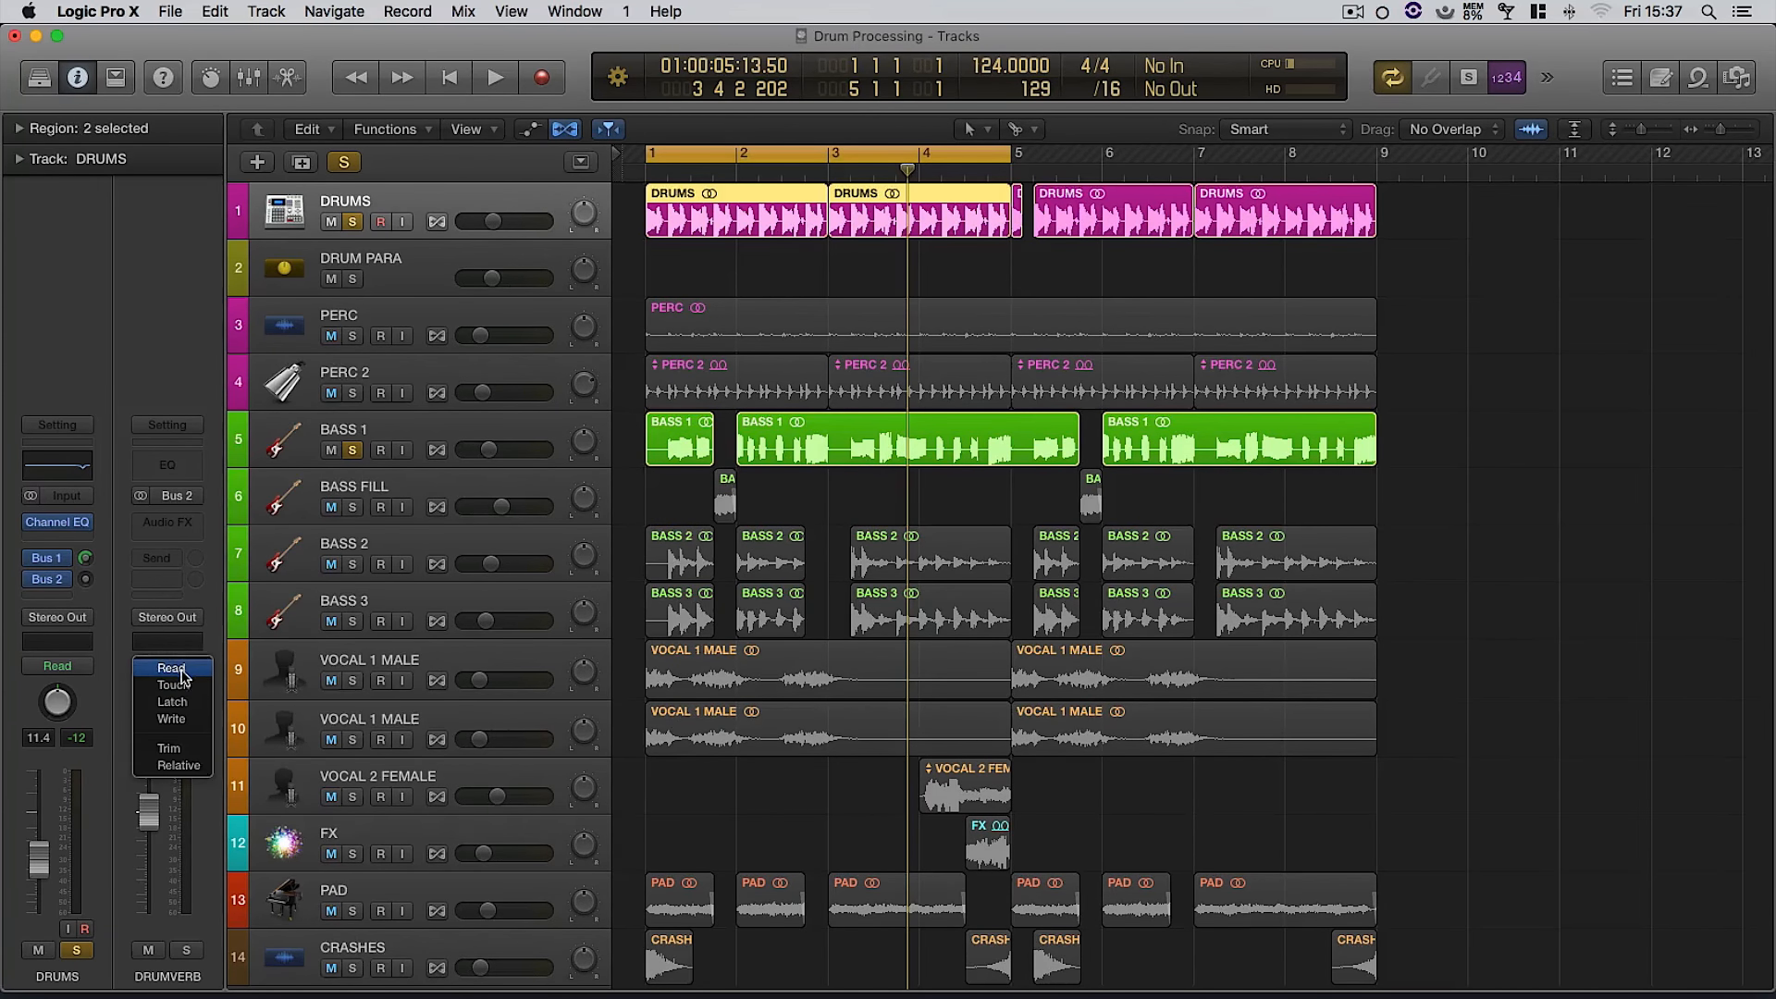
click(182, 671)
click(413, 275)
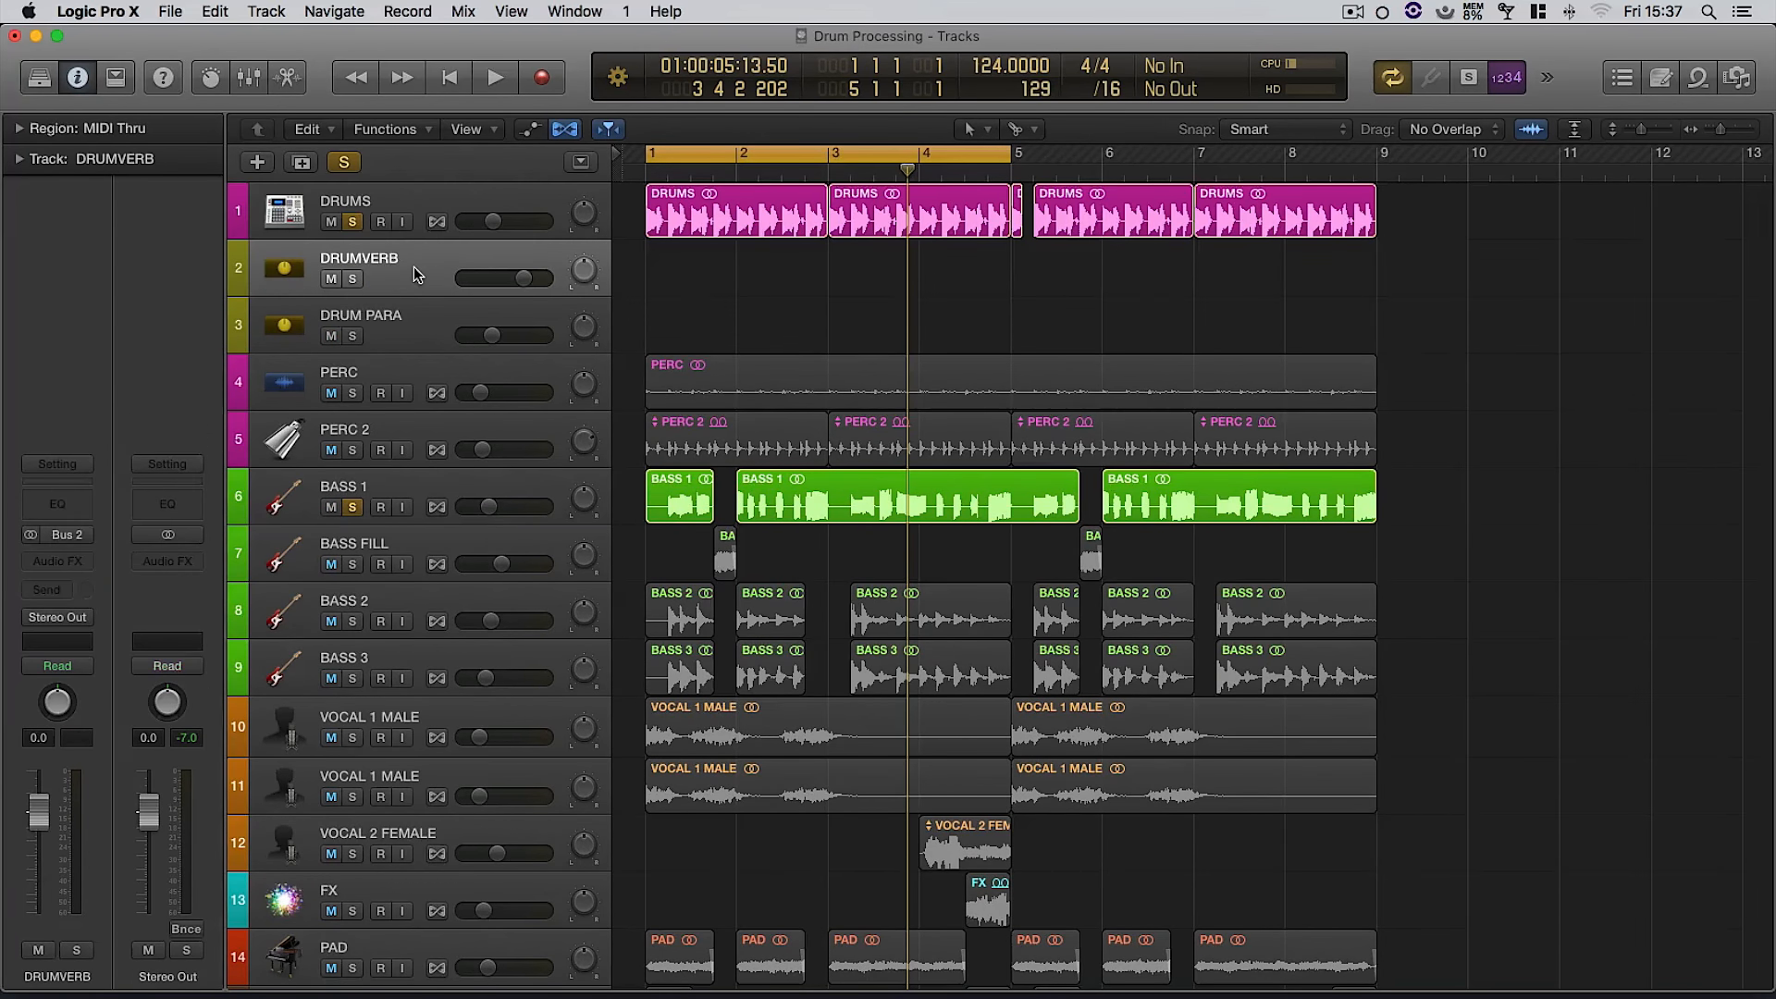
drag(525, 282, 411, 296)
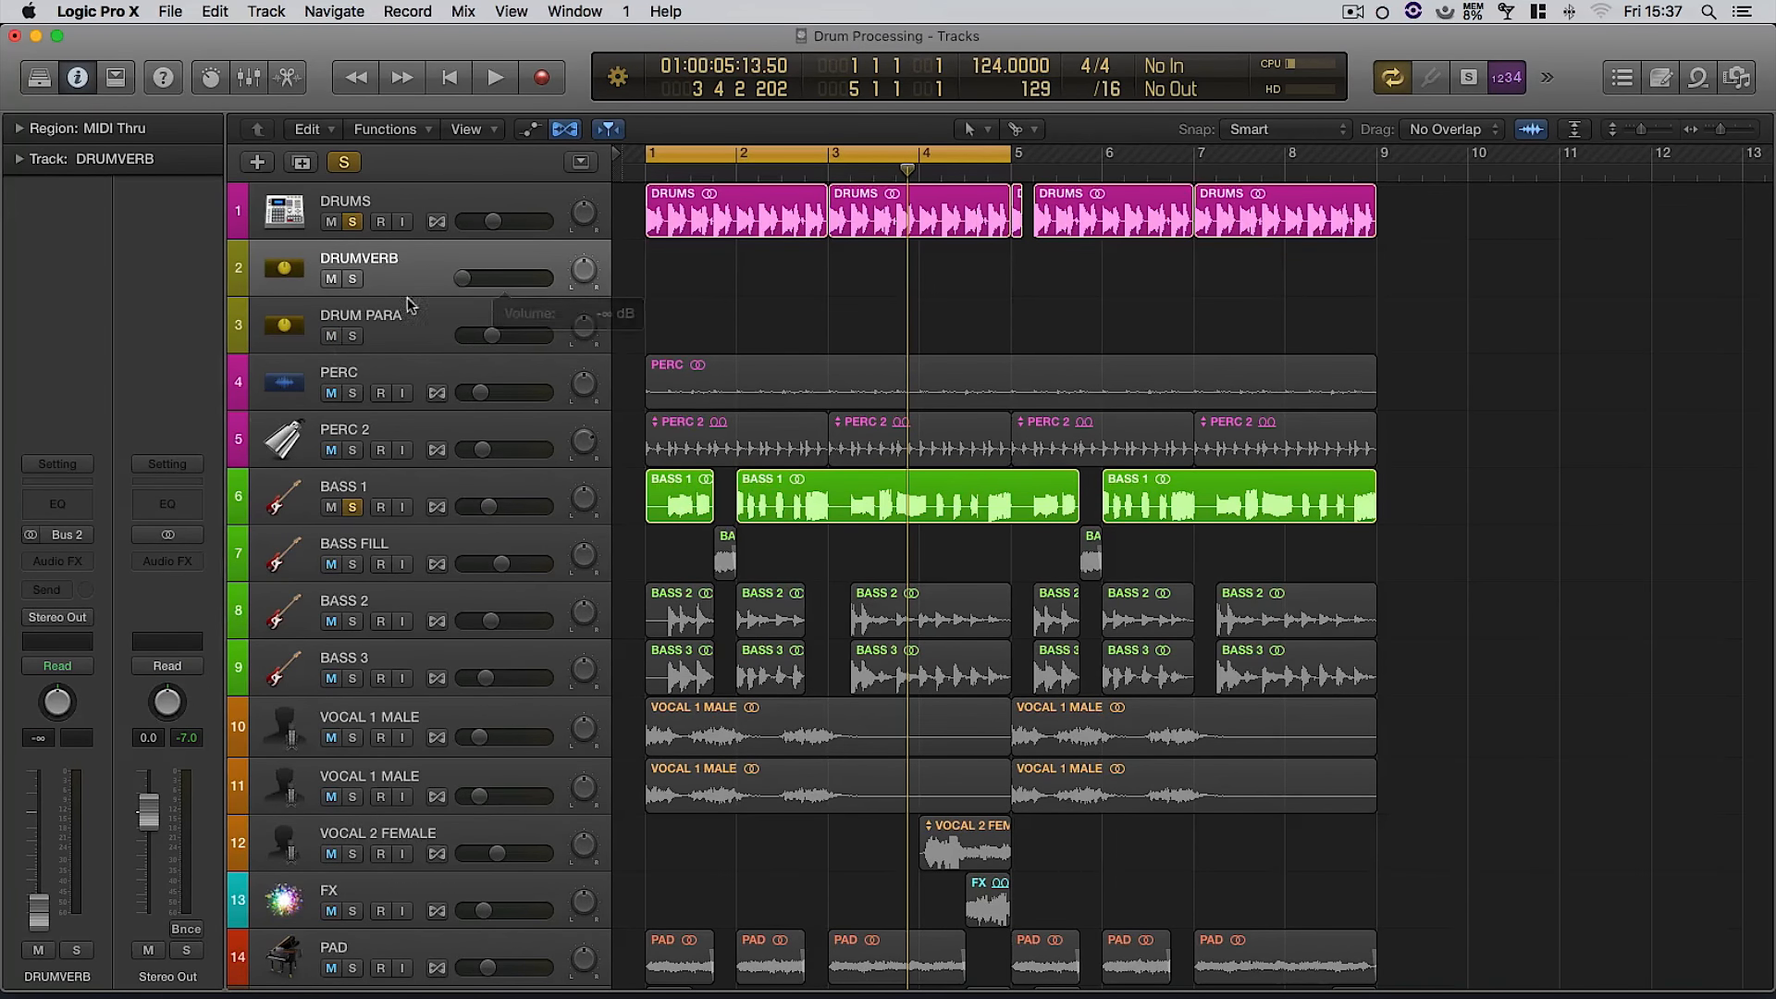
- Insert the Space Designer reverb on the DRUMVERB channel
click(58, 561)
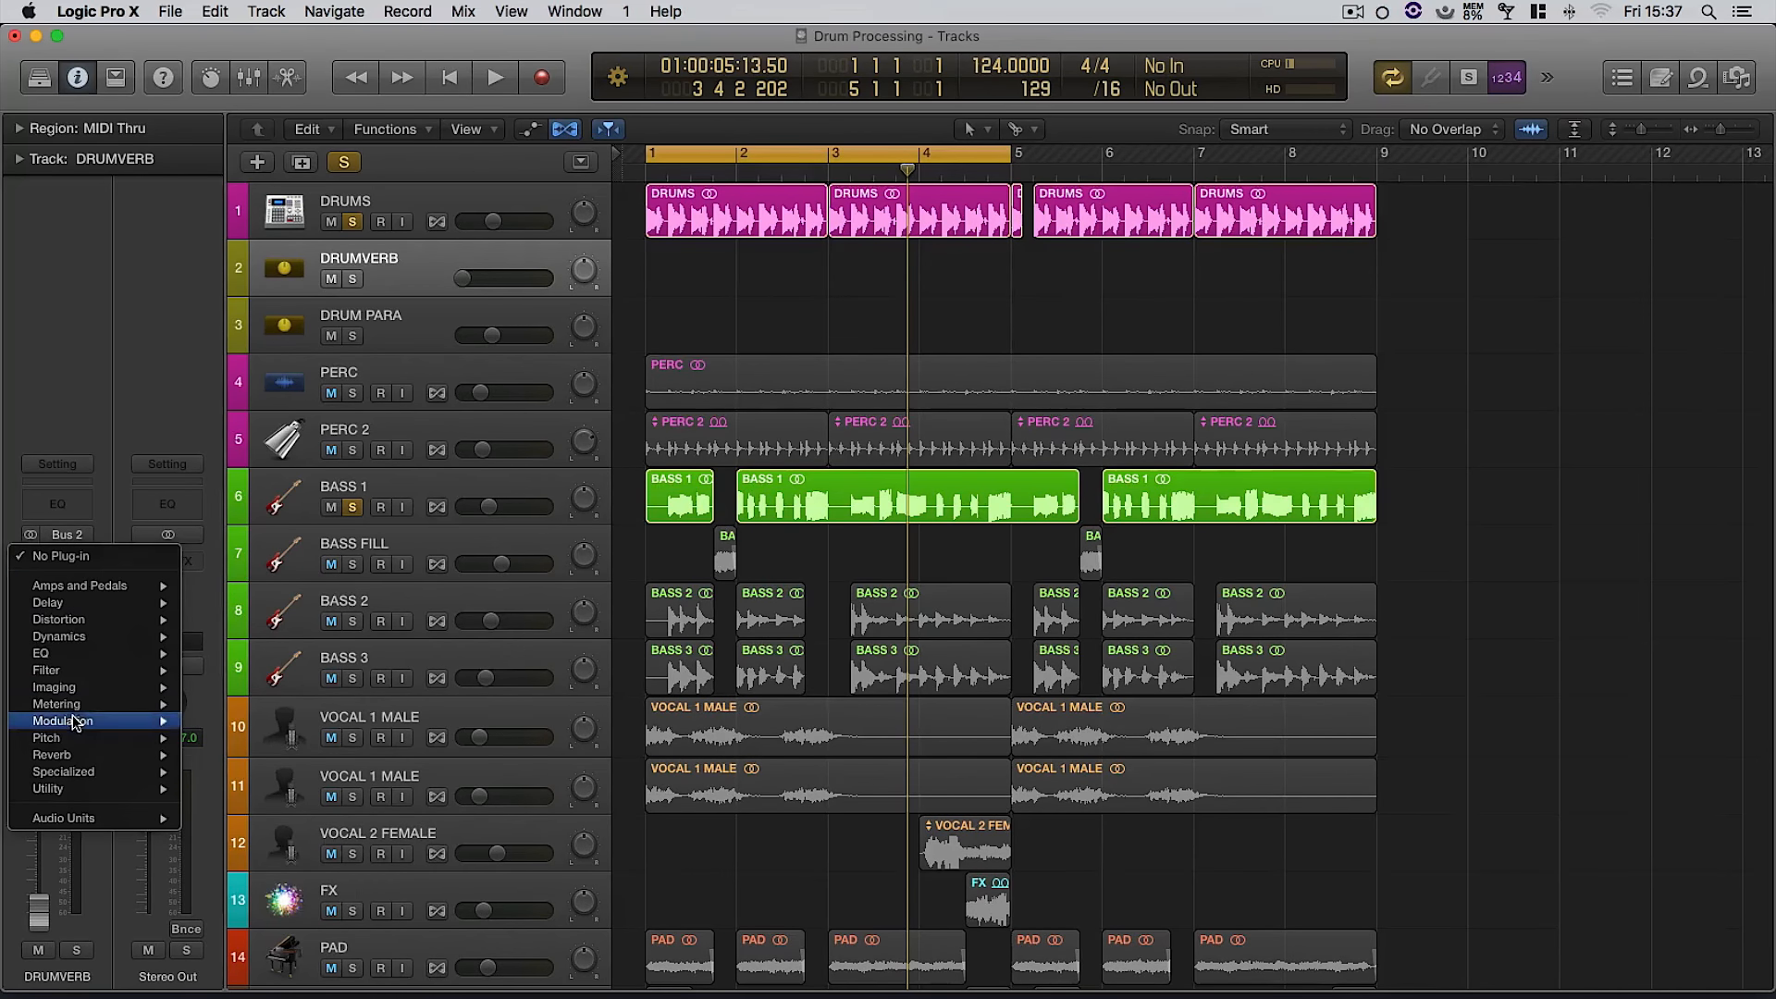
mouse_move(97, 755)
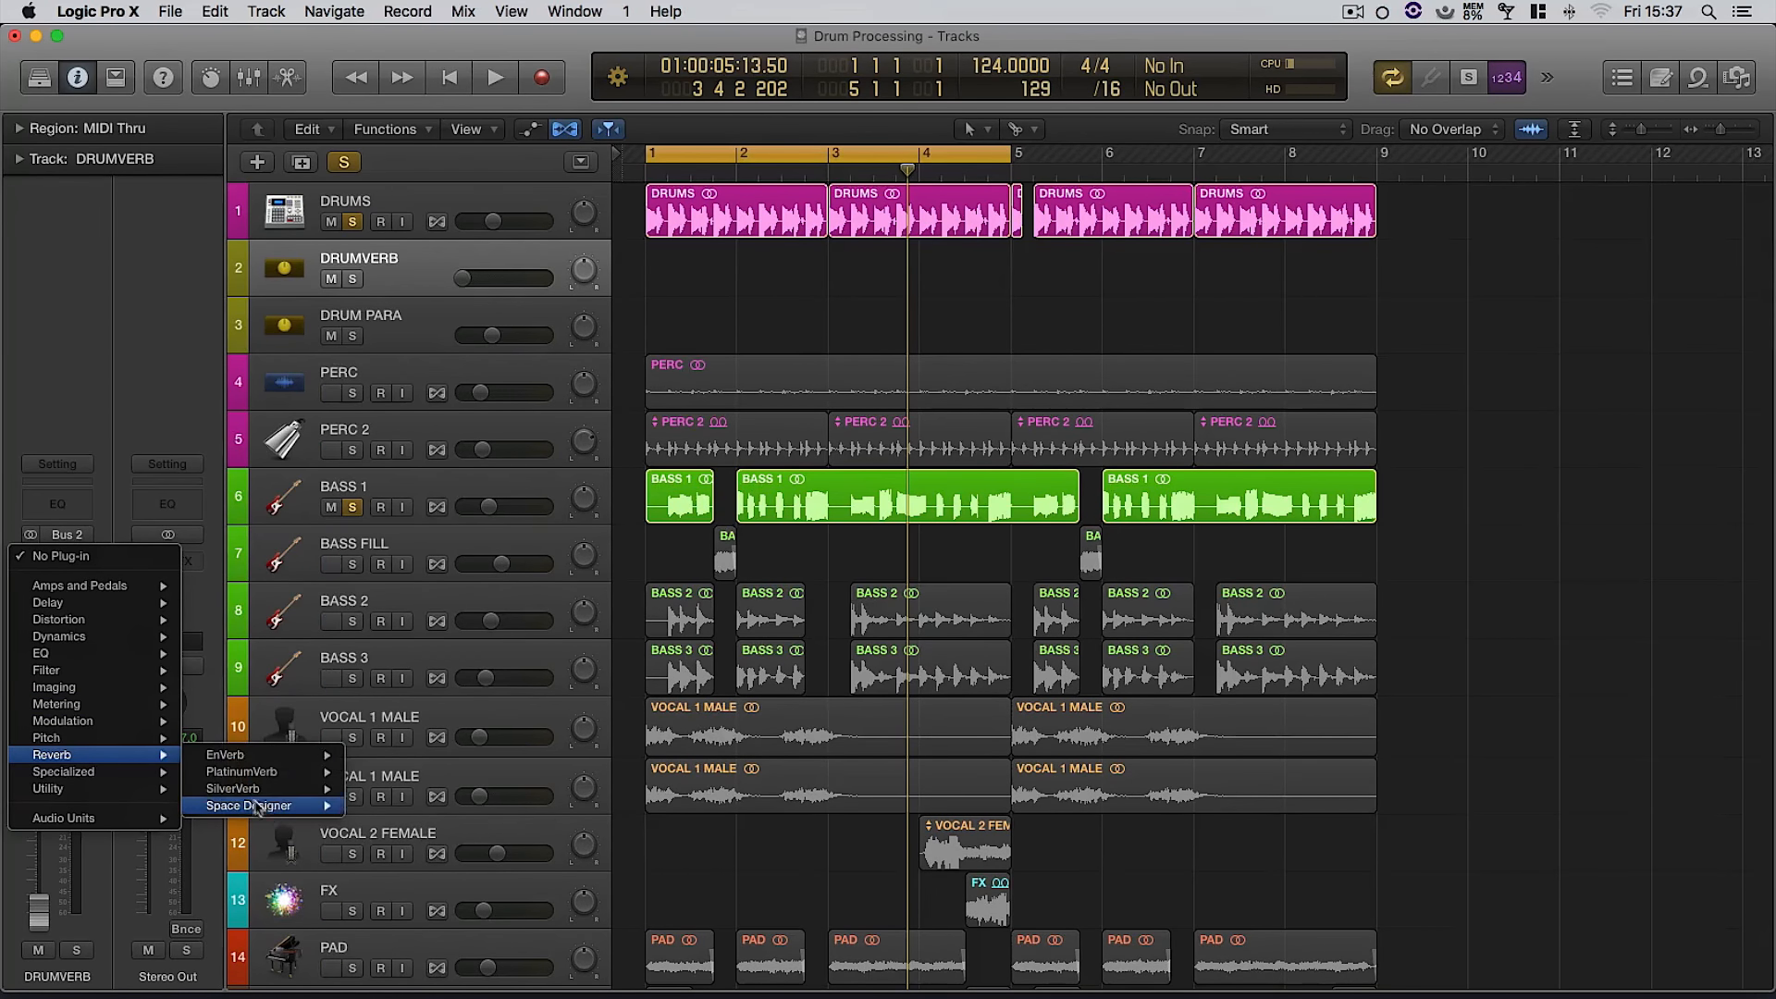
click(376, 808)
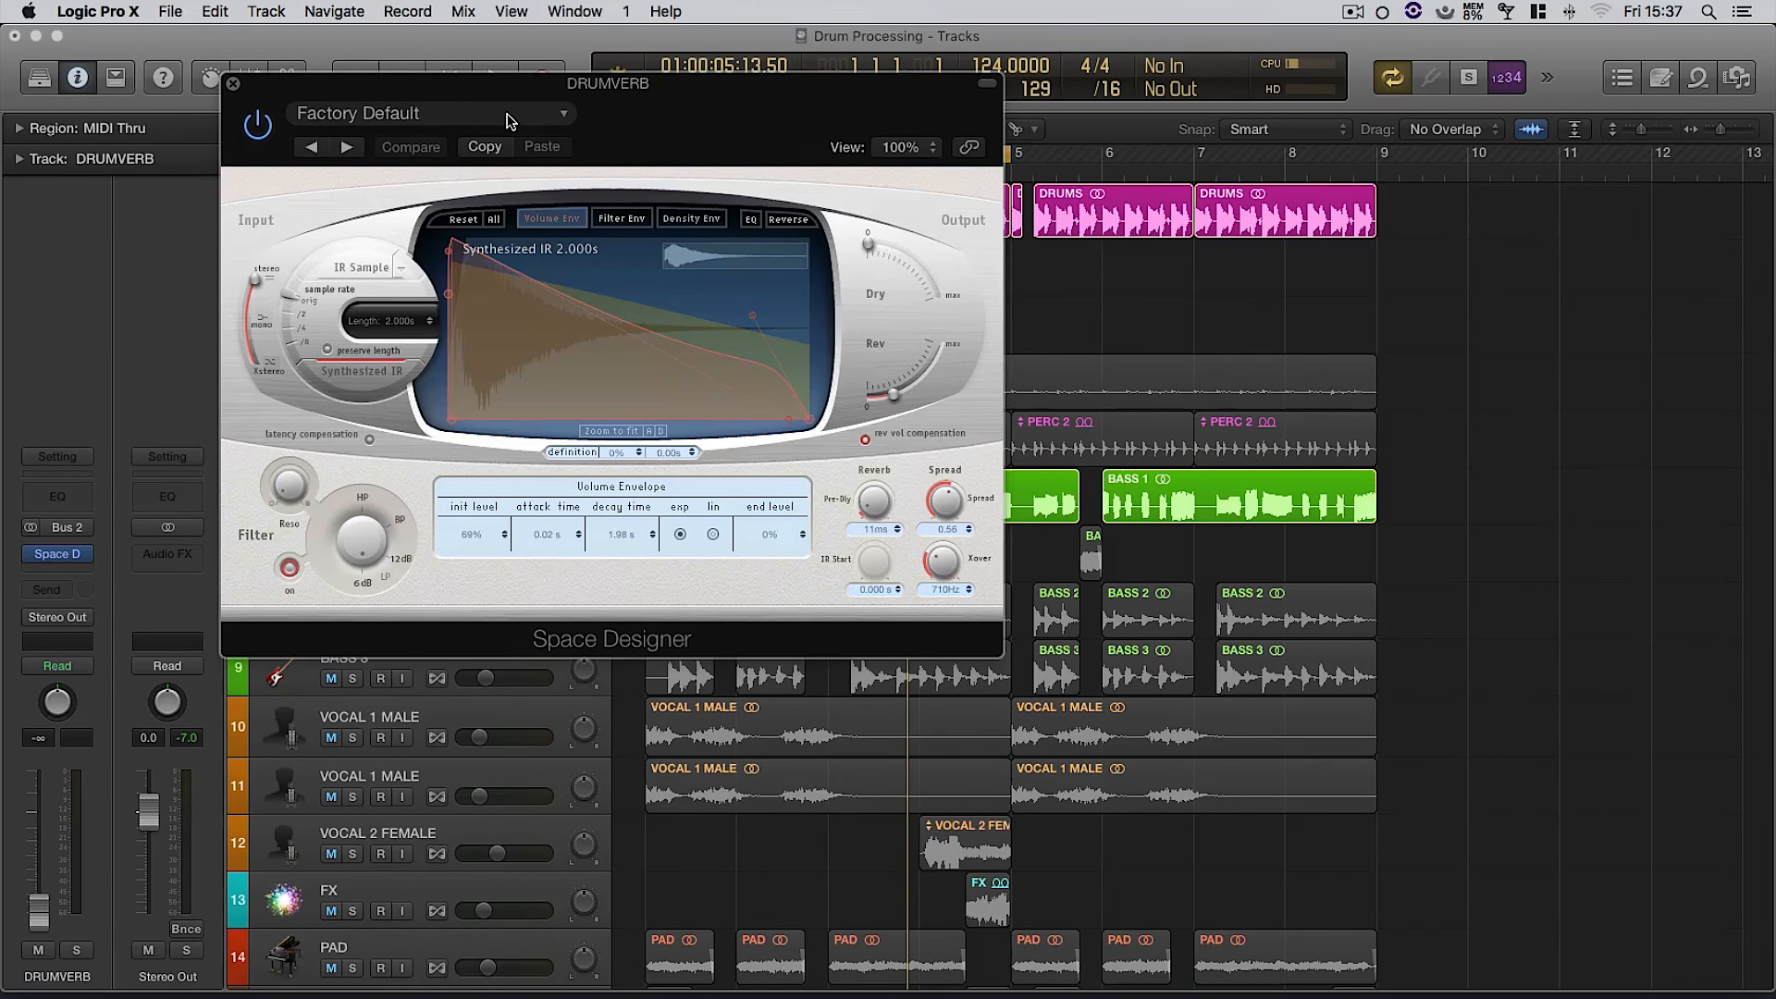
- Load Space Designer's 0.2s Snare Stretch preset from the small-space gated reverbs, and move its window clear of the track headers
click(507, 121)
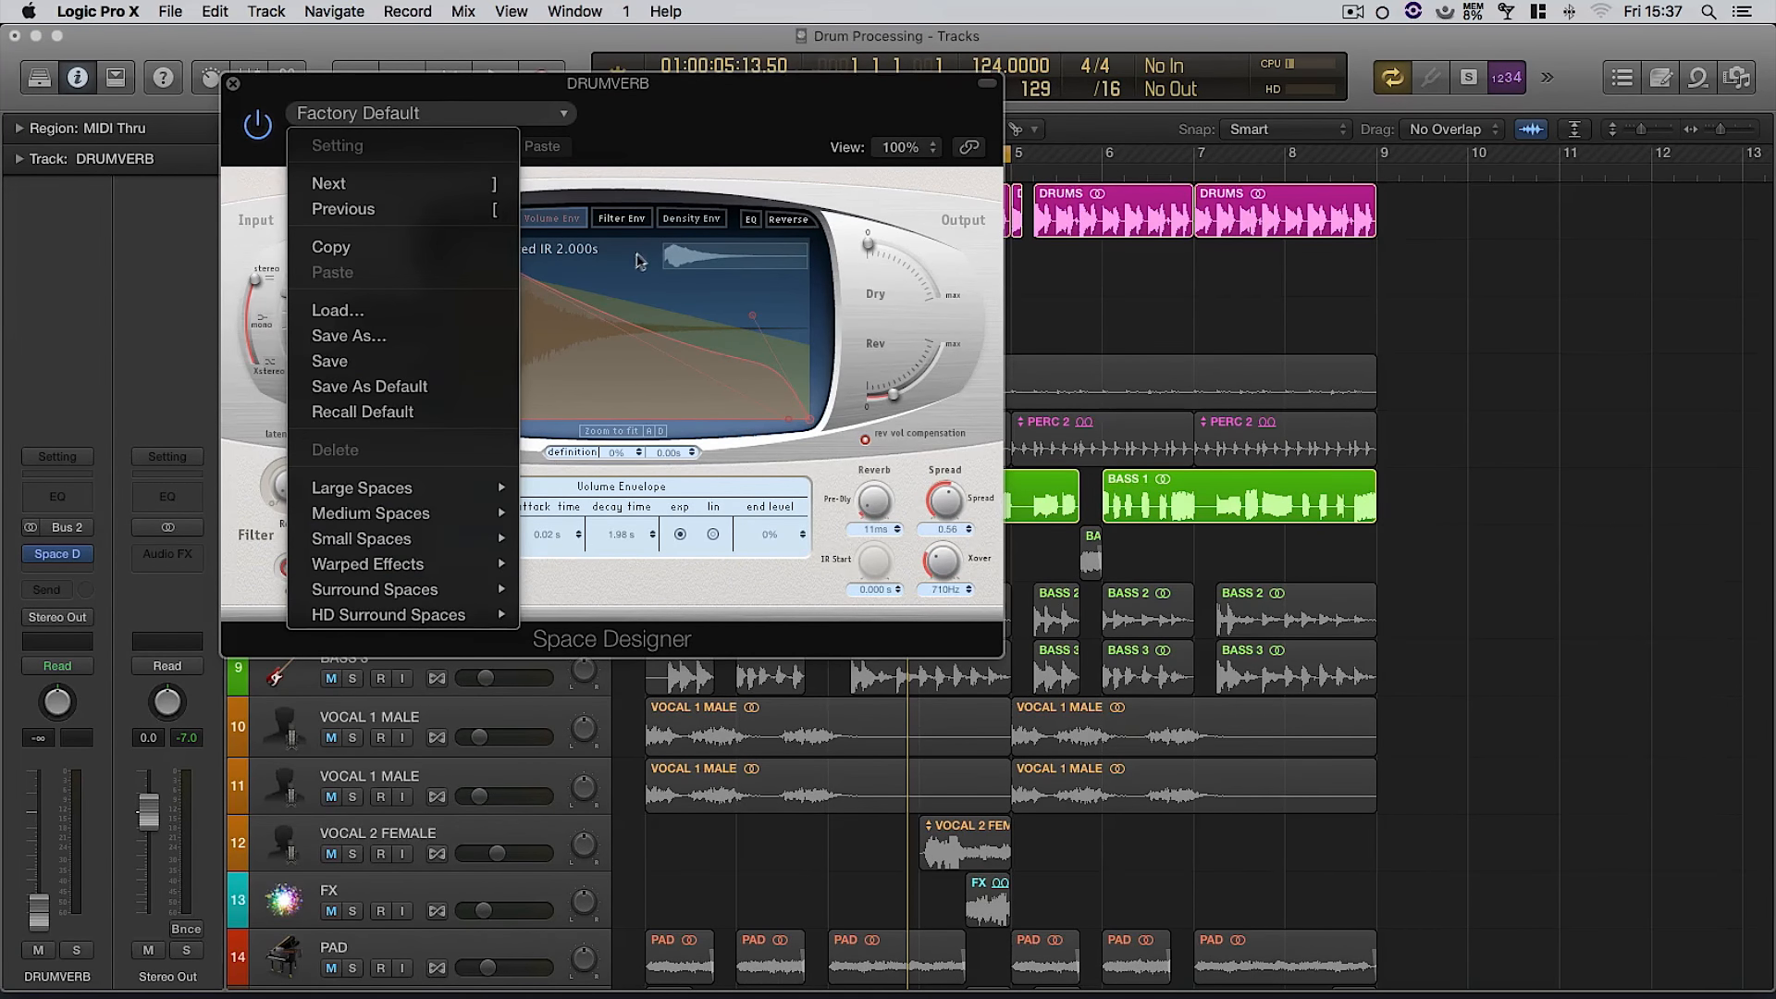
click(620, 127)
click(466, 120)
mouse_move(424, 539)
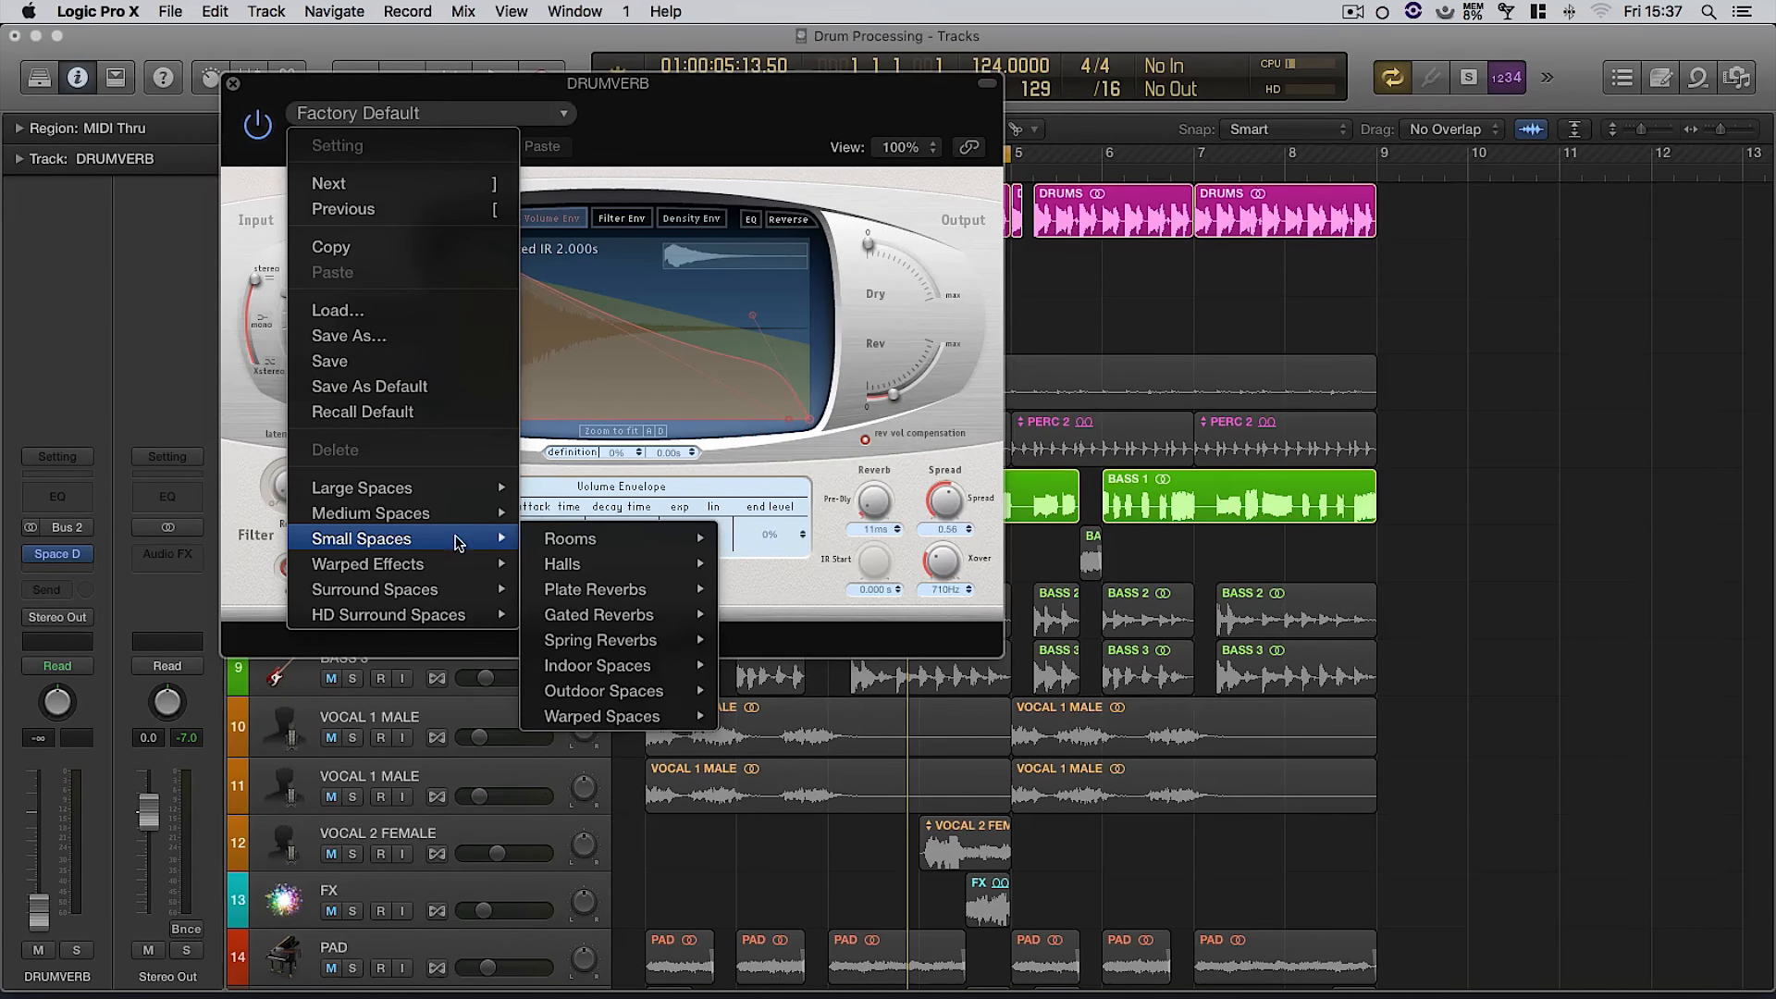
mouse_move(610, 614)
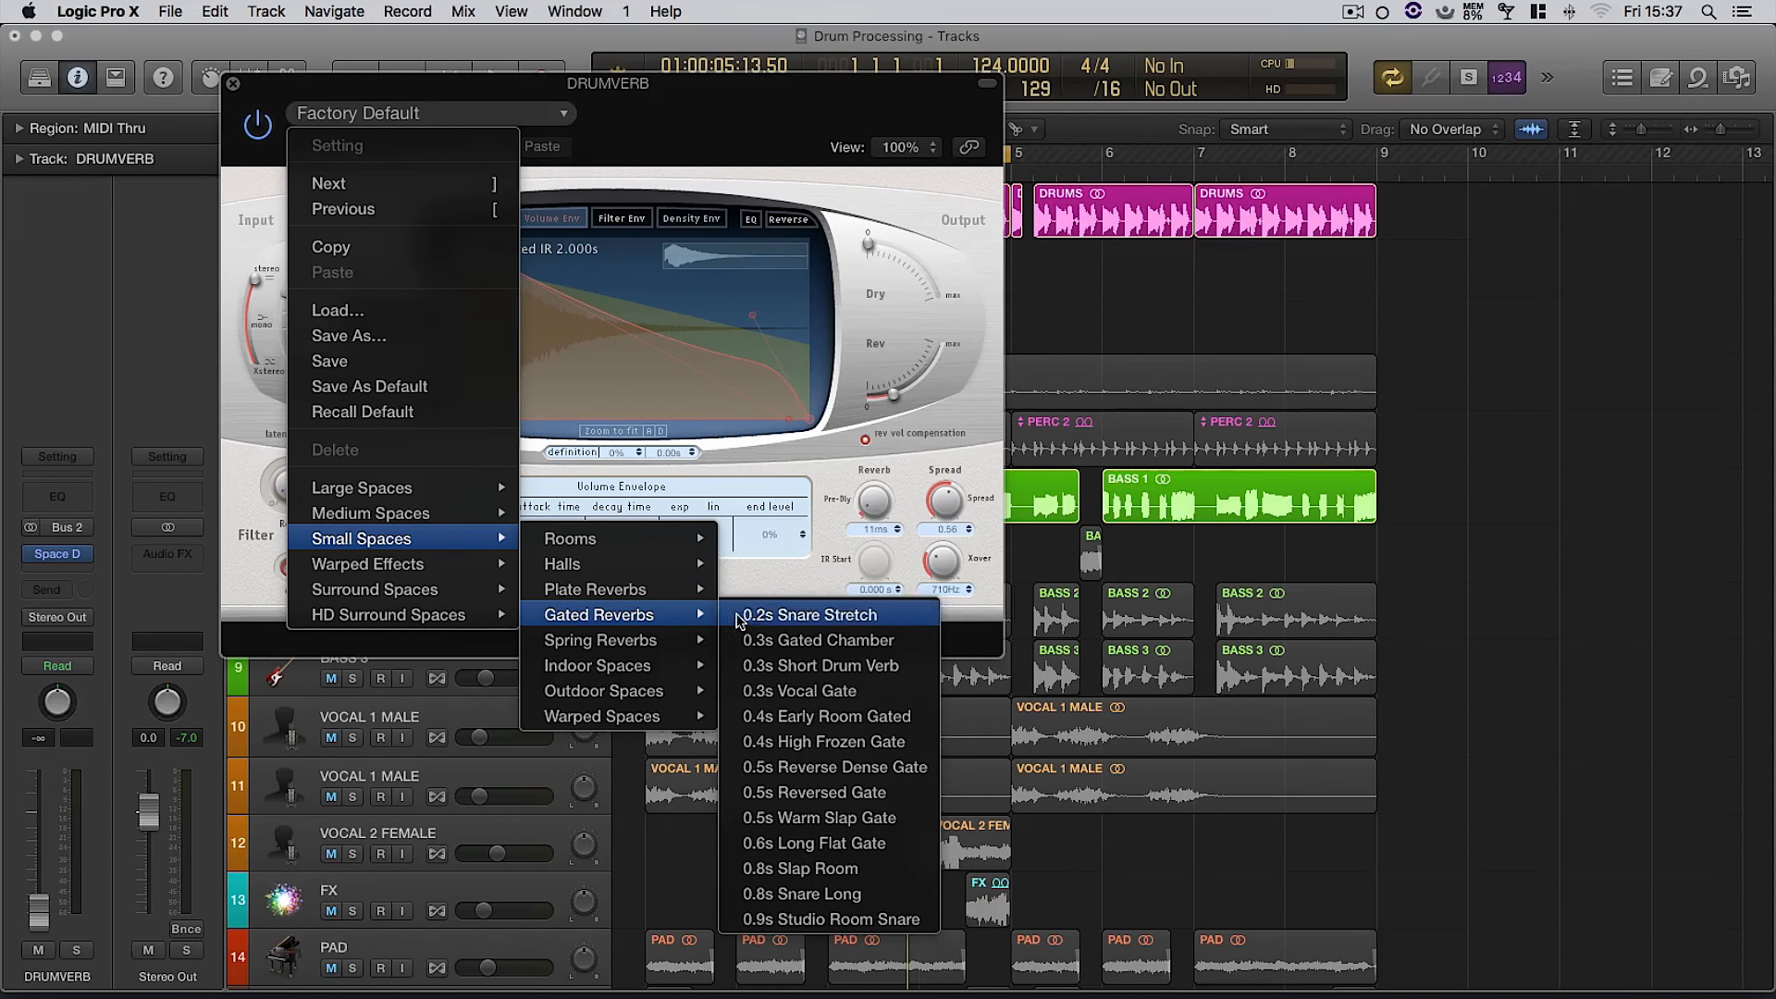
click(818, 617)
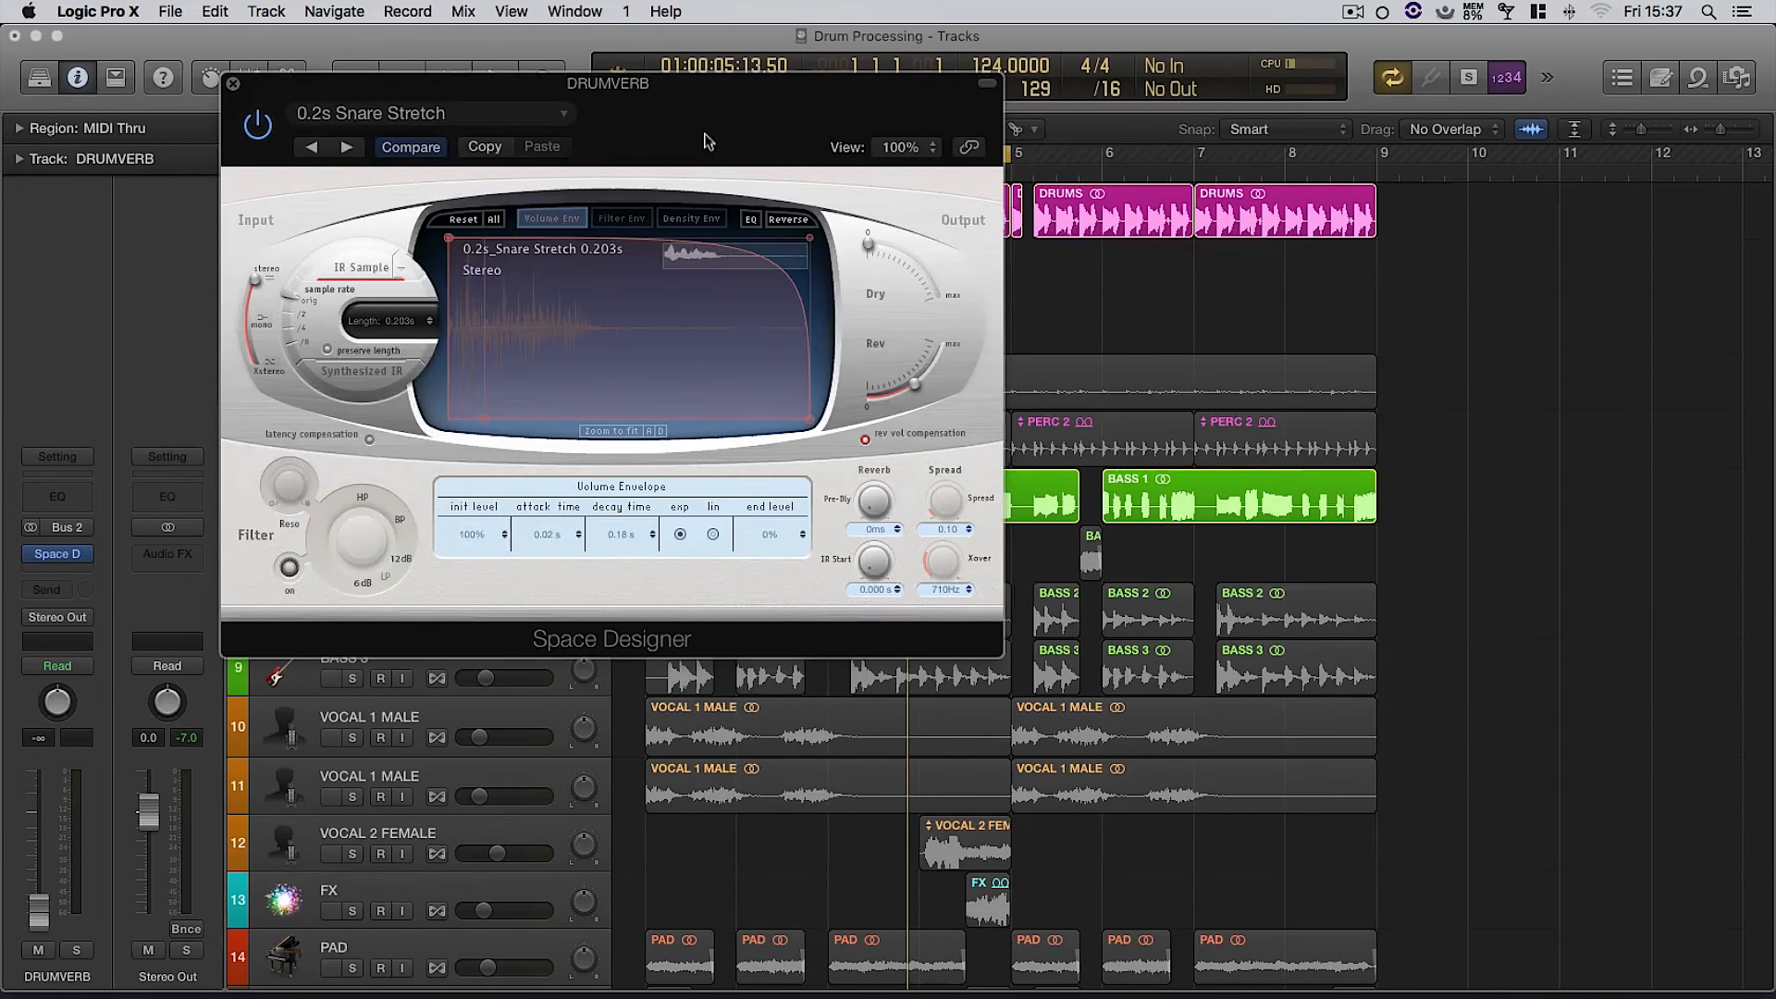
drag(706, 141, 1293, 182)
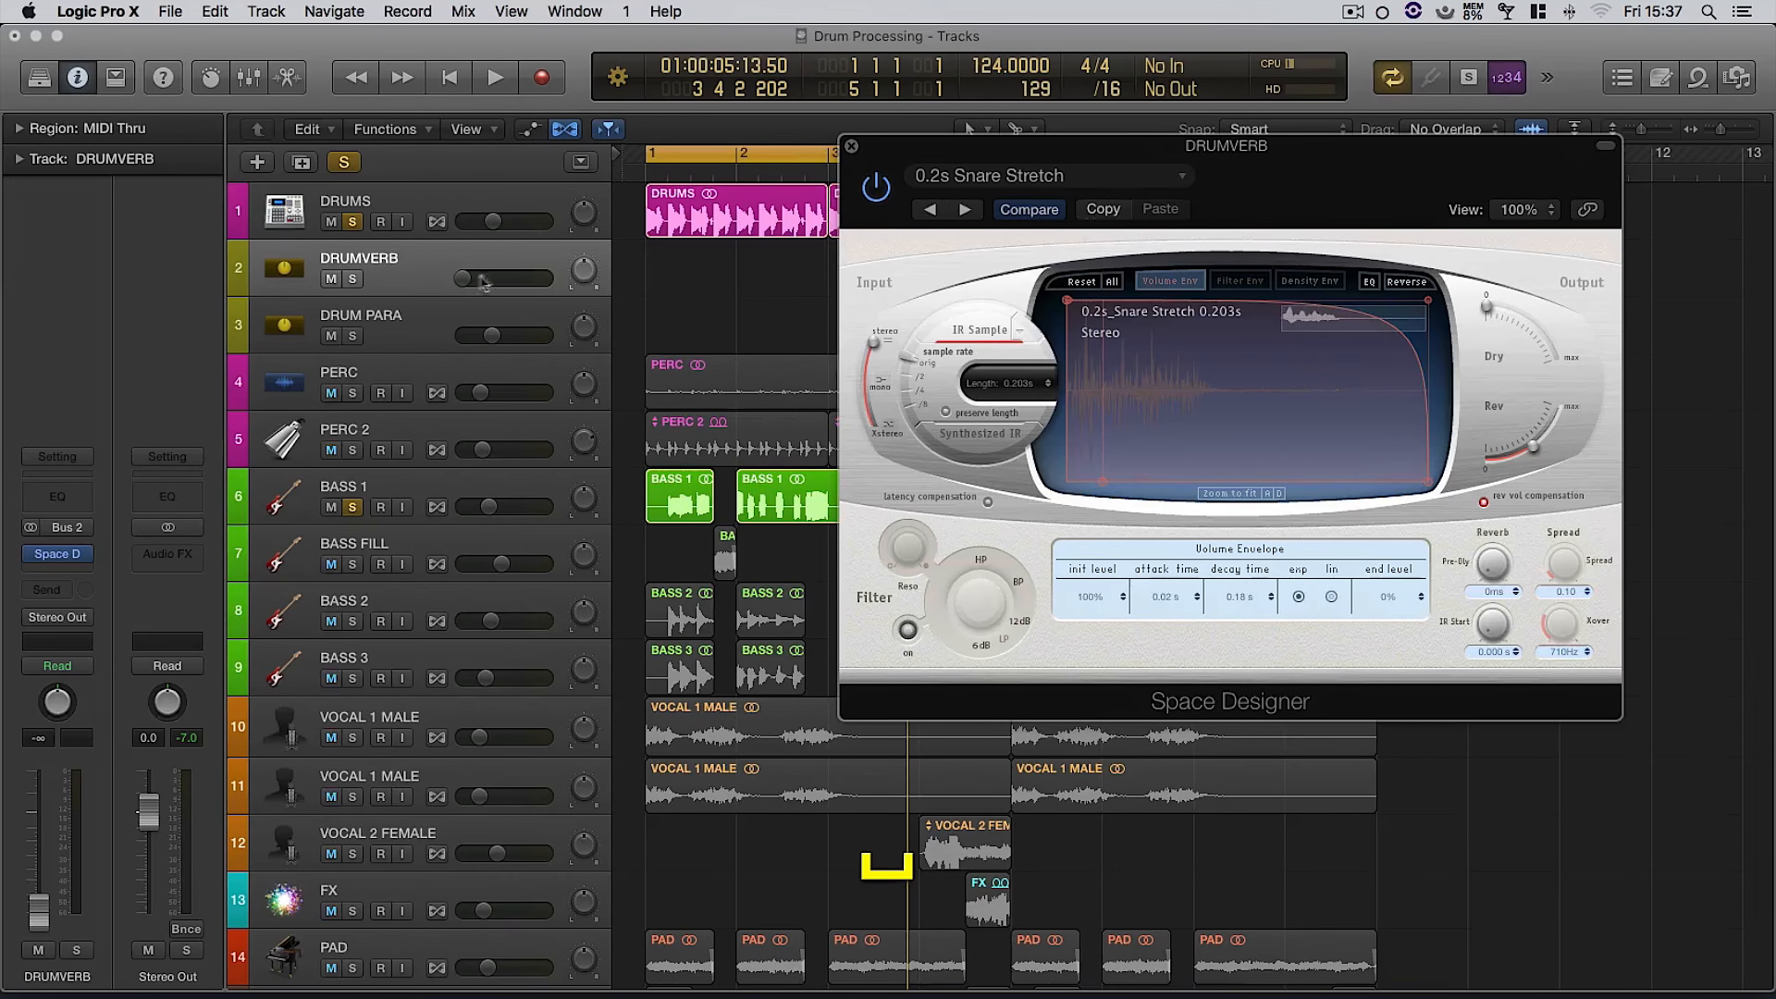
- Raise the DRUMVERB fader to -19.0 dB during playback and turn up the Bus 2 send on the DRUMS track
key(space)
drag(483, 281, 500, 281)
click(419, 206)
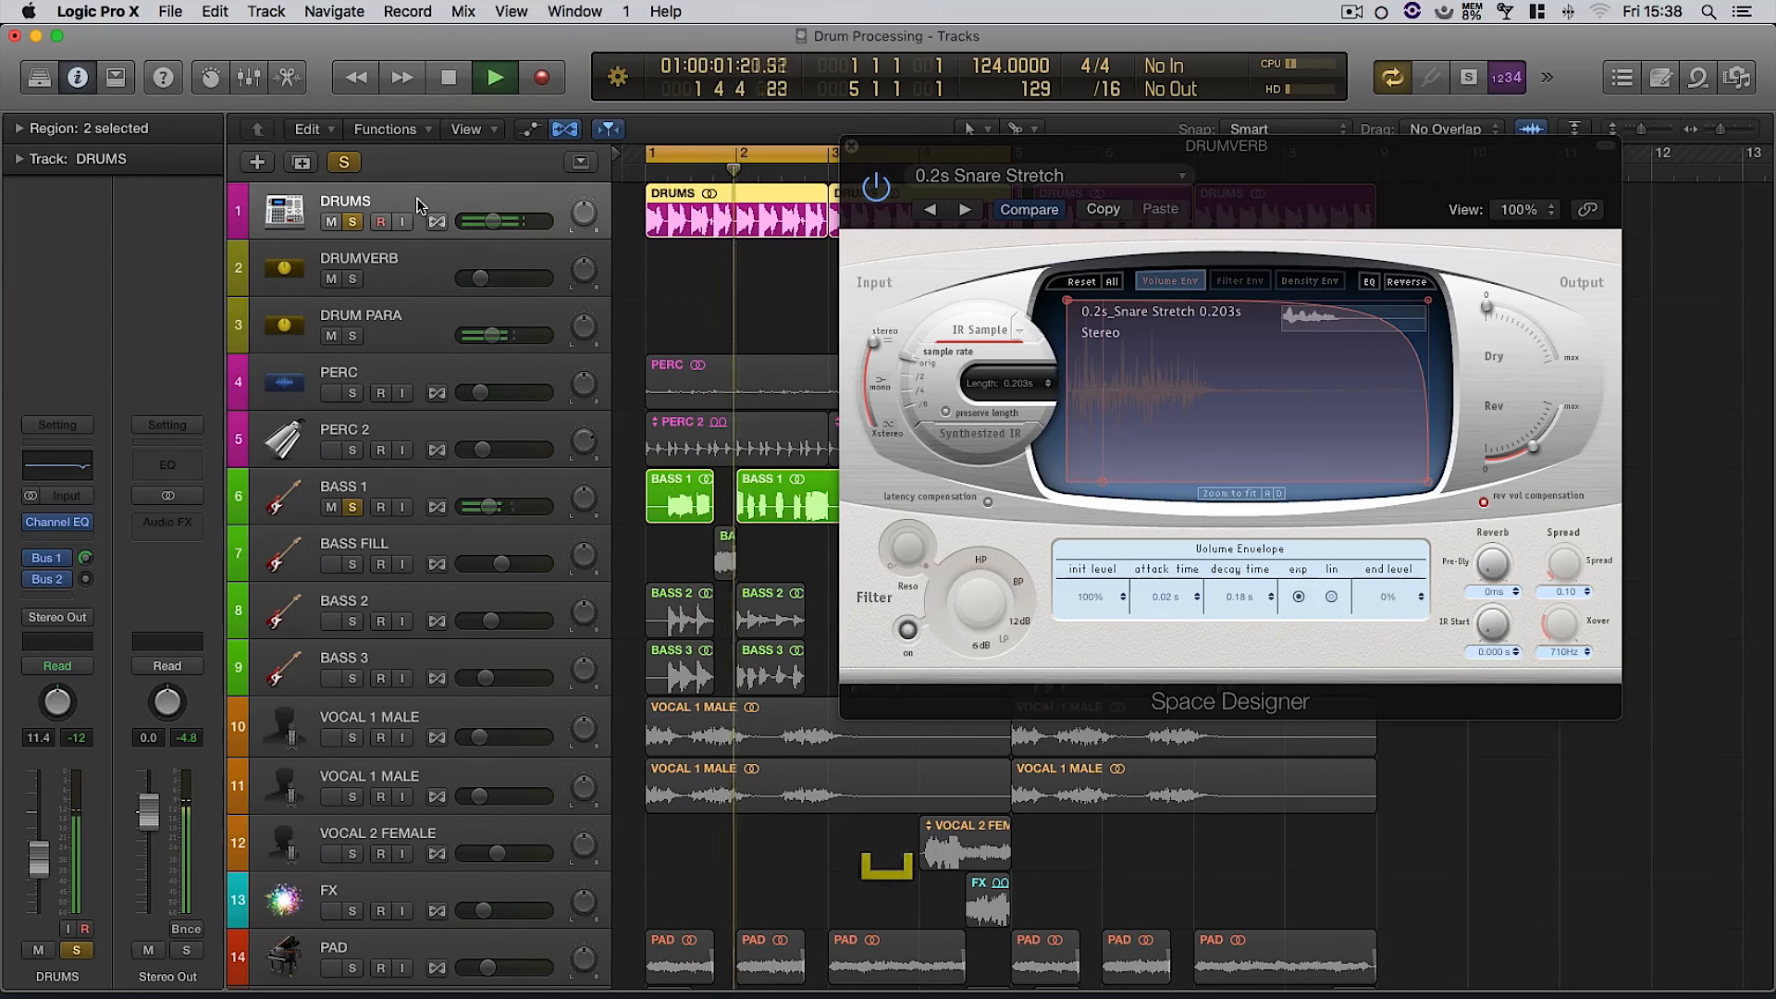
key(space)
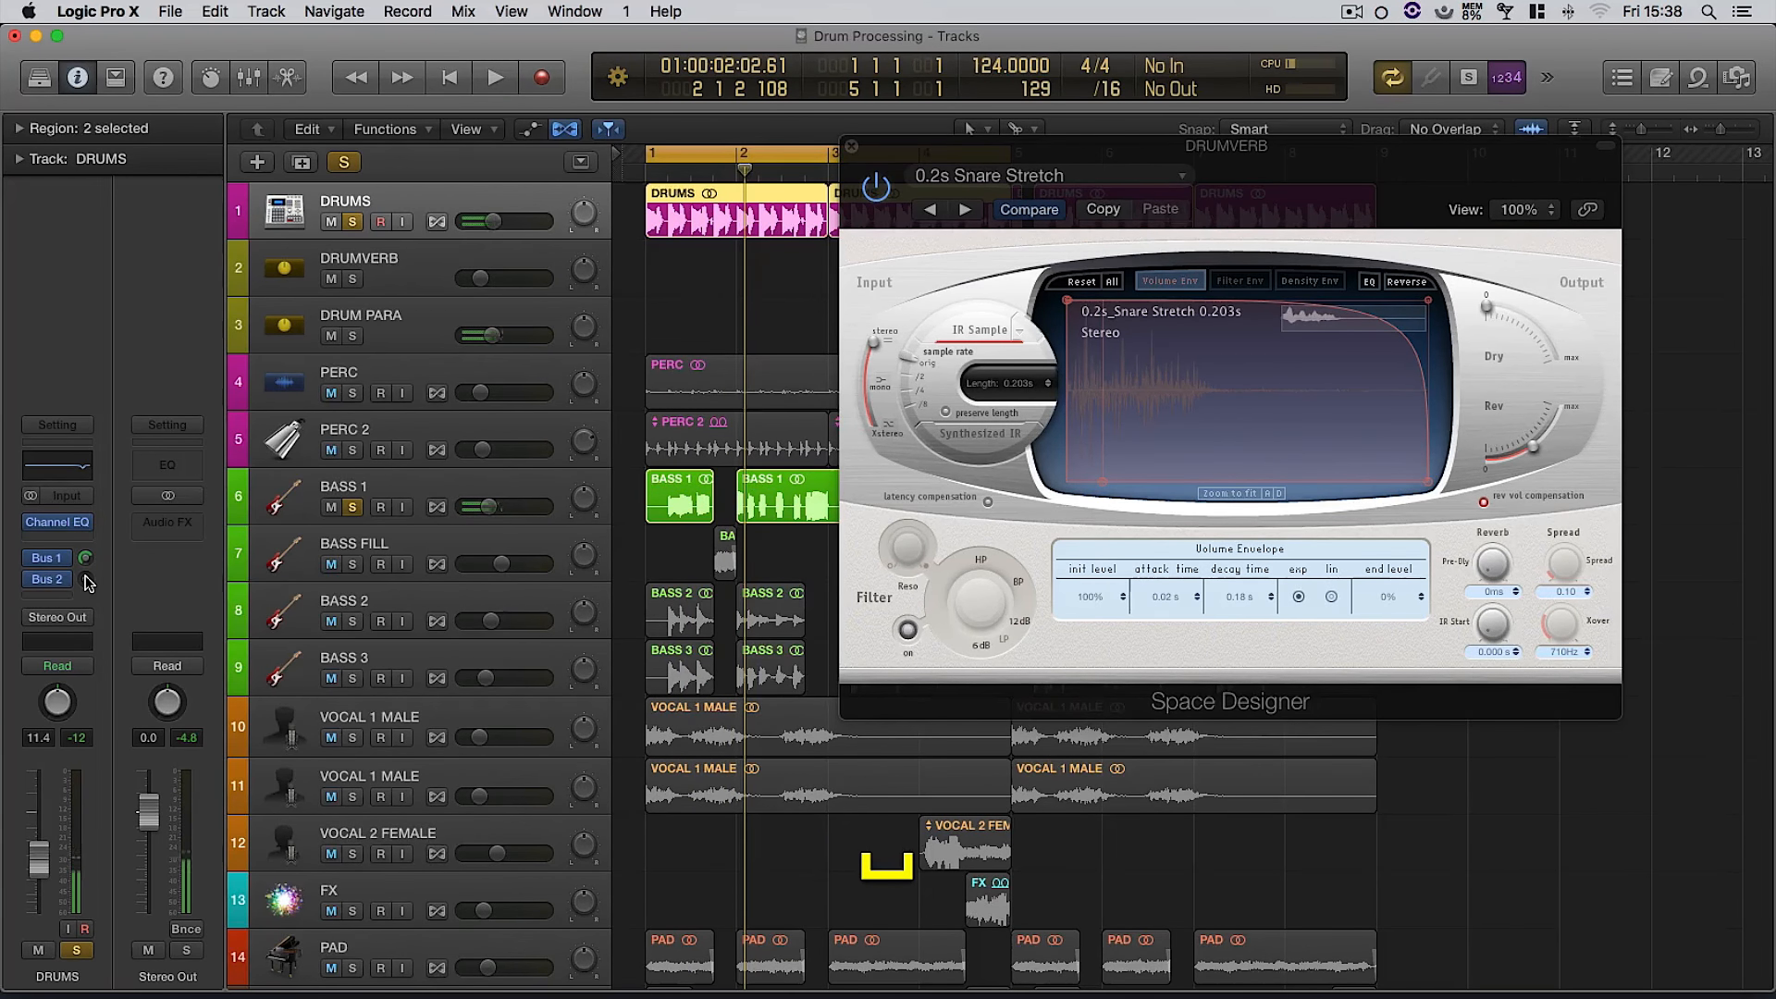
click(418, 268)
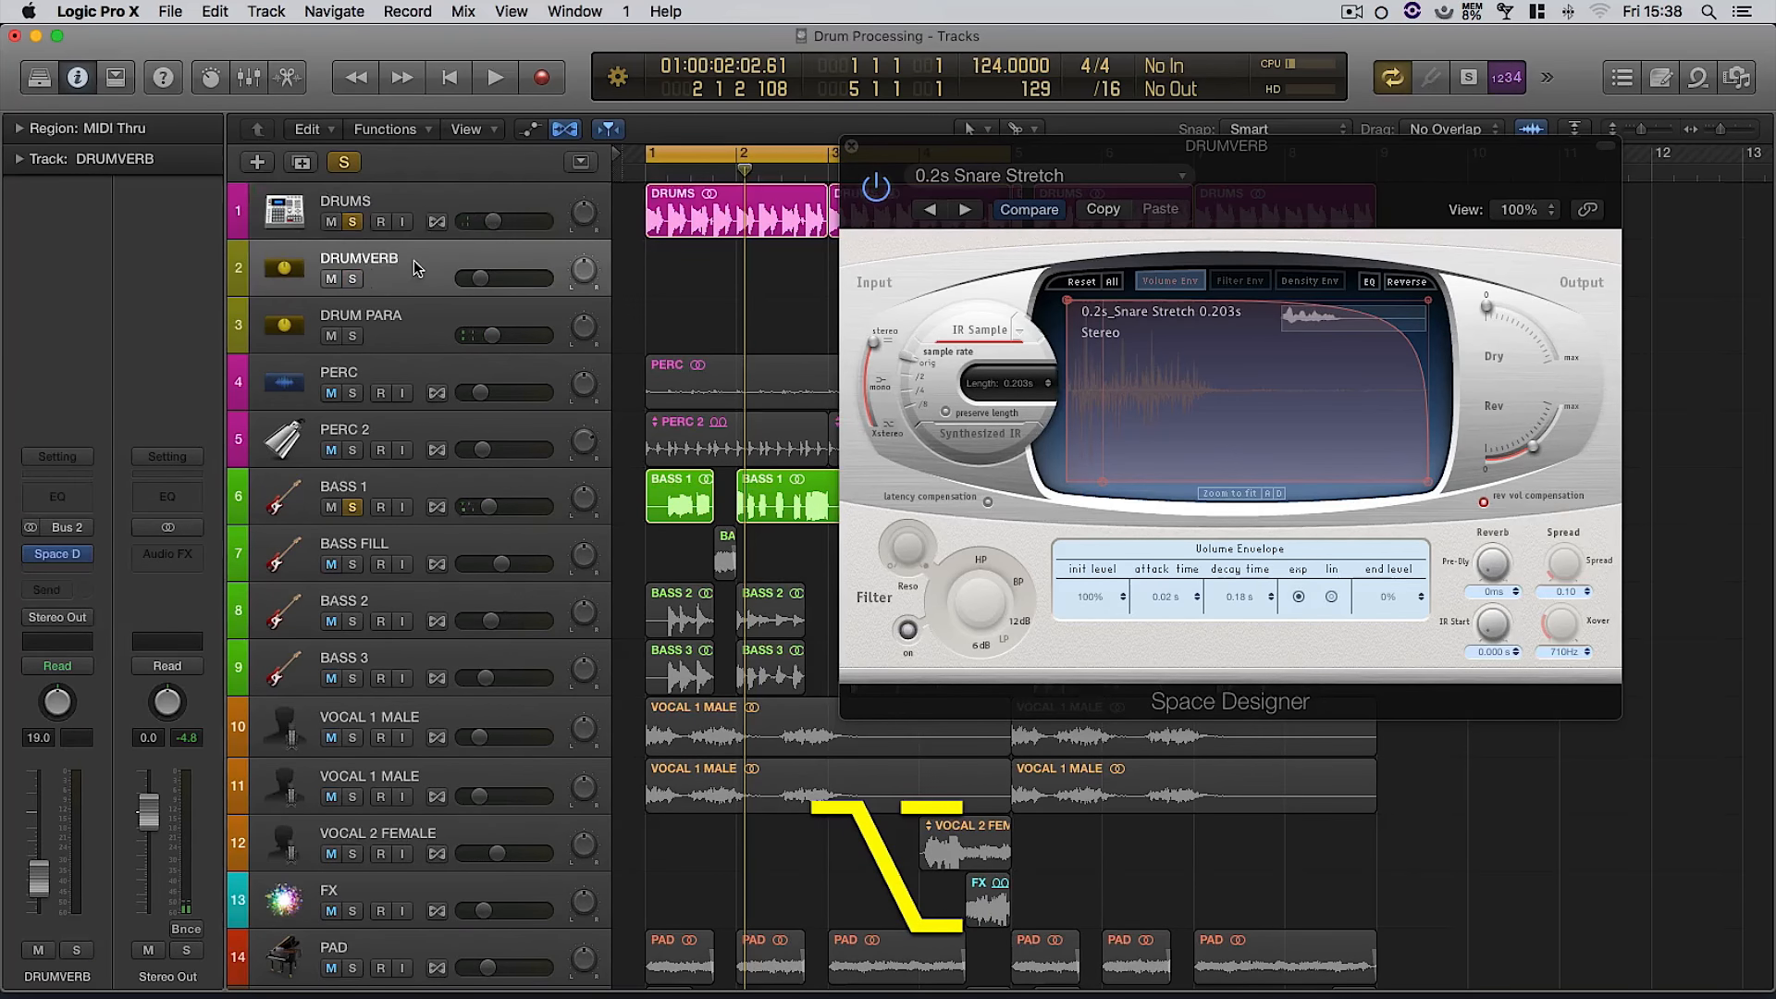
- Solo DRUMVERB alongside the drums and bass, and raise its fader to -2.4 dB during playback
key(space)
click(353, 279)
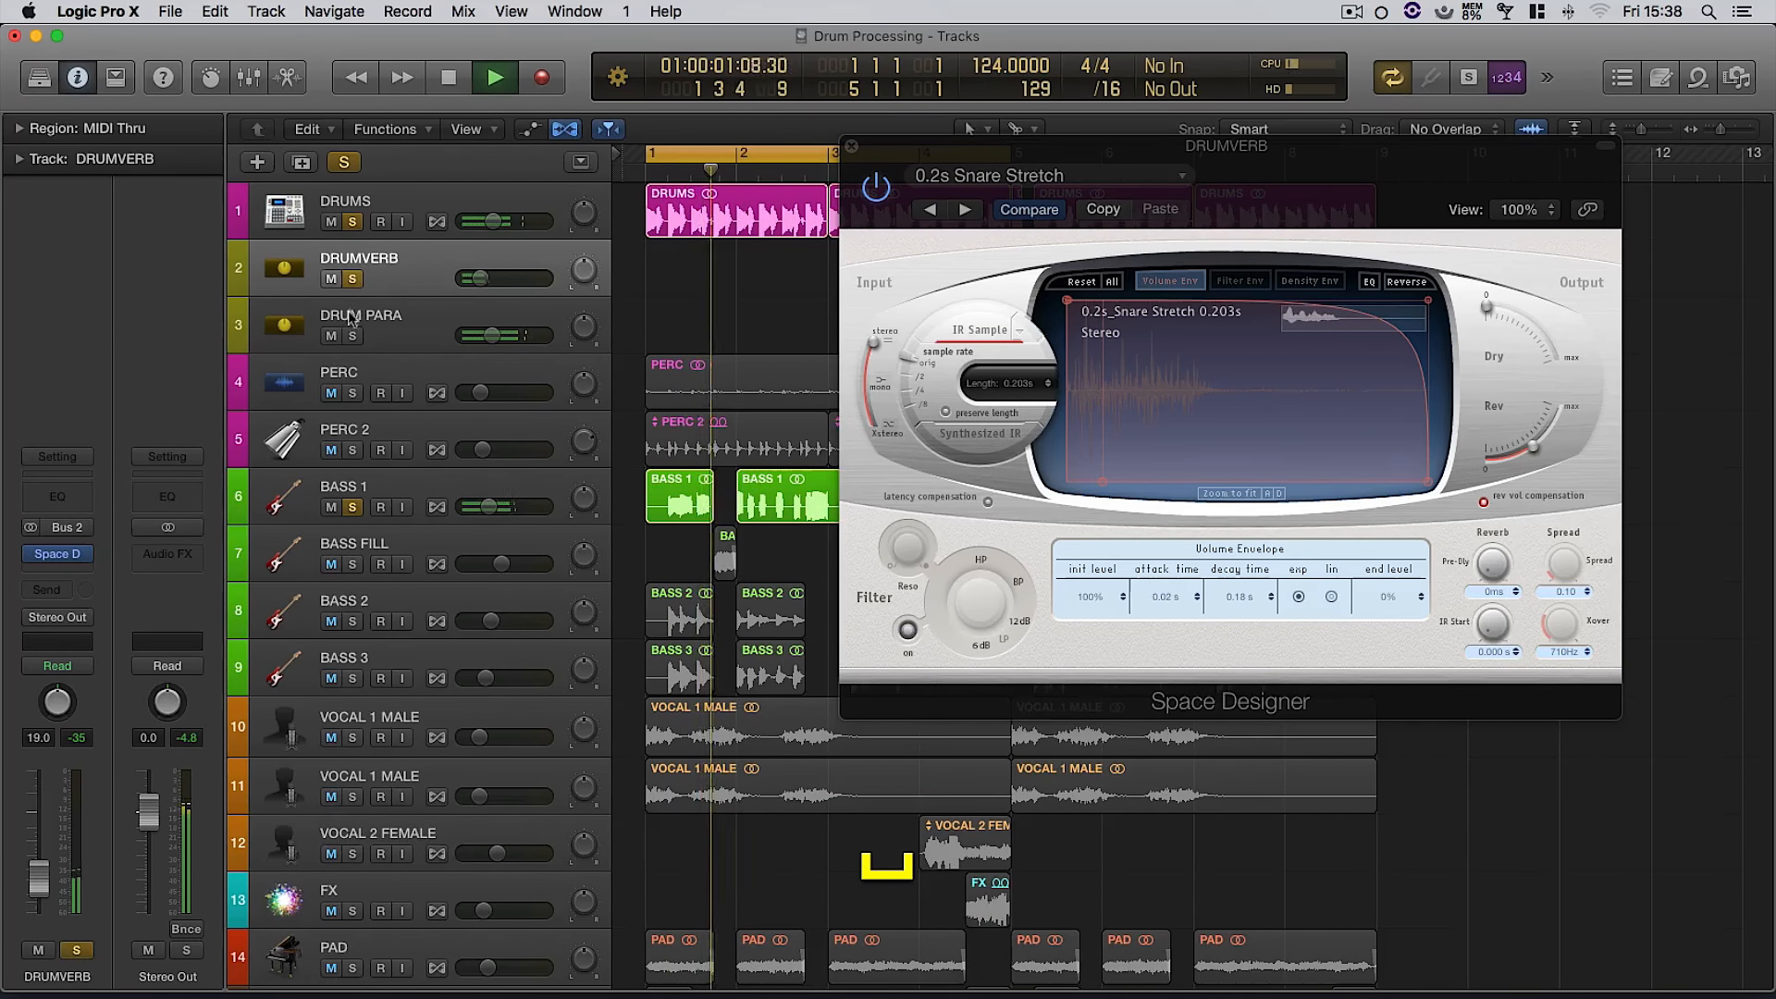
drag(480, 278, 507, 286)
key(space)
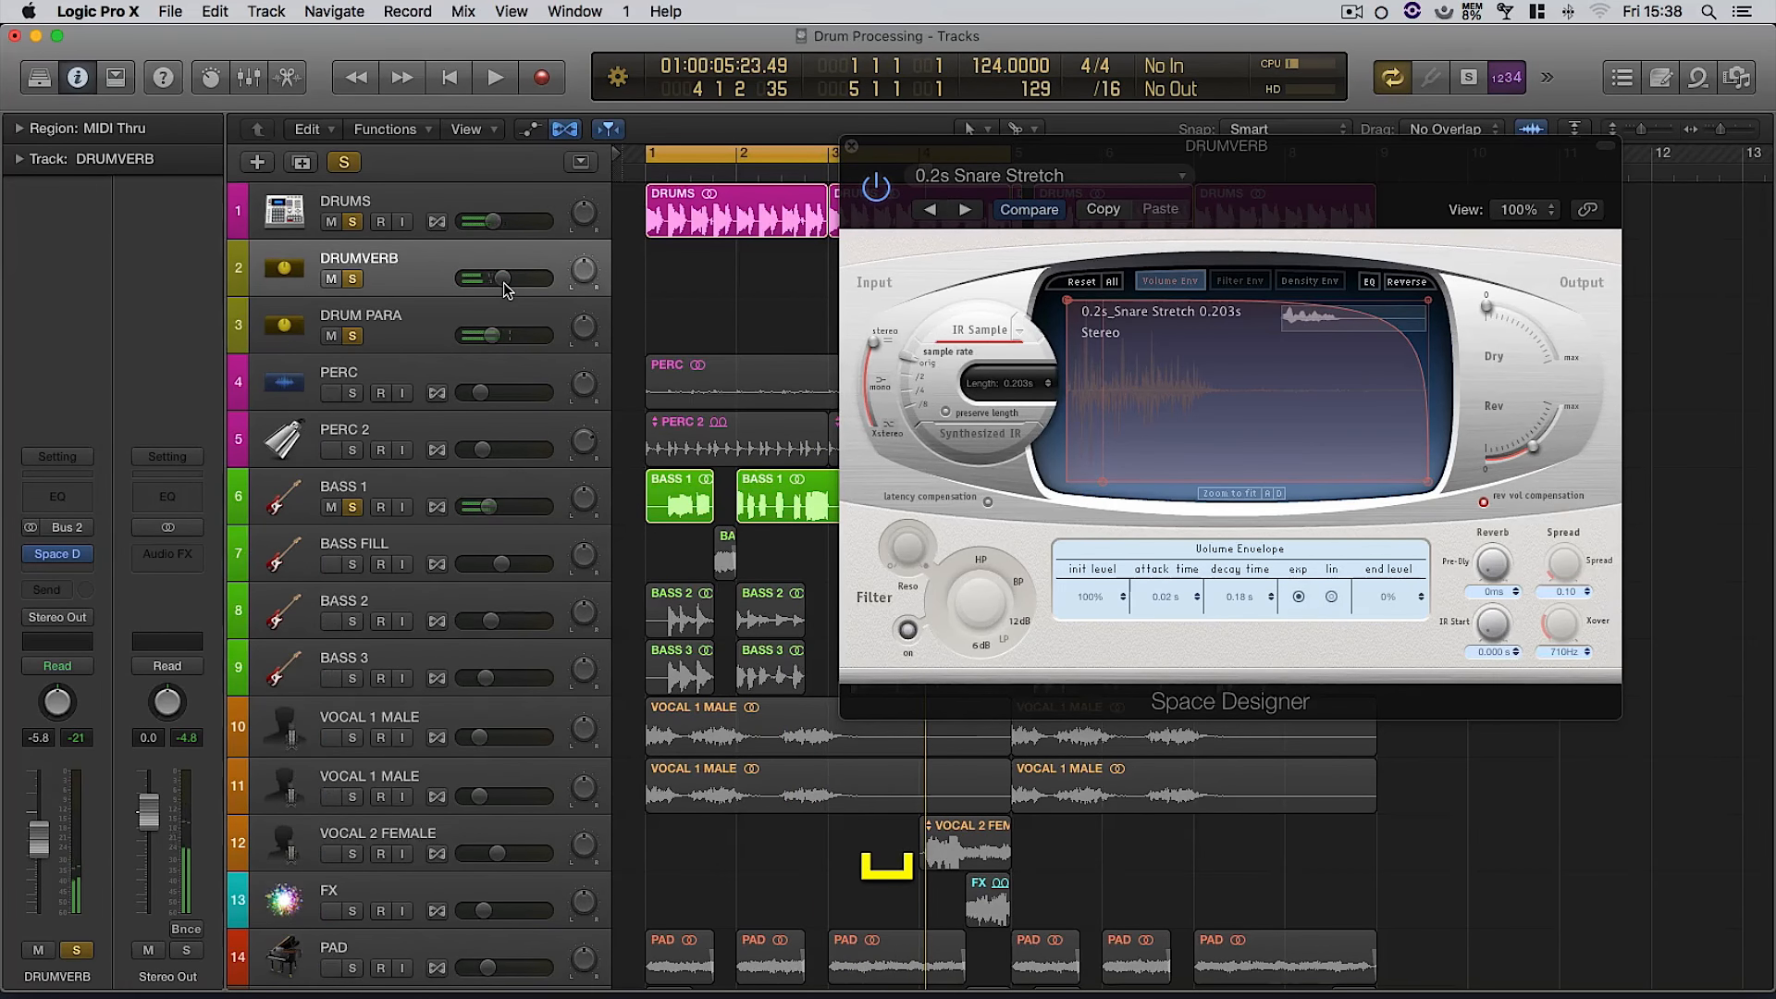
key(space)
drag(506, 287, 520, 286)
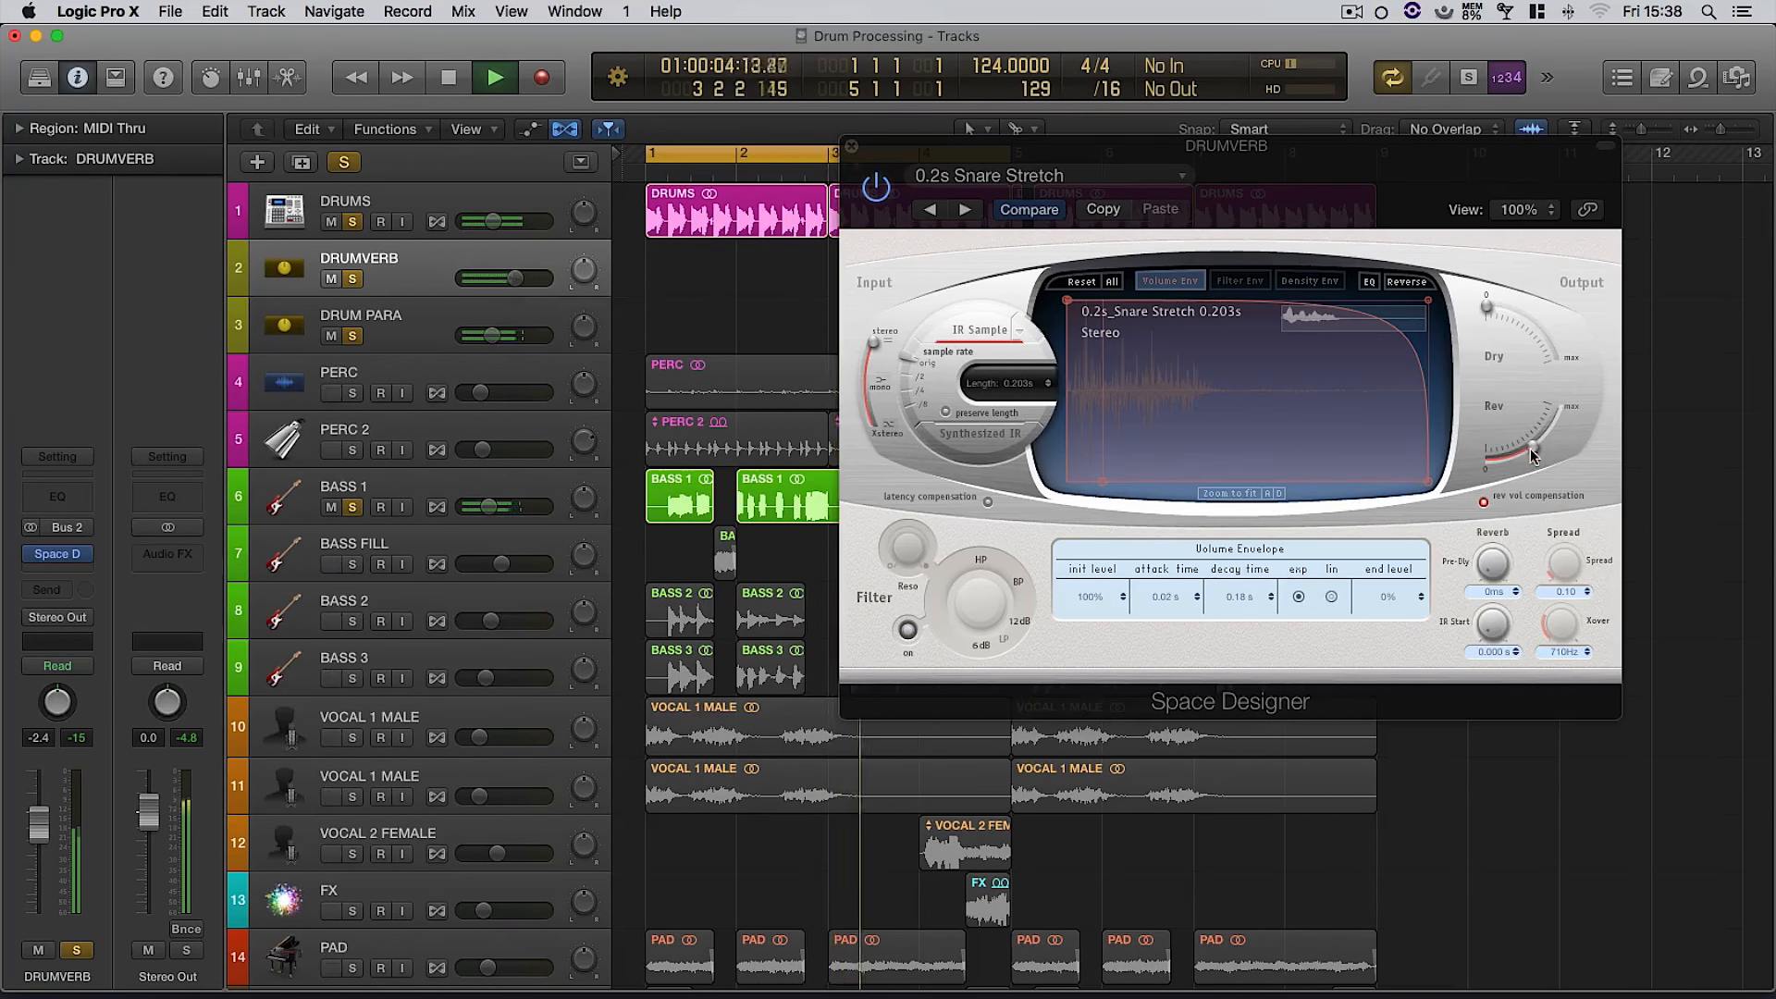
- Raise Space Designer's Rev output to near maximum and set the DRUMVERB fader to -14.6 dB
drag(1535, 444, 1572, 407)
drag(518, 291, 504, 278)
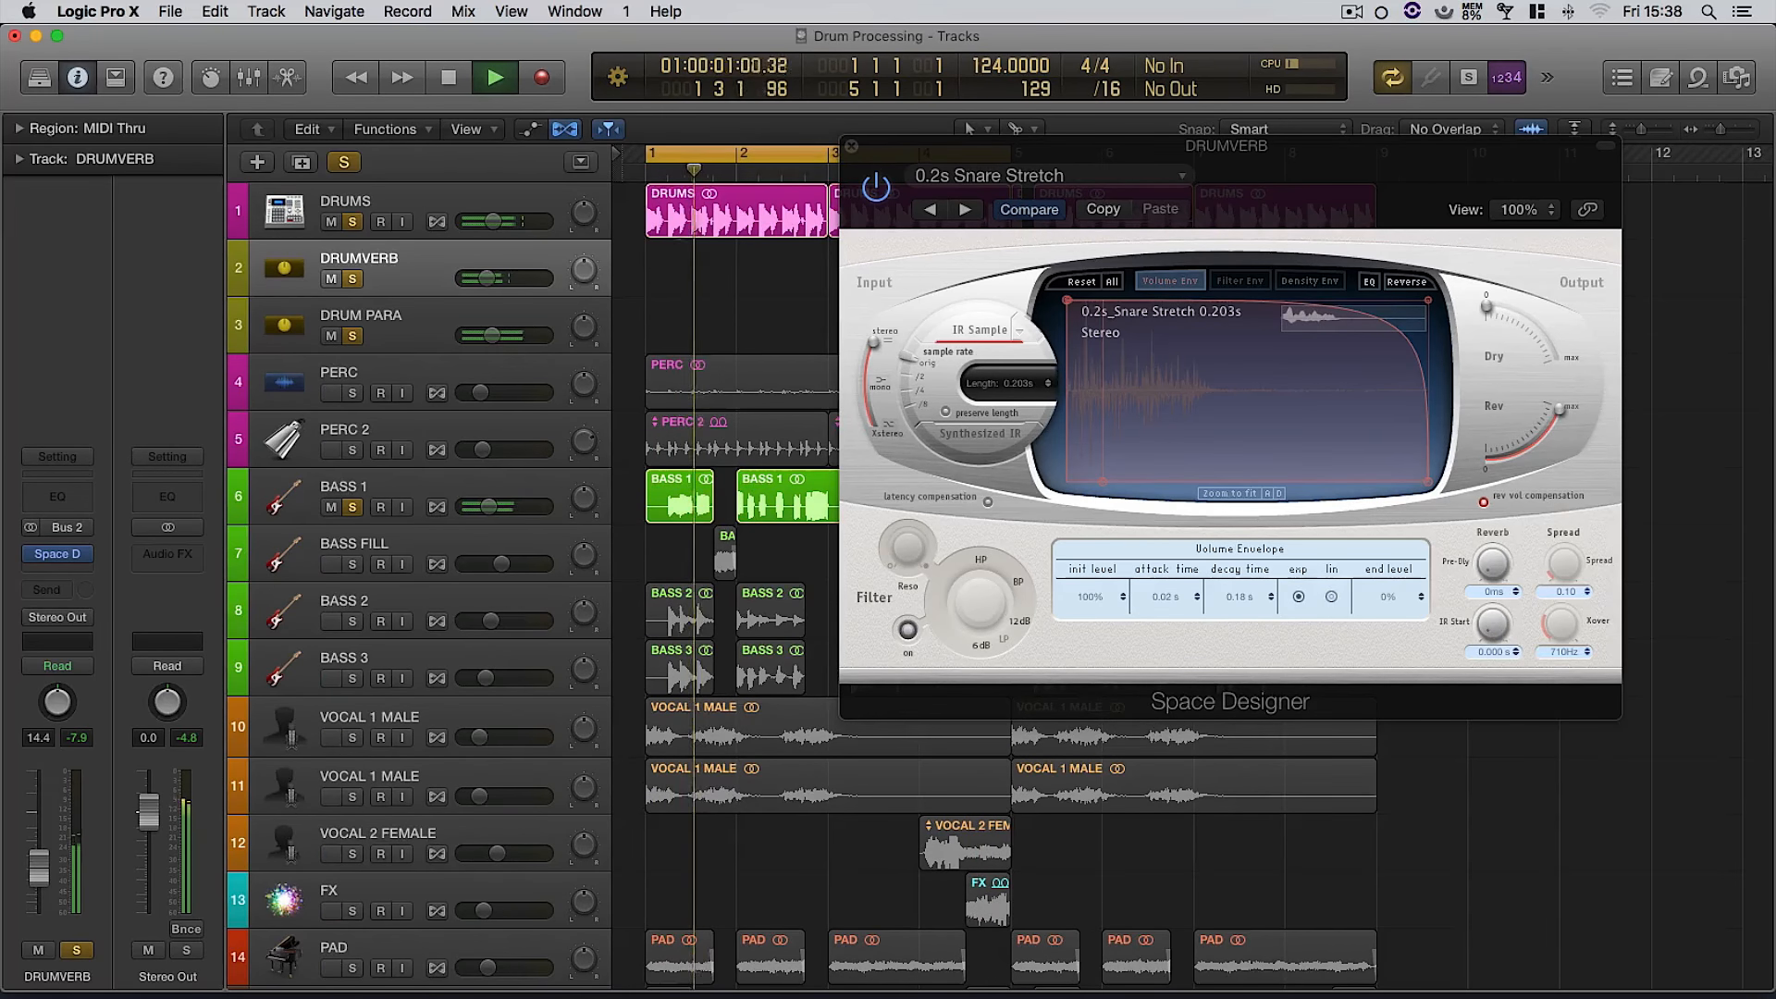
drag(486, 279, 483, 279)
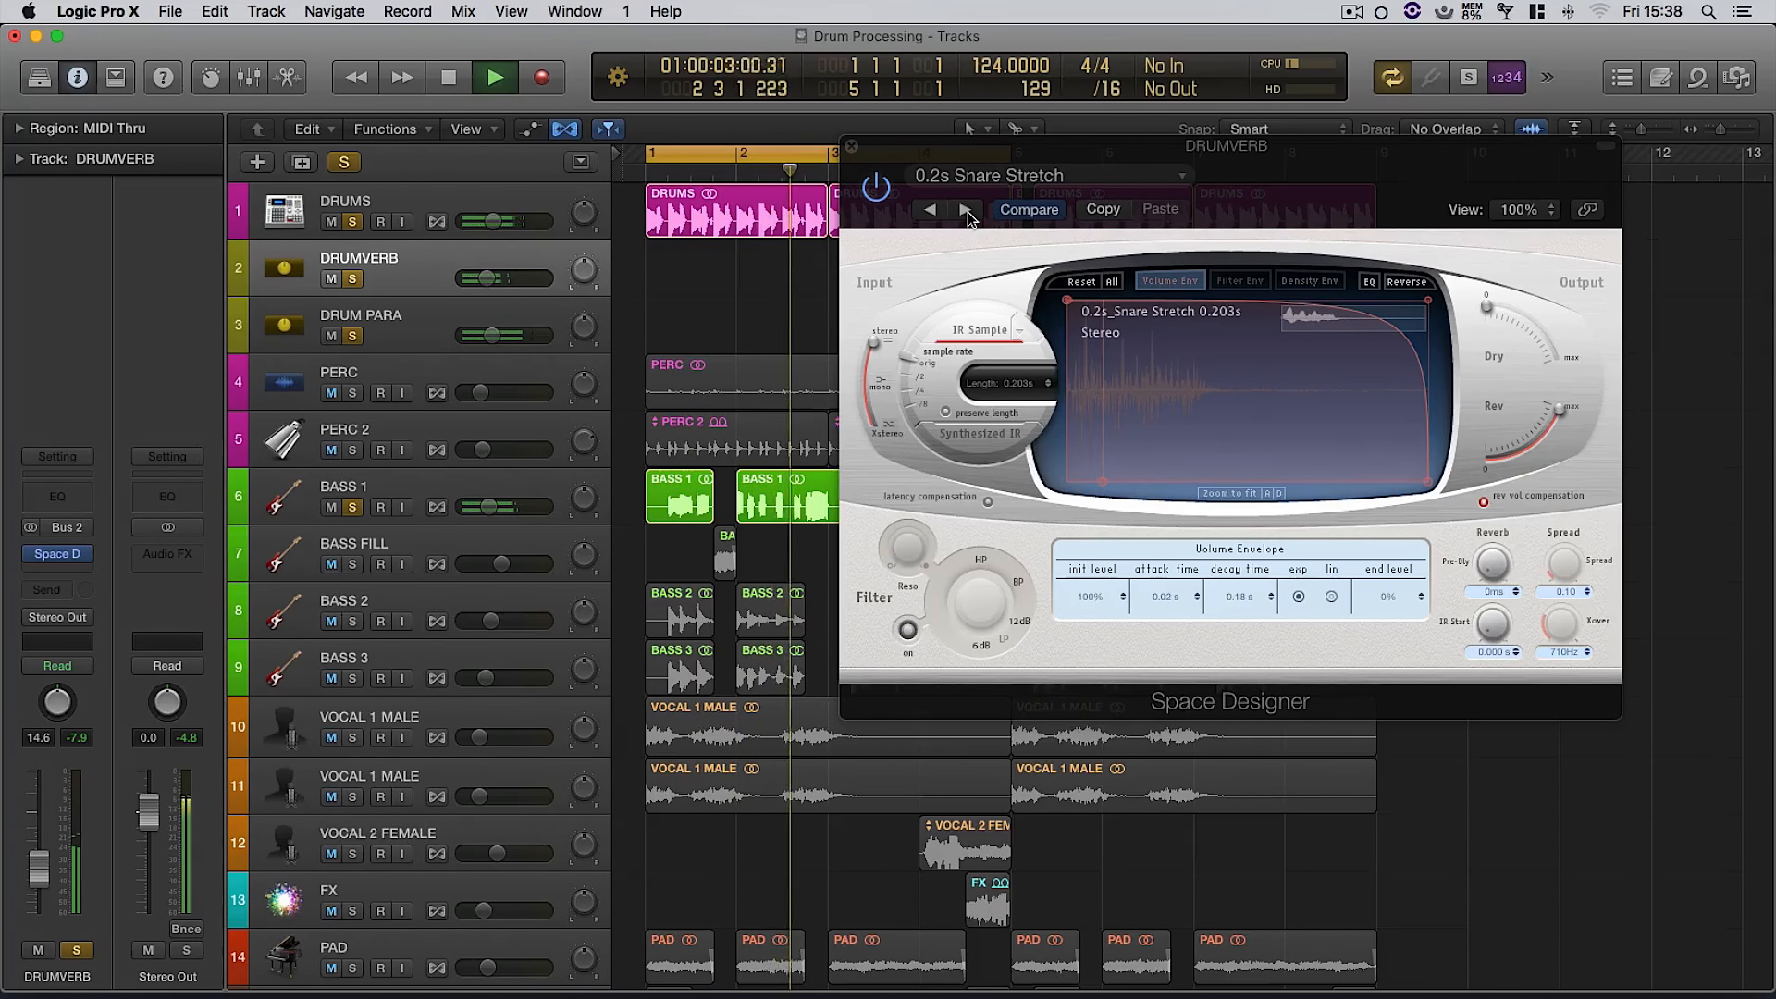
- Switch Space Designer to the 0.3s Gated Chamber preset with Rev output near maximum, and set the DRUMVERB fader to -15.2 dB
click(966, 212)
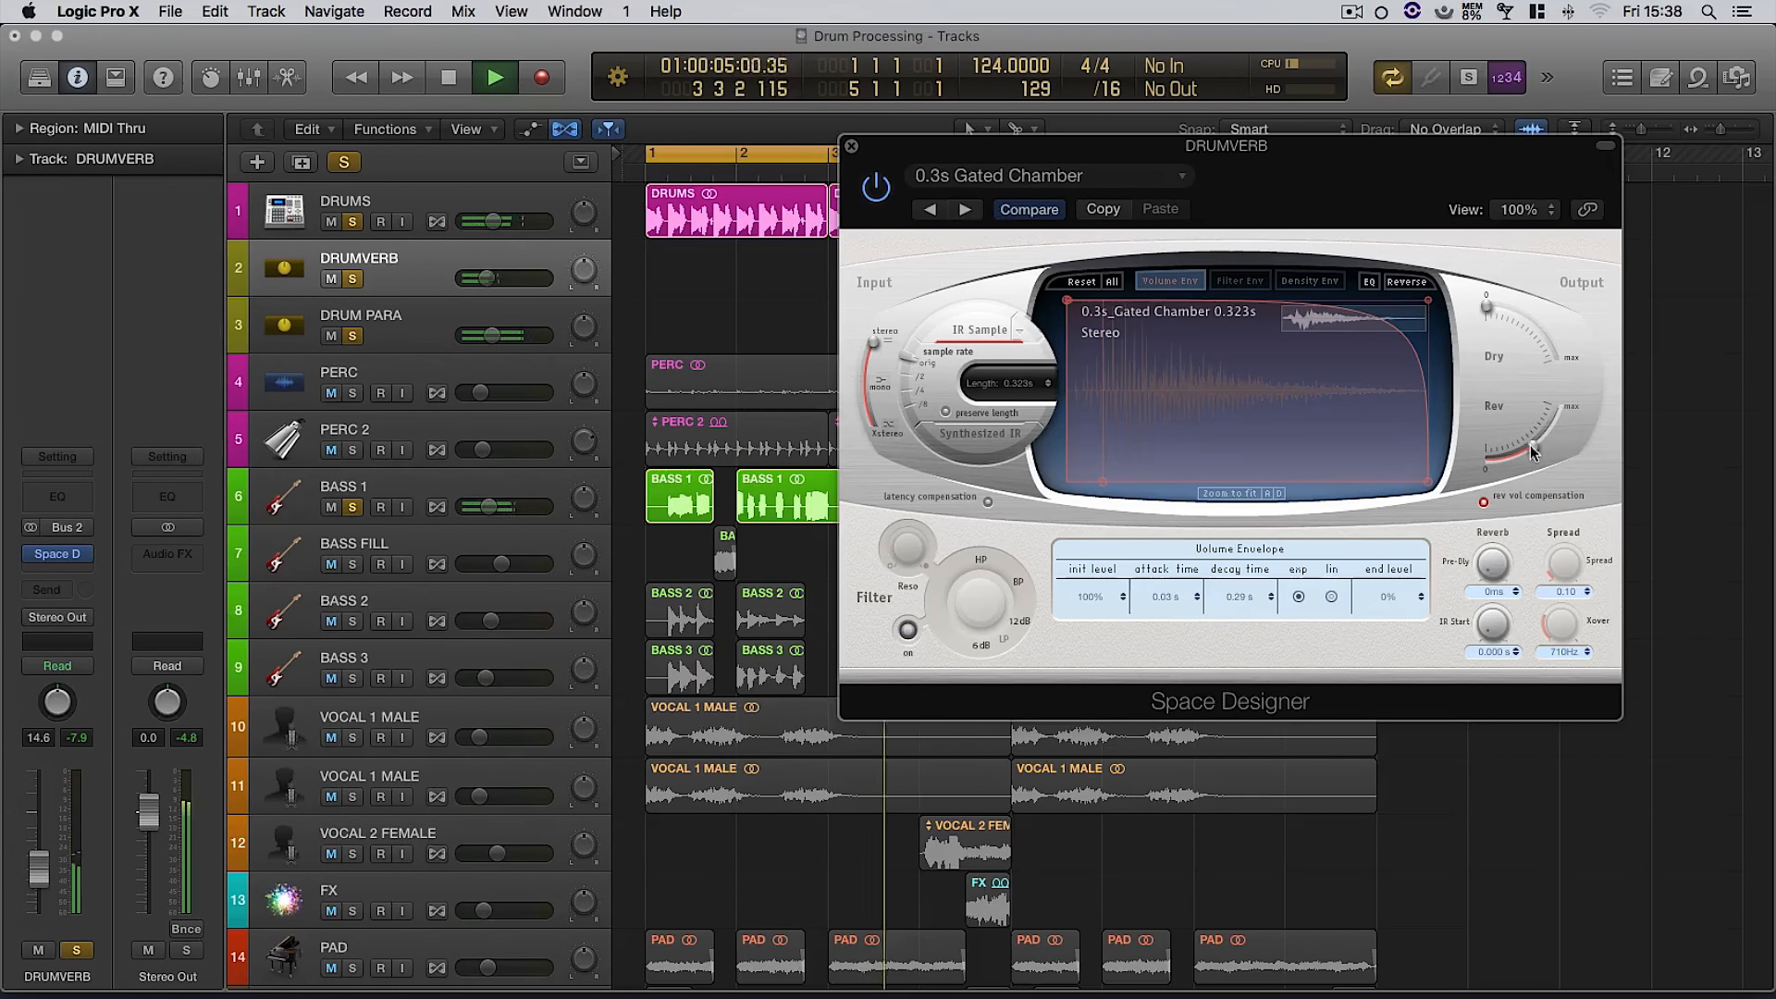
drag(1531, 452, 1582, 389)
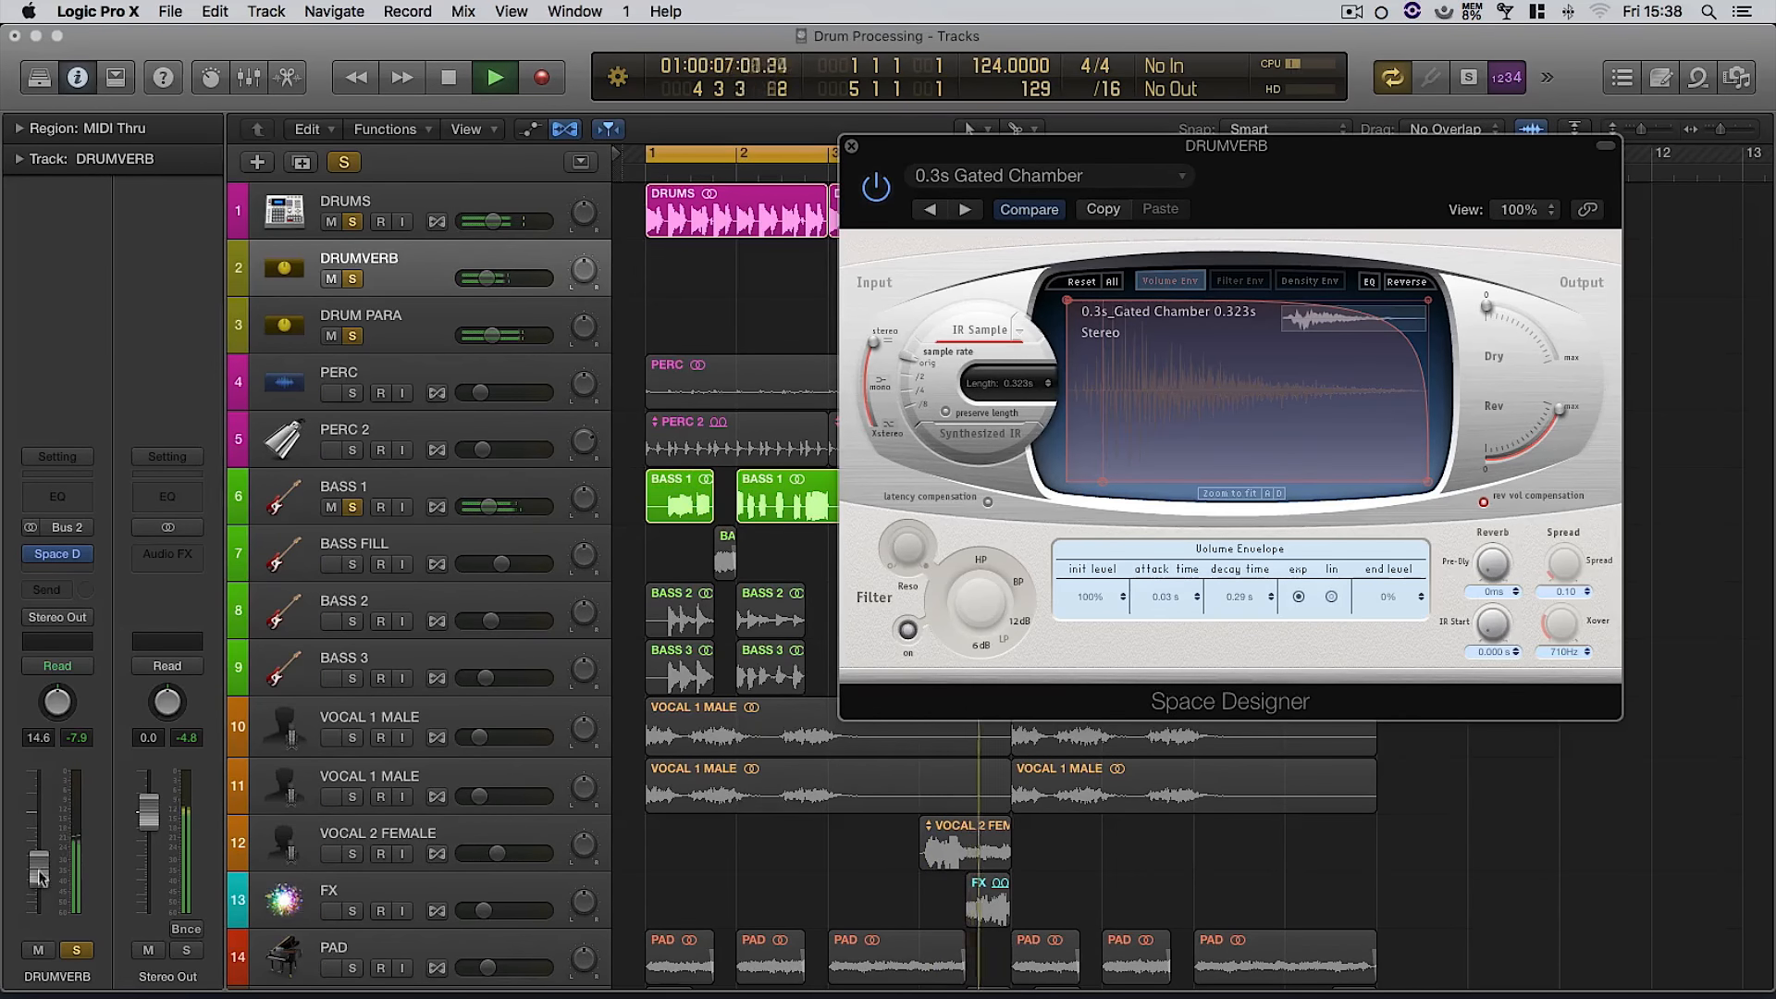
drag(39, 877, 39, 880)
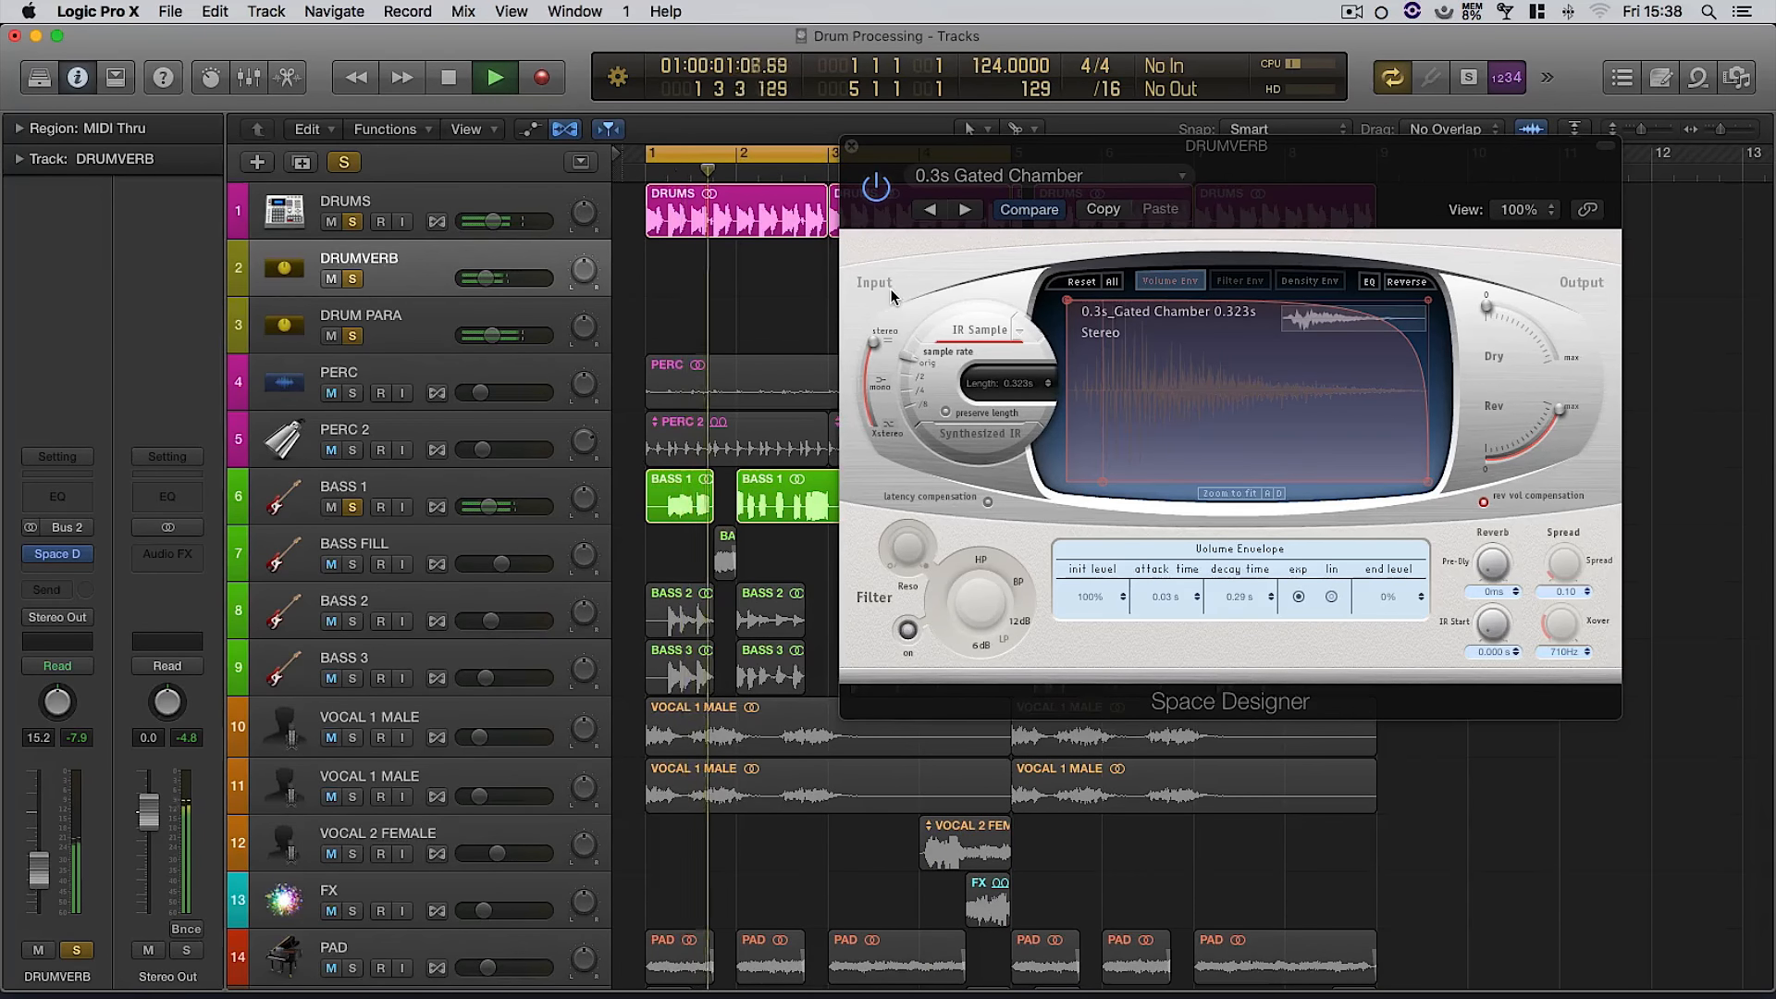
key(space)
- Add a Channel EQ to DRUMVERB with the analyzer on and a 48 dB/Oct low cut at about 81 Hz
click(62, 498)
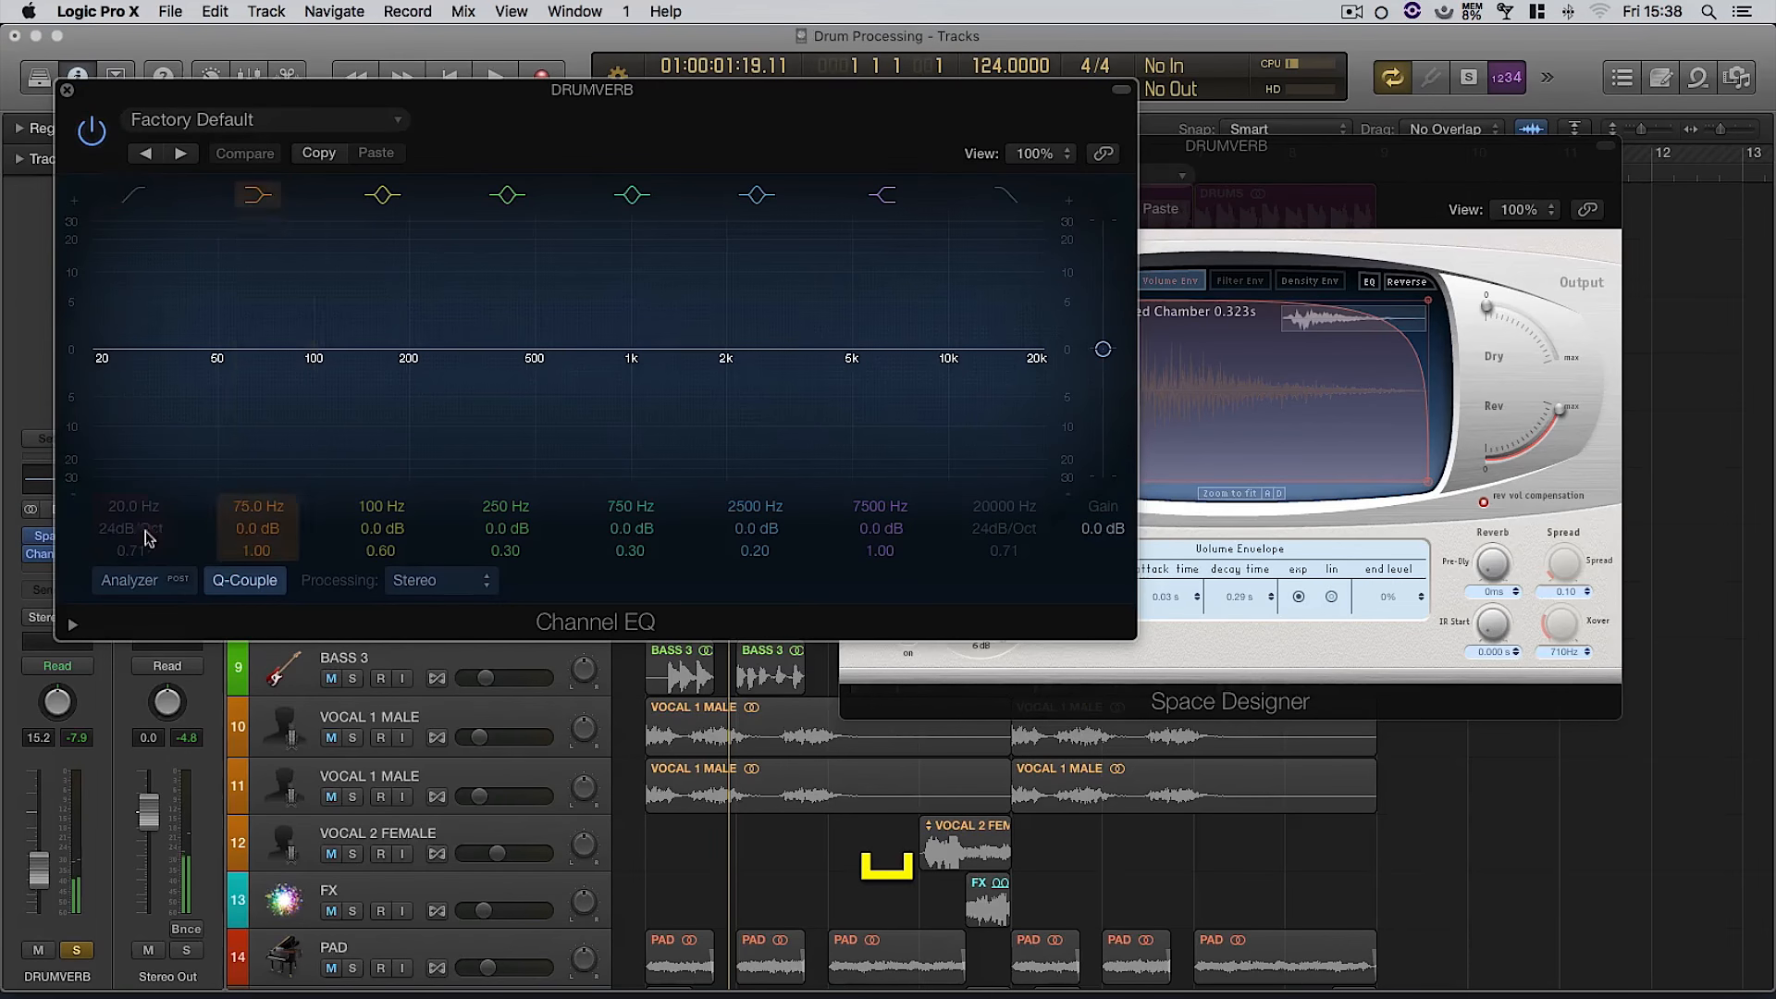
click(130, 580)
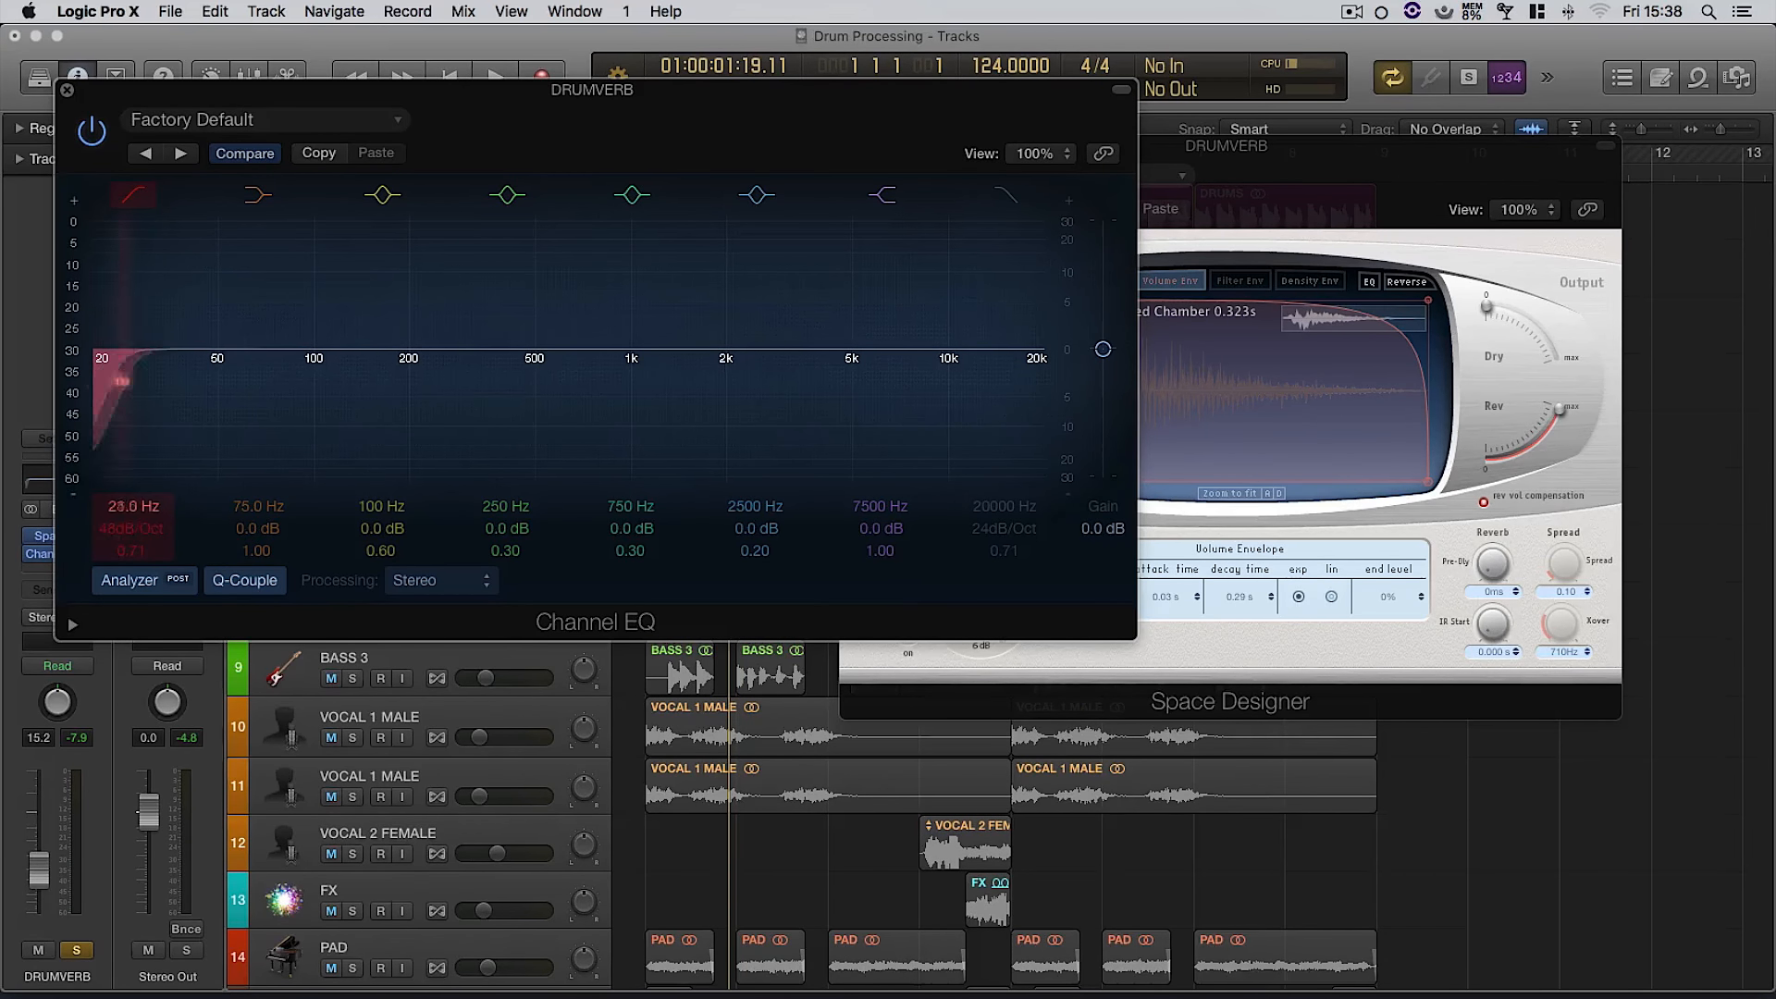
mouse_move(121, 507)
mouse_down()
mouse_move(124, 485)
mouse_move(130, 513)
mouse_up()
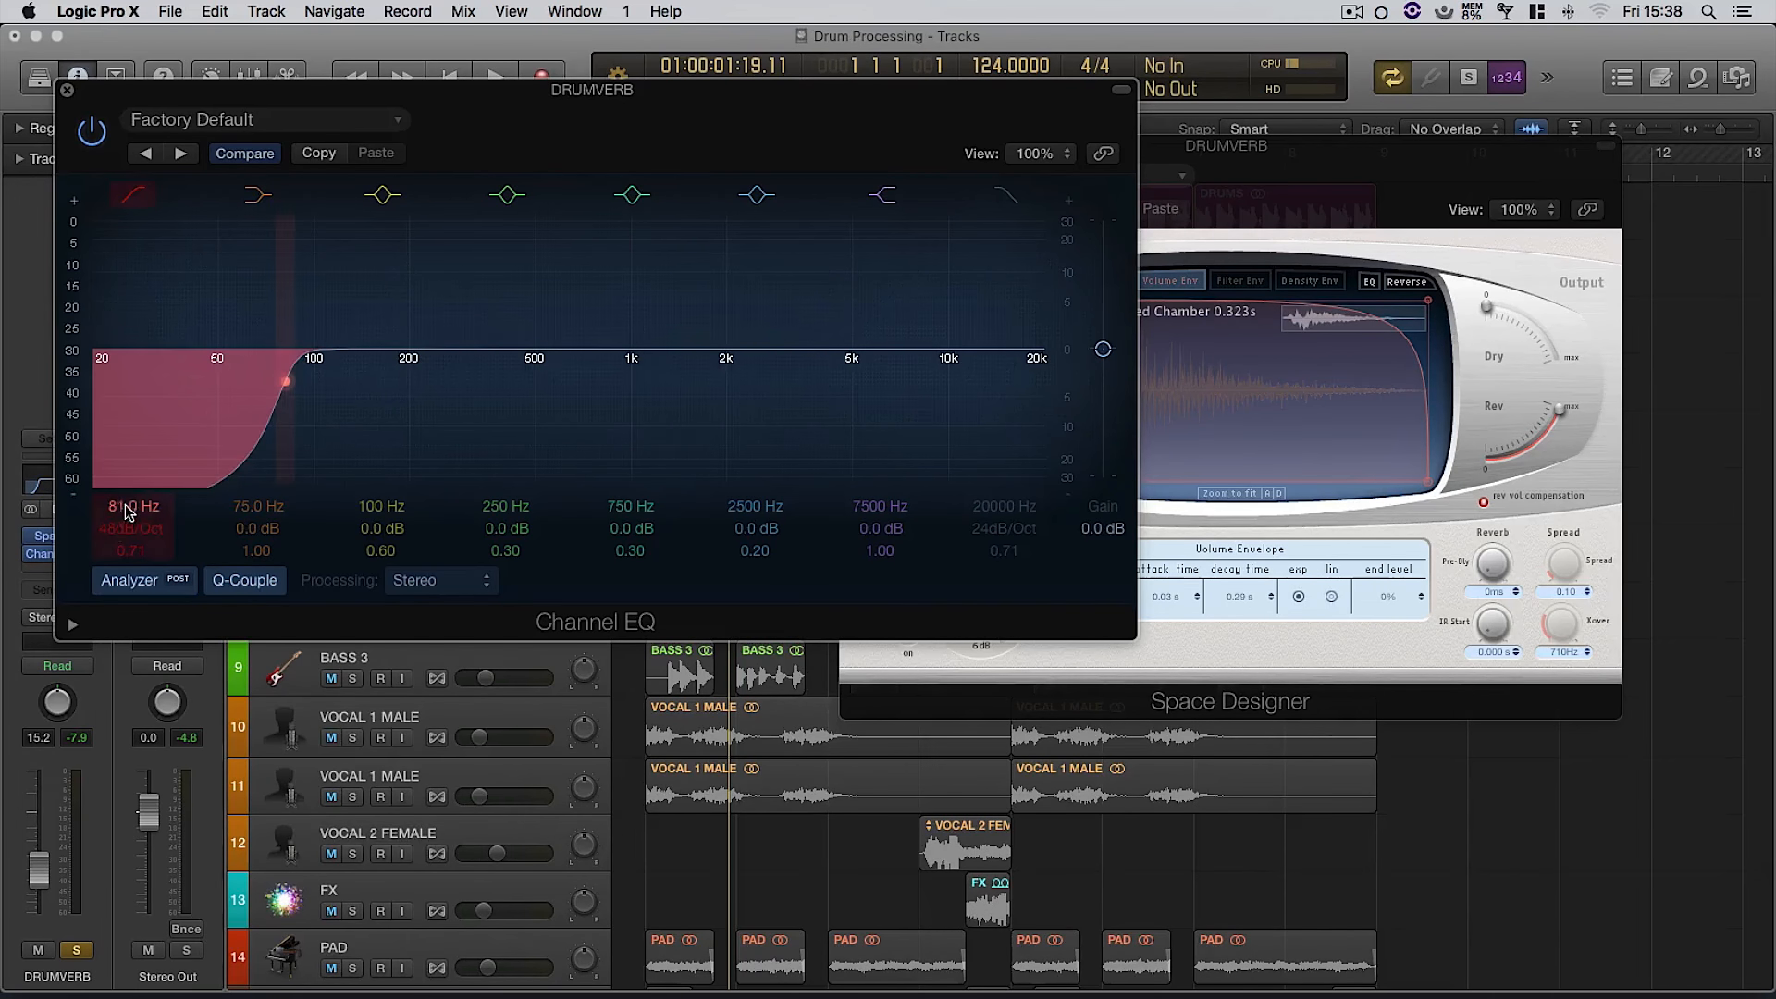
click(67, 90)
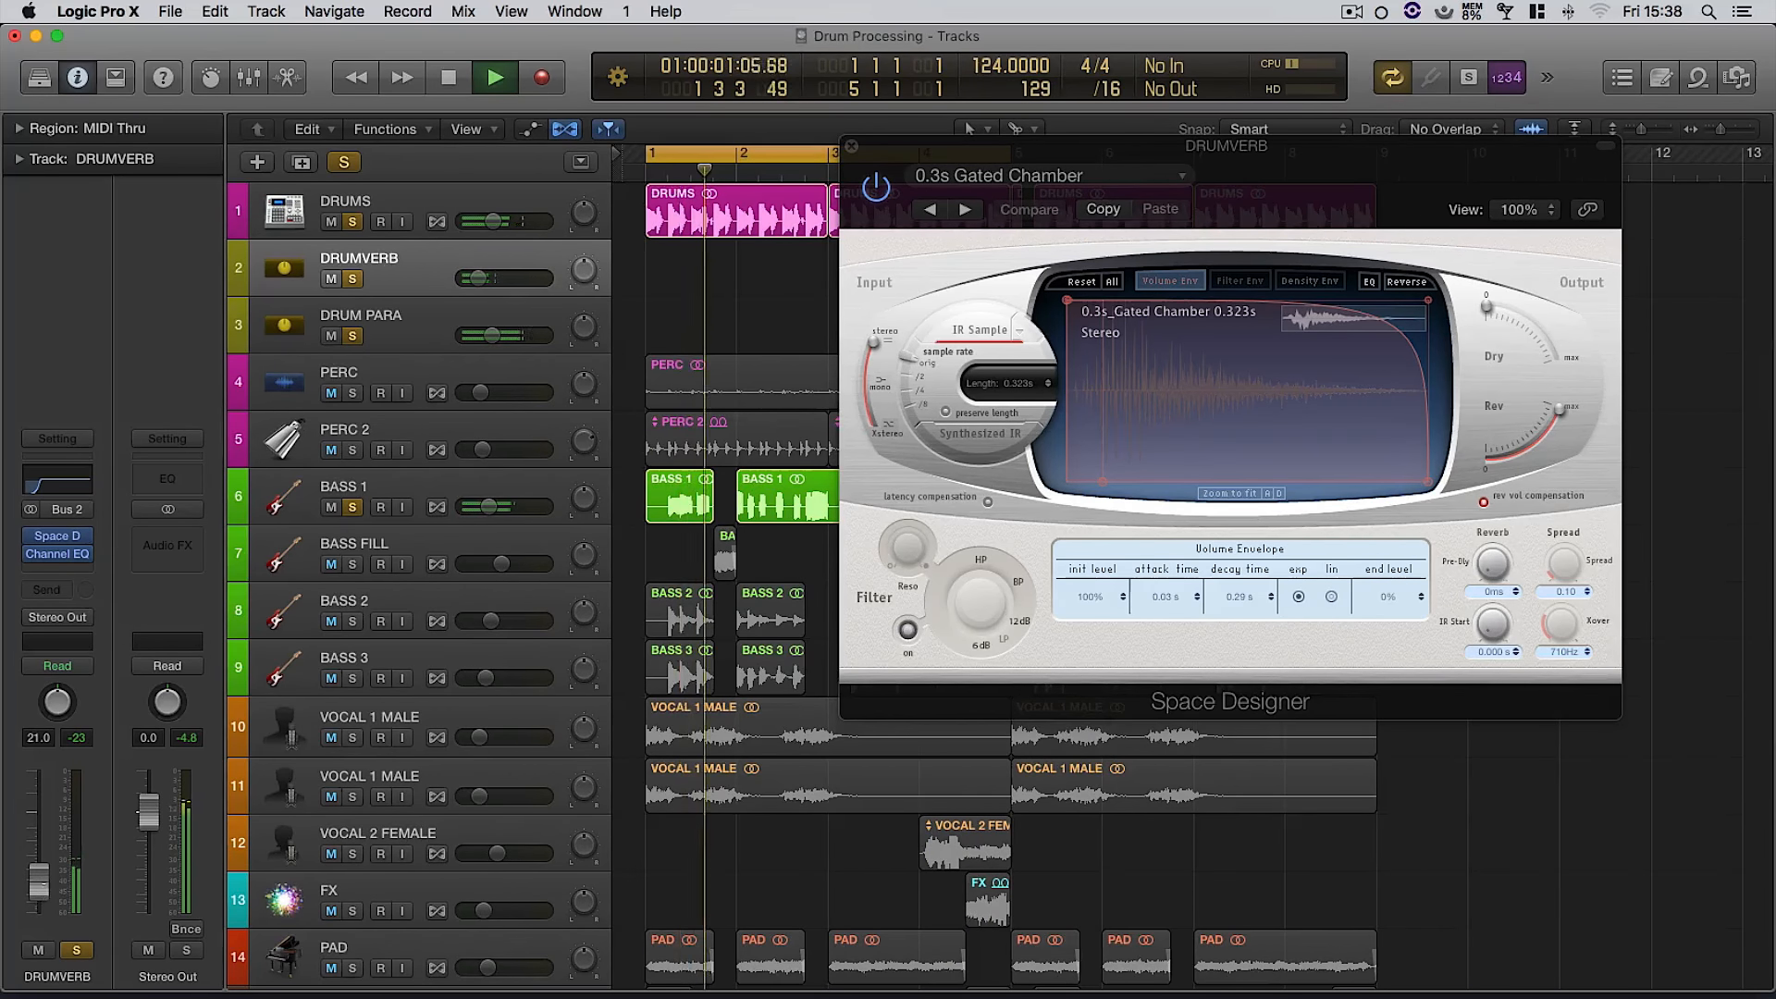
- Stop playback, close Space Designer, and clear all track solos
key(space)
click(851, 148)
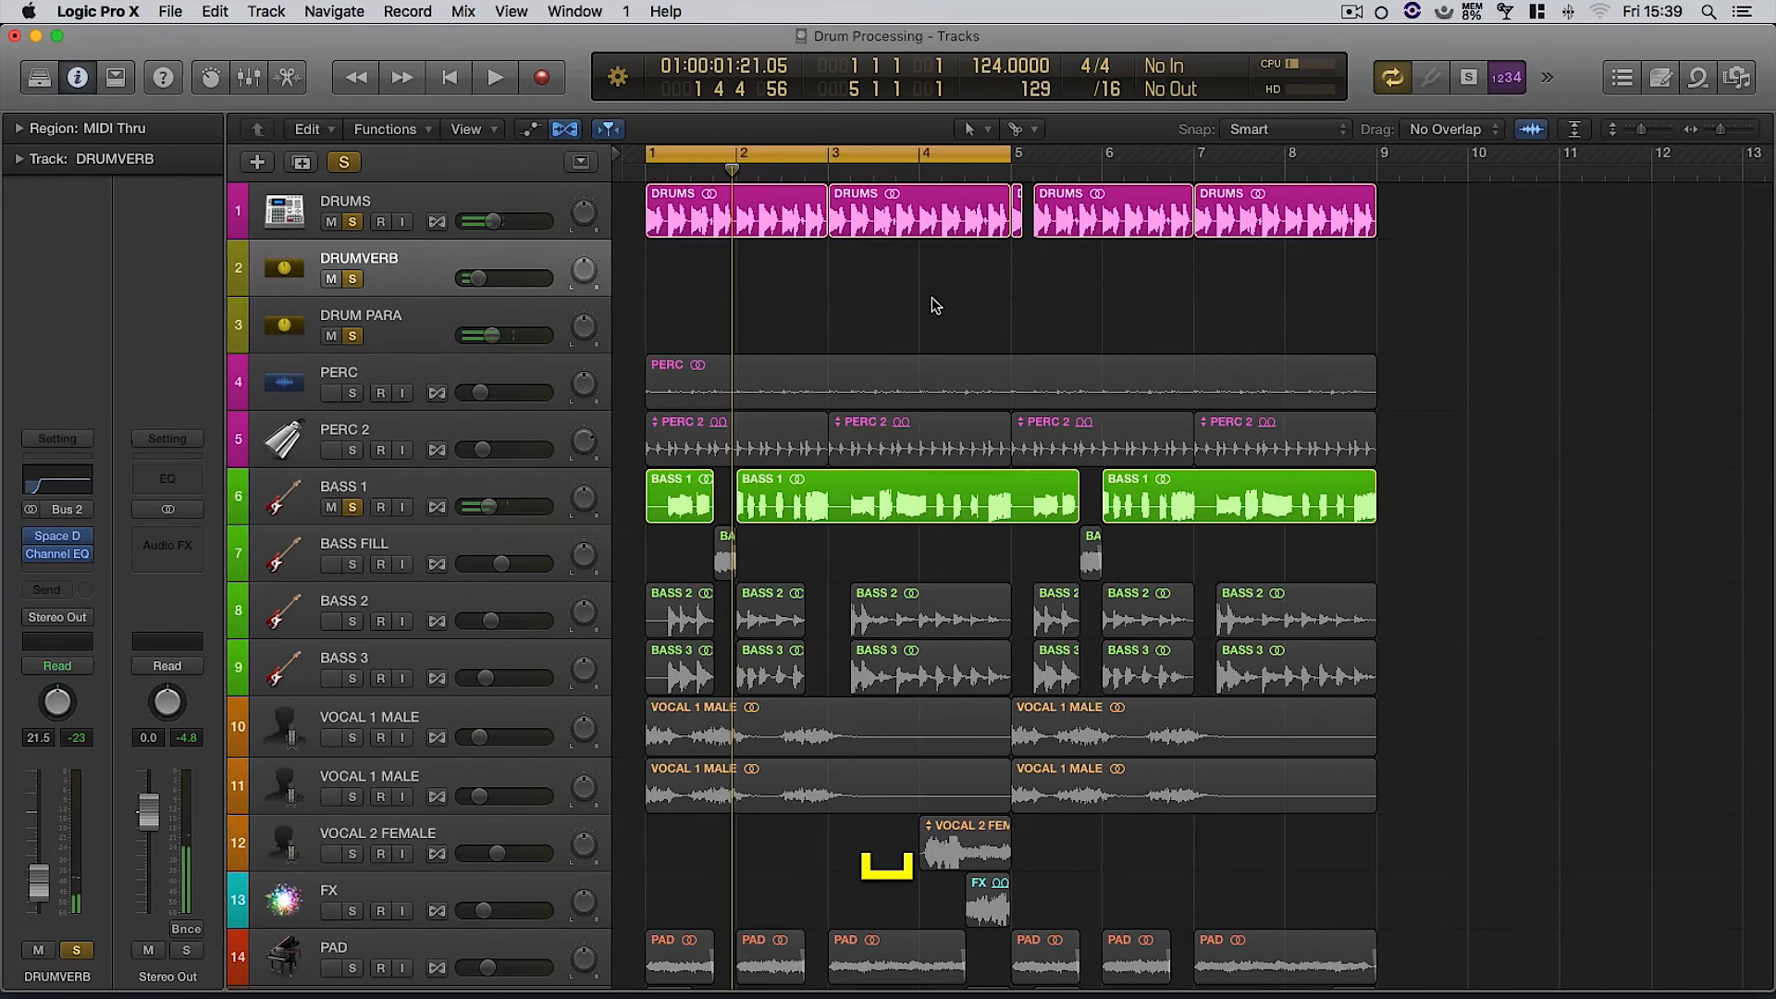
click(342, 164)
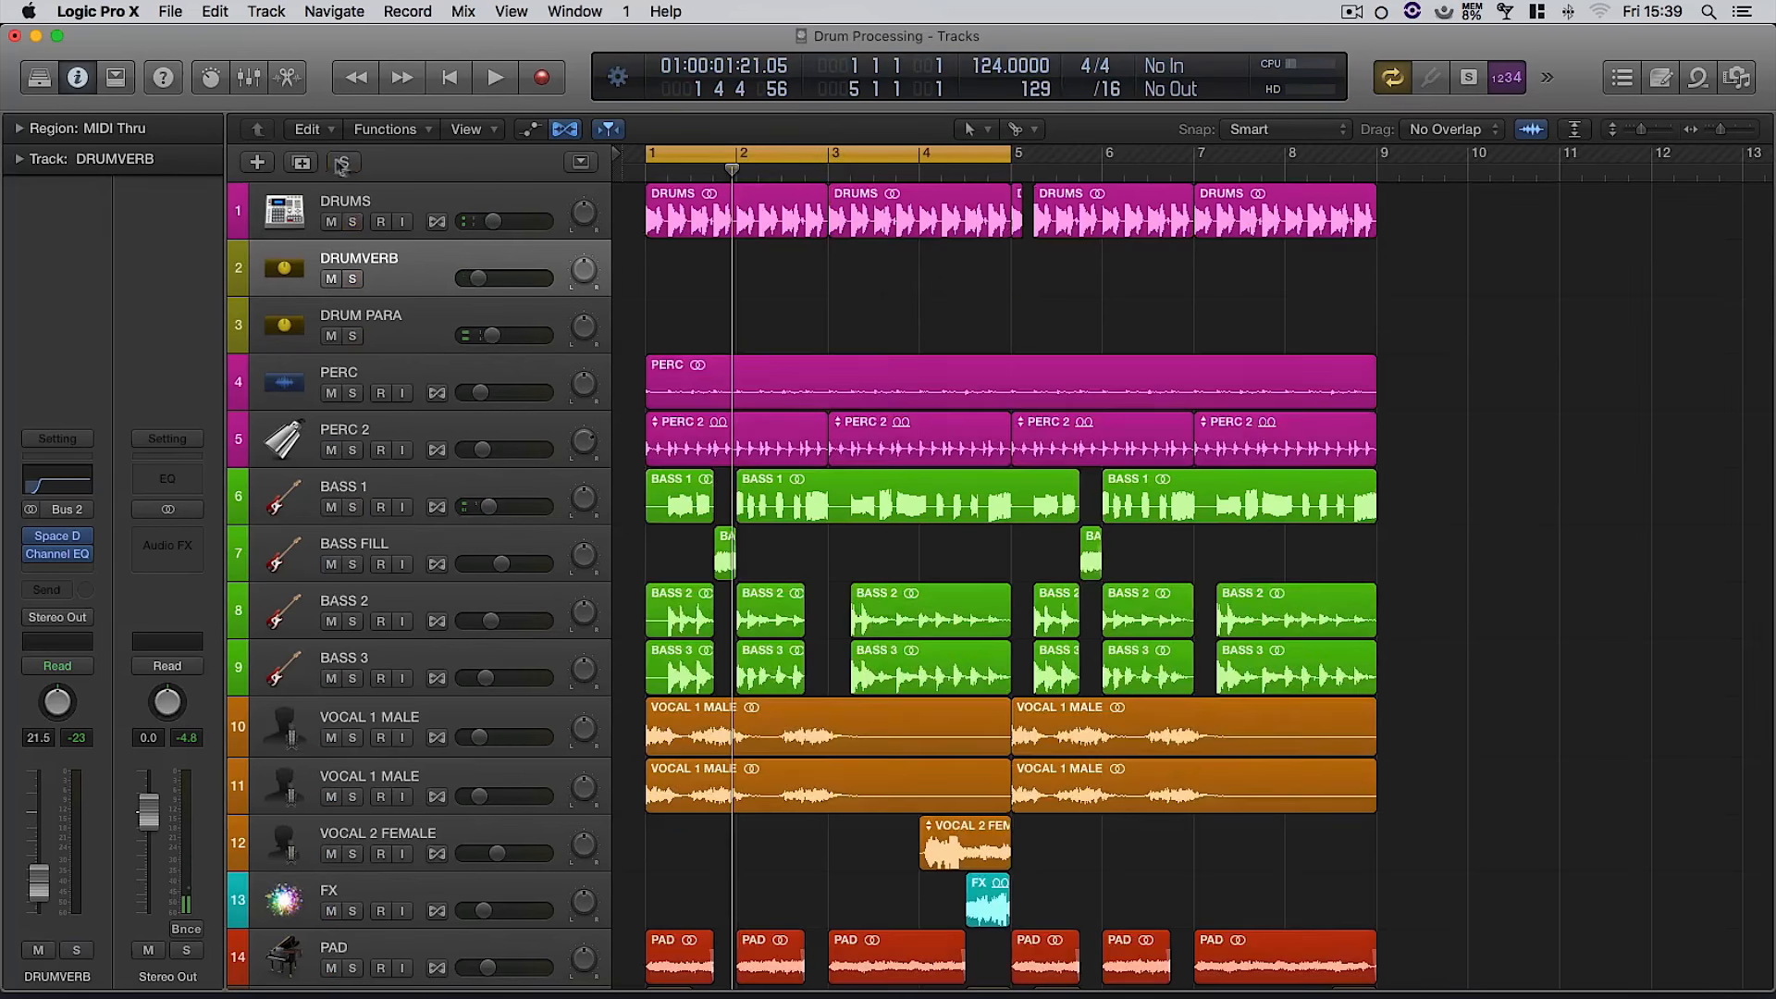
- Play the full mix and set the DRUMVERB fader to -21.0 dB
key(space)
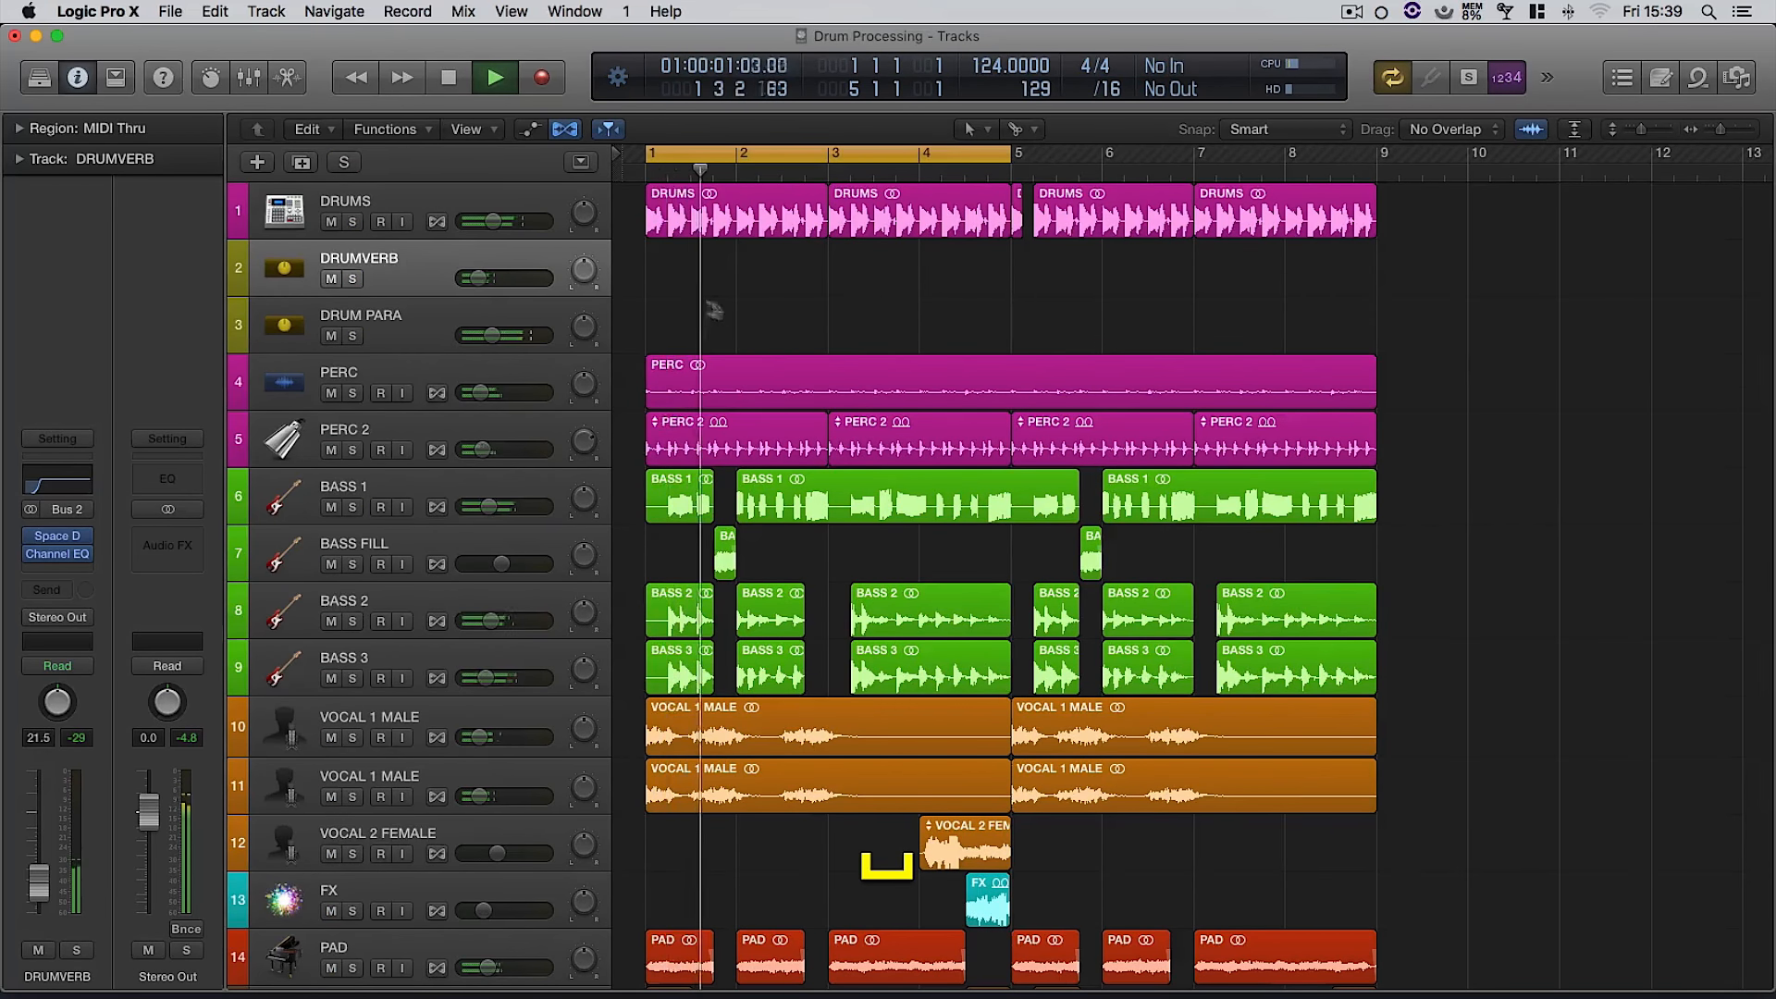
drag(507, 285, 488, 287)
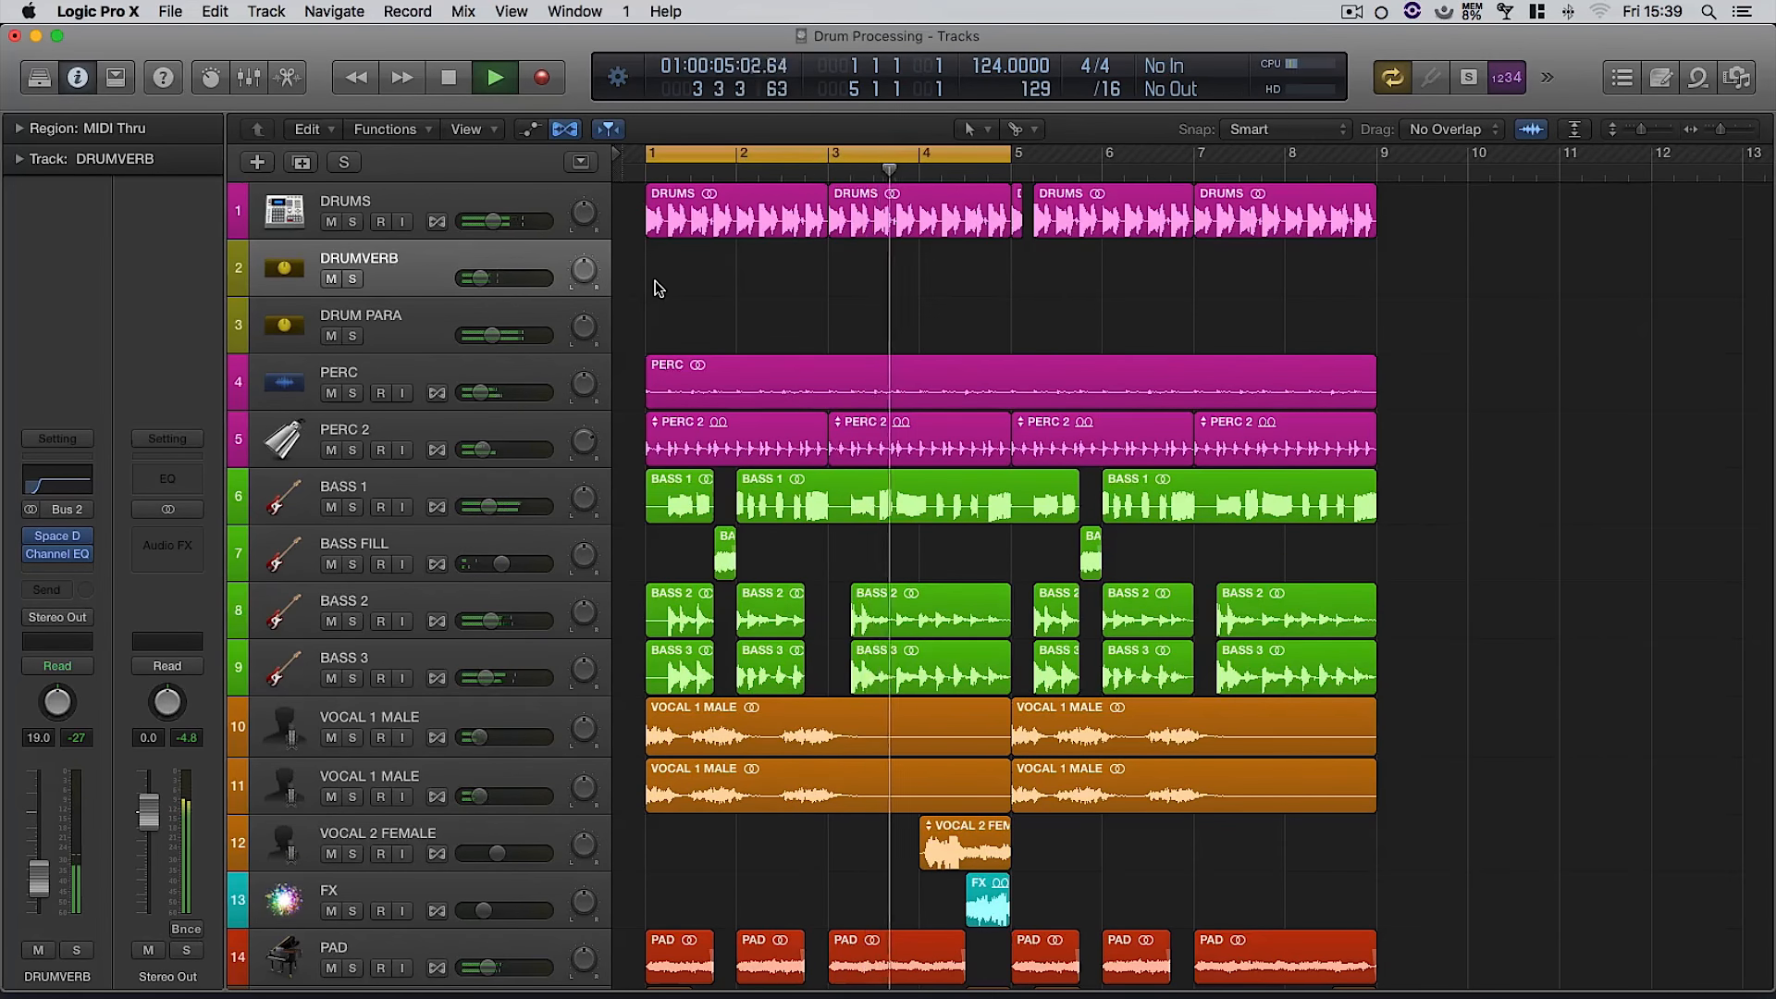
drag(482, 278, 476, 279)
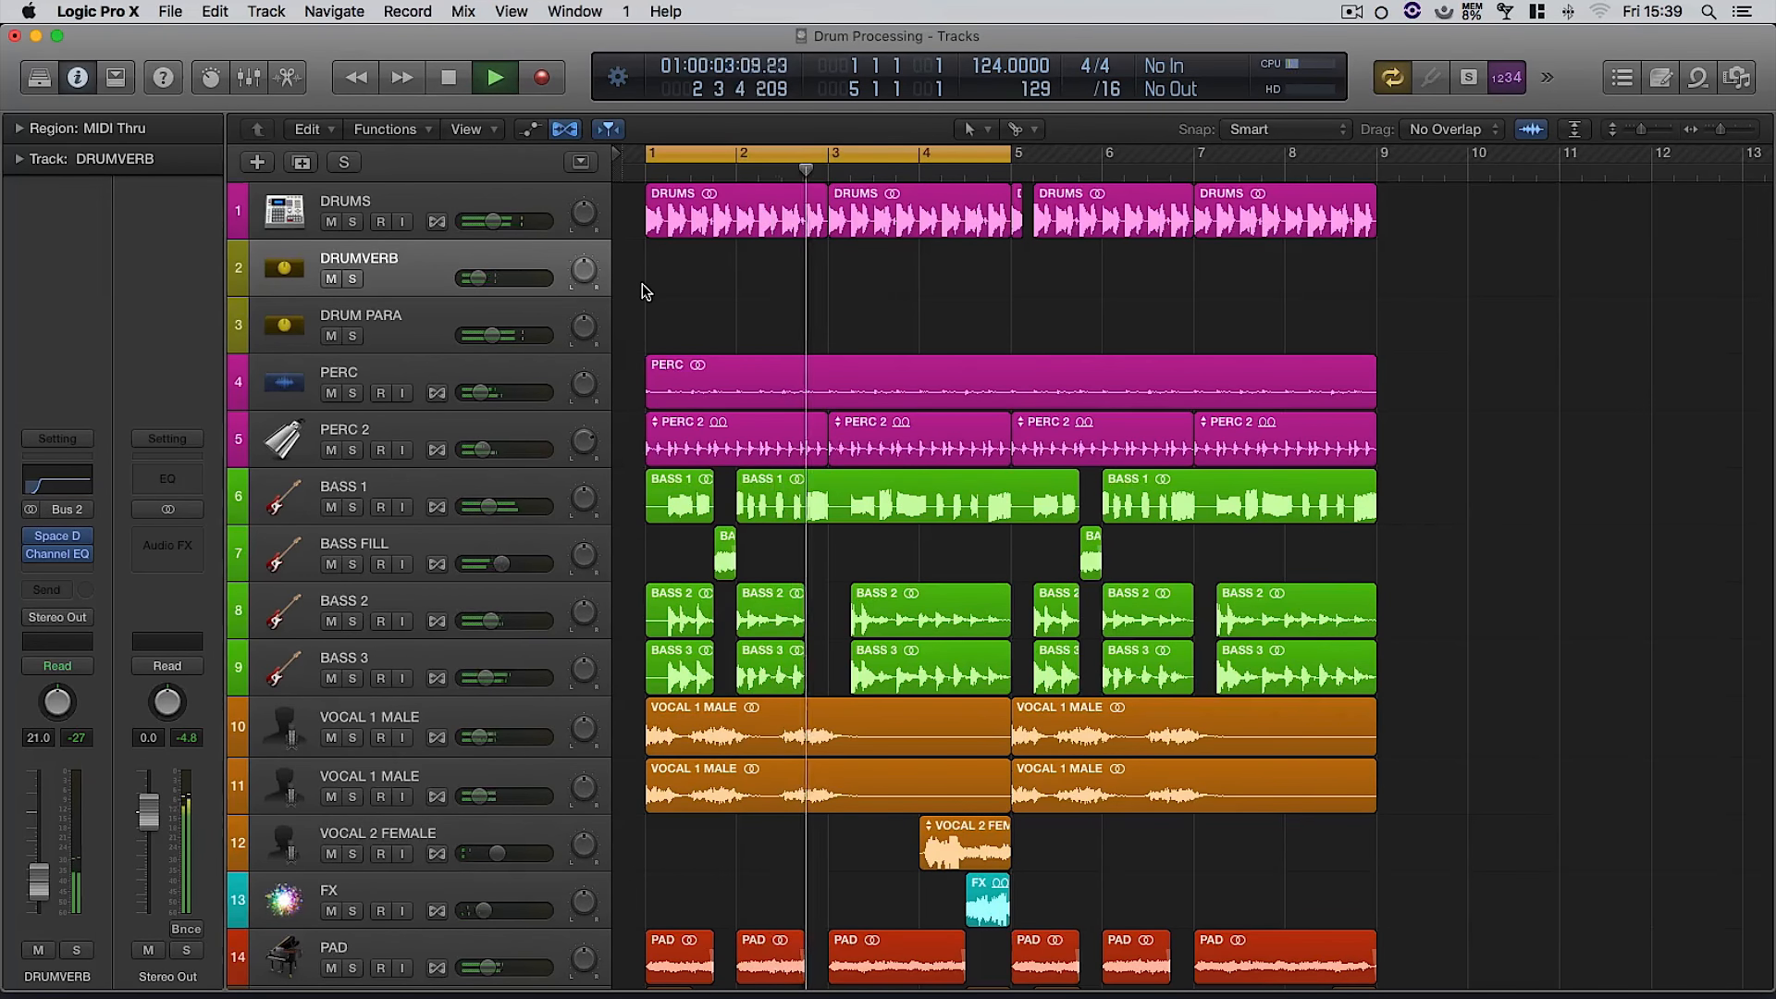
key(space)
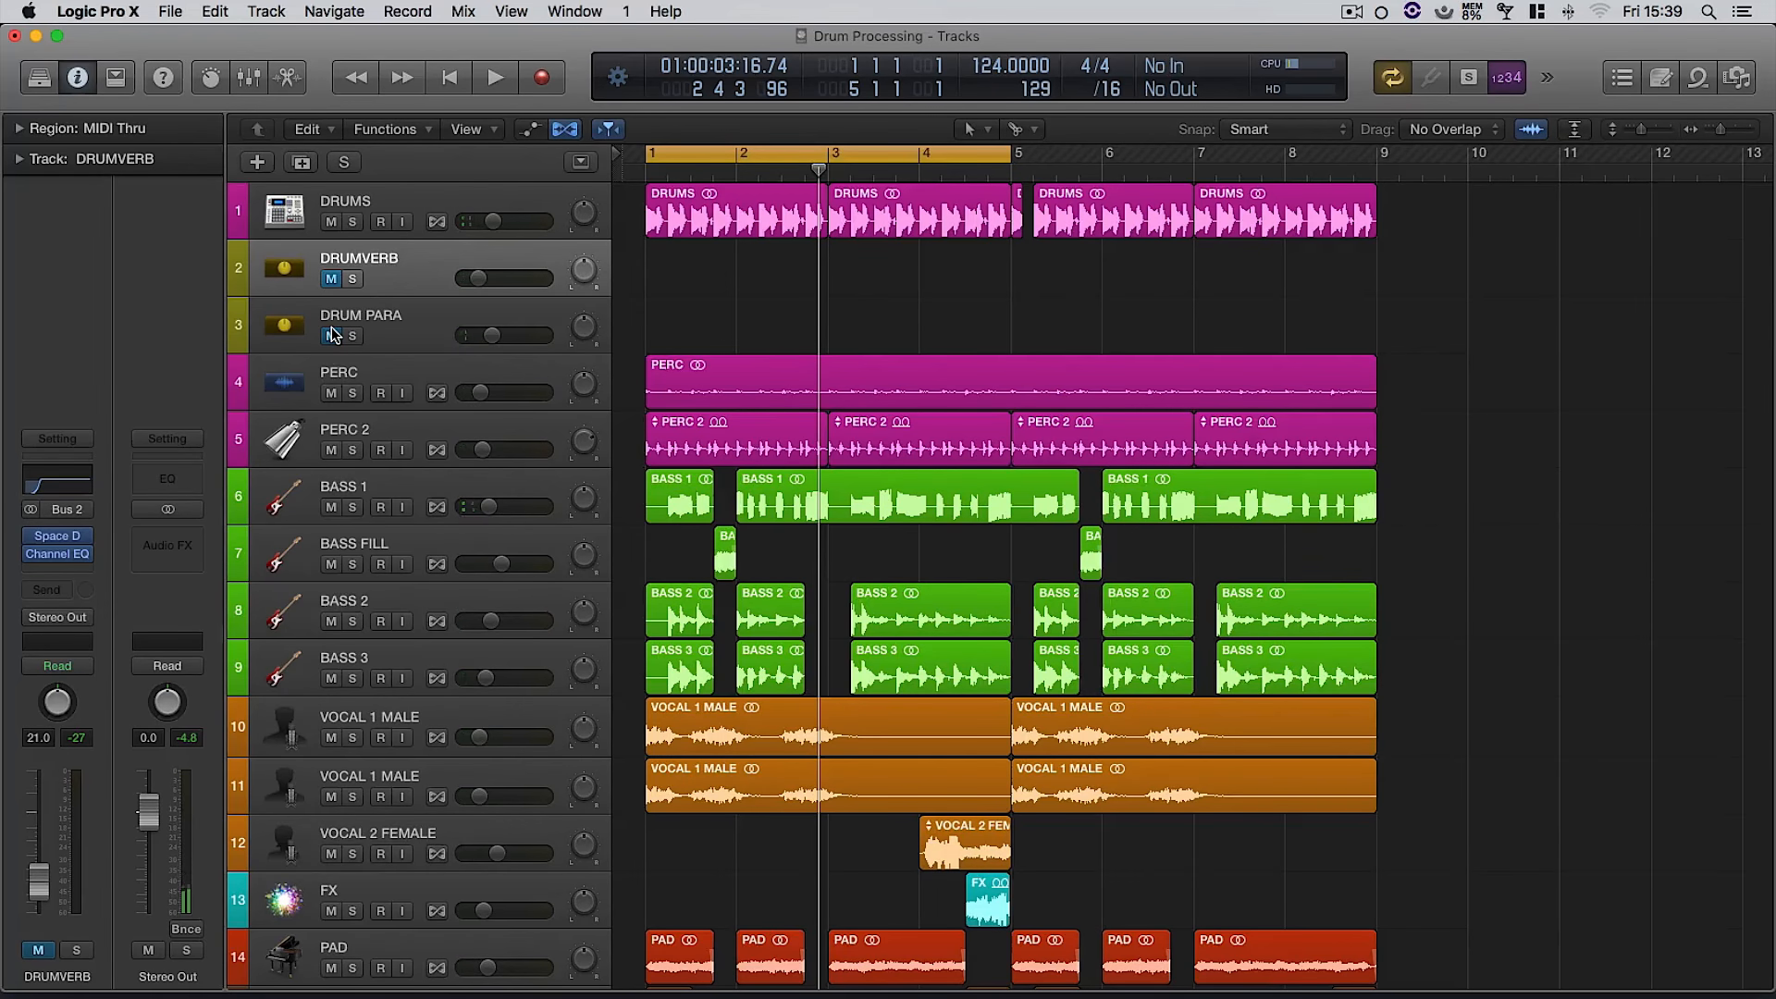
- Play the mix with DRUMVERB and DRUM PARA muted, and unmute both to compare the drums with and without processing
key(space)
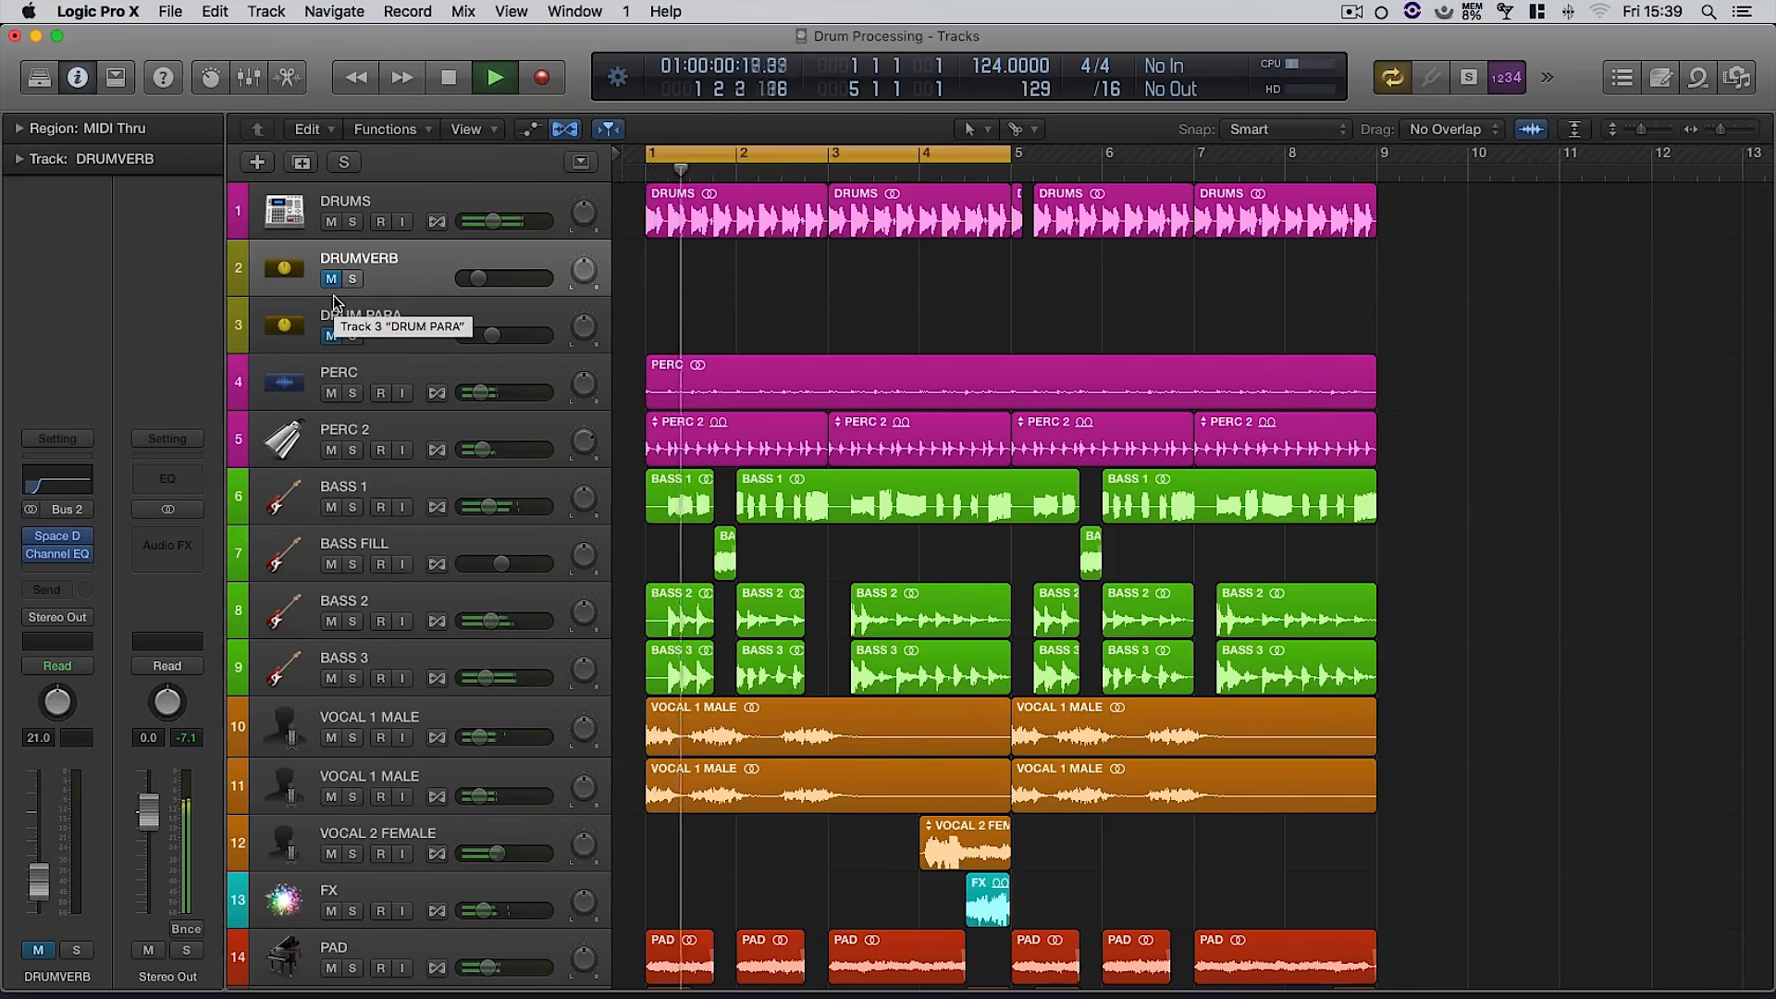
click(329, 279)
click(330, 335)
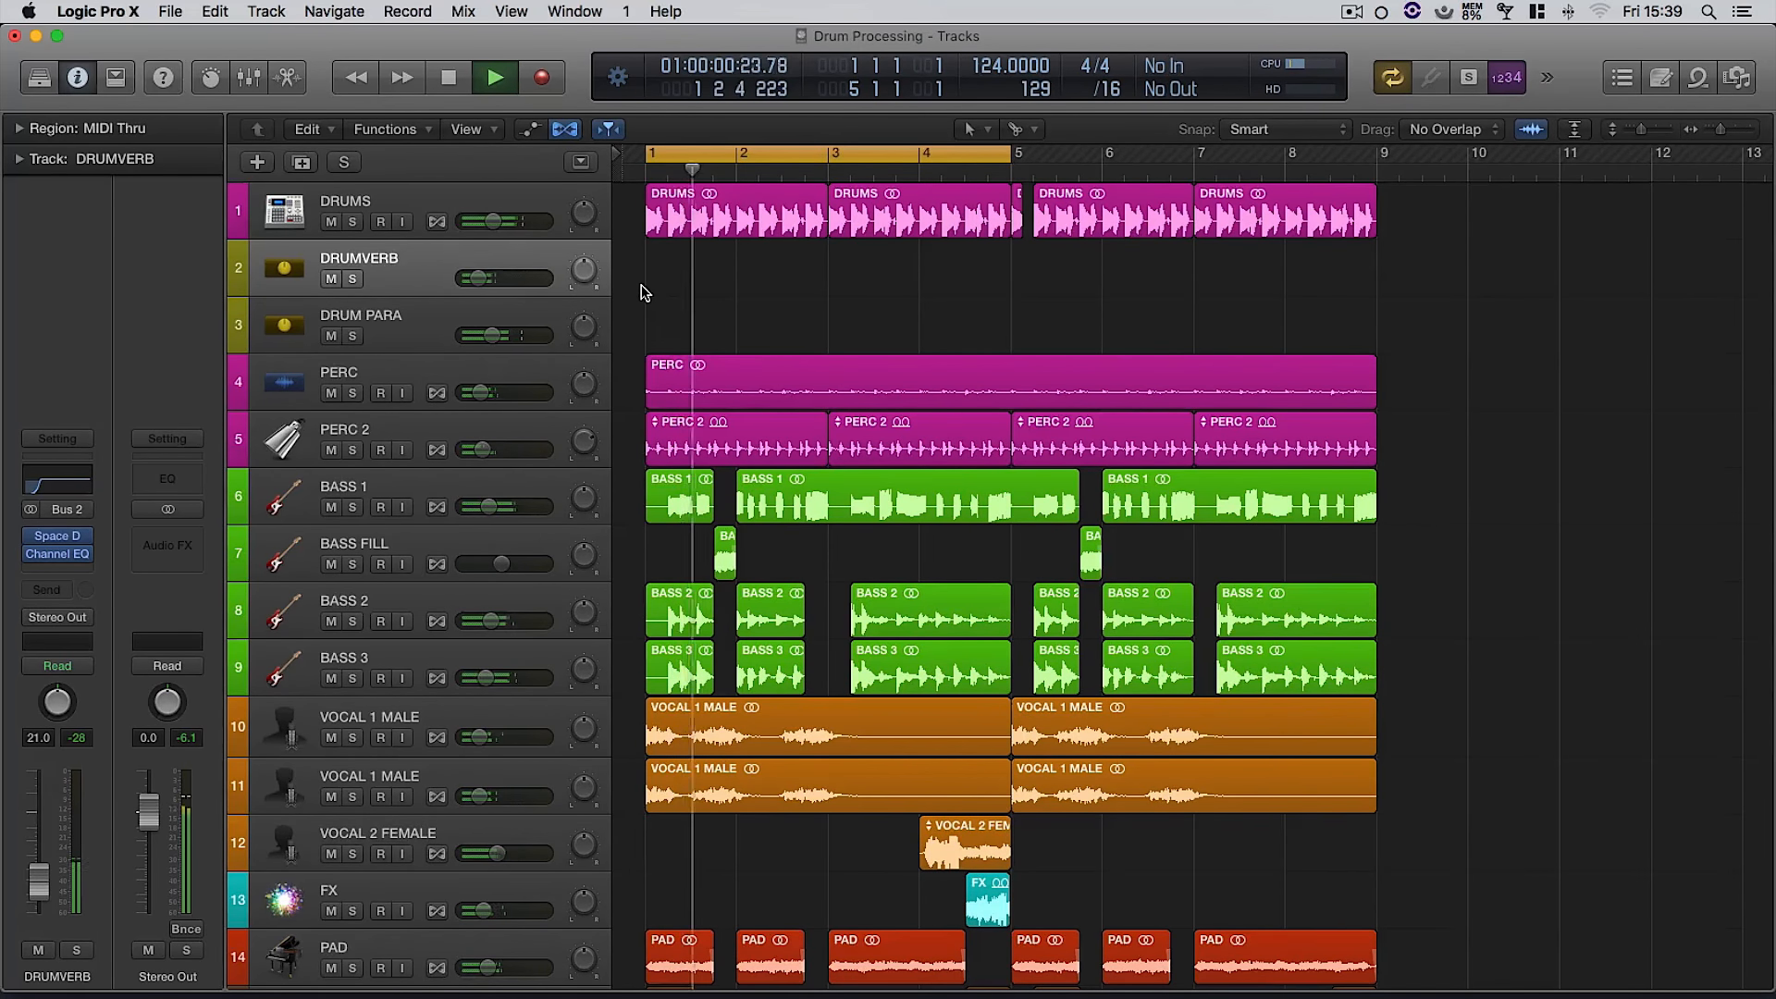
key(space)
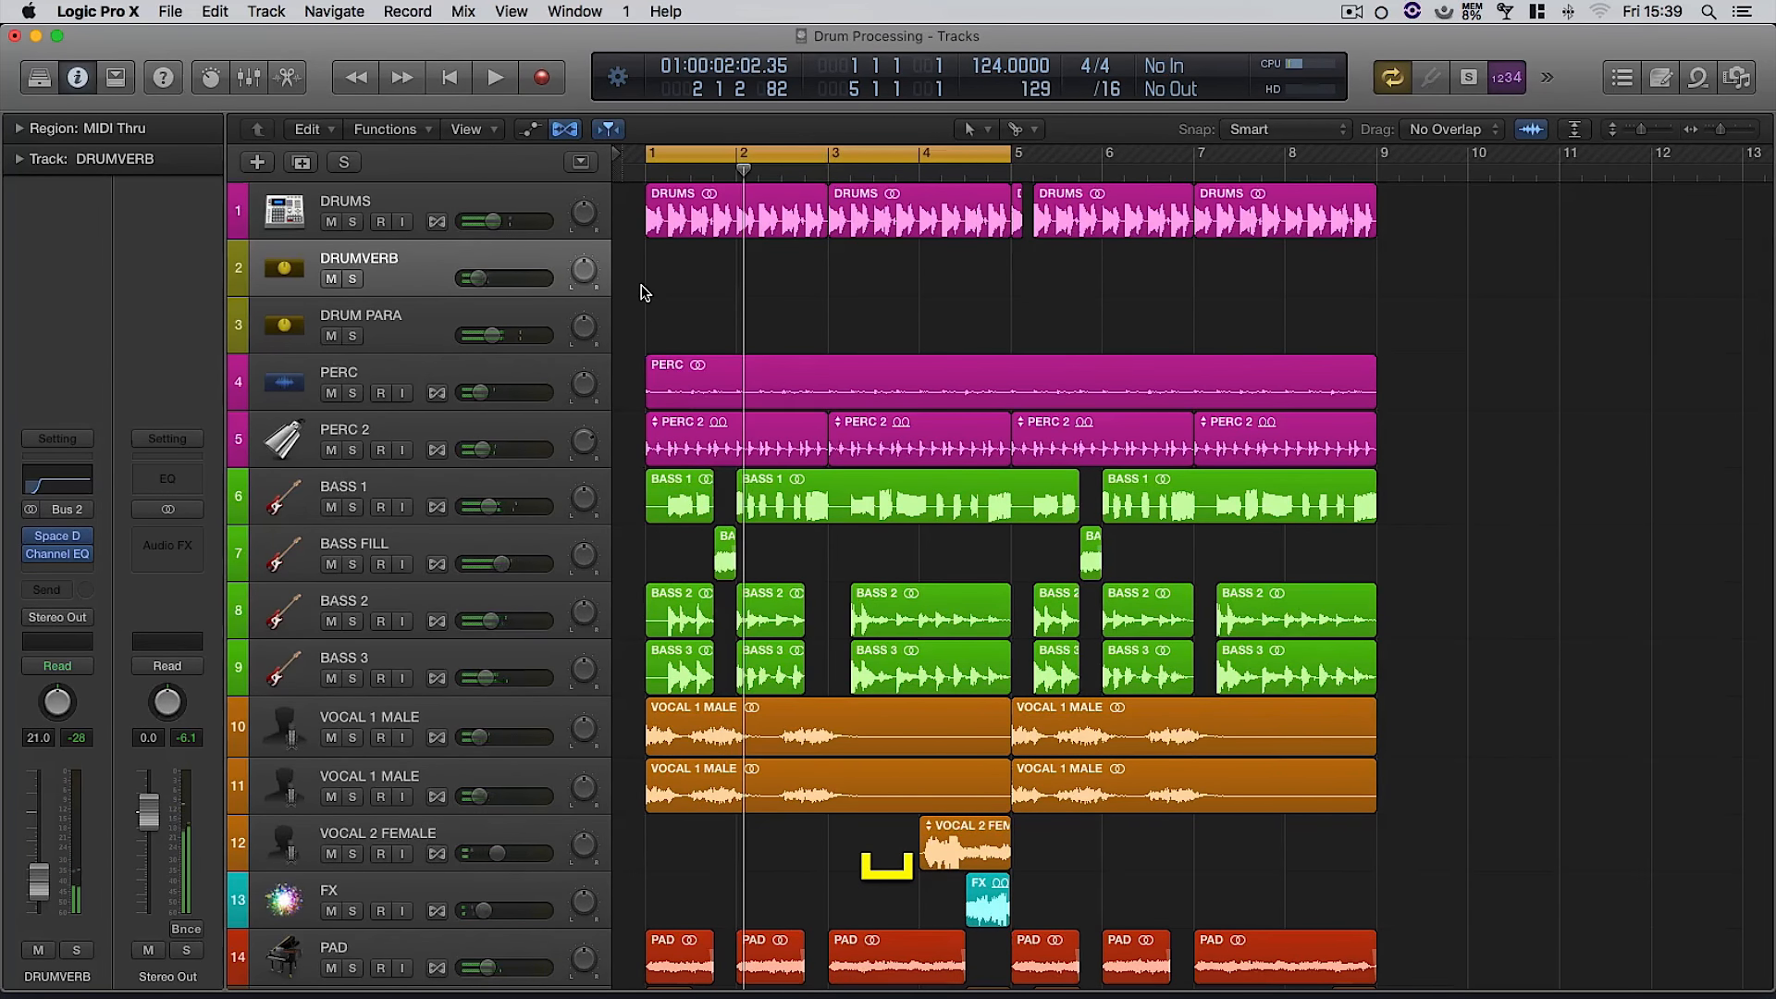